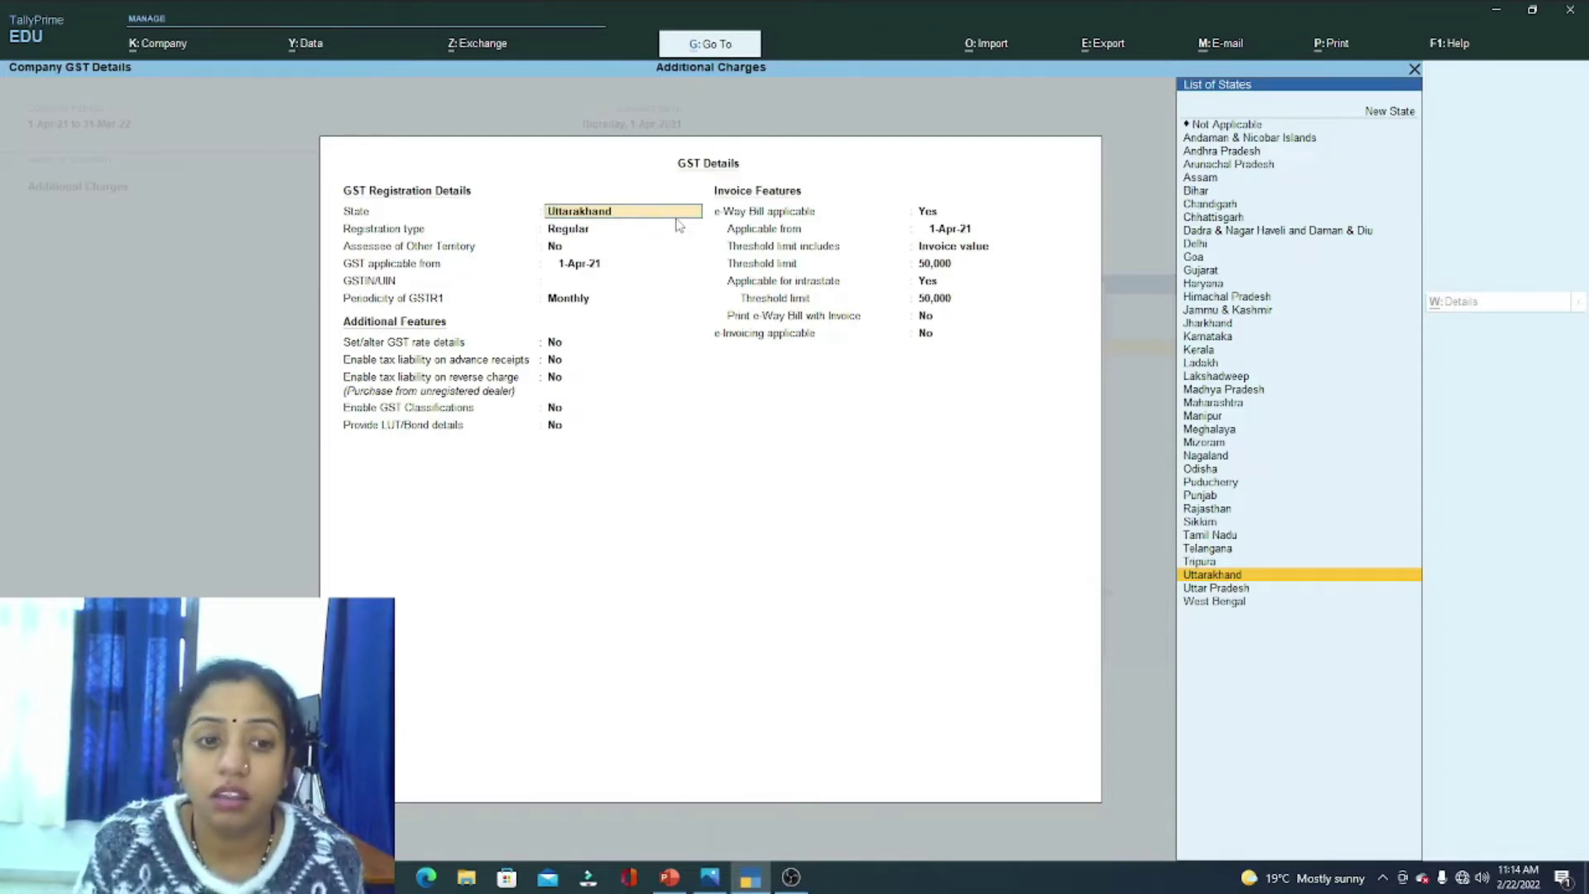
Step: Keep Uttarakhand as the state, Regular registration and 1-Apr-21 as the GST start date
{"action": "key", "text": "Return"}
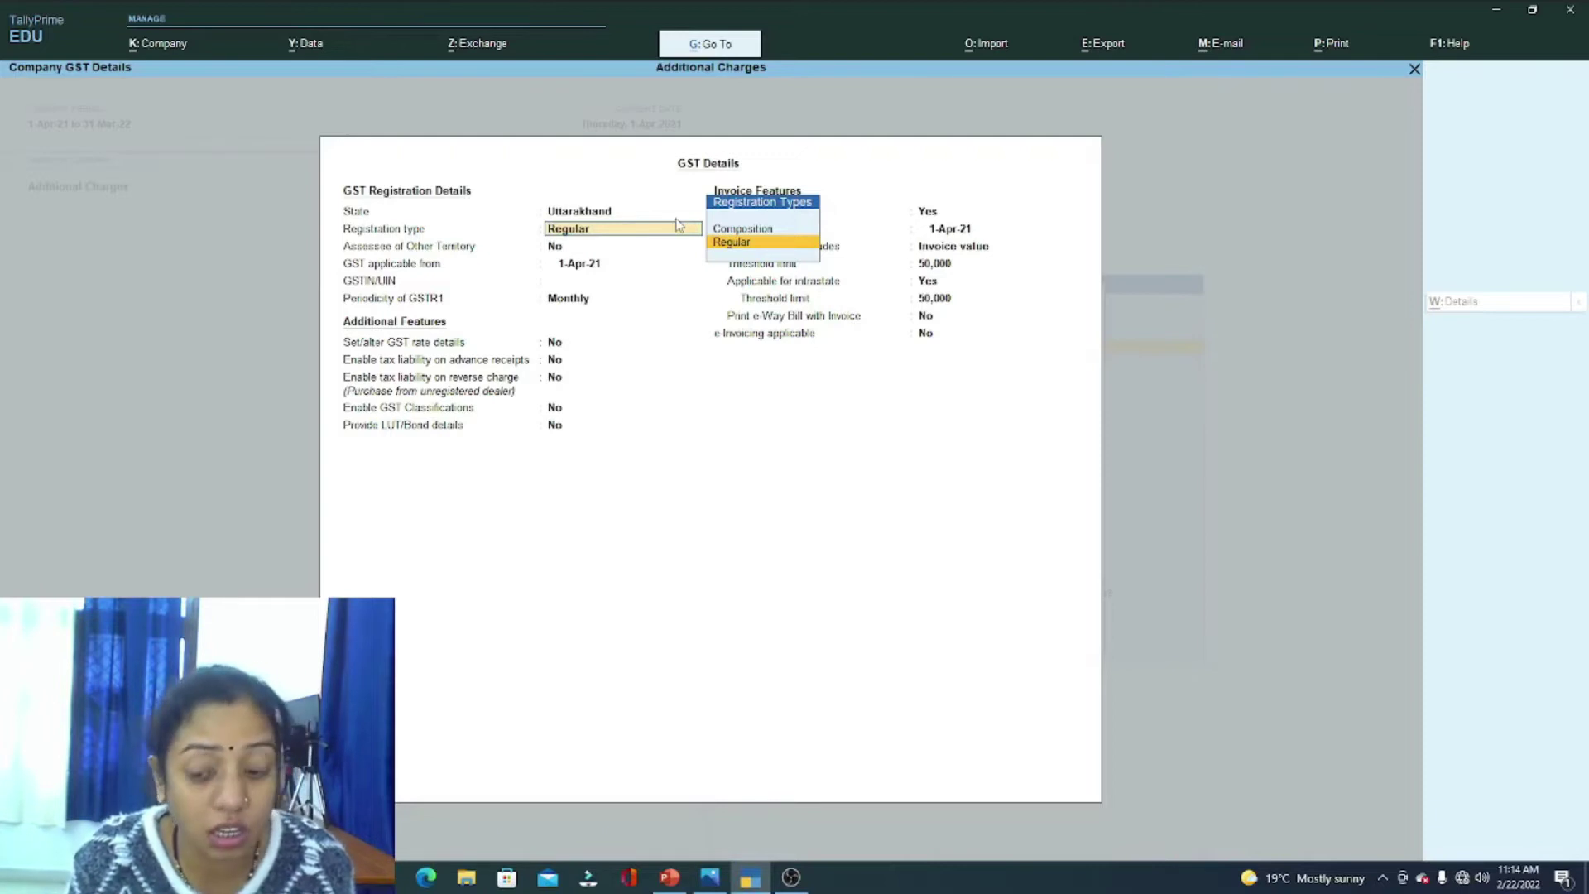
{"action": "key", "text": "Up"}
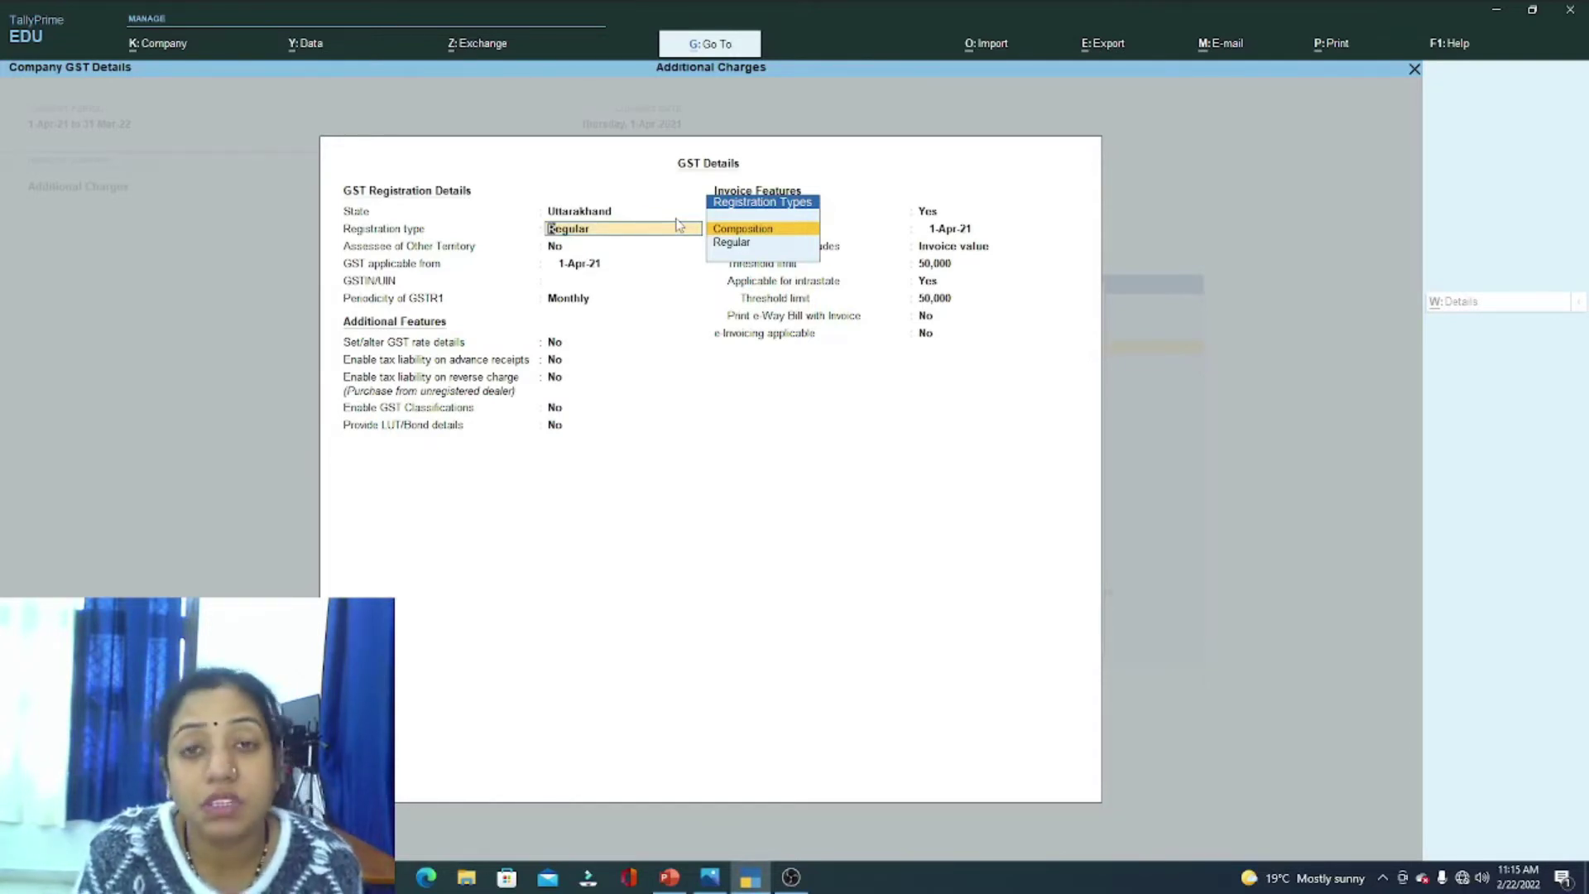
{"action": "key", "text": "Down"}
{"action": "key", "text": "Return"}
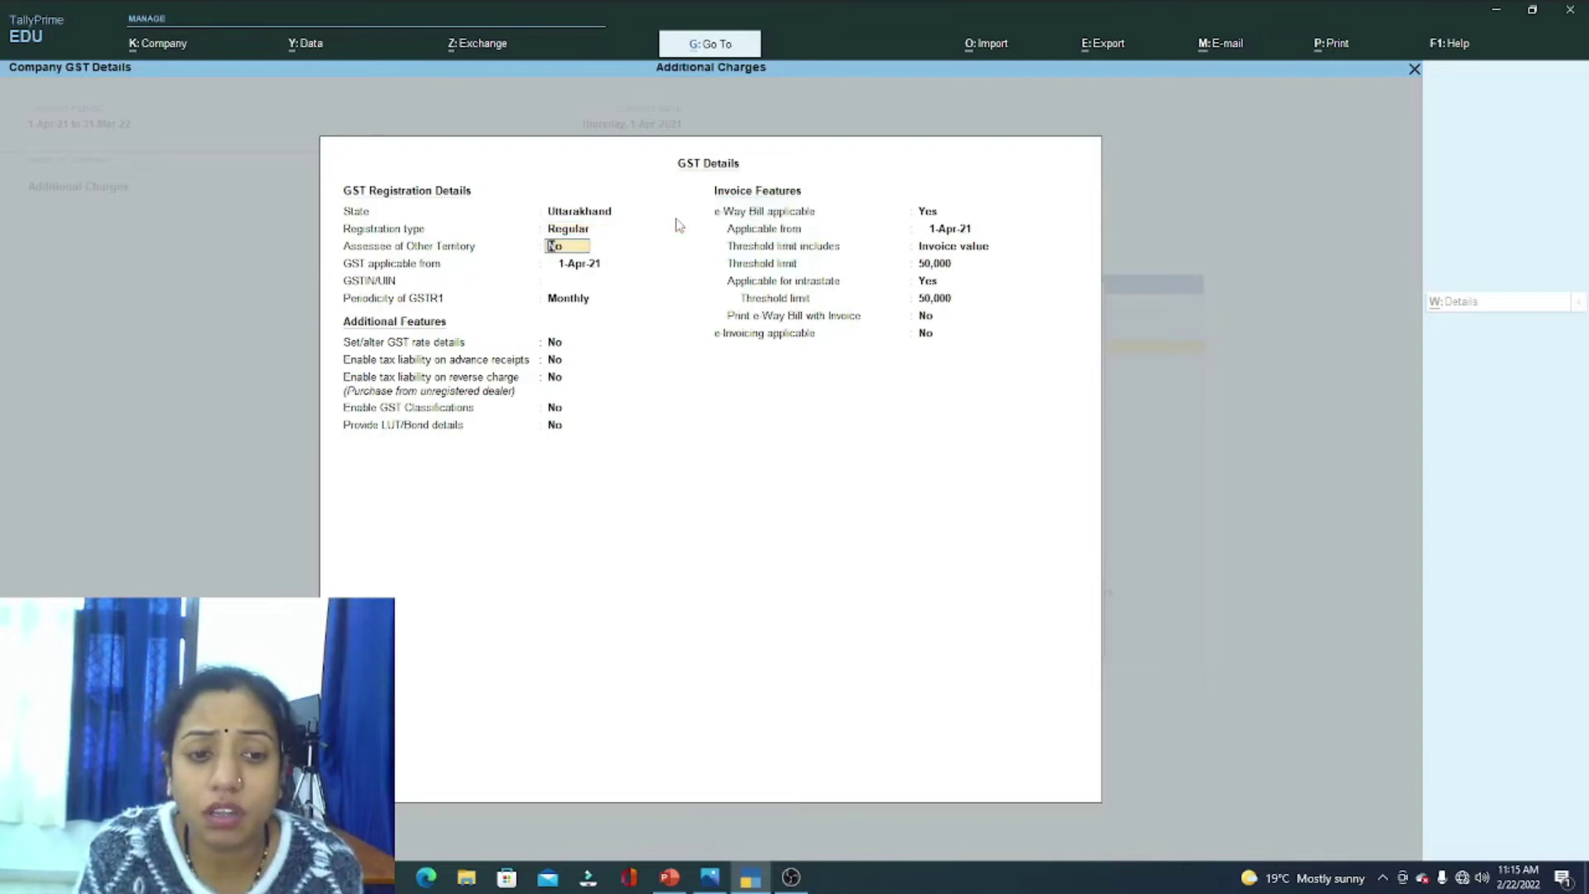
{"action": "key", "text": "Return"}
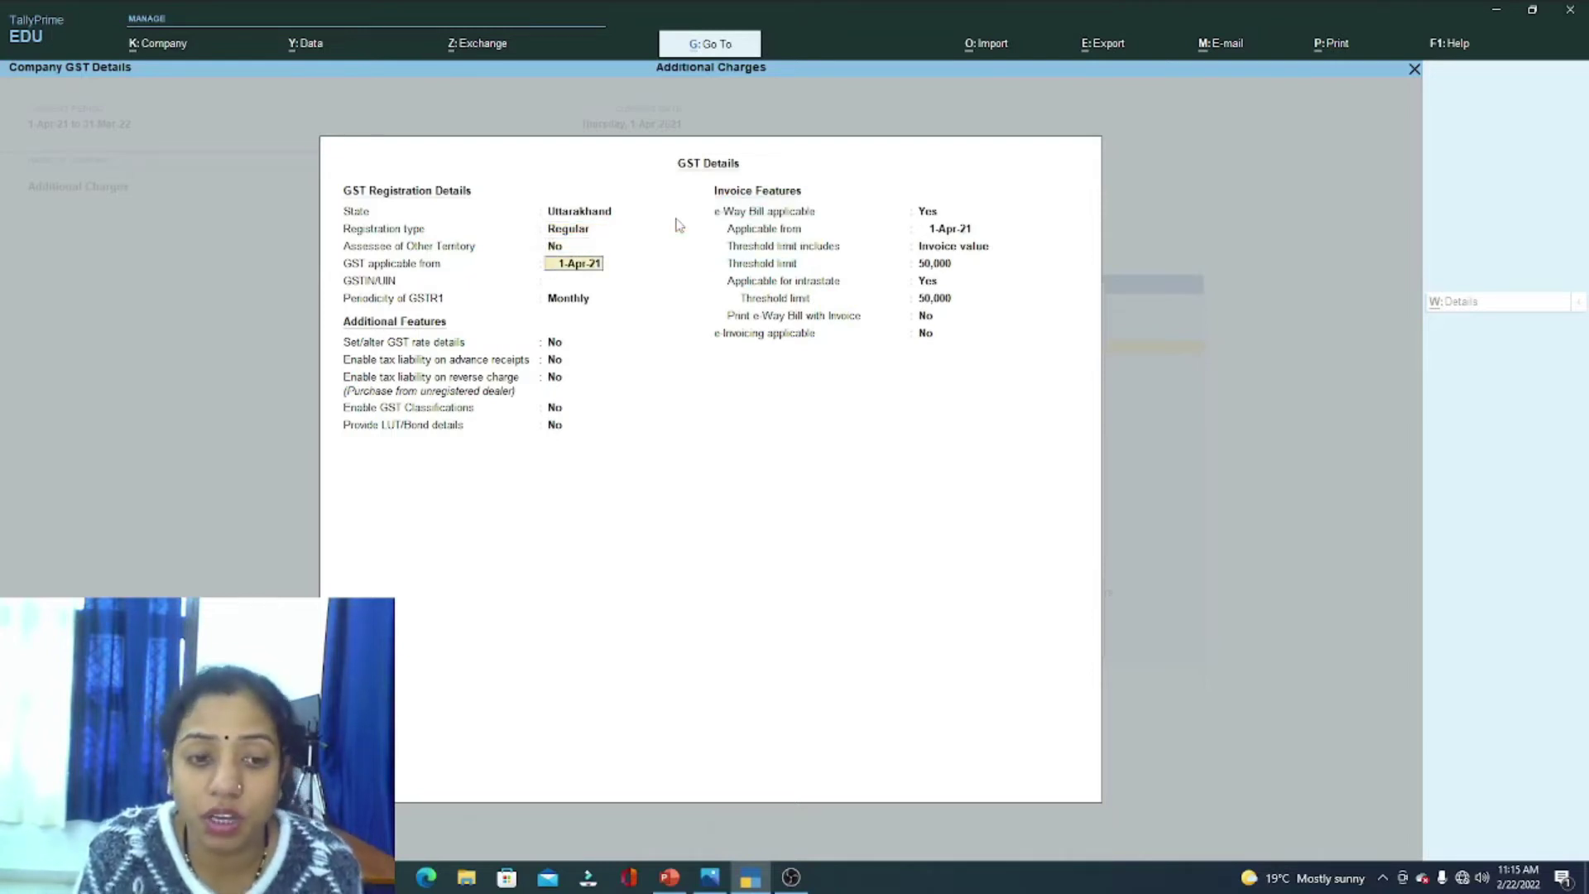
{"action": "key", "text": "Return"}
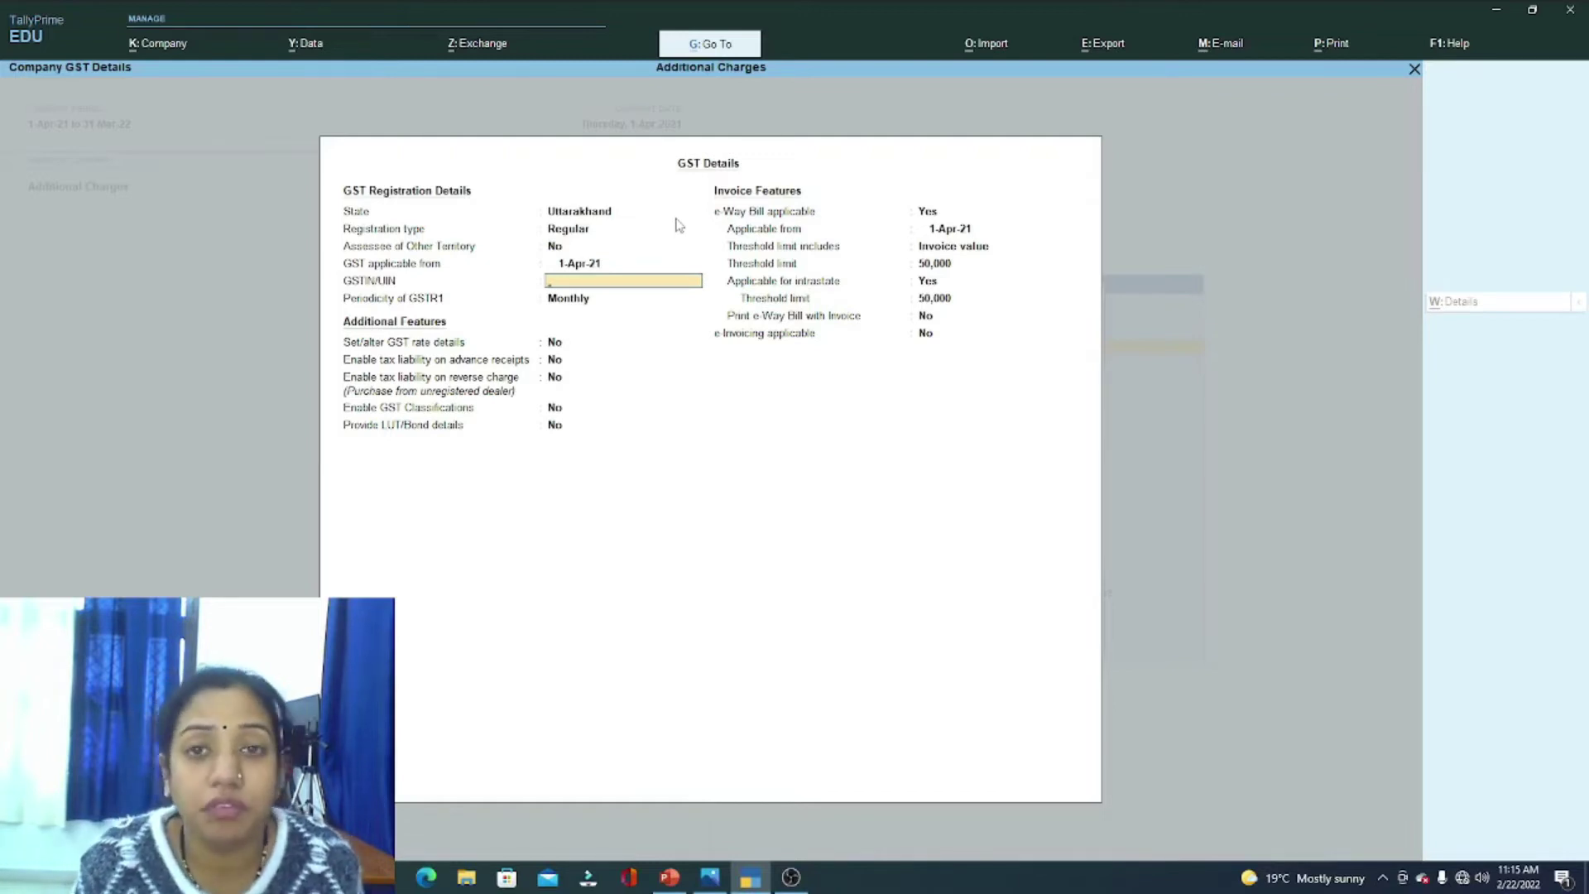
Step: Enter the company's GSTIN, keep Monthly GSTR-1 periodicity, and set GST rate details to Yes
{"action": "type", "text": "53455VBJGJHGJG5"}
{"action": "key", "text": "Return"}
{"action": "key", "text": "Return"}
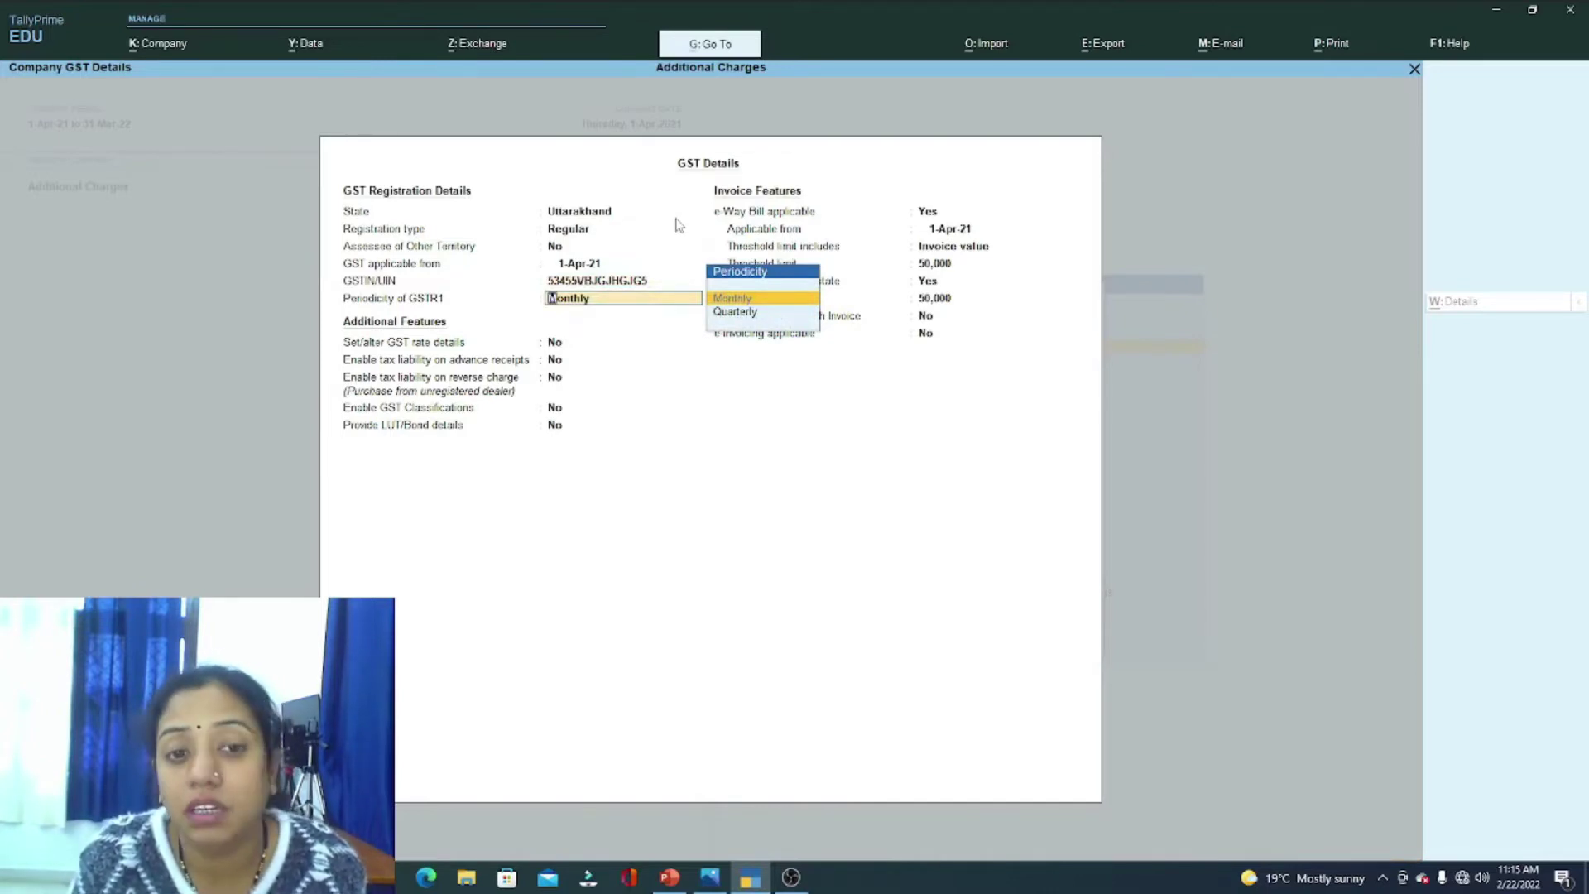
{"action": "key", "text": "Return"}
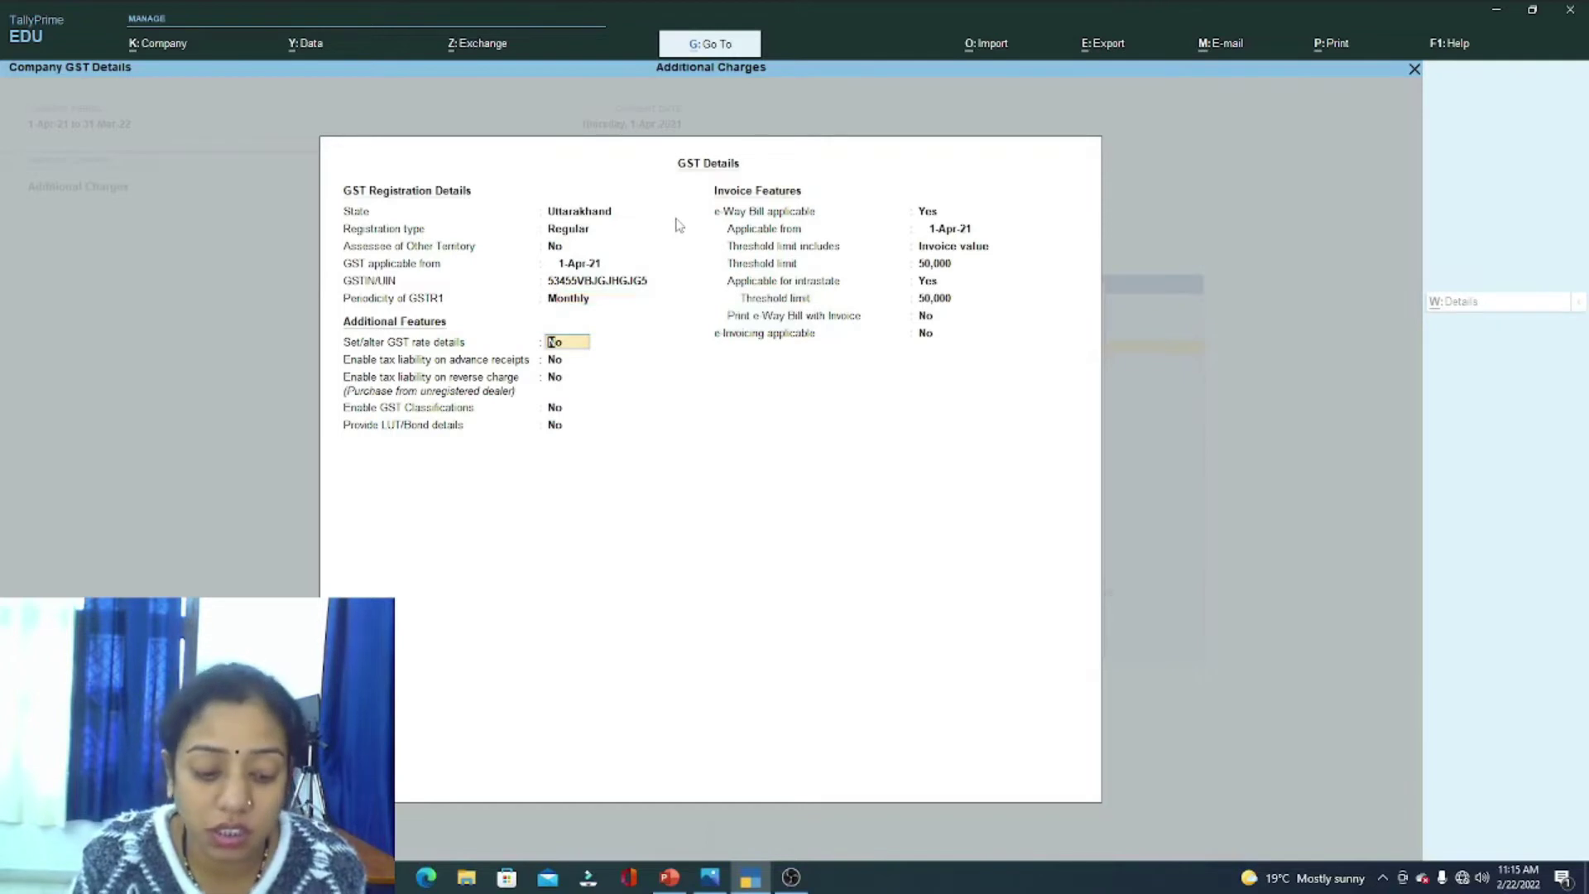
{"action": "type", "text": "y"}
{"action": "key", "text": "Return"}
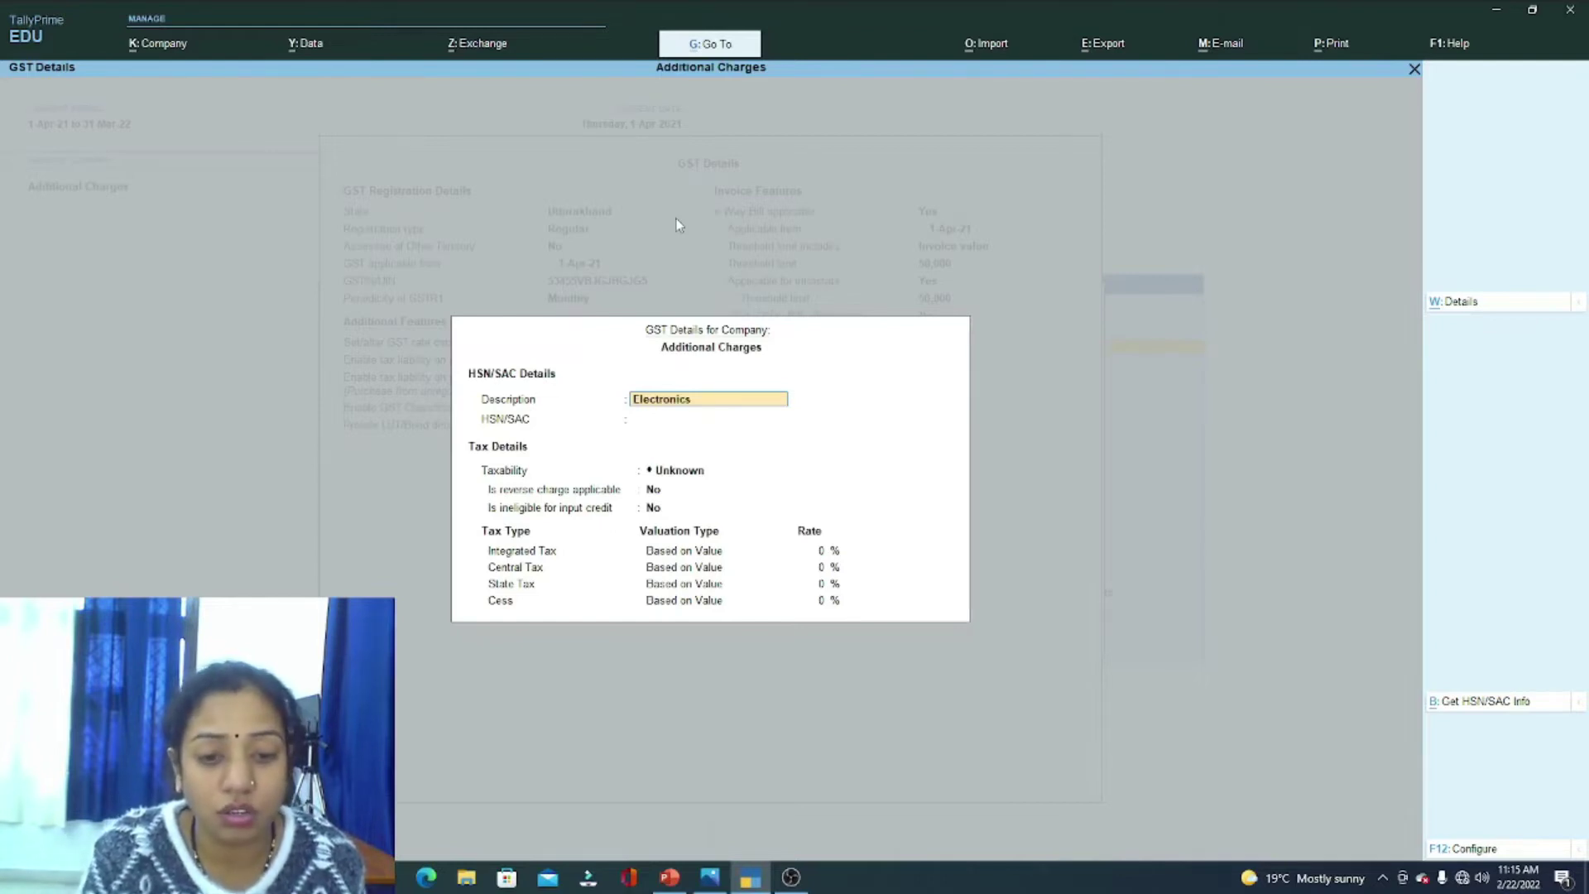
Step: Enter HSN/SAC 8575 and set the taxability to Taxable
{"action": "key", "text": "Return"}
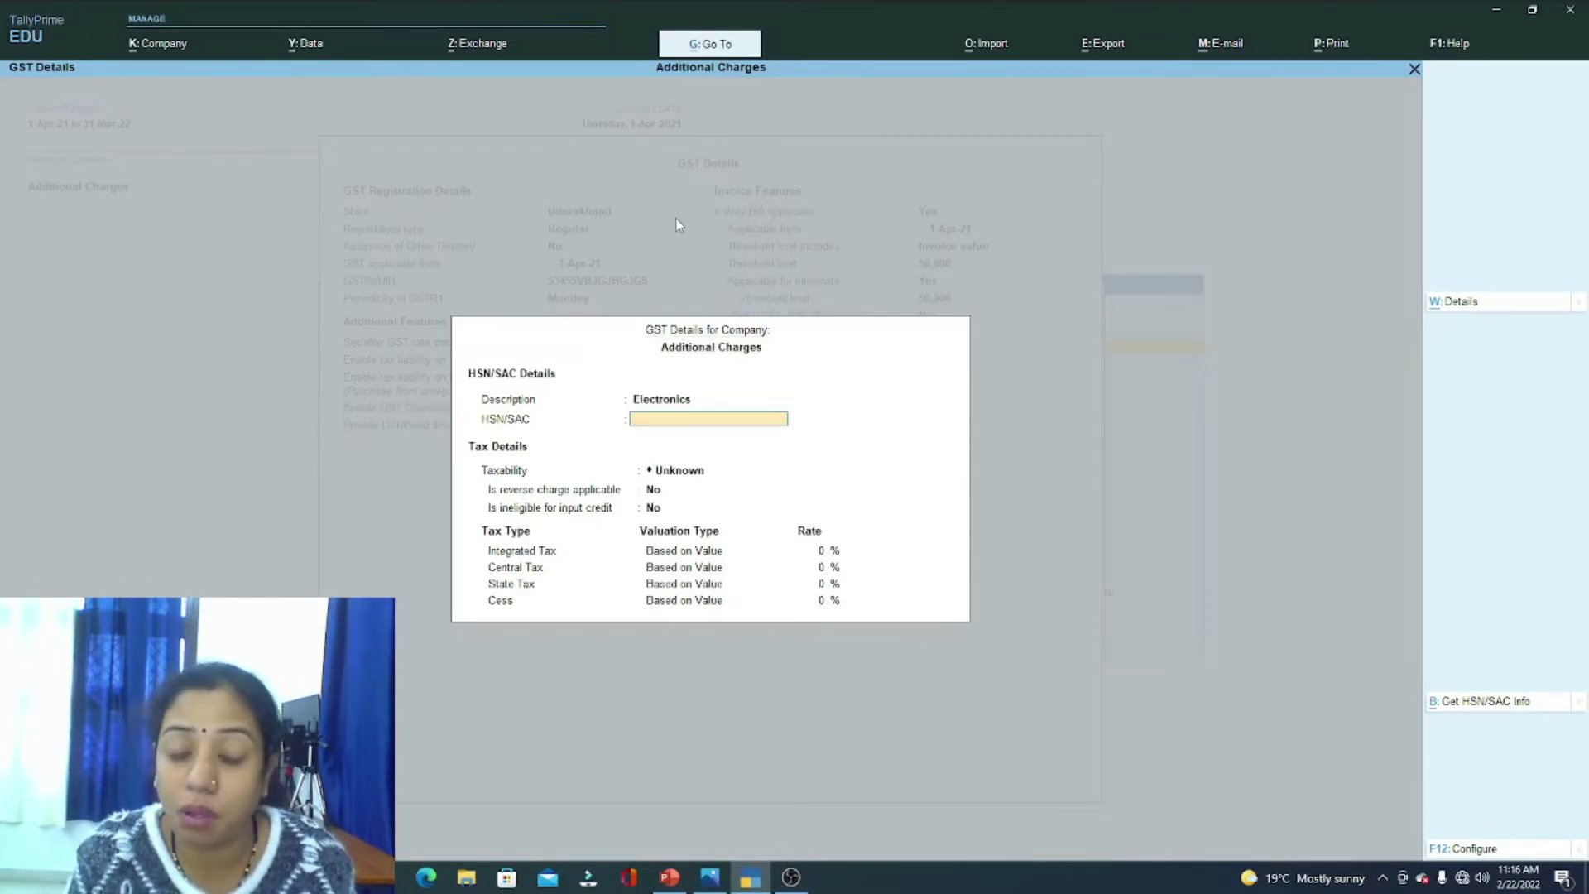
{"action": "type", "text": "85754"}
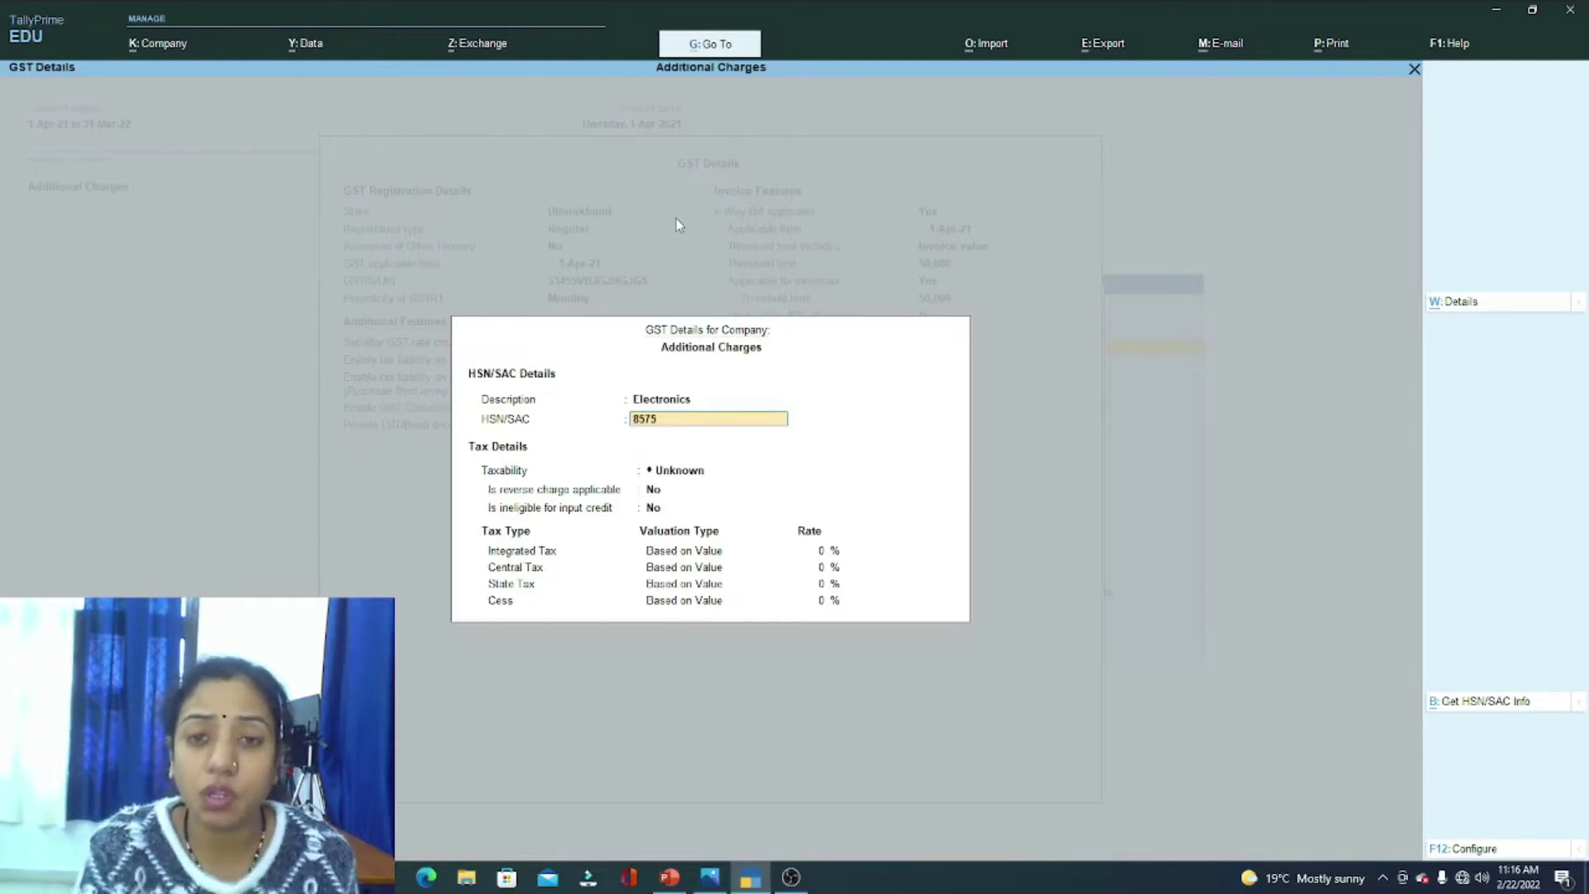
{"action": "key", "text": "Return"}
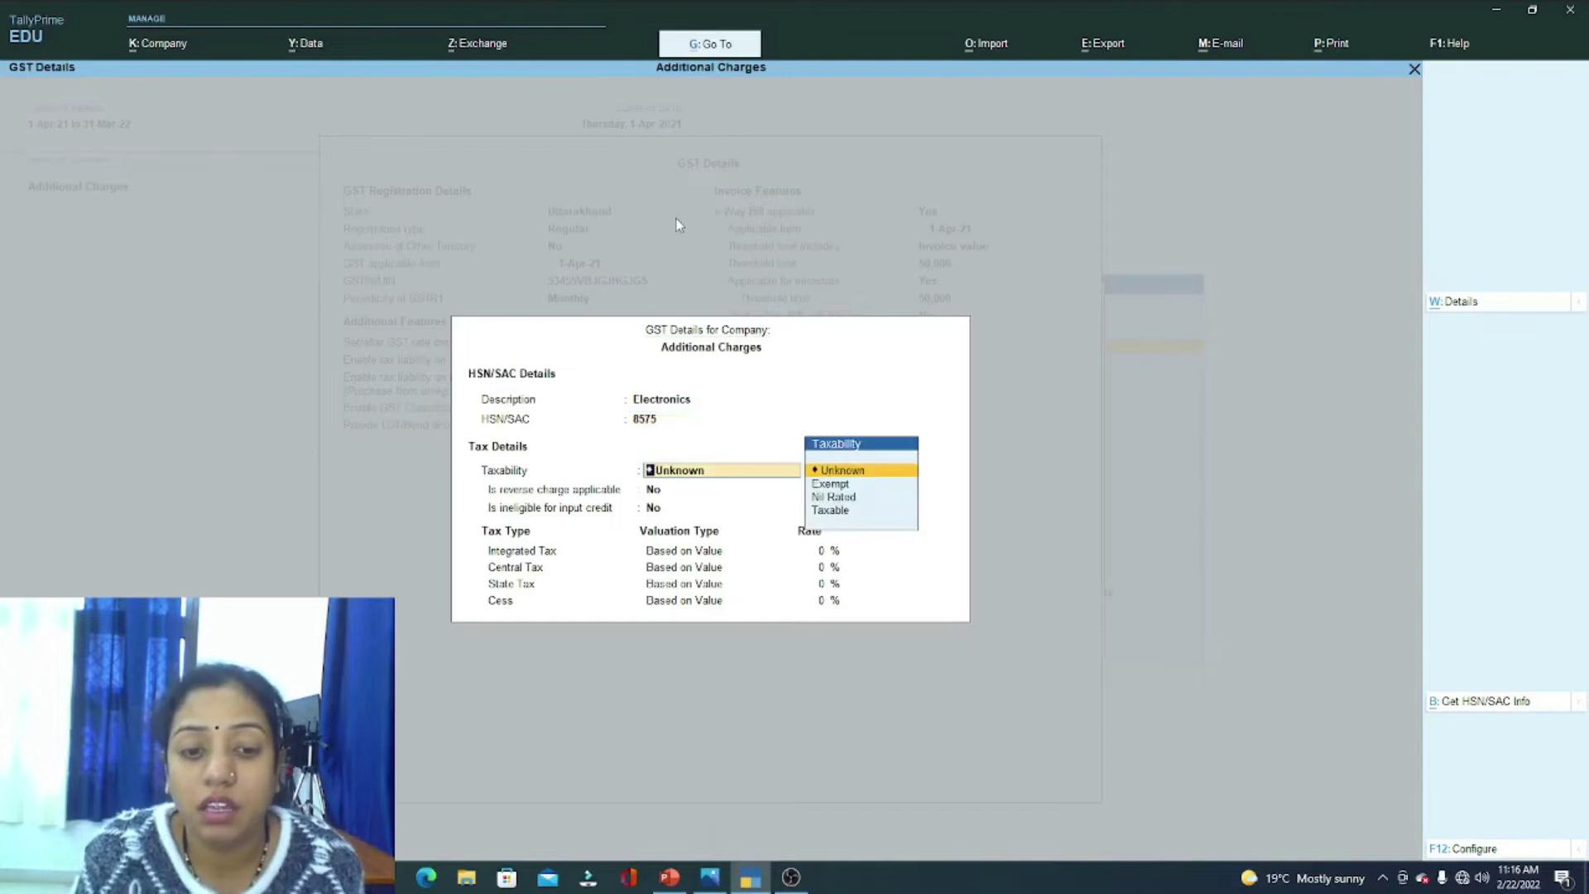
{"action": "key", "text": "Down"}
{"action": "key", "text": "Down"}
{"action": "key", "text": "Down"}
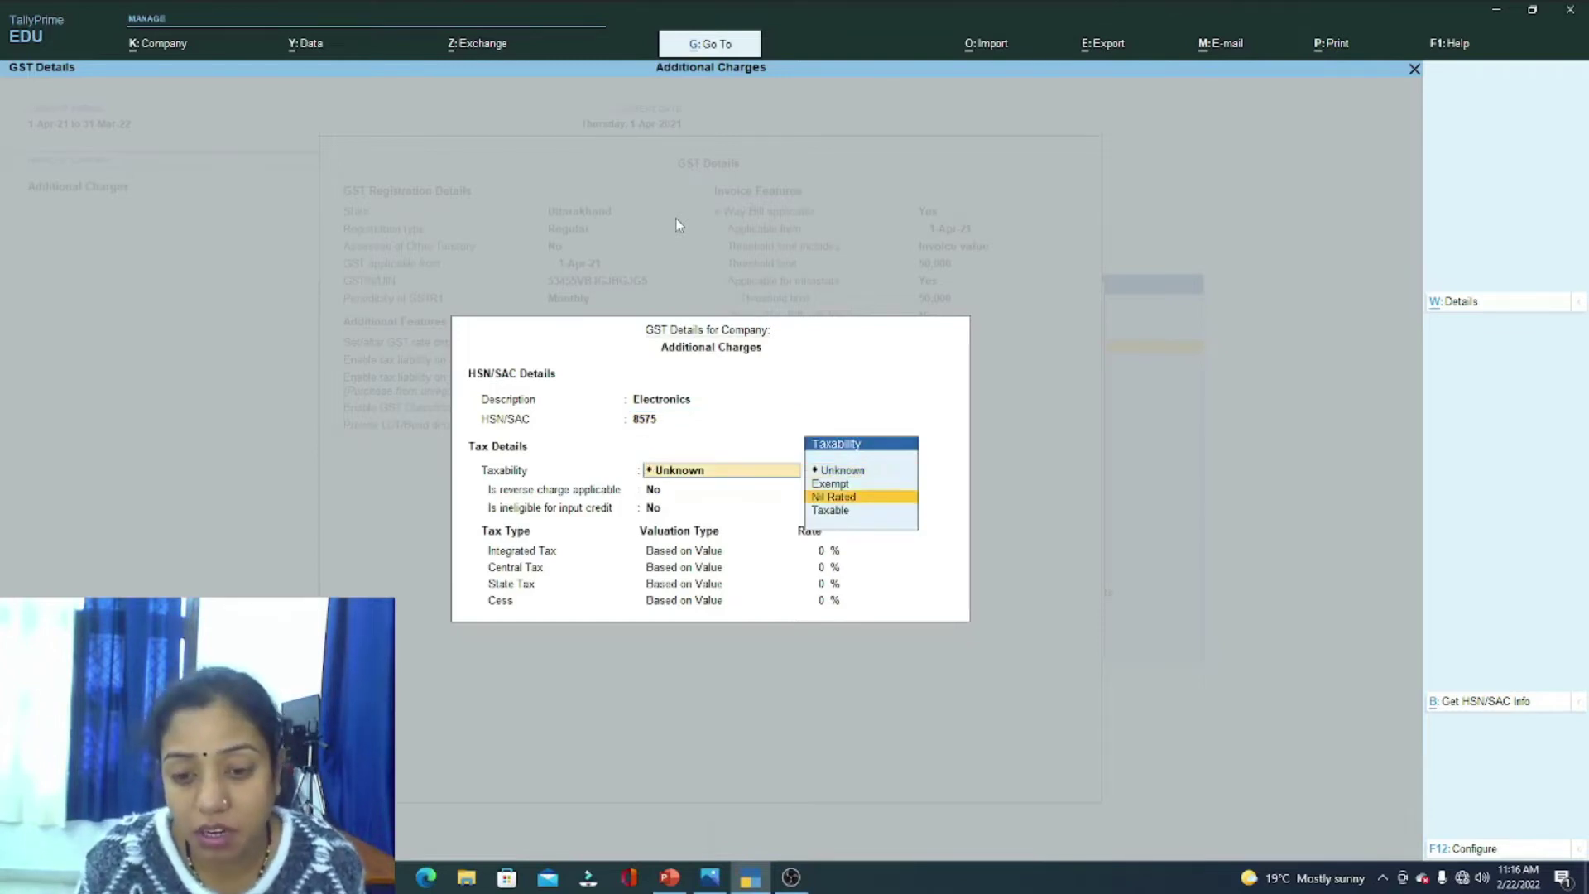
{"action": "key", "text": "Return"}
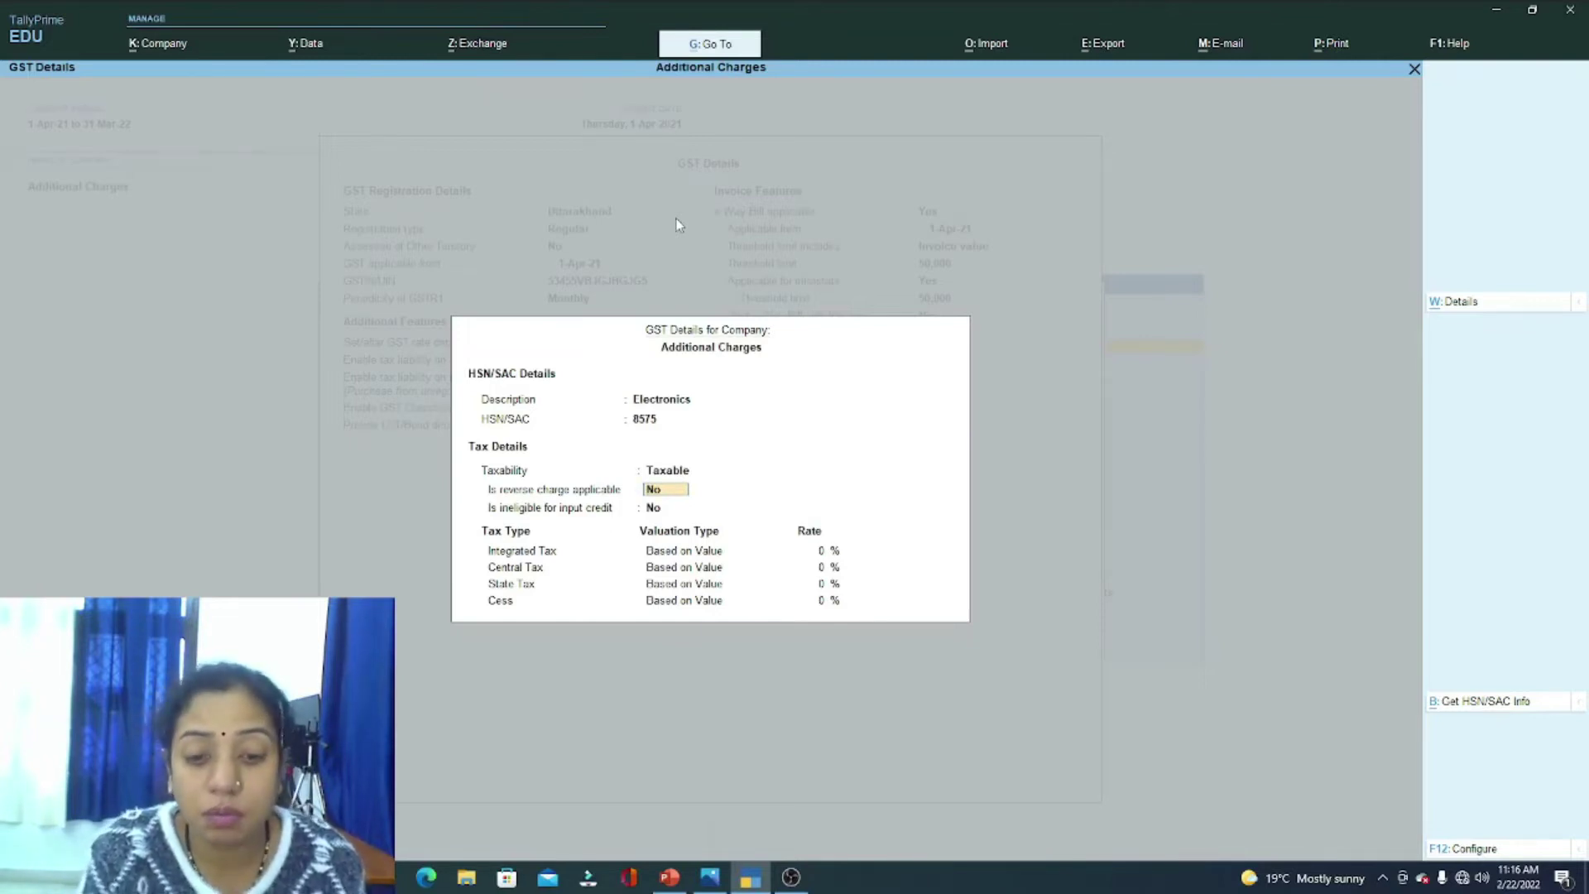
{"action": "key", "text": "BackSpace"}
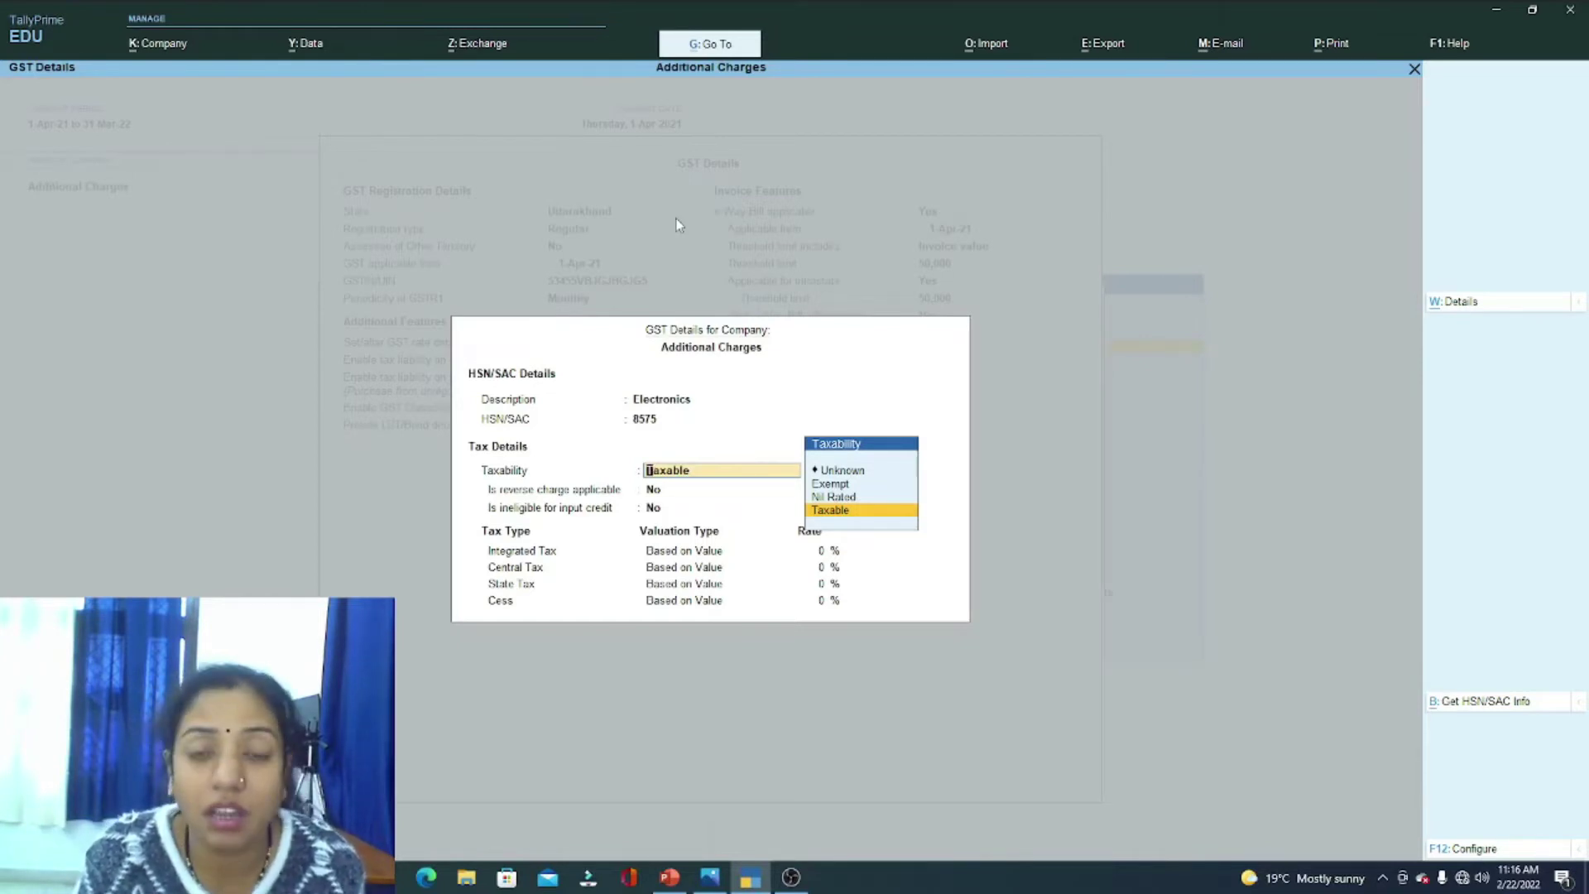
{"action": "key", "text": "Return"}
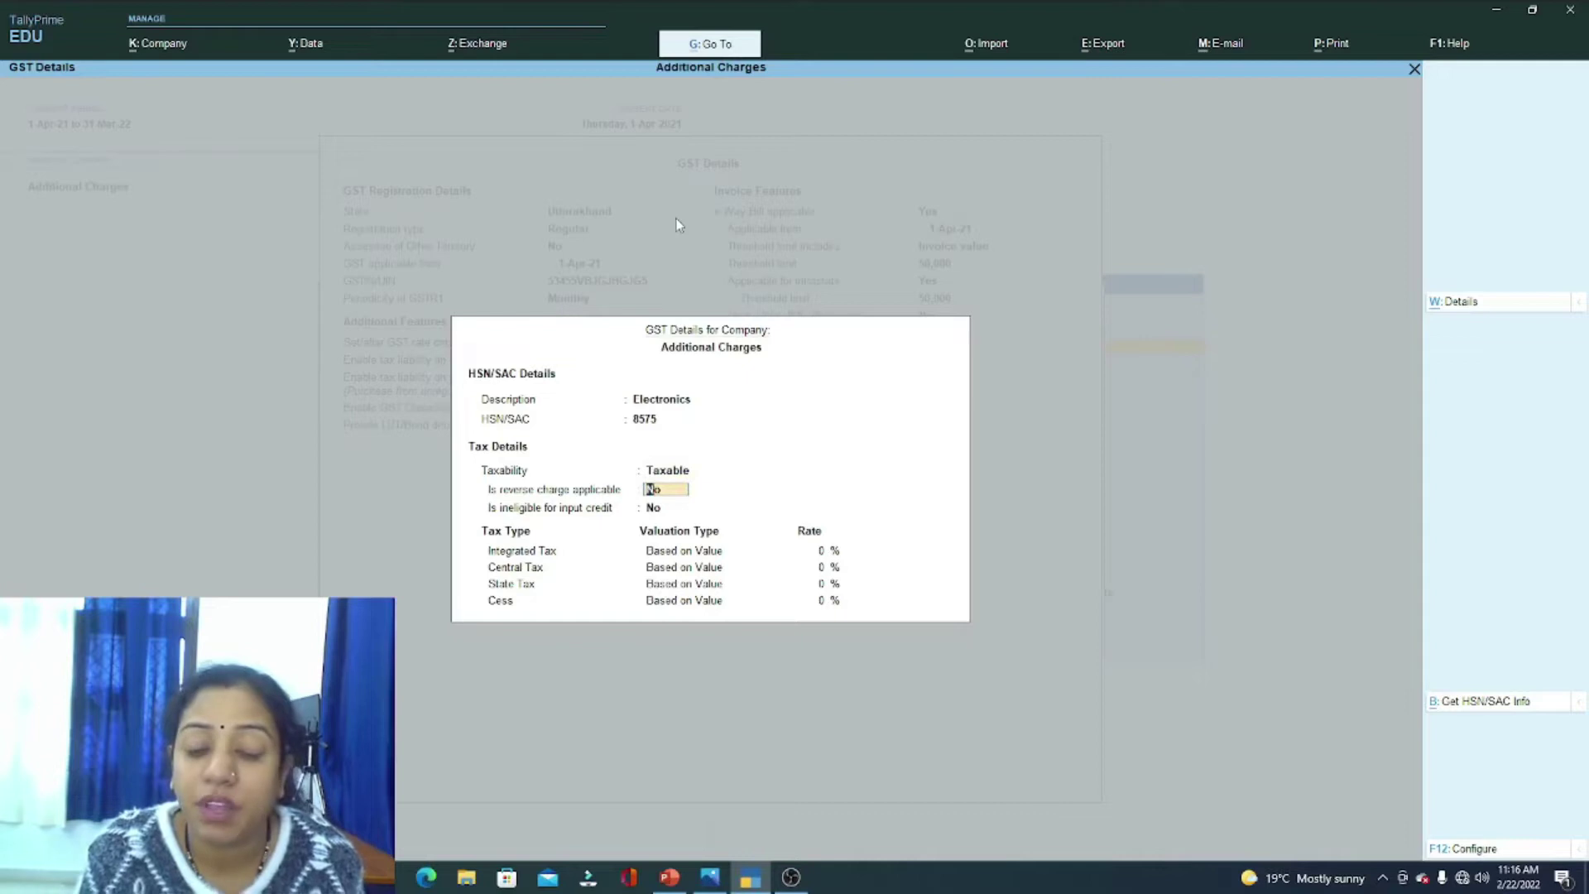
{"action": "key", "text": "Return"}
{"action": "key", "text": "Return"}
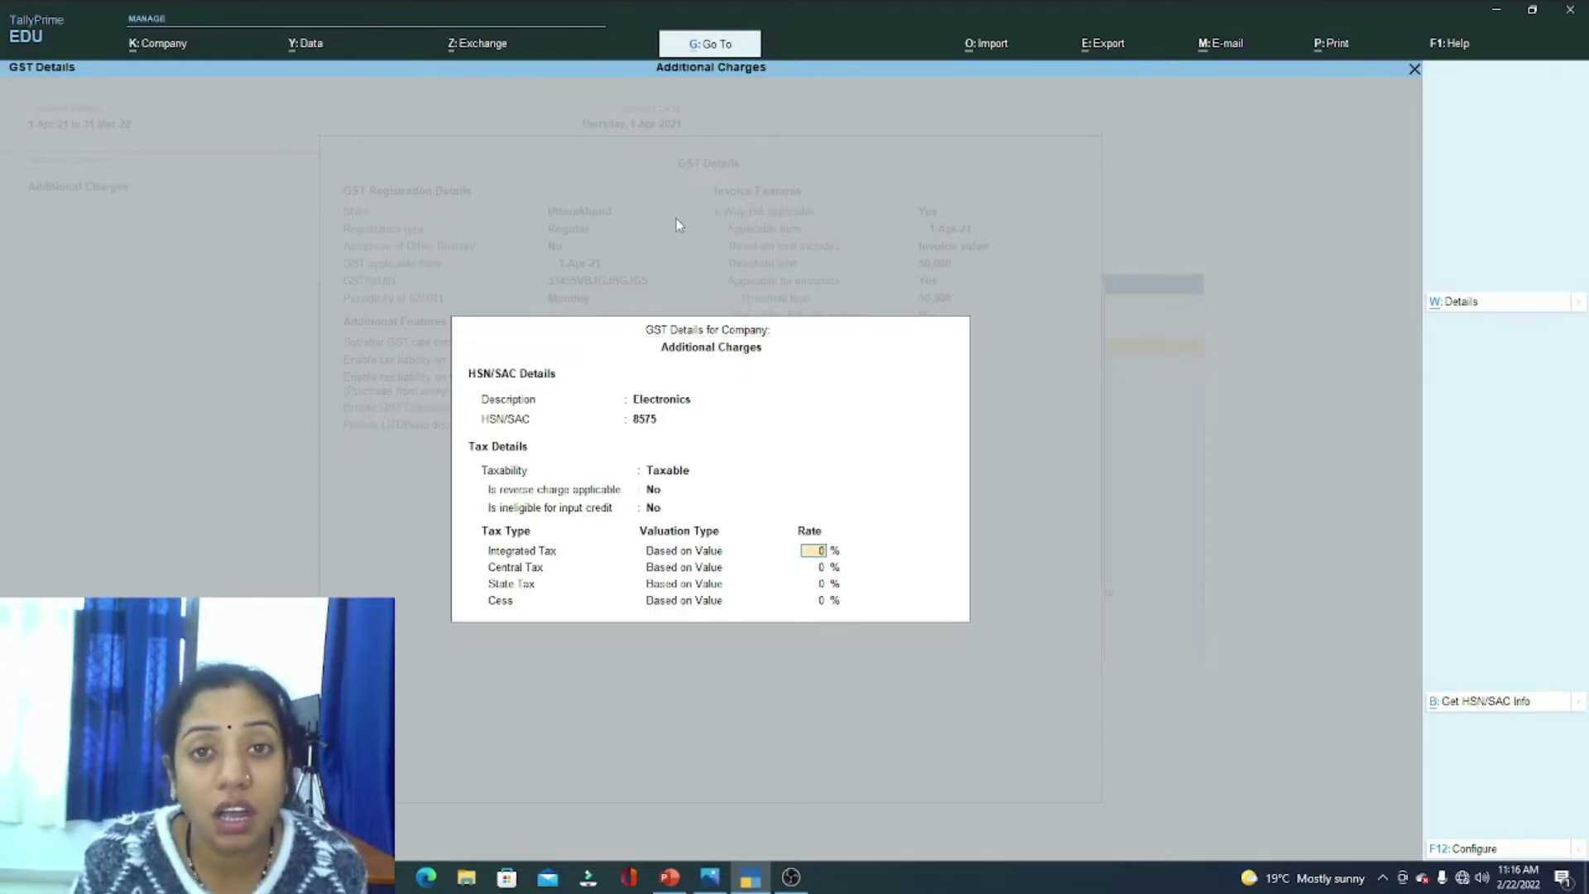
Step: Set integrated tax to 18%, giving 9% each central and state tax
{"action": "type", "text": "18"}
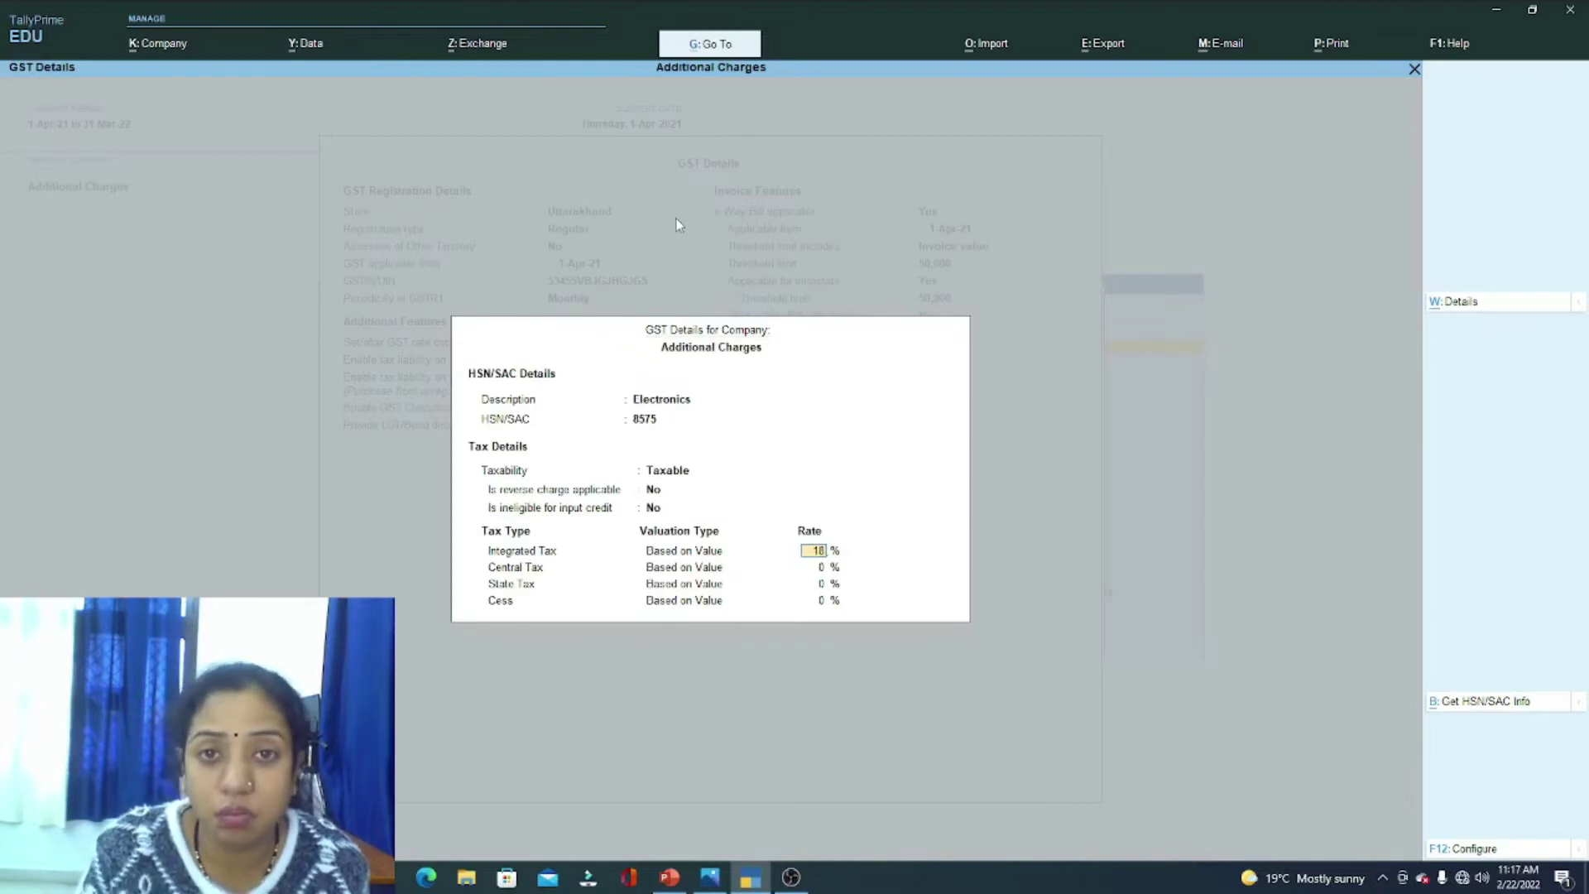
{"action": "key", "text": "Return"}
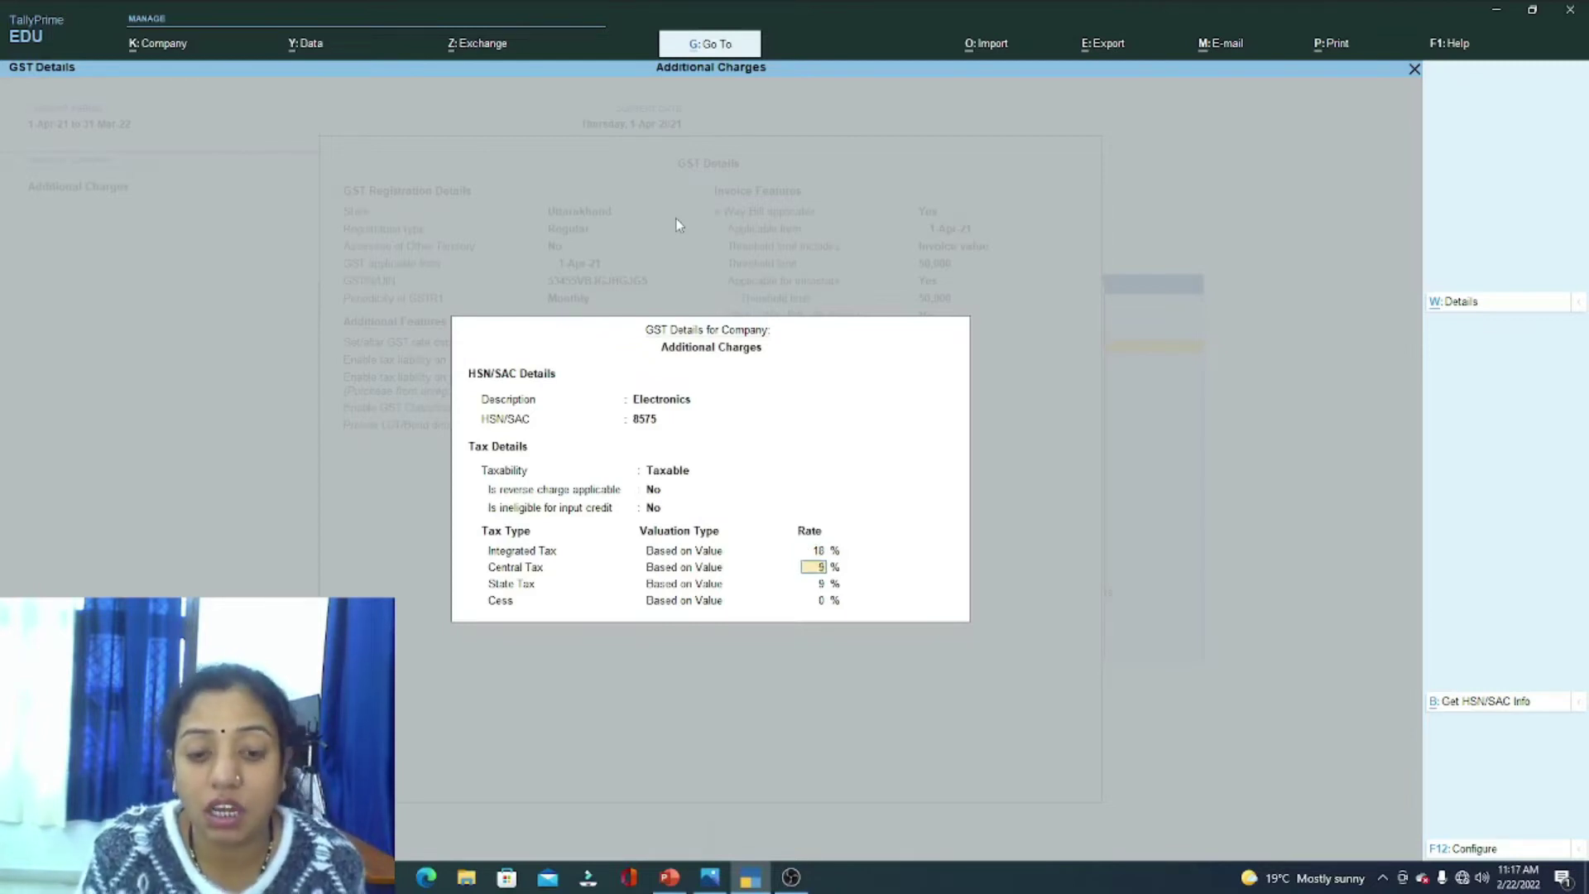
{"action": "key", "text": "Return"}
{"action": "key", "text": "Return"}
{"action": "key", "text": "Return"}
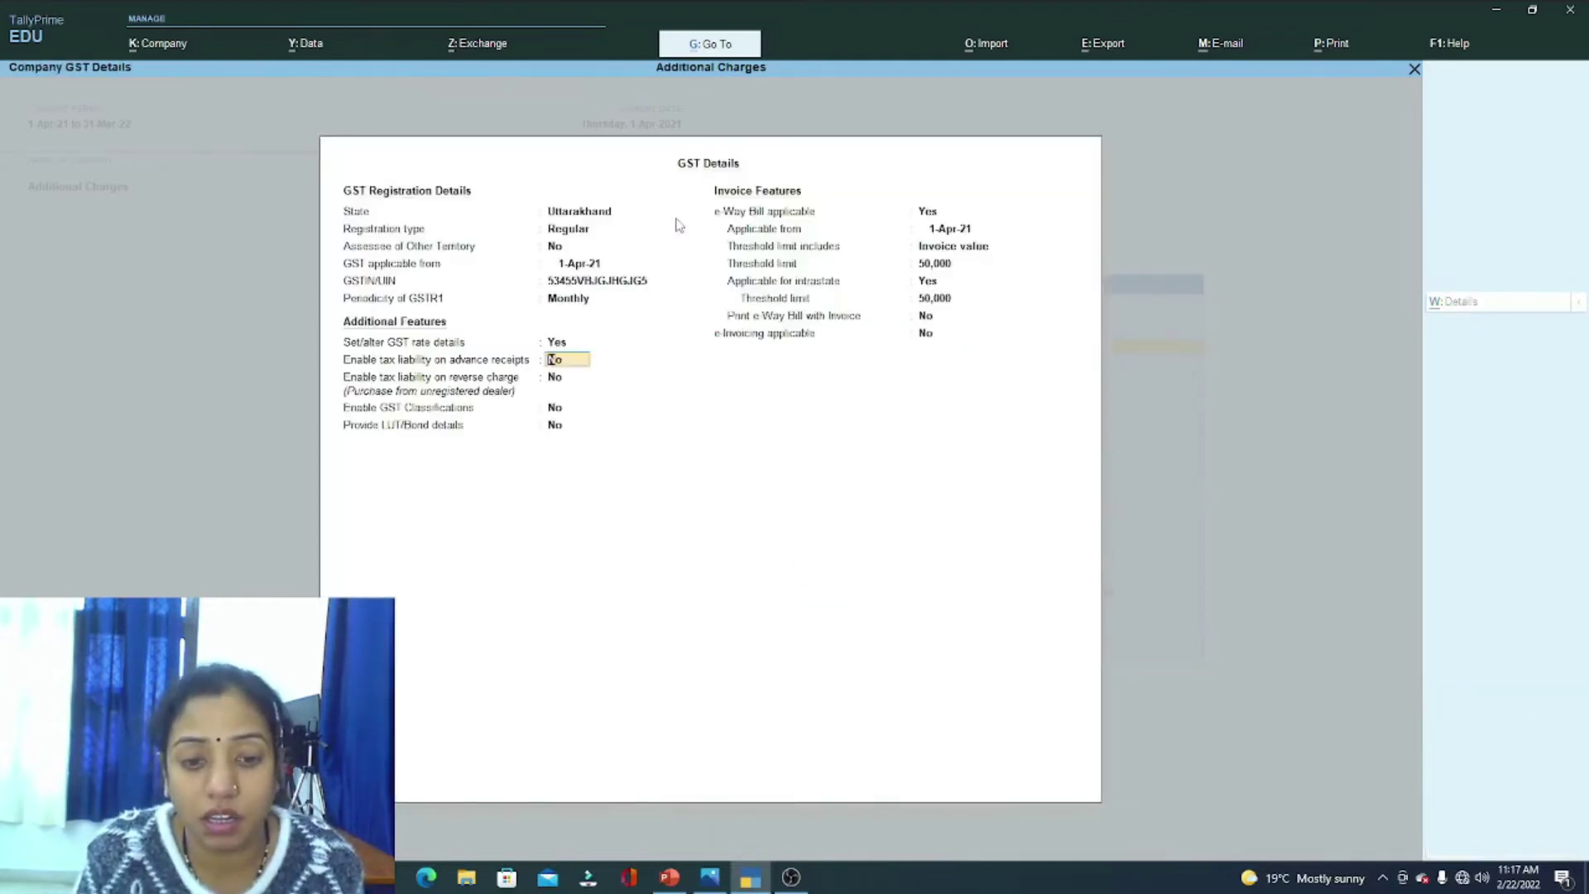
Step: Set e-Way Bill applicable to No, then accept the GST details and company features
{"action": "key", "text": "Return"}
{"action": "key", "text": "Return"}
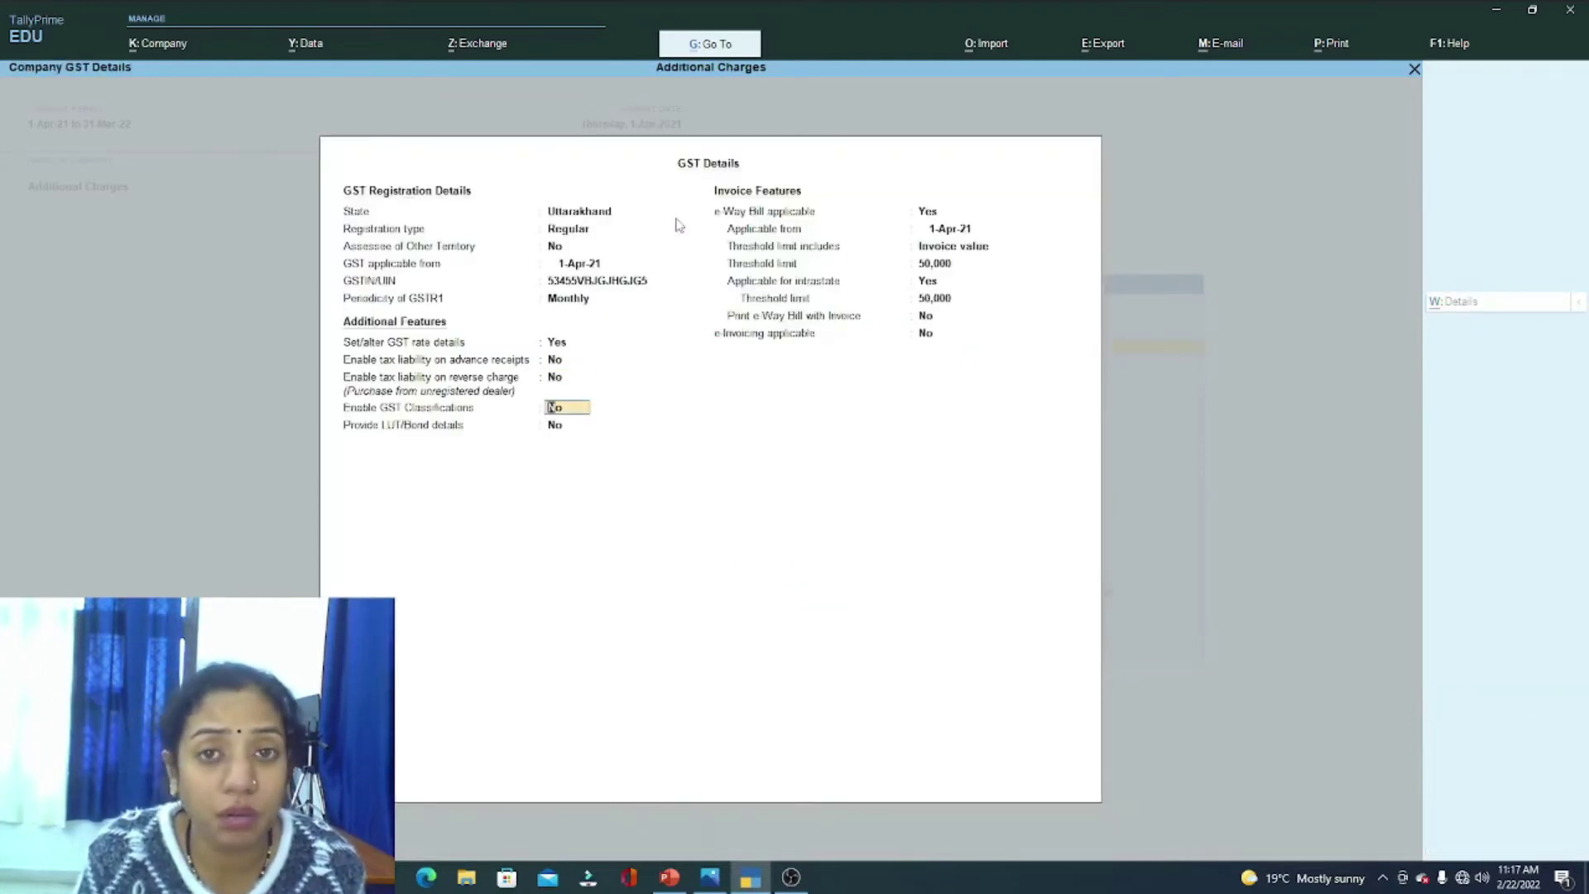
{"action": "key", "text": "Return"}
{"action": "key", "text": "Return"}
{"action": "key", "text": "Return"}
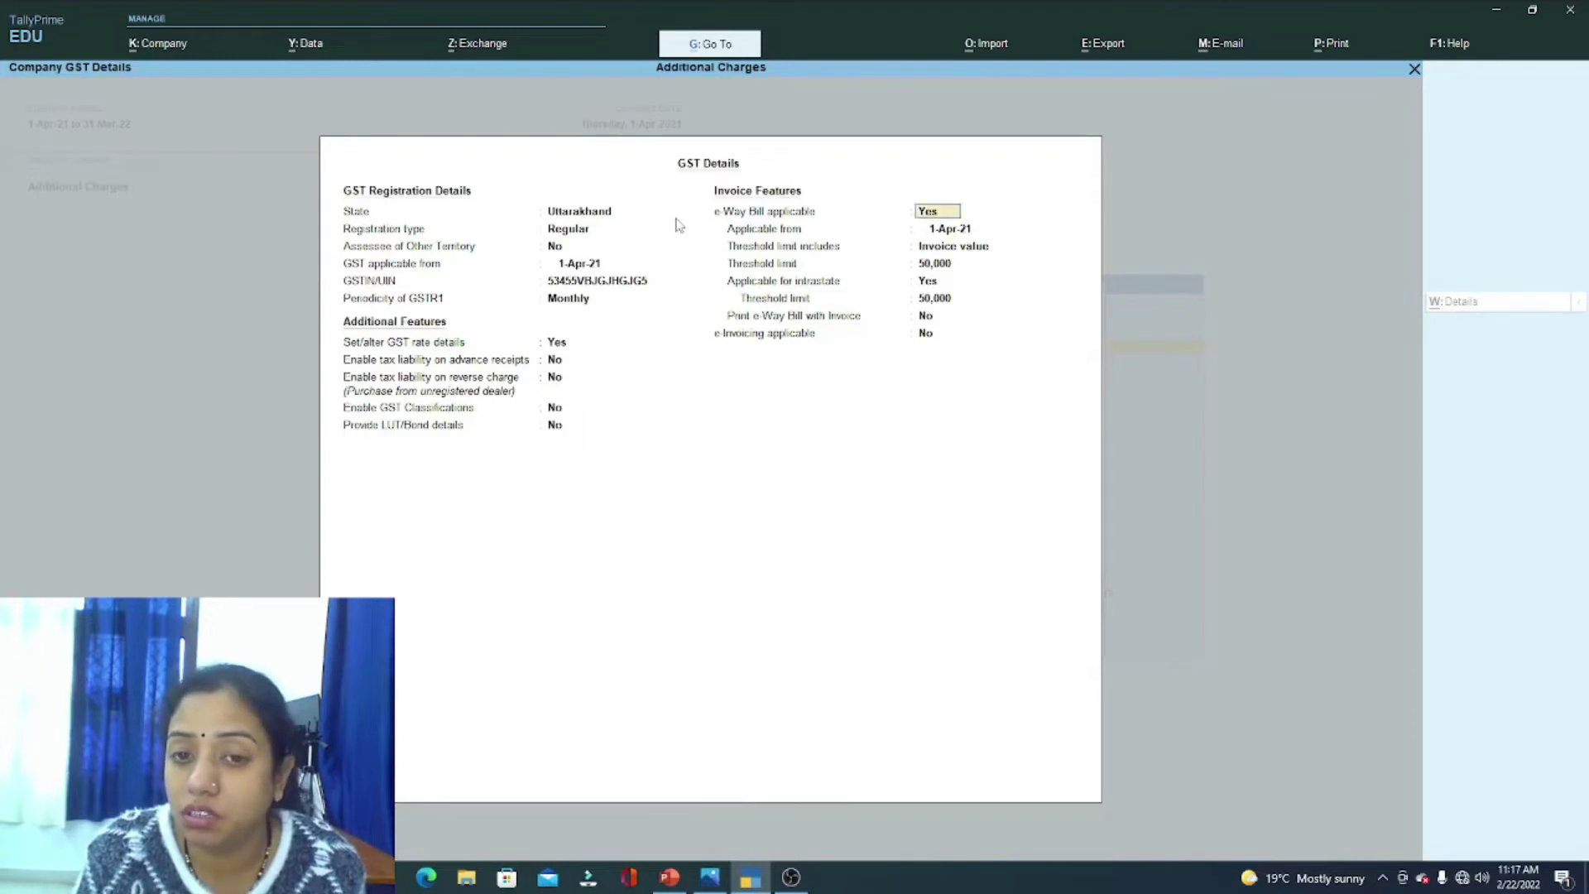
{"action": "key", "text": "BackSpace"}
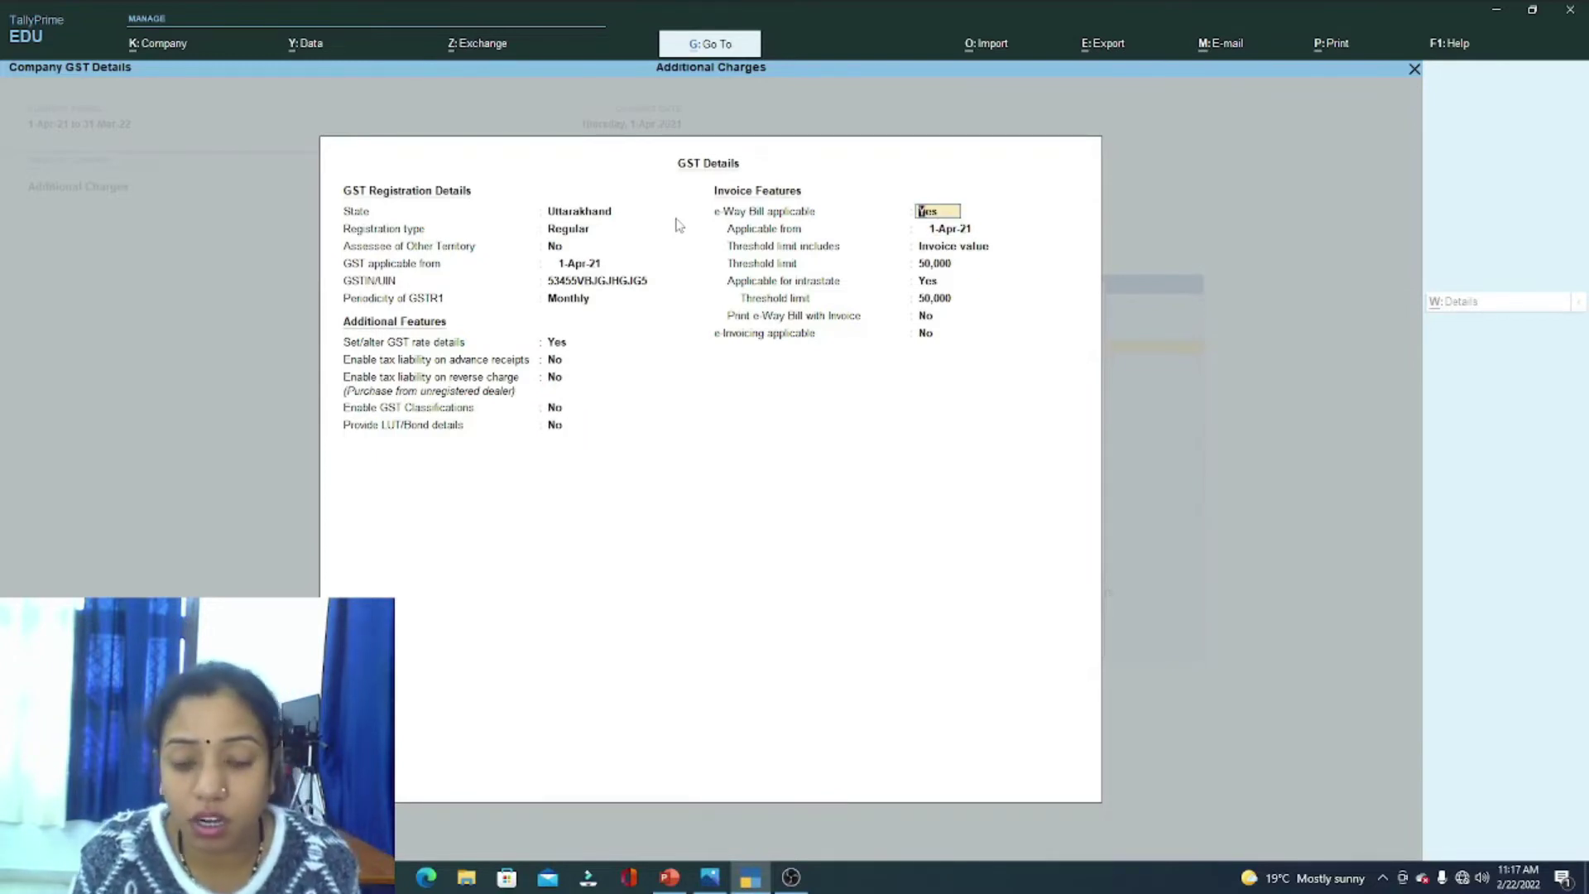
{"action": "type", "text": "n"}
{"action": "key", "text": "Return"}
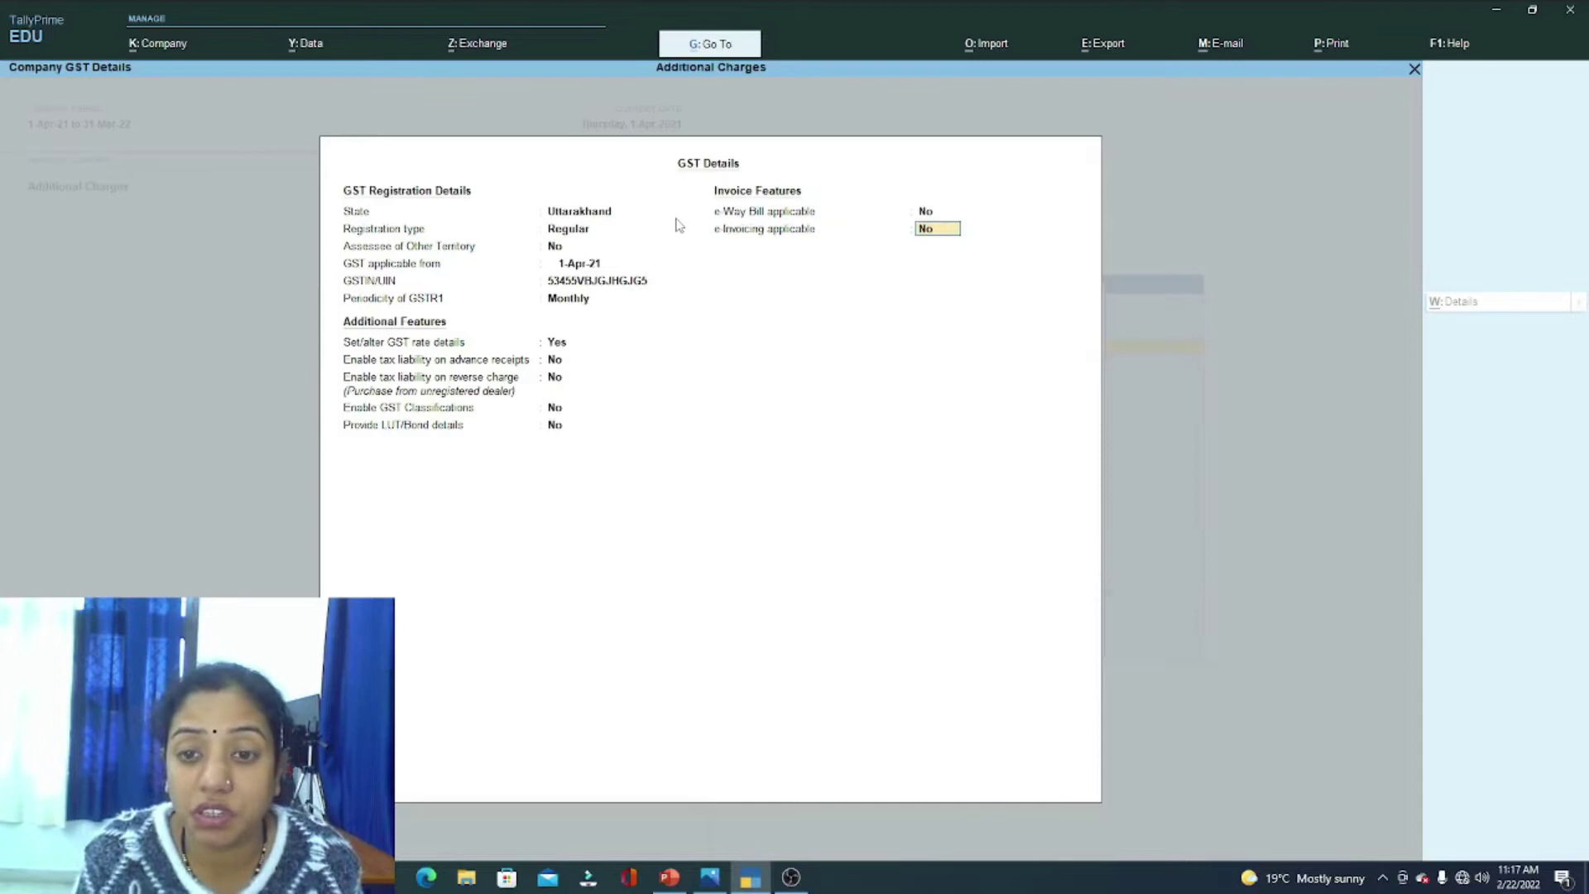
{"action": "key", "text": "Return"}
{"action": "key", "text": "Return"}
{"action": "key", "text": "Return"}
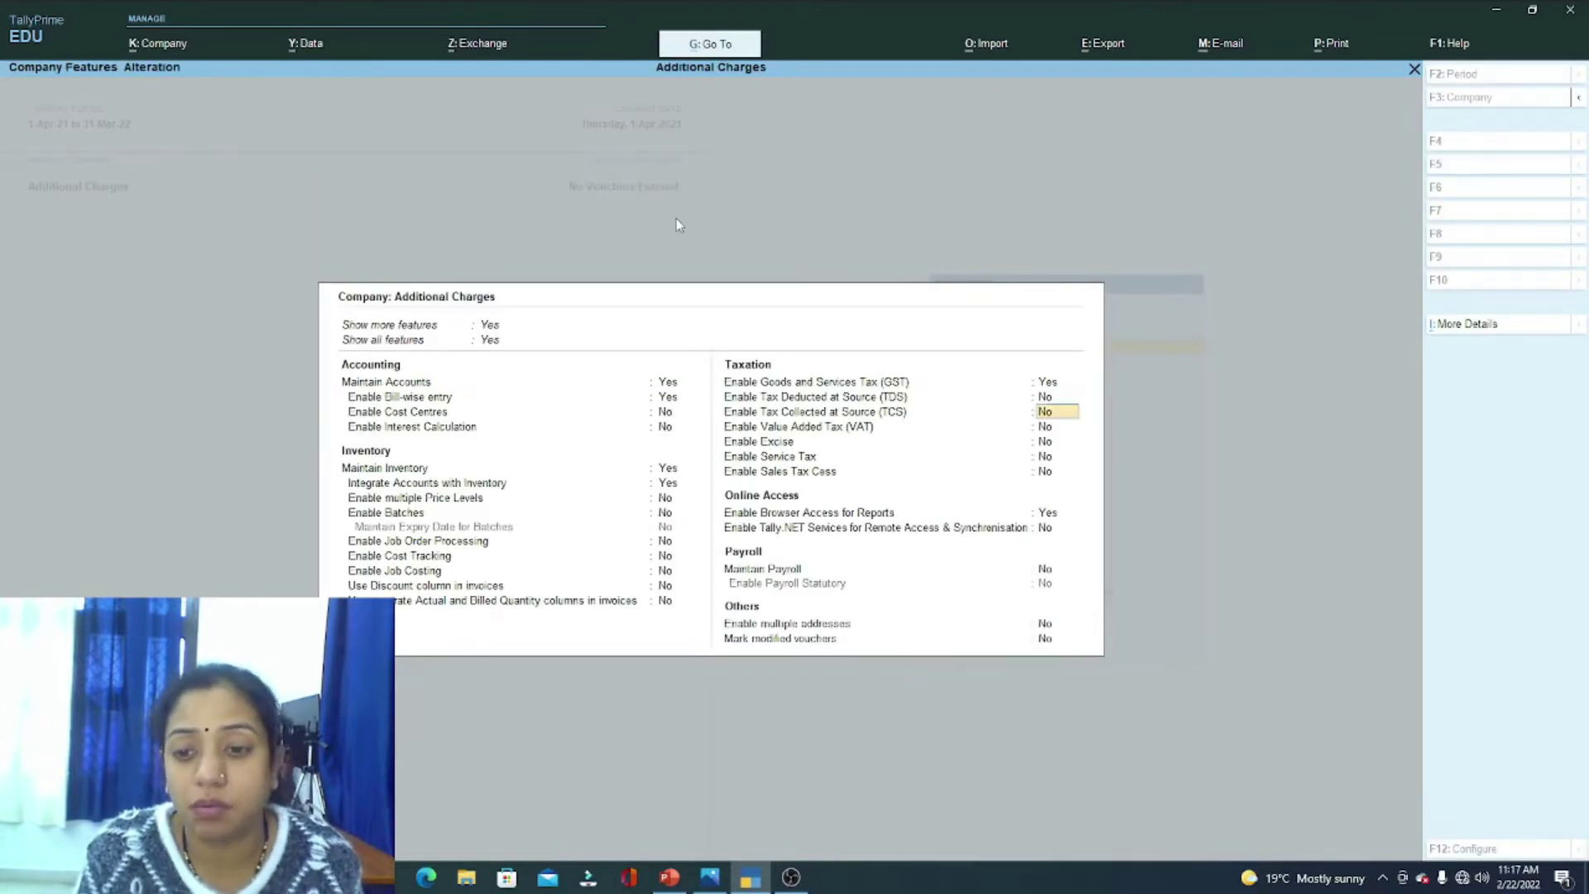
{"action": "key", "text": "Return"}
{"action": "key", "text": "ctrl+a"}
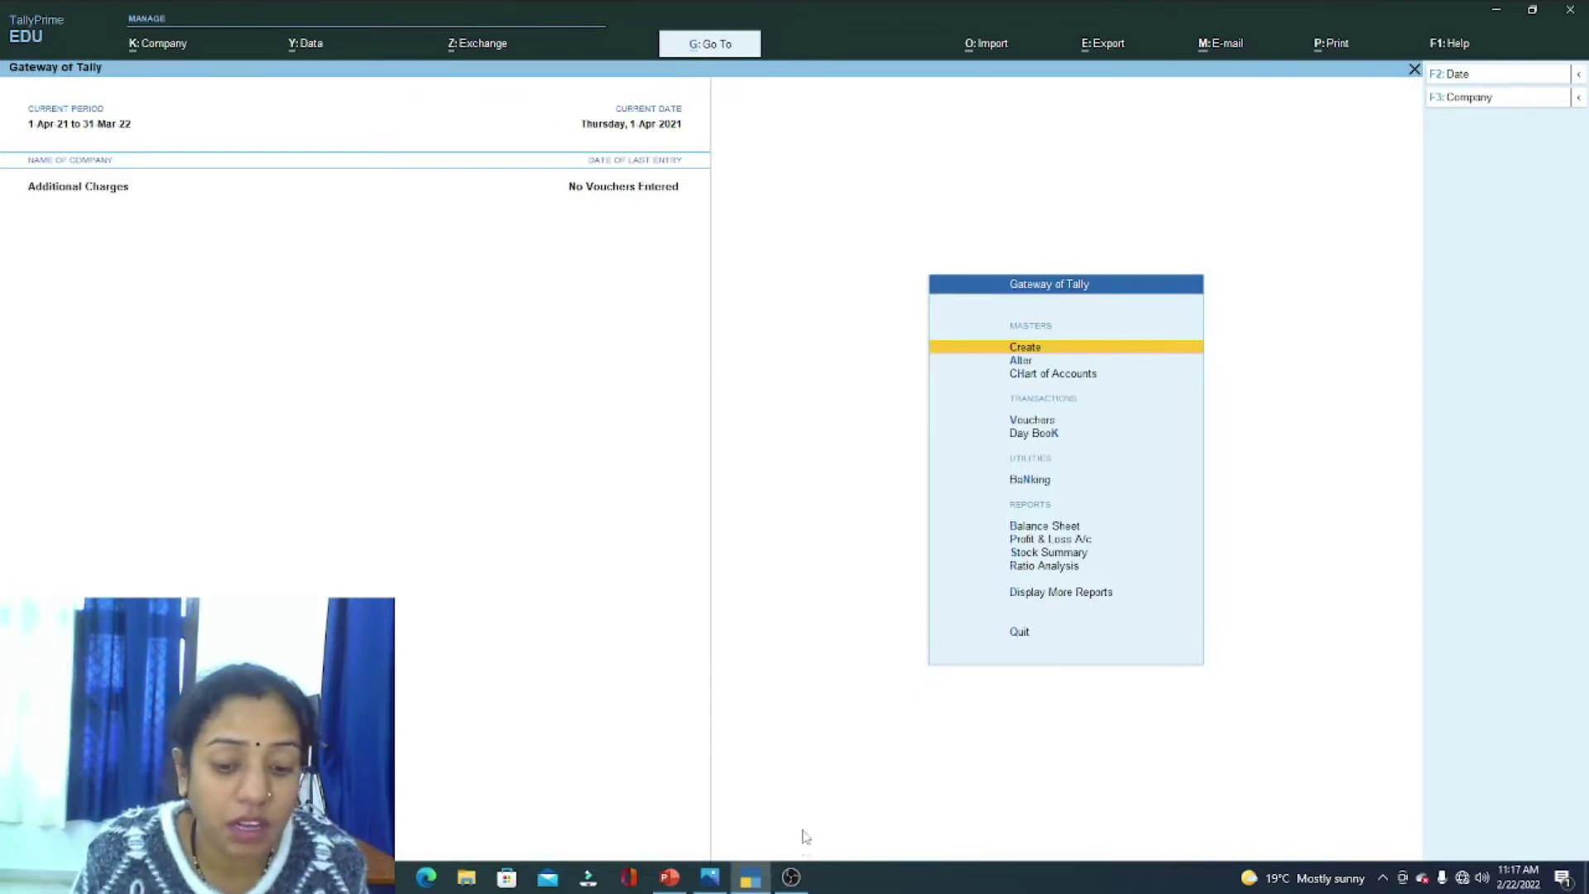
{"action": "left_click", "coordinate": [709, 877]}
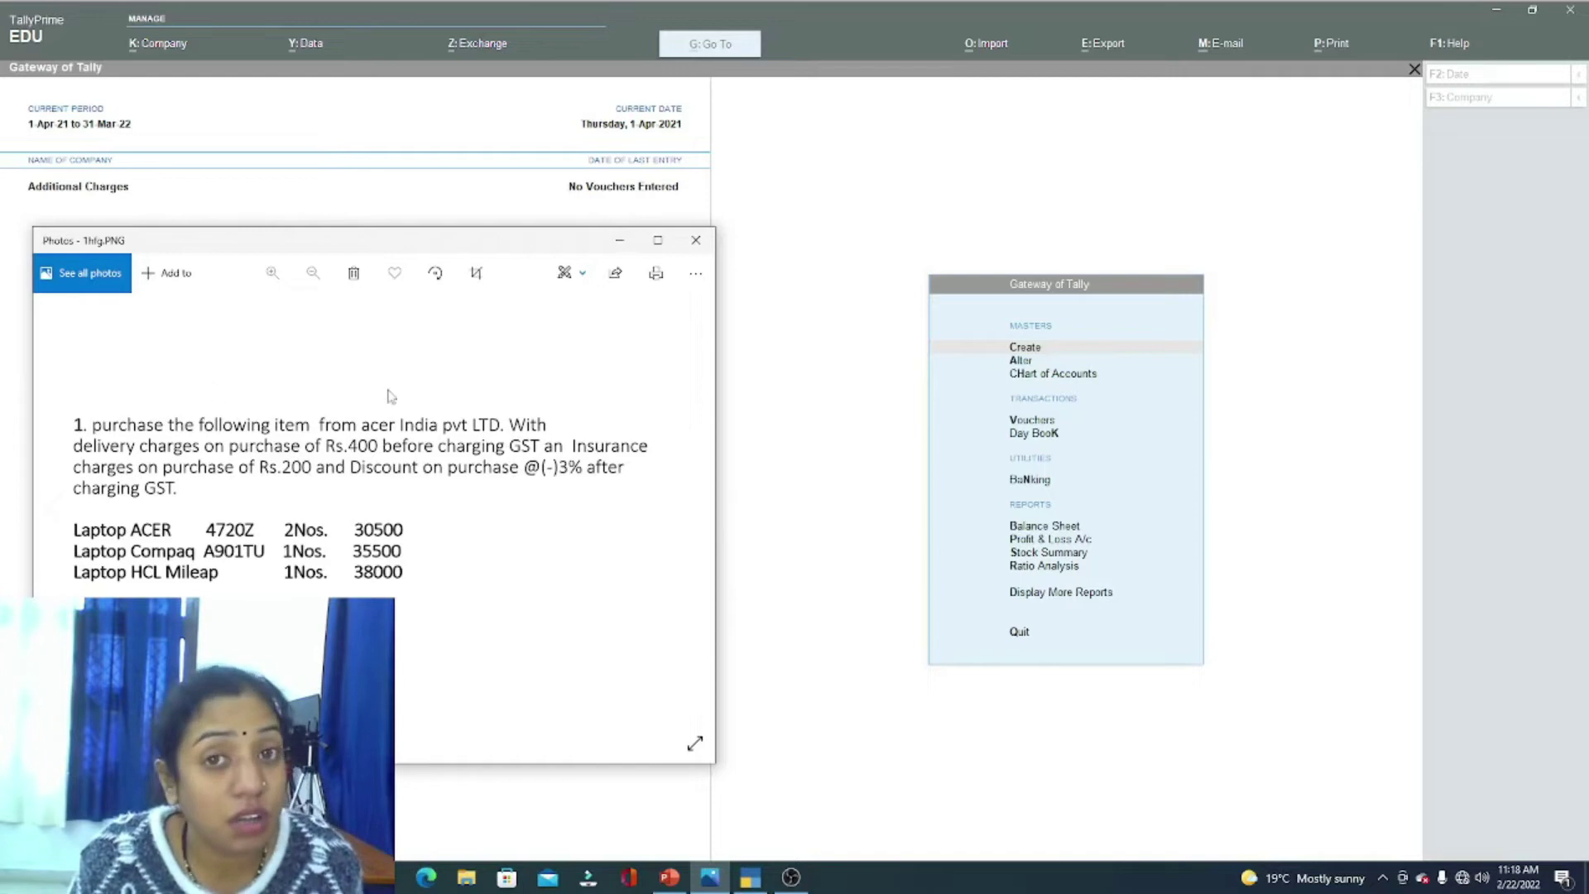
{"action": "left_click", "coordinate": [786, 404]}
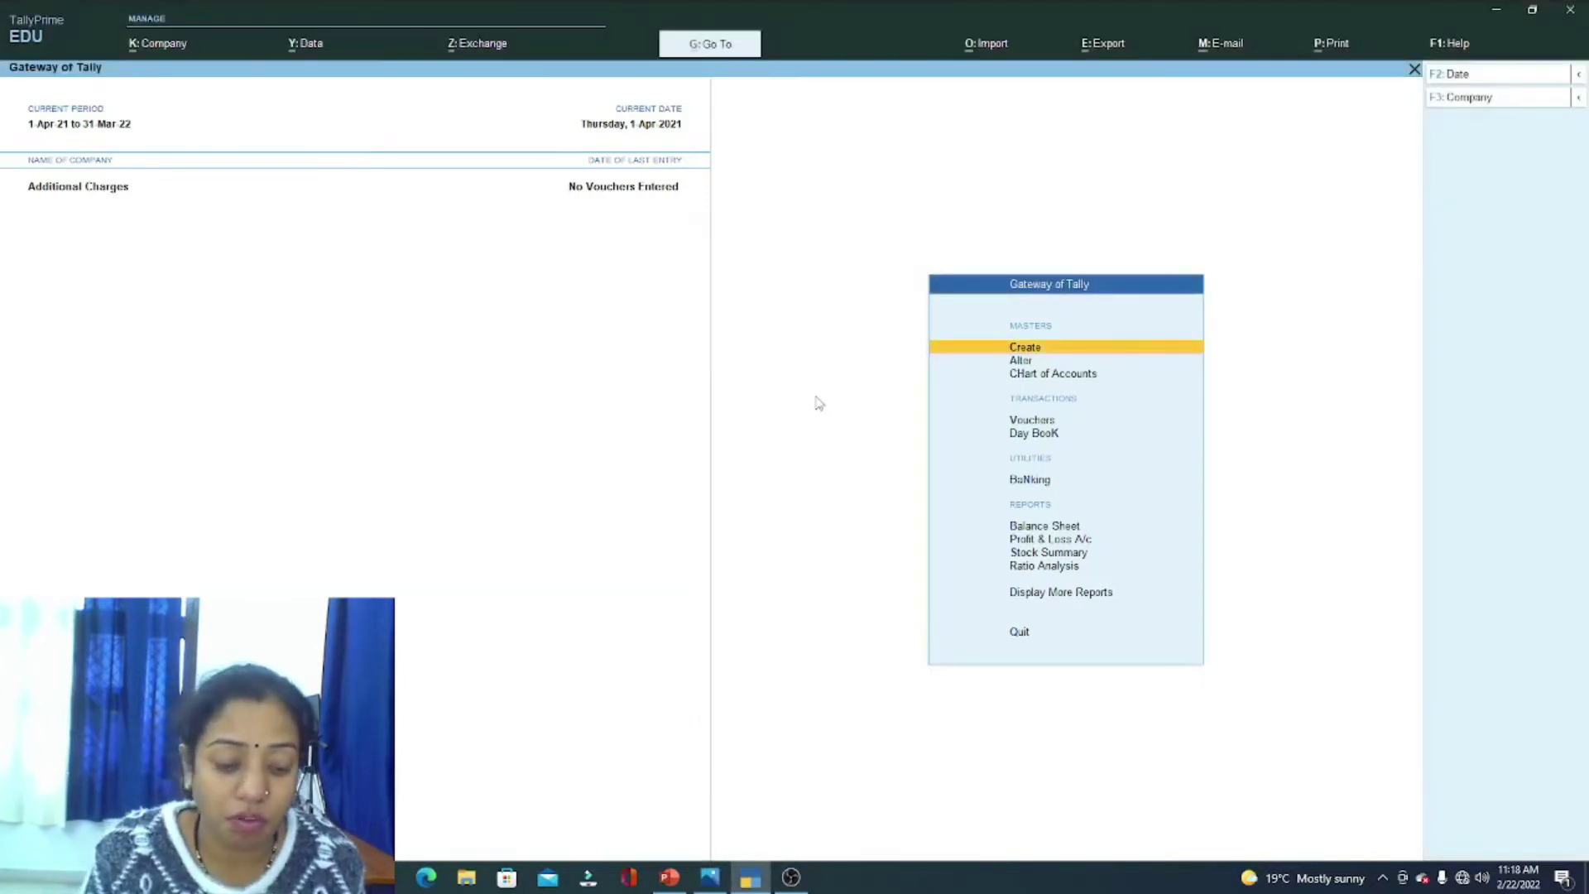
Step: Start a new Purchase voucher in Item Invoice mode
{"action": "key", "text": "v"}
{"action": "key", "text": "F9"}
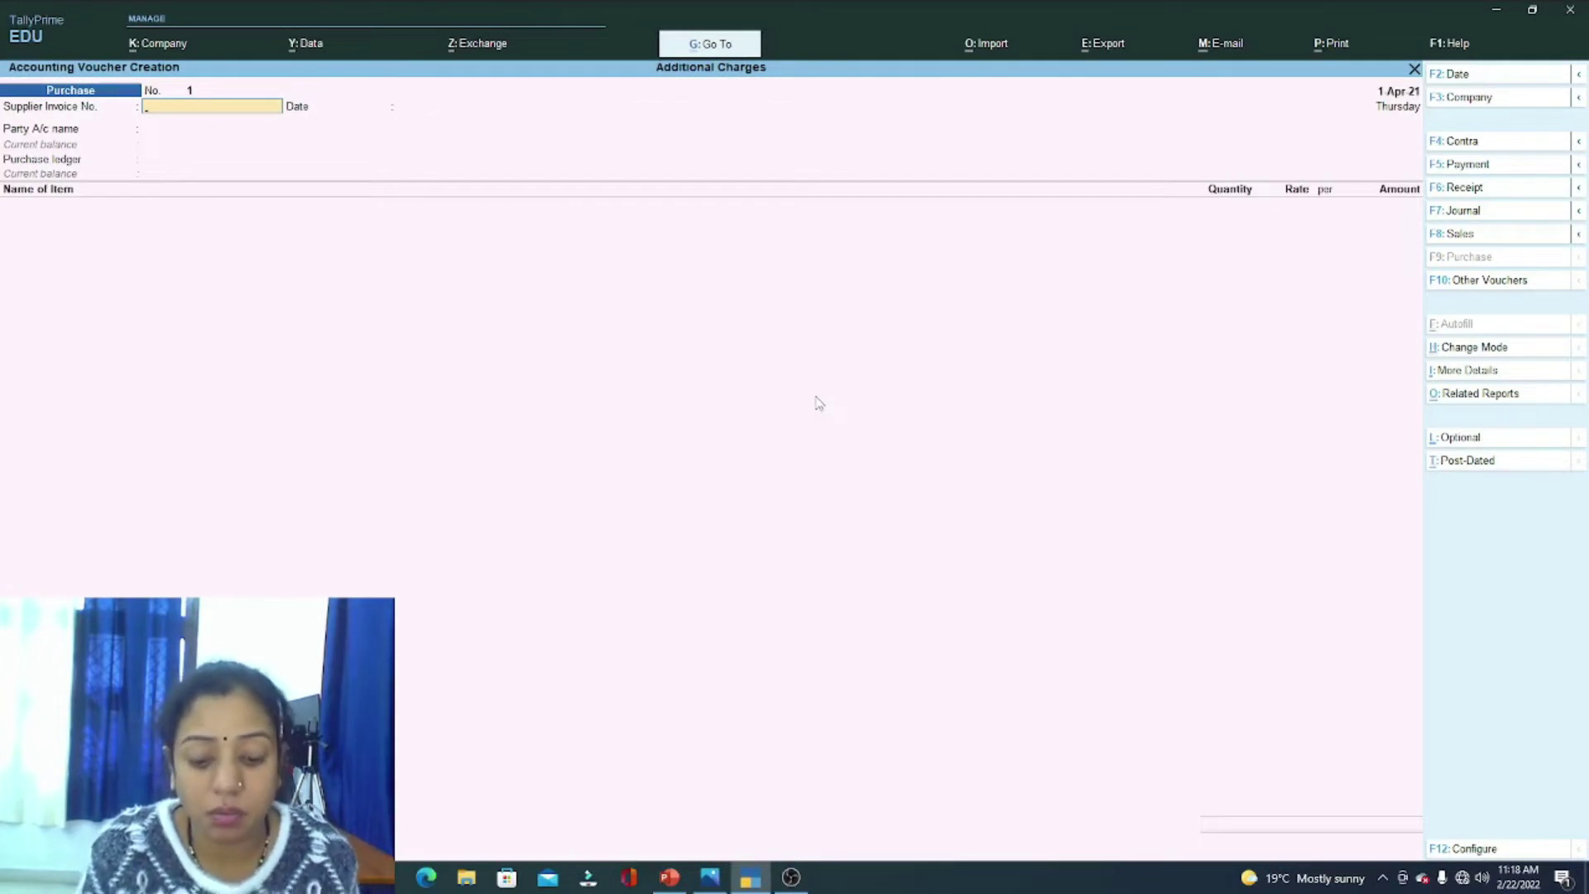
{"action": "key", "text": "ctrl"}
{"action": "key", "text": "ctrl+h"}
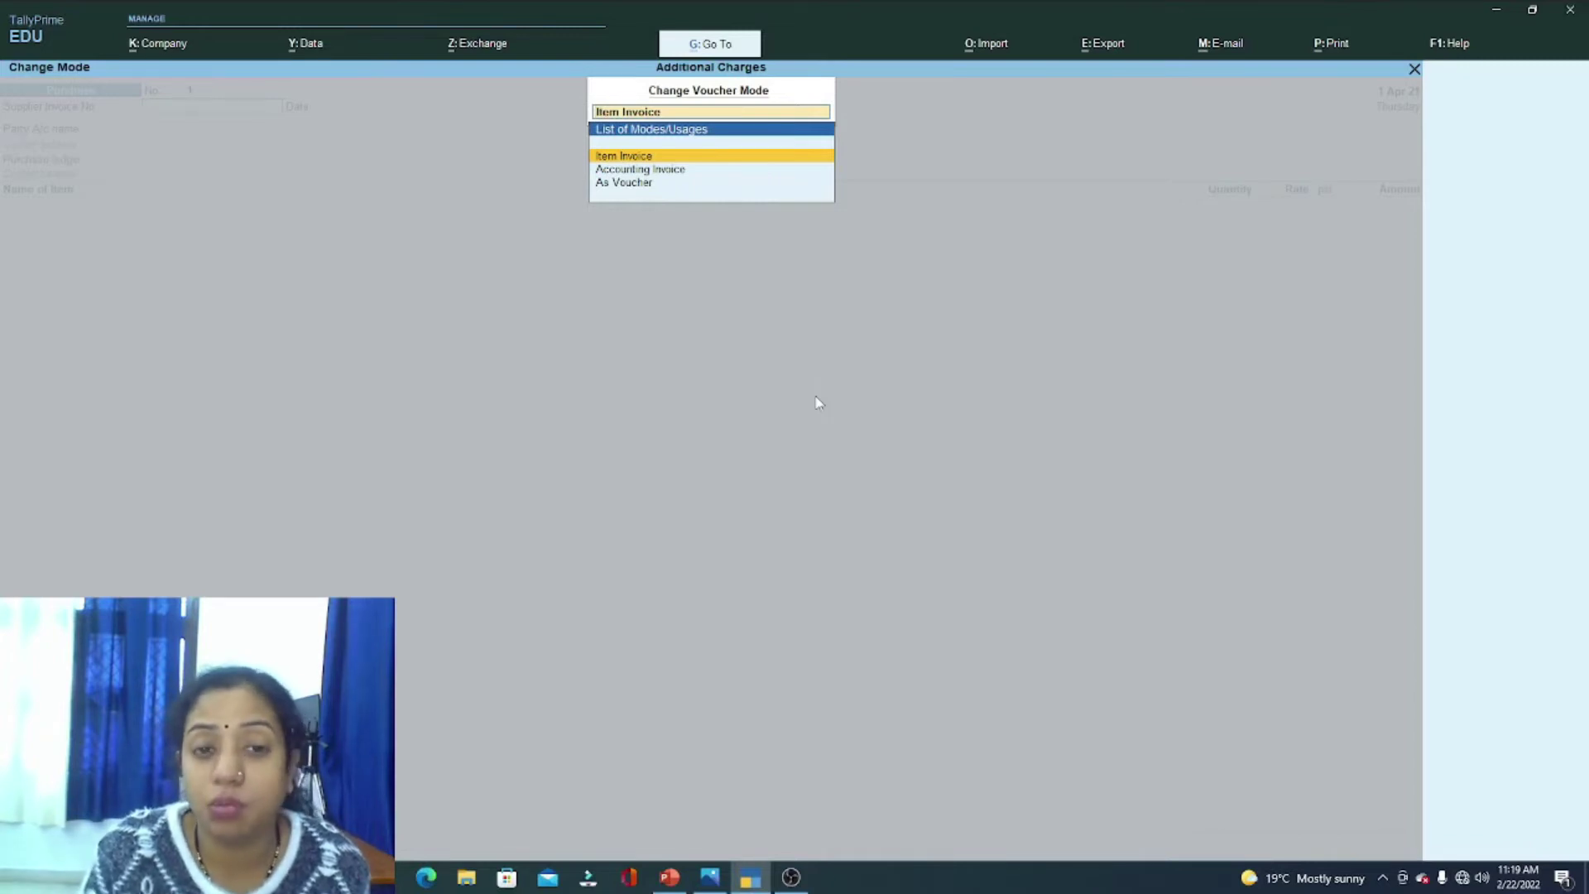
{"action": "key", "text": "Return"}
Step: Enter supplier invoice number 34545 and keep the date 1-Apr-21
{"action": "key", "text": "Return"}
{"action": "key", "text": "BackSpace"}
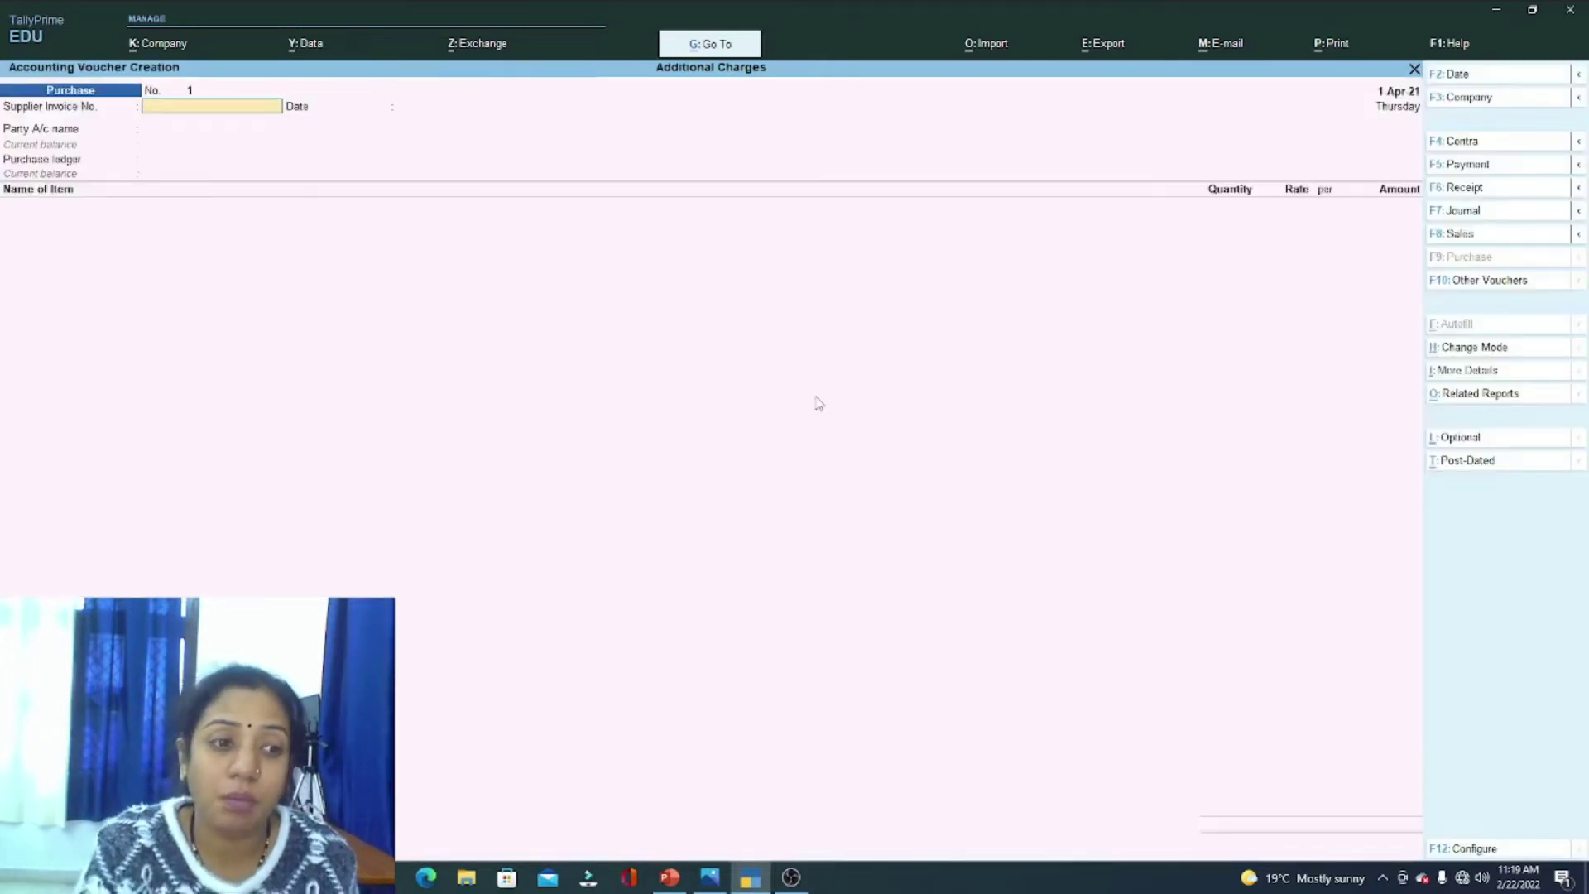
{"action": "type", "text": "34545"}
{"action": "key", "text": "Return"}
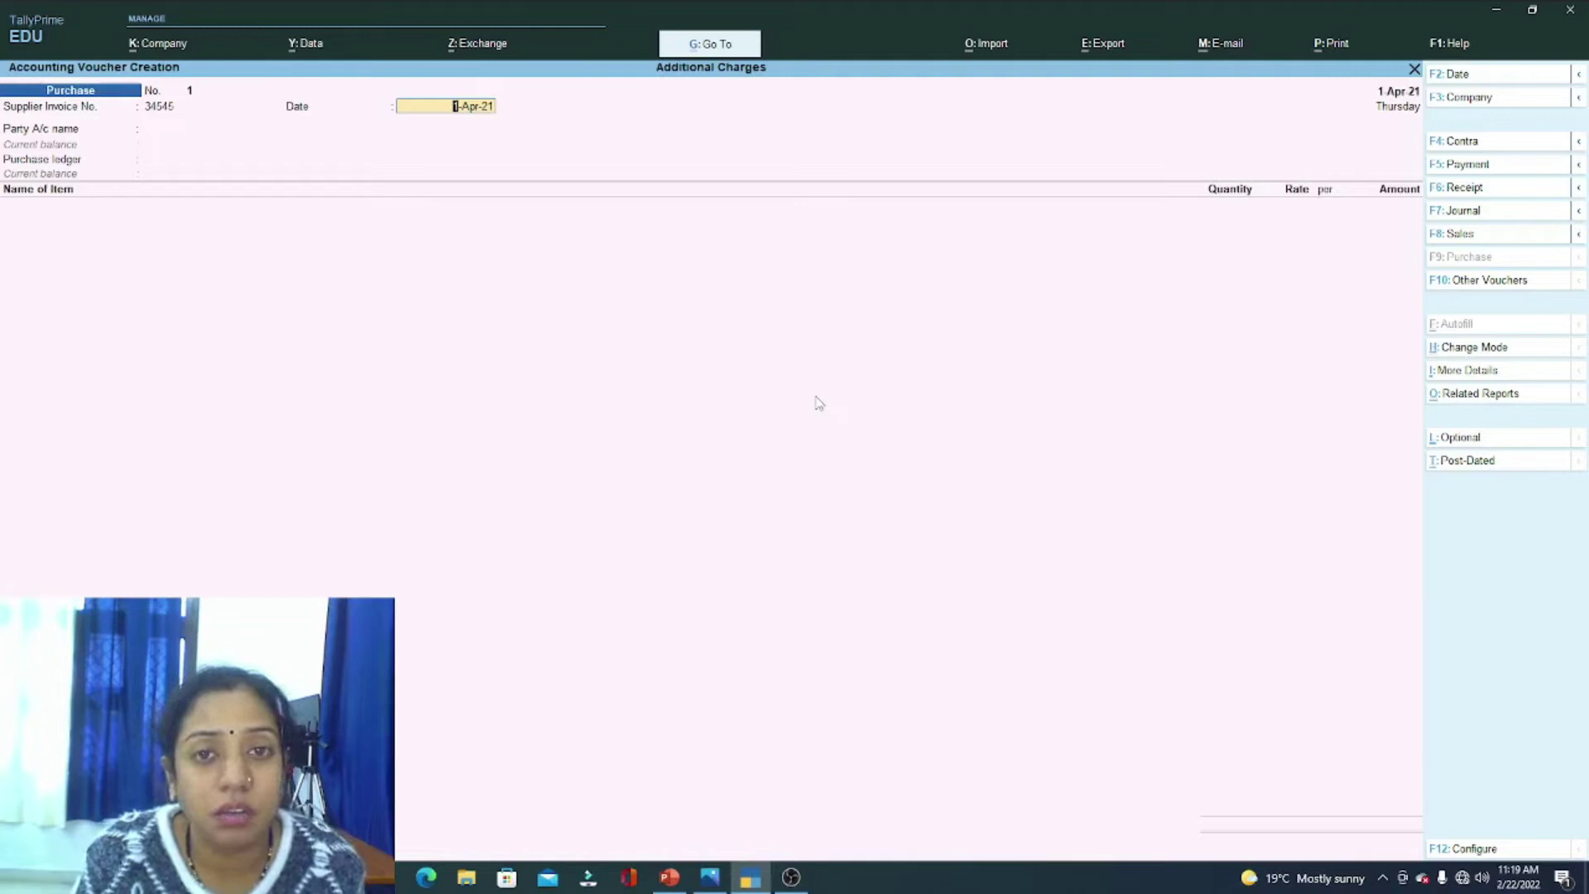
{"action": "key", "text": "Return"}
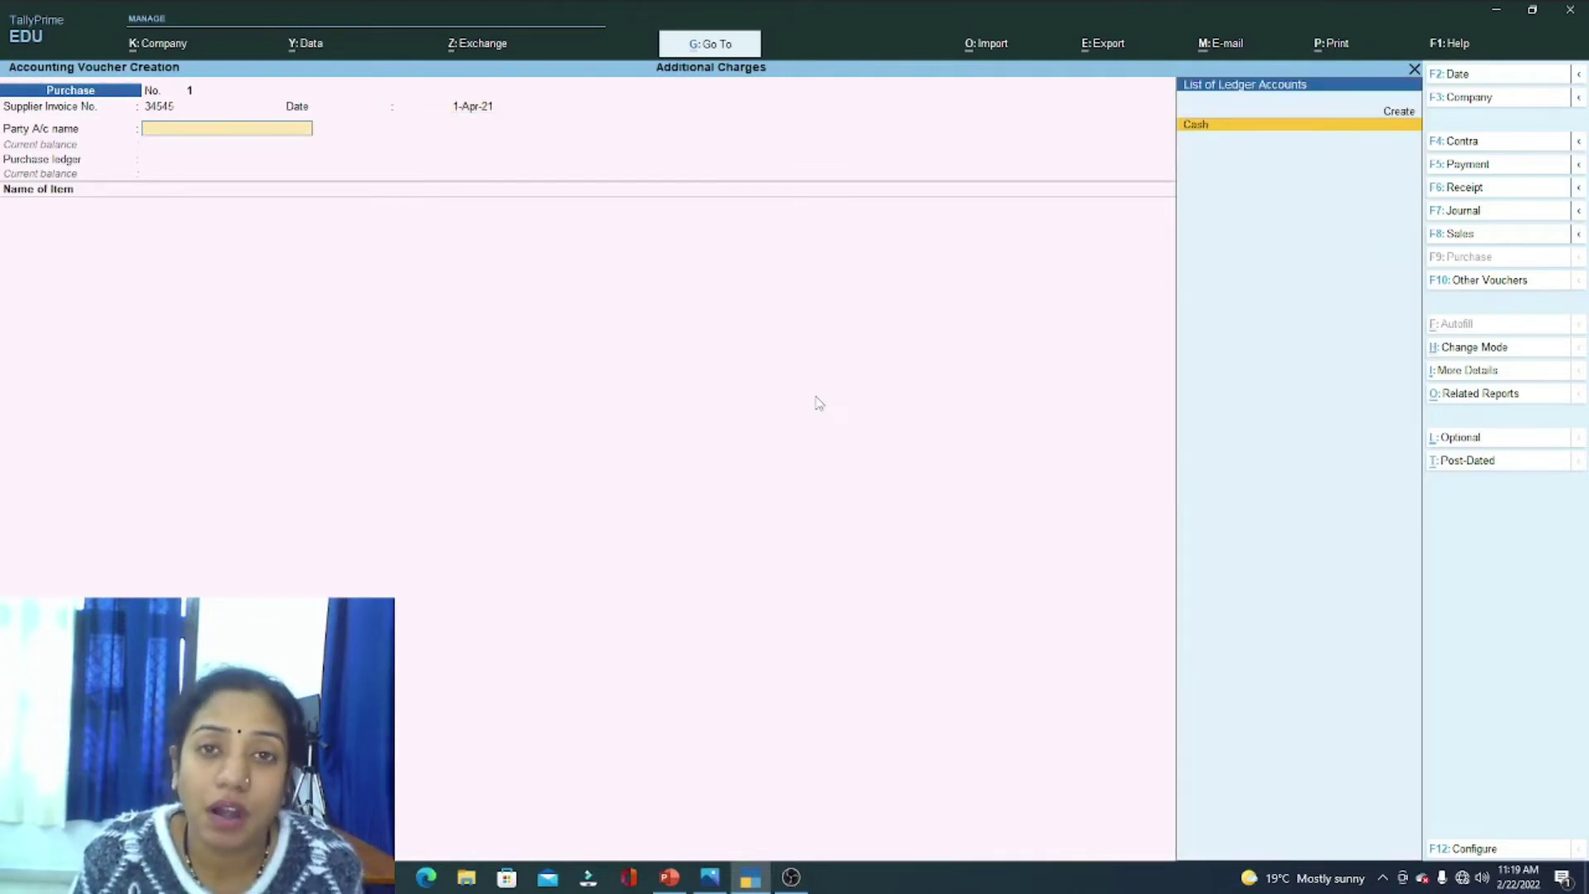
Step: Create ledger Acer India Pvt Ltd under Sundry Creditors with state Uttarakhand
{"action": "key", "text": "alt+c"}
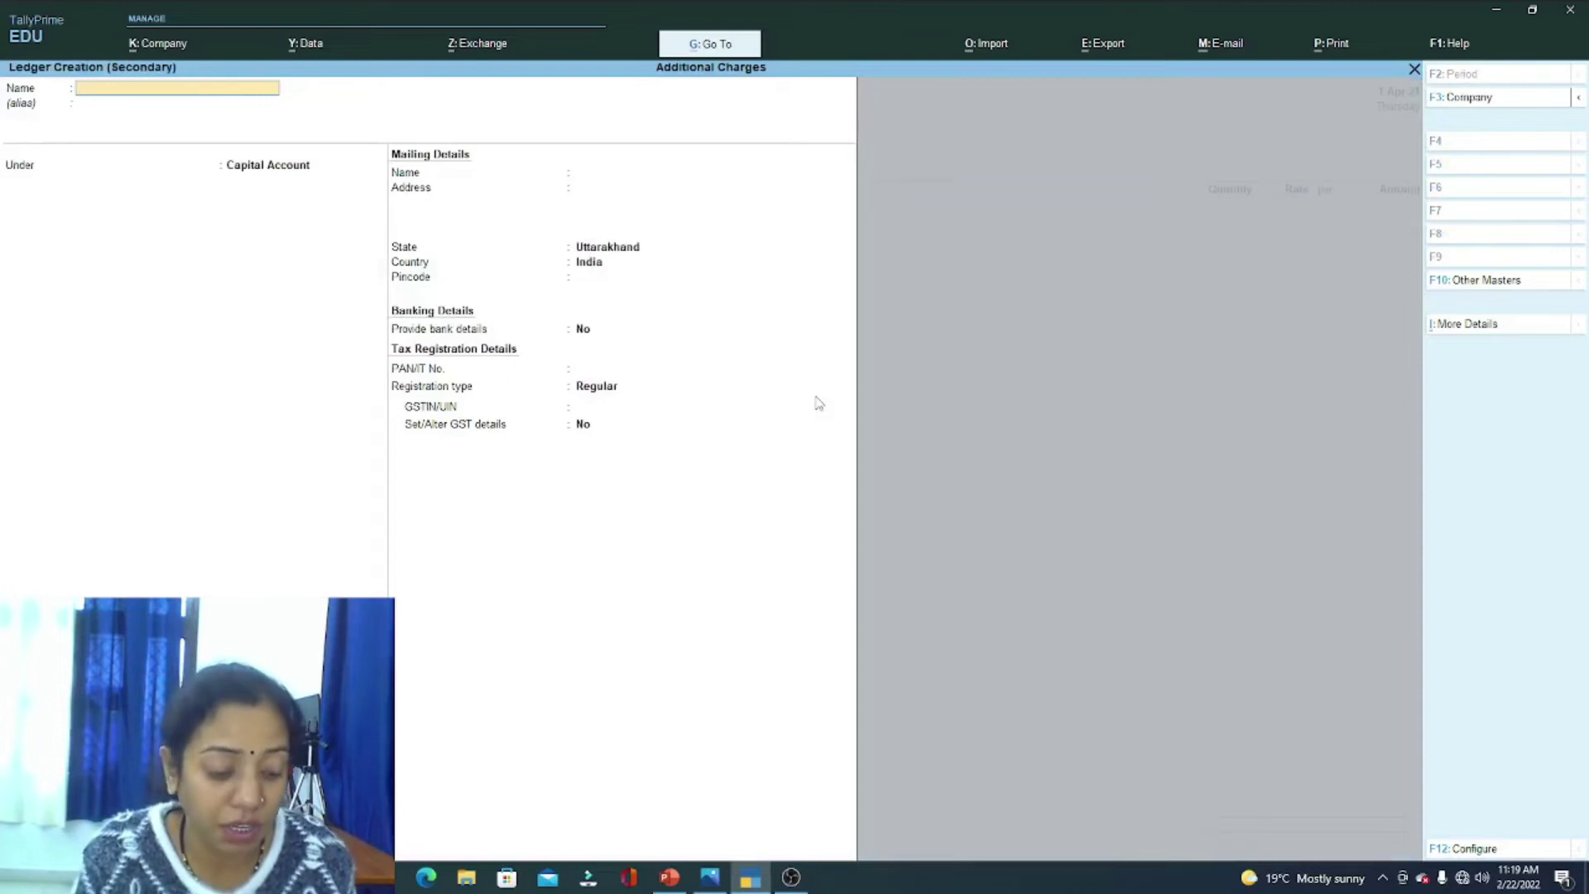
{"action": "type", "text": "Ac"}
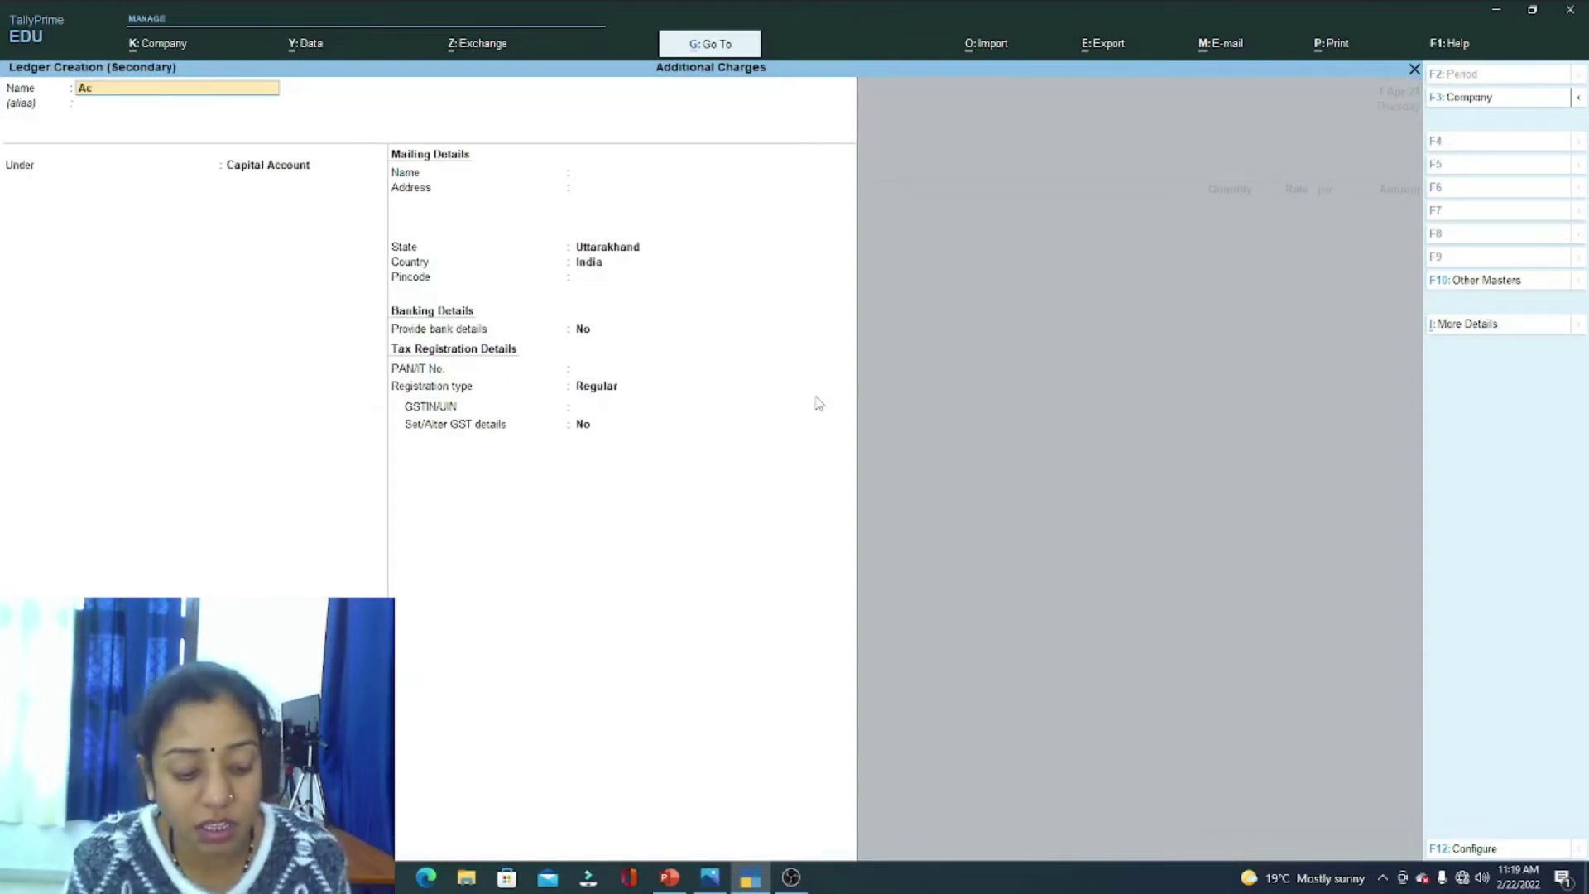
{"action": "type", "text": "er India"}
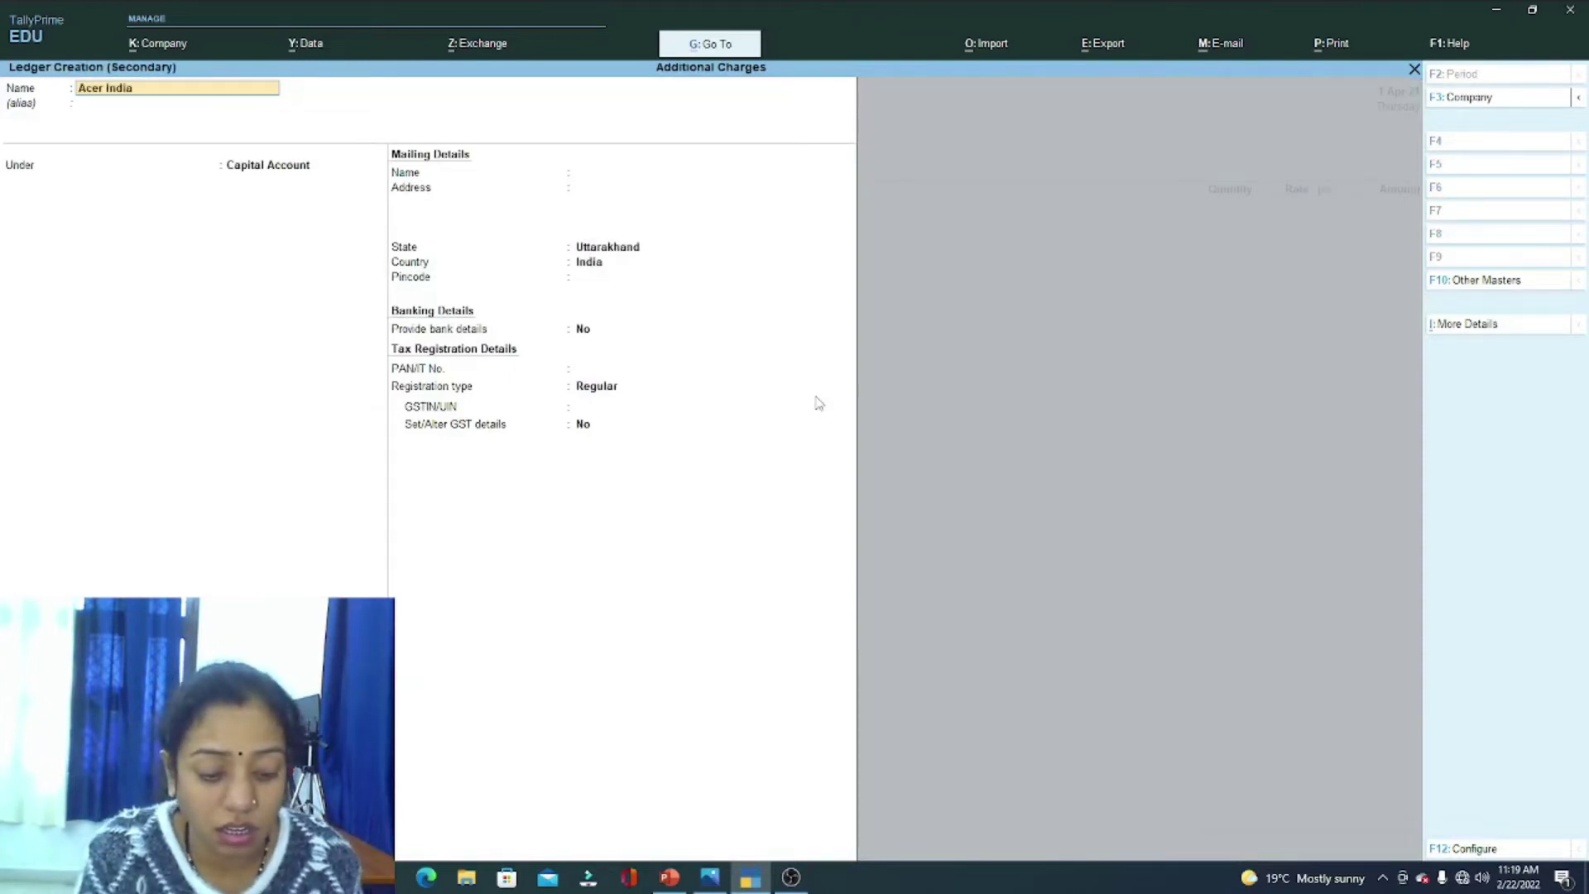
{"action": "type", "text": " Pvt Ltd"}
{"action": "key", "text": "Return"}
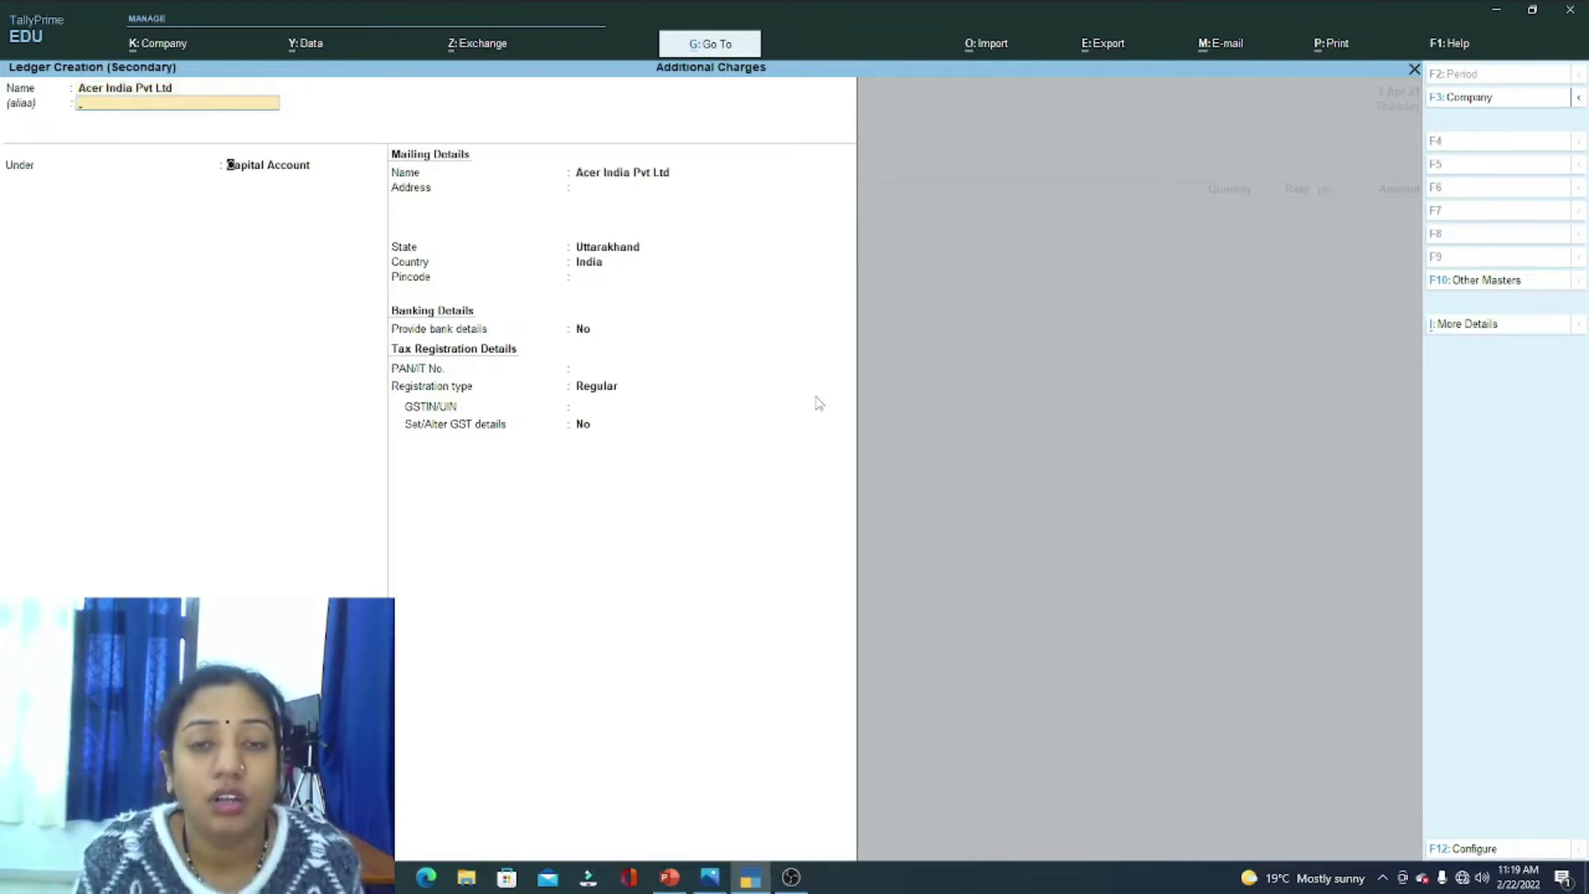
{"action": "key", "text": "Return"}
{"action": "type", "text": "Sun"}
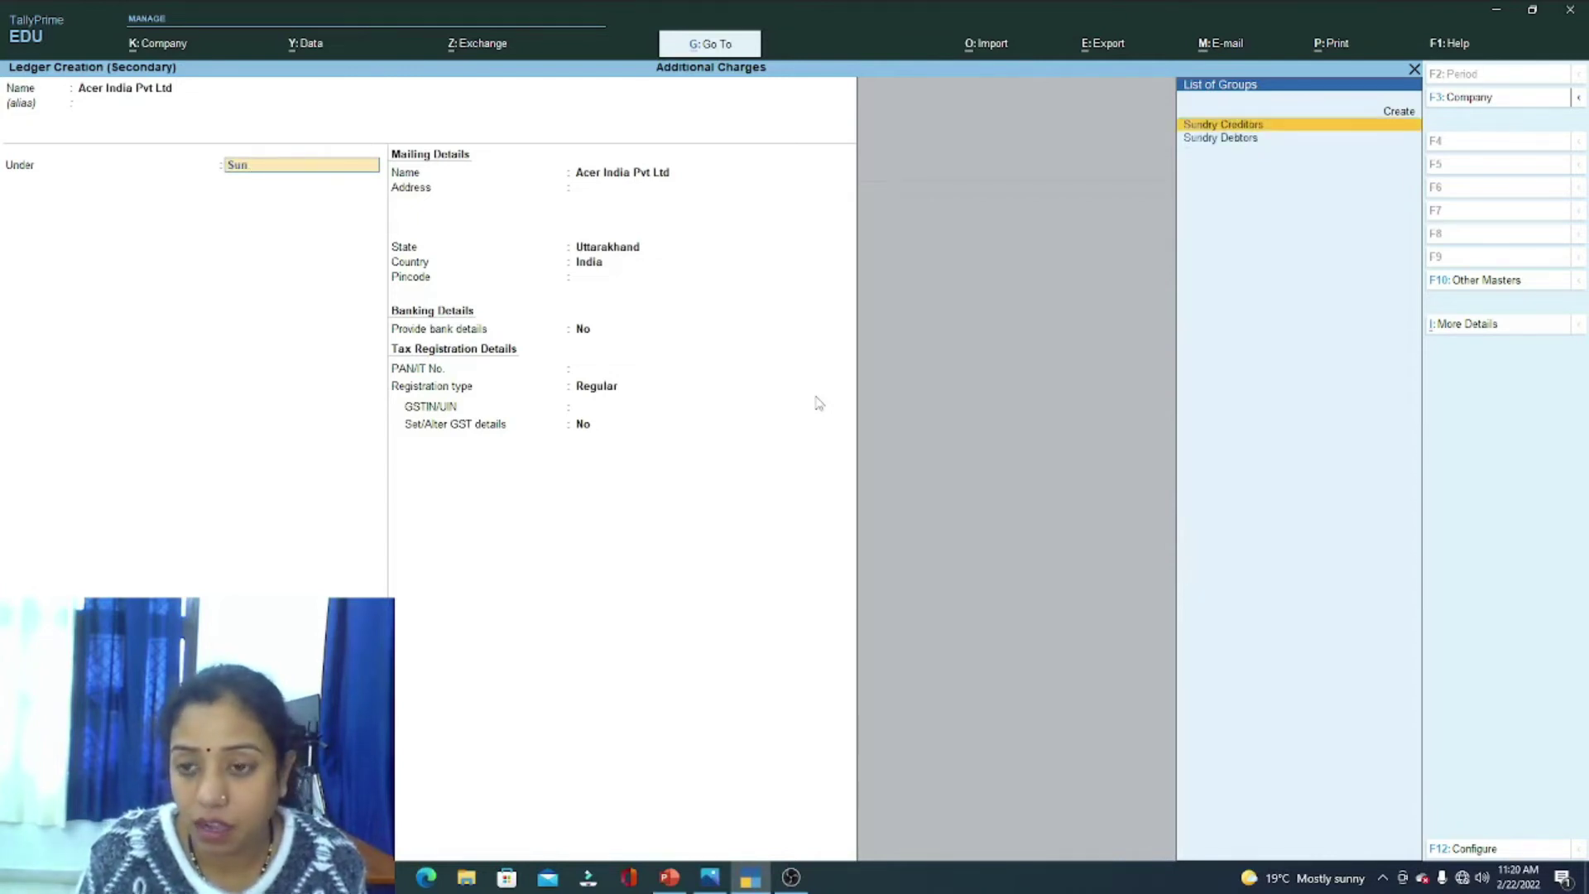
{"action": "key", "text": "Return"}
{"action": "key", "text": "Return"}
{"action": "key", "text": "Return"}
{"action": "key", "text": "Return"}
{"action": "key", "text": "Return"}
{"action": "key", "text": "Return"}
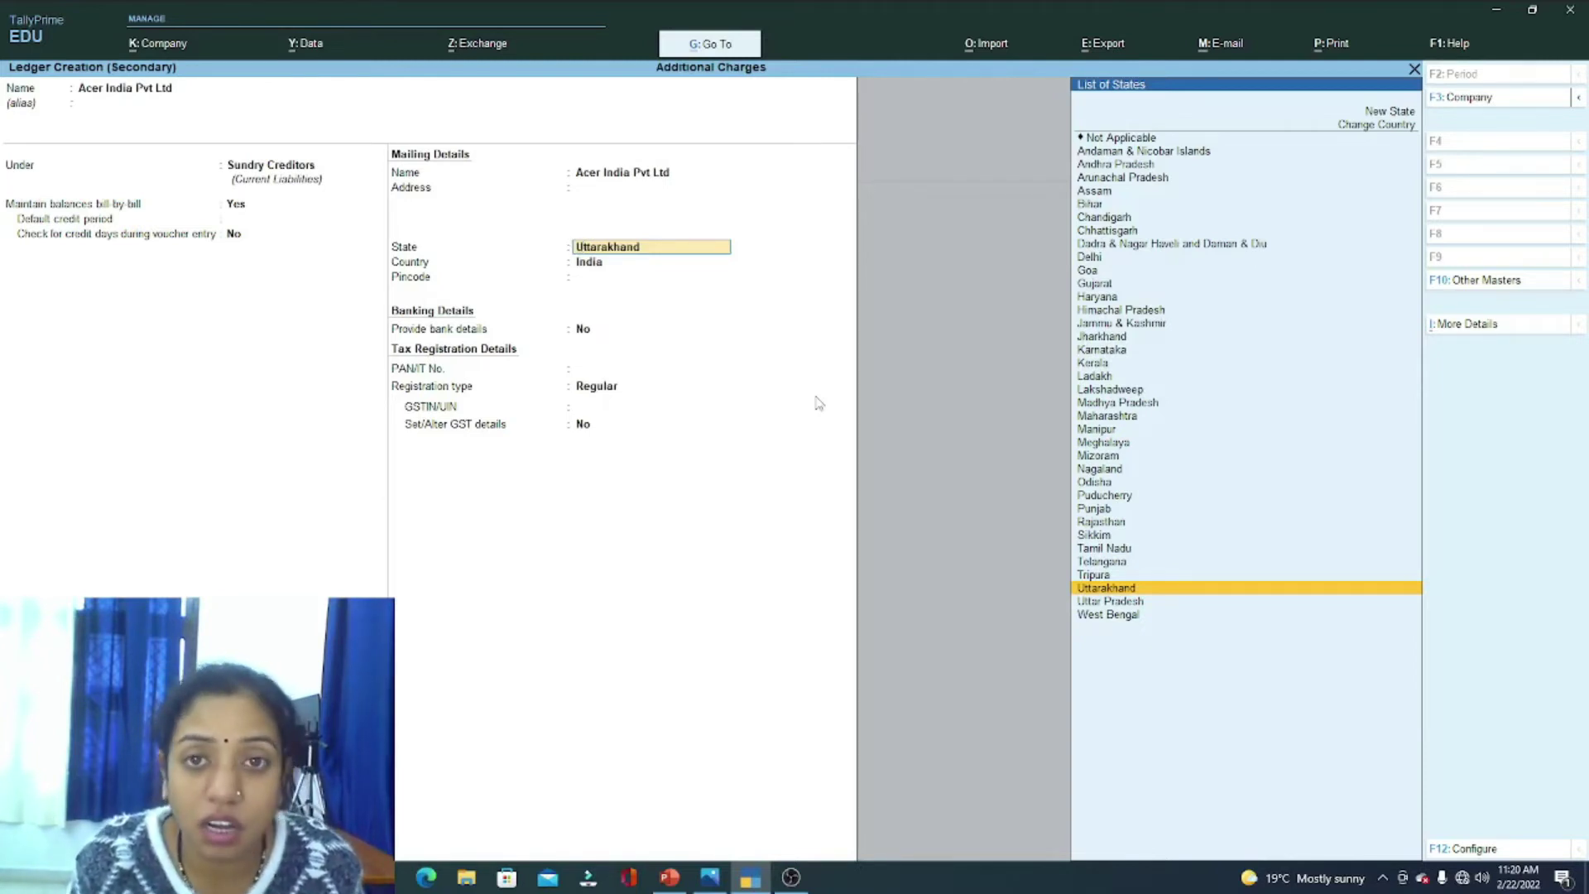
{"action": "key", "text": "Return"}
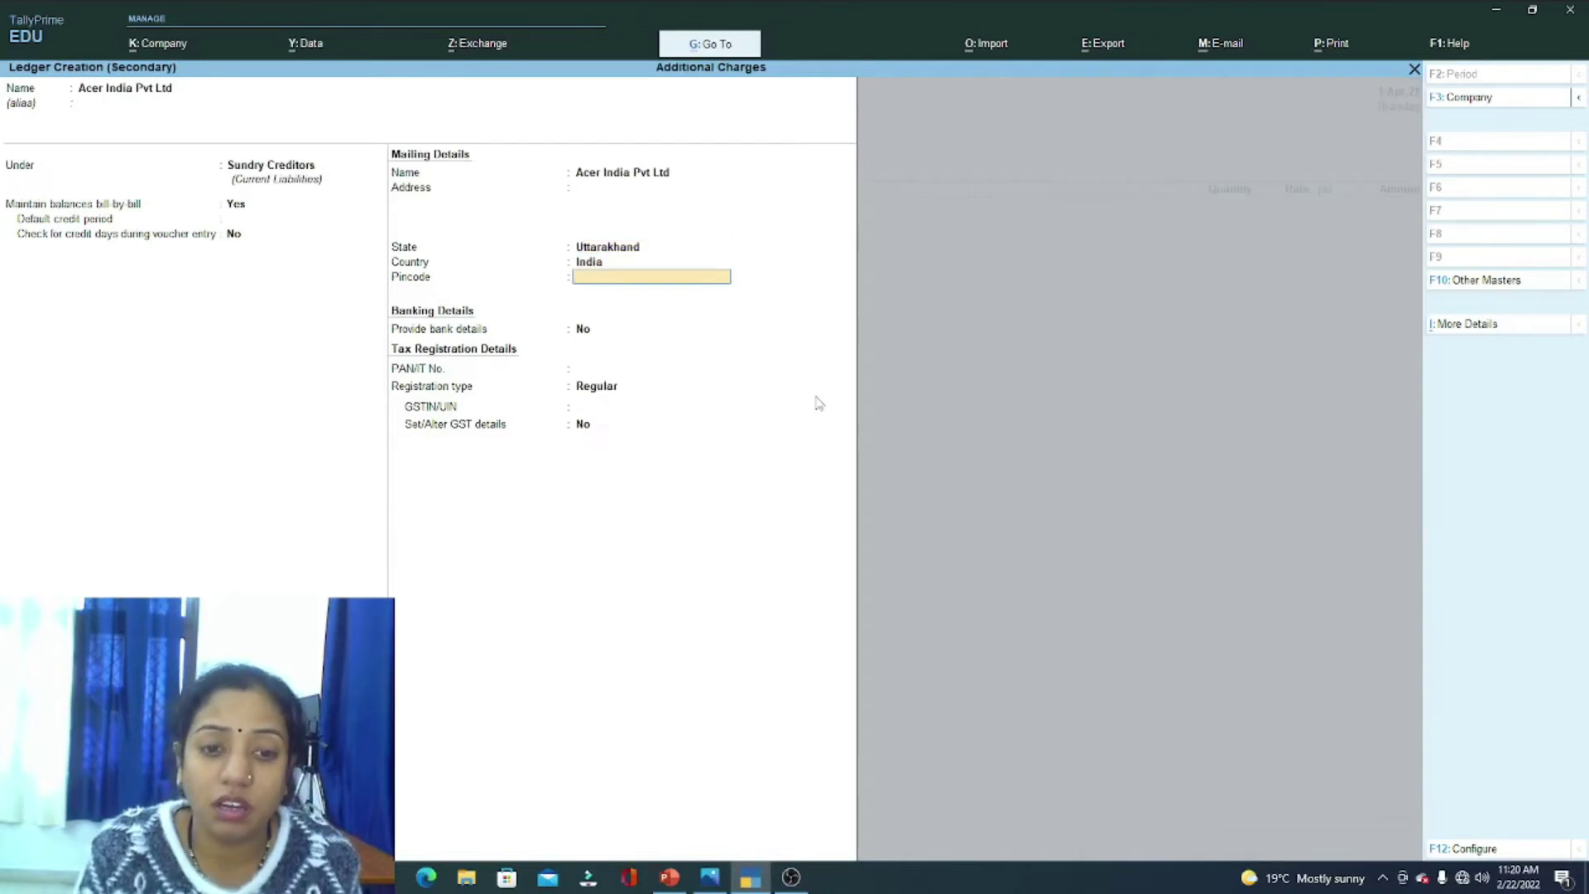
{"action": "key", "text": "Return"}
{"action": "key", "text": "Return"}
{"action": "key", "text": "Return"}
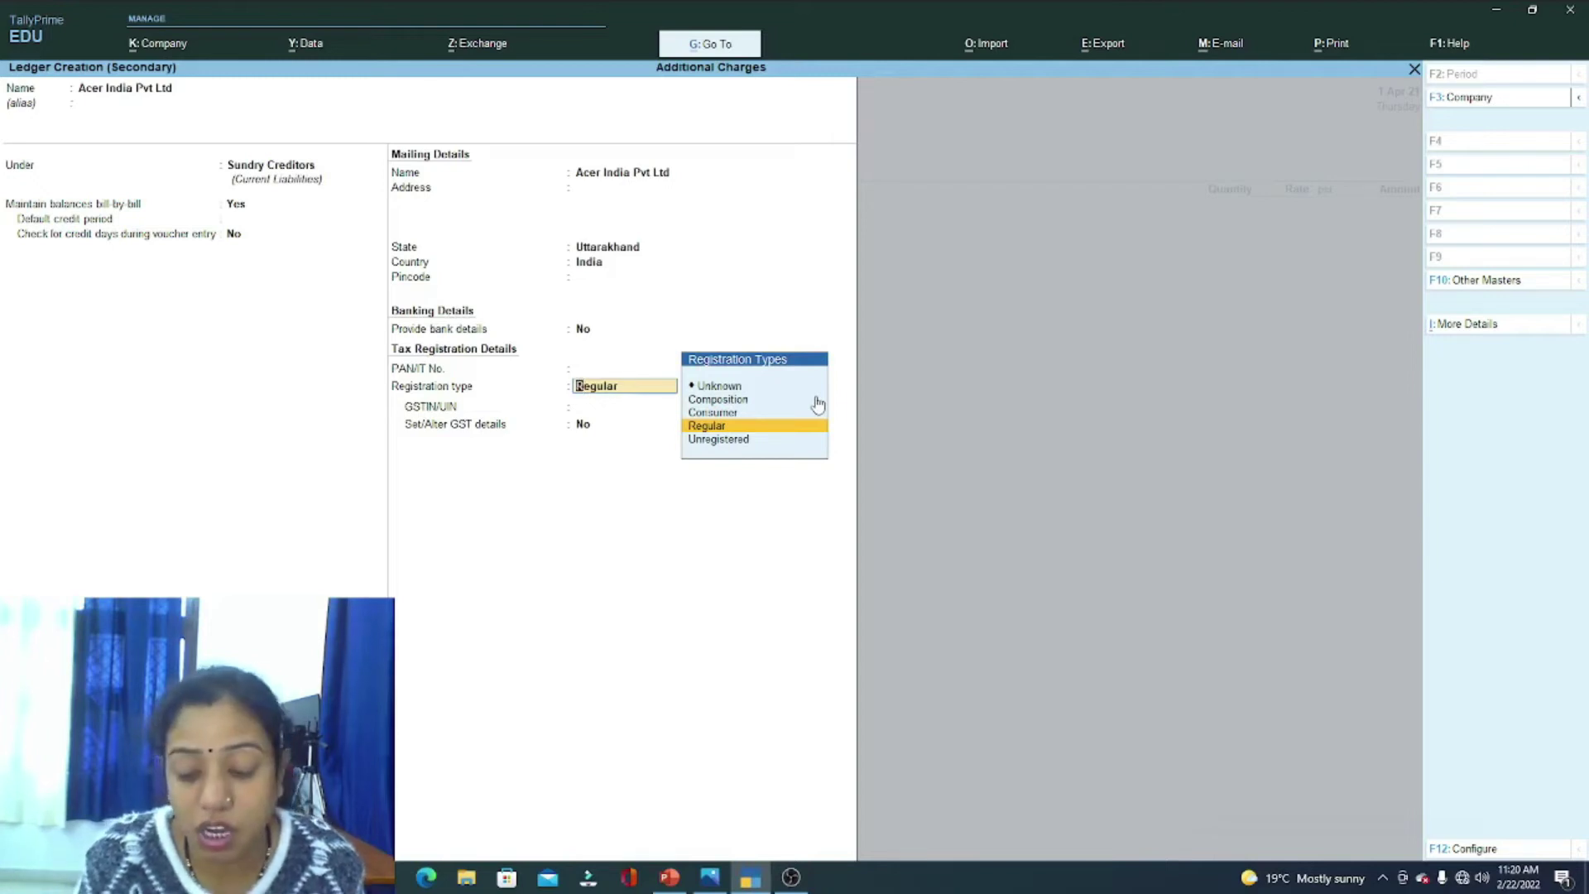
Step: Give it Regular GST registration with the supplier's GSTIN and accept the receipt and party details
{"action": "key", "text": "Up"}
{"action": "key", "text": "Up"}
{"action": "key", "text": "Down"}
{"action": "key", "text": "Down"}
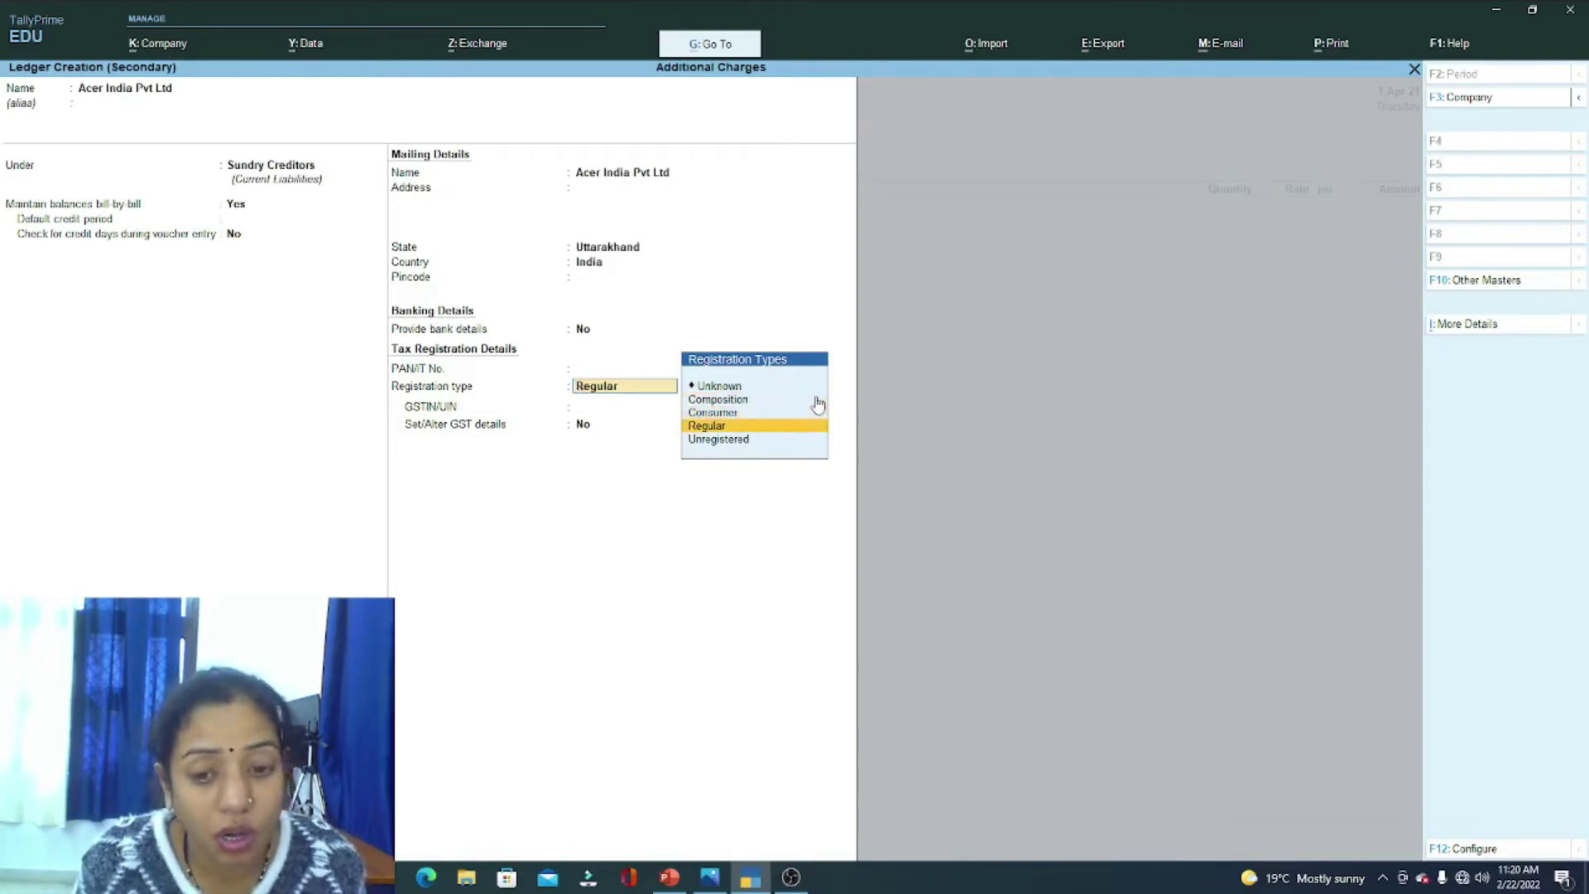
{"action": "key", "text": "Up"}
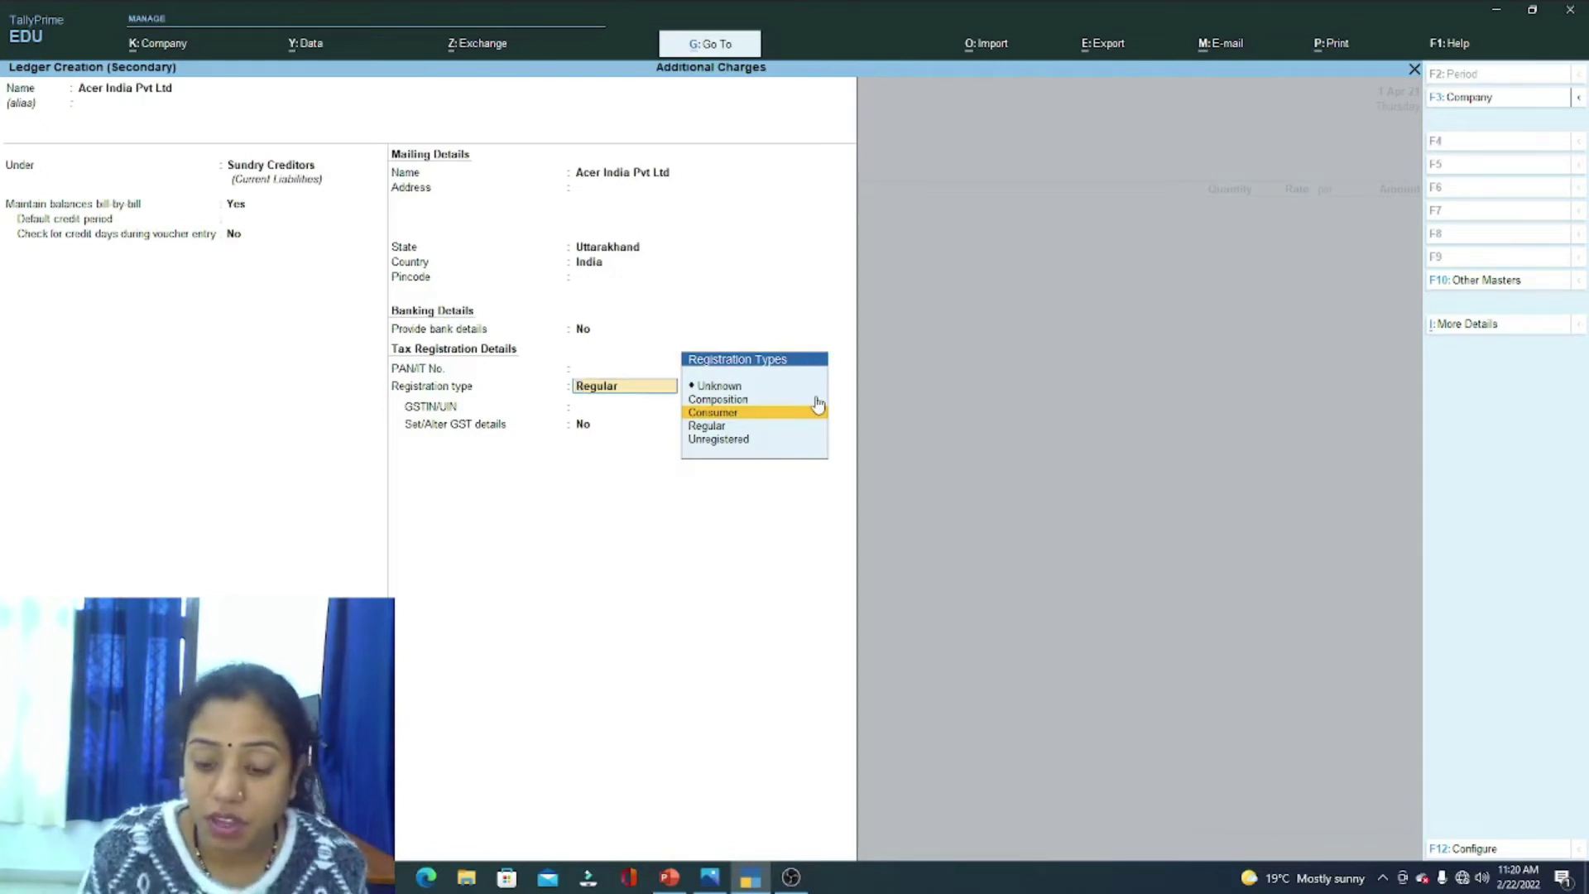
{"action": "key", "text": "Down"}
{"action": "key", "text": "Down"}
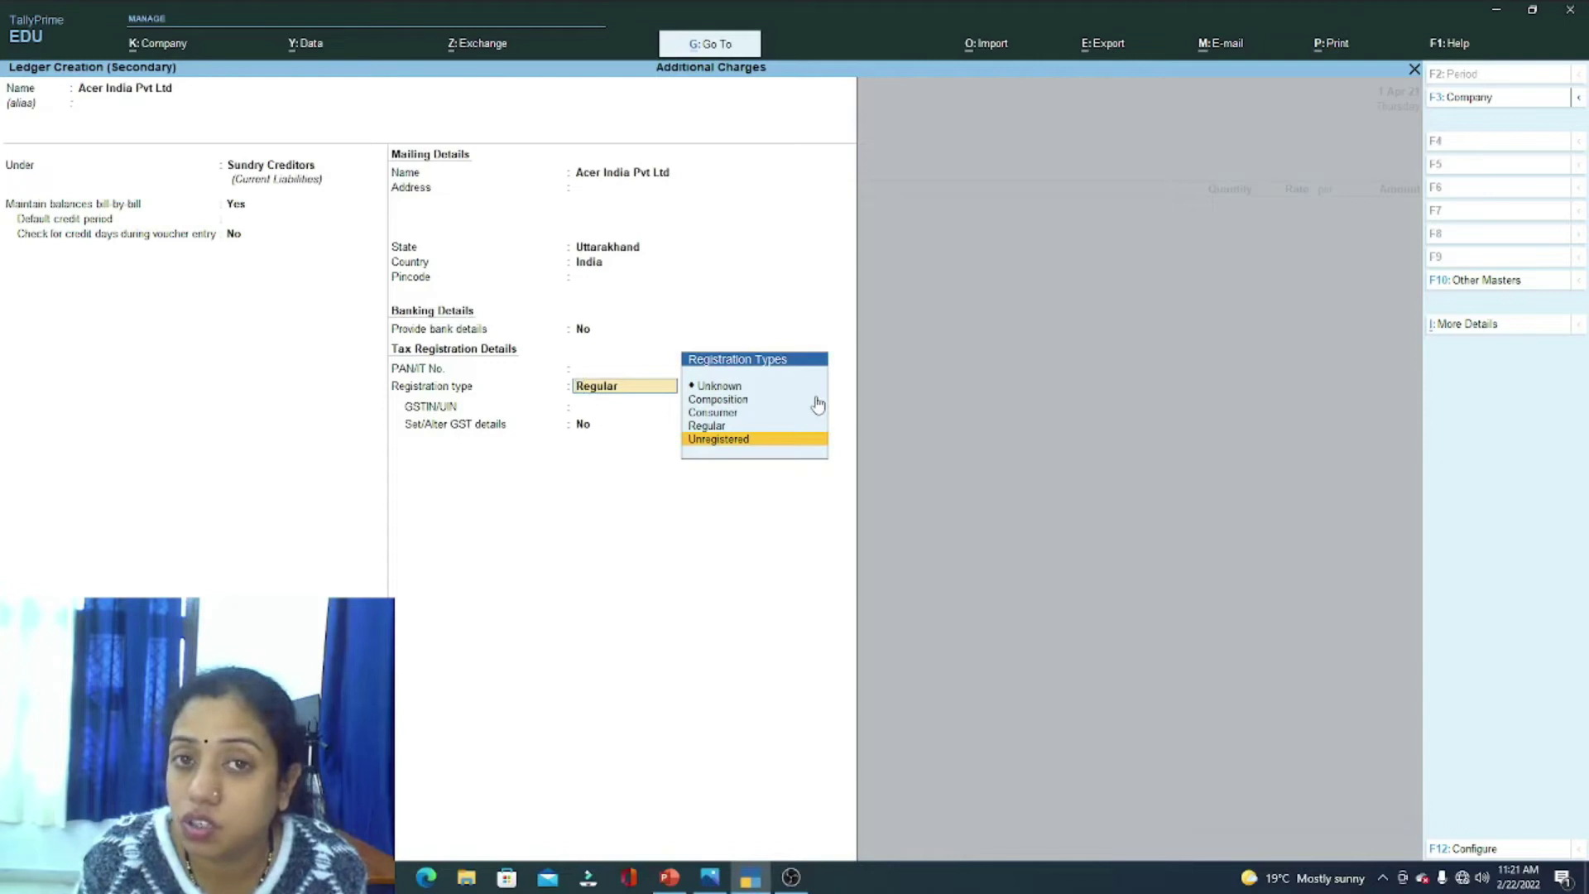
{"action": "key", "text": "Up"}
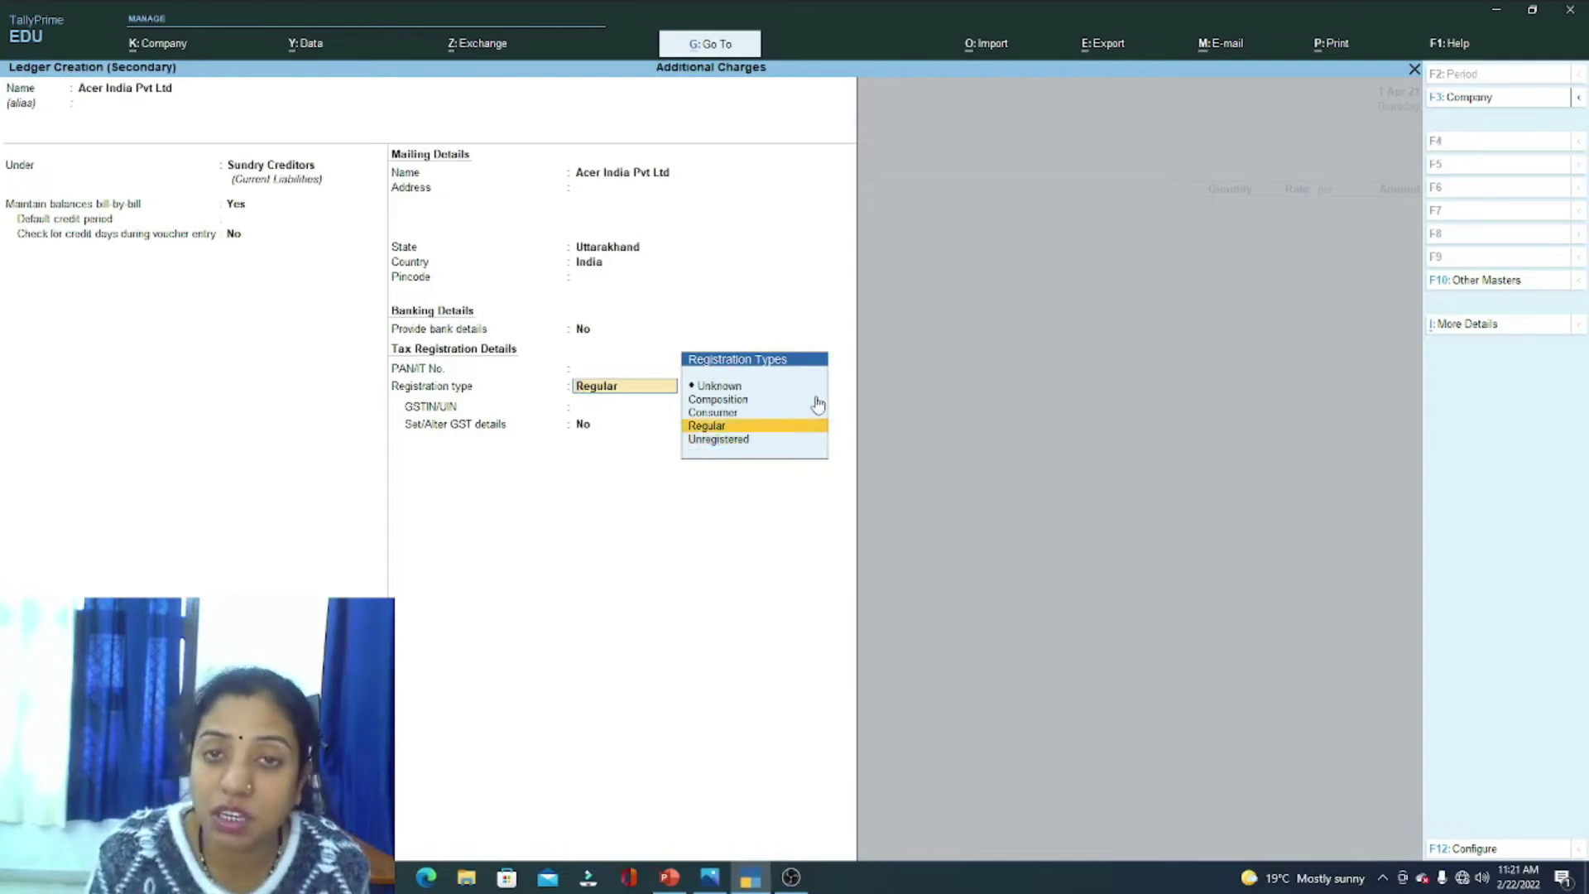
{"action": "key", "text": "Return"}
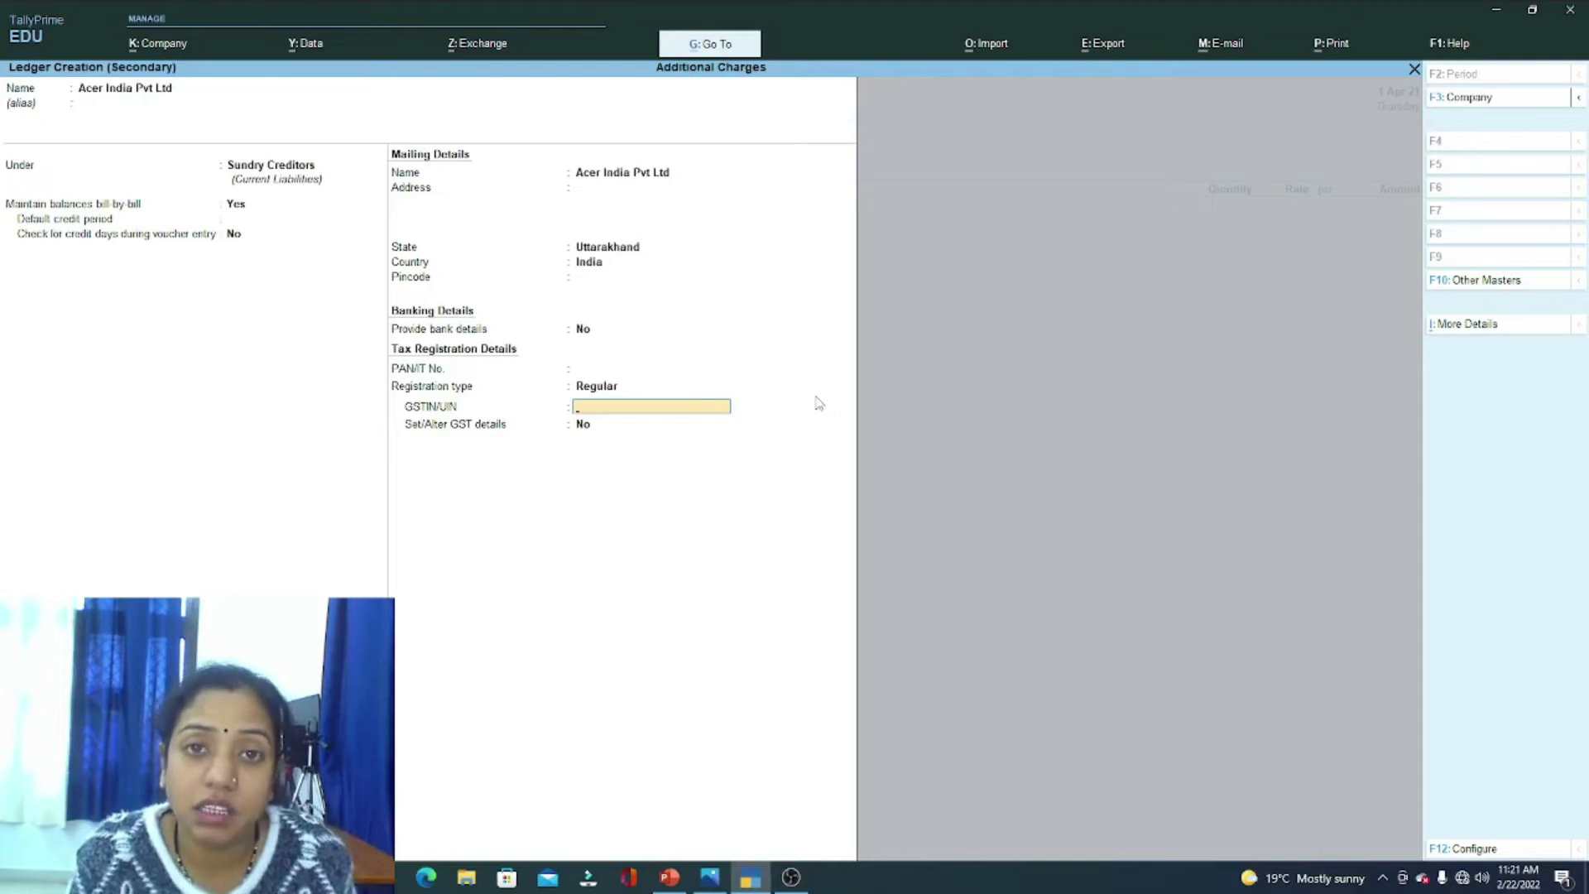
{"action": "type", "text": "5345GDGDF7657IIF"}
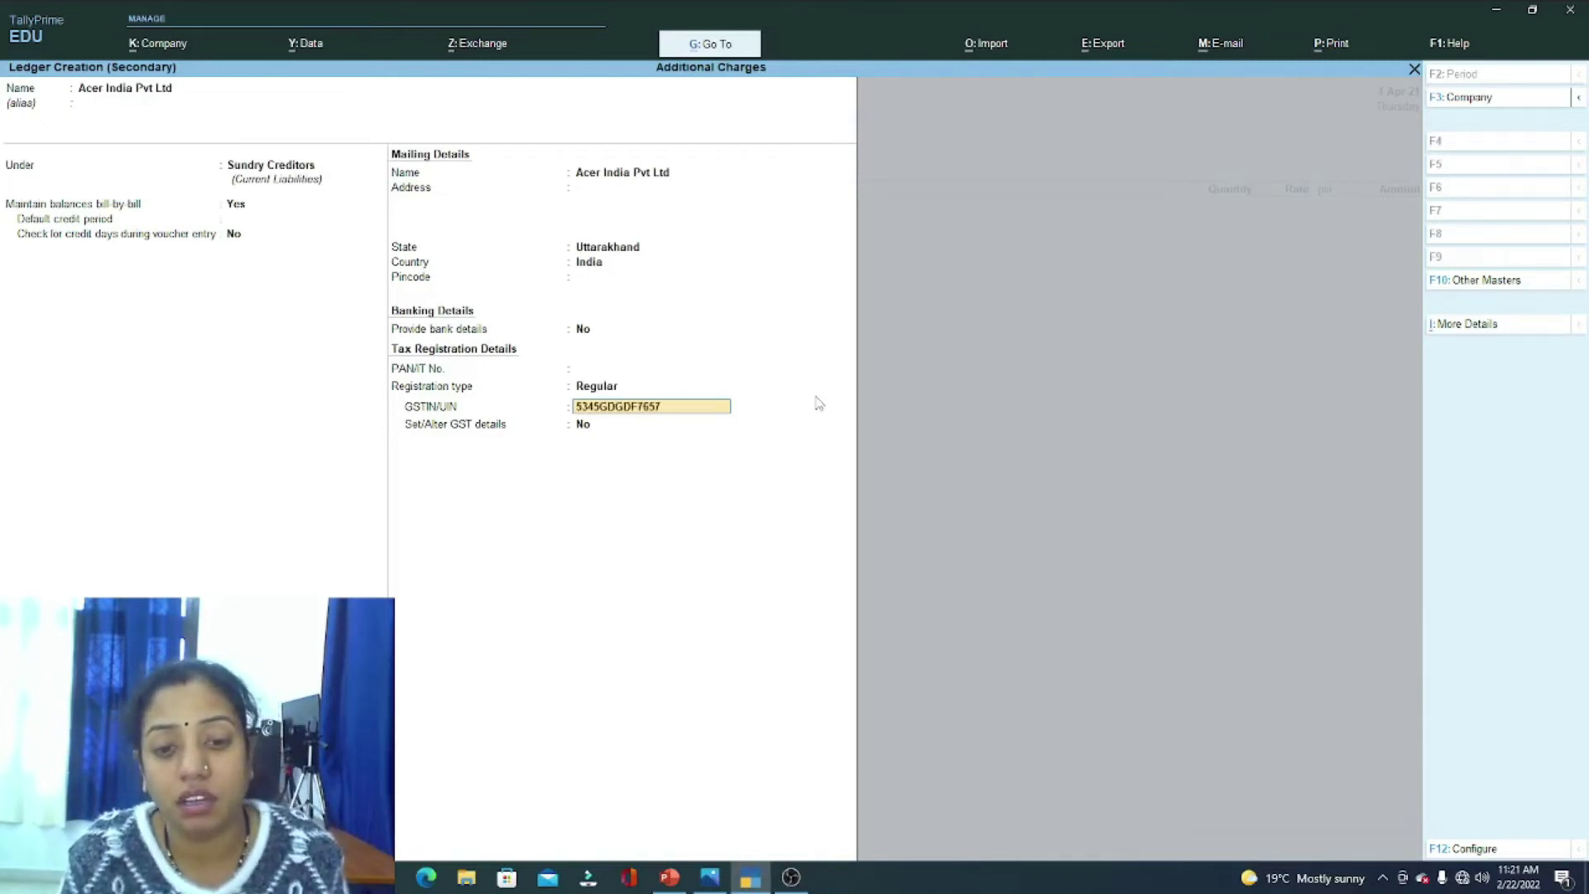
{"action": "key", "text": "Return"}
{"action": "key", "text": "Return"}
{"action": "key", "text": "Return"}
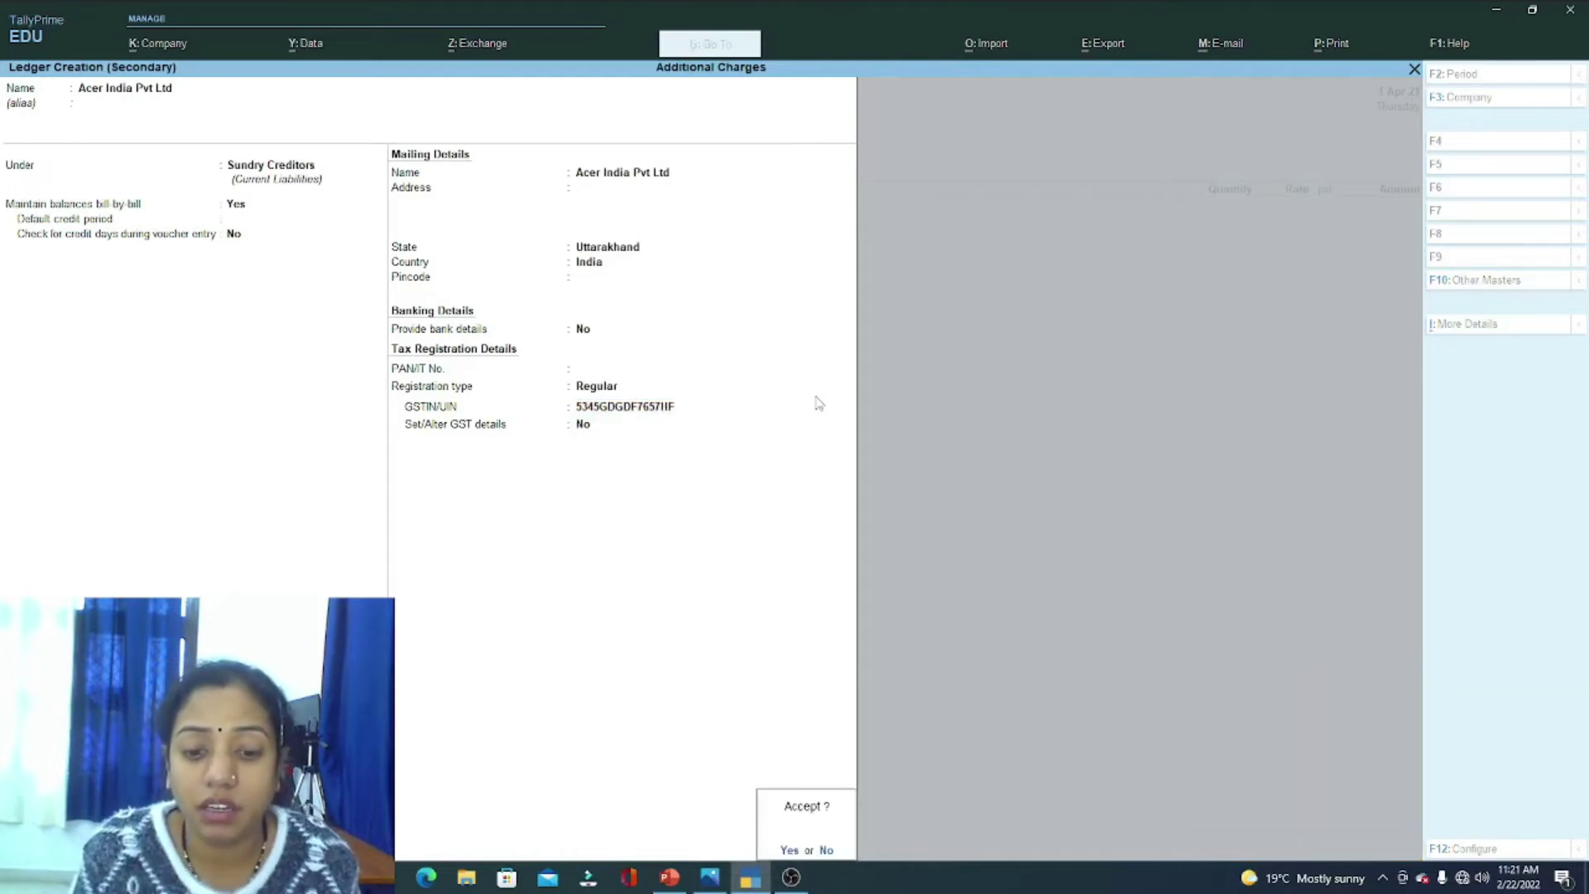
{"action": "key", "text": "Return"}
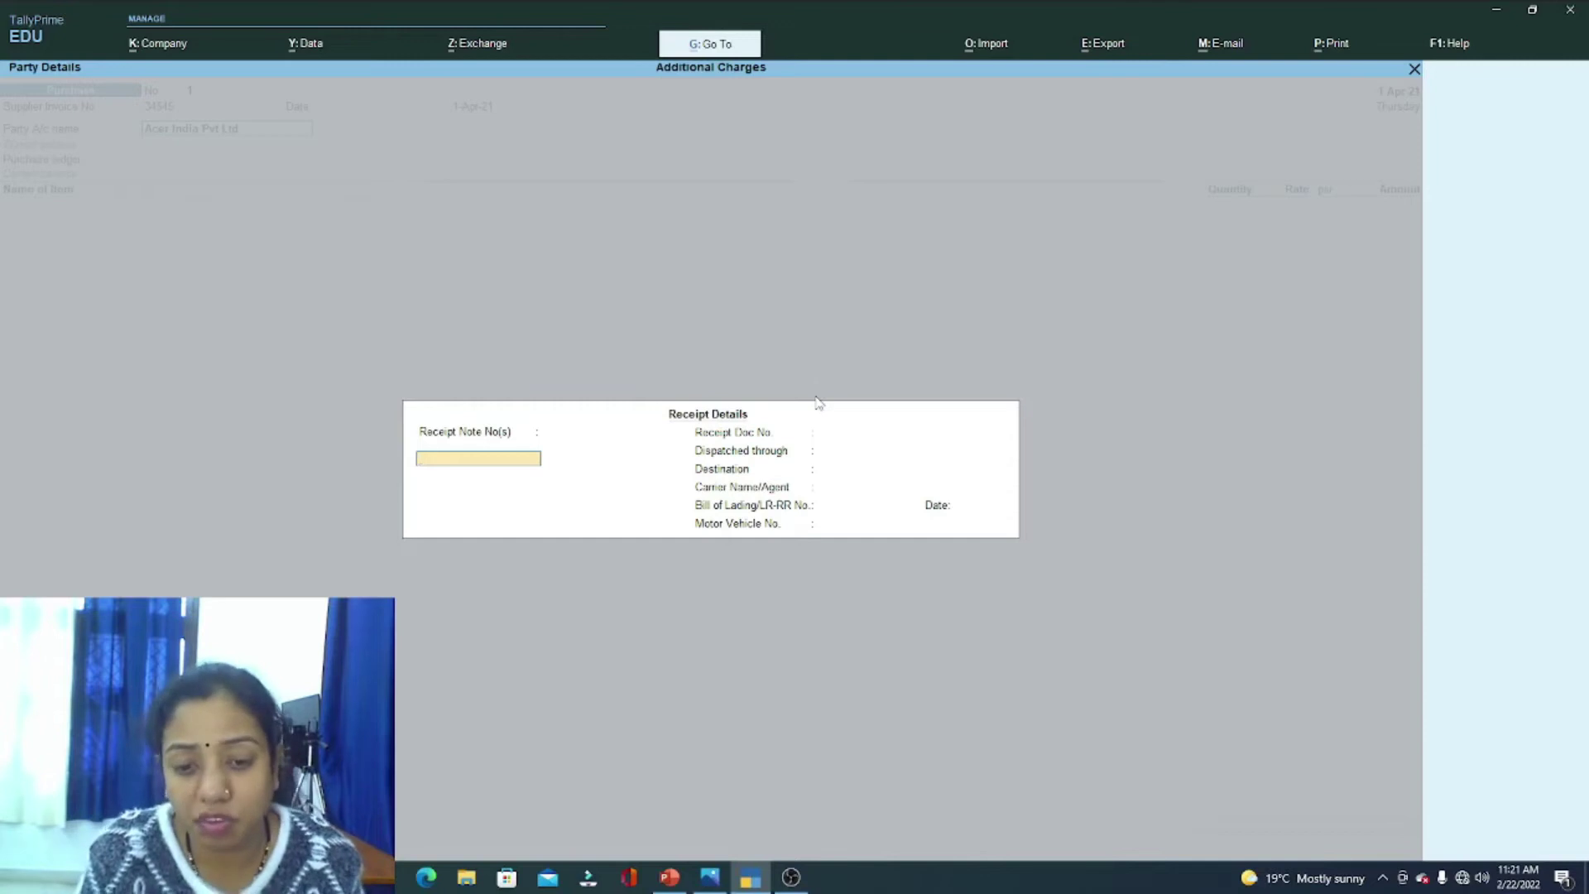
{"action": "key", "text": "Return"}
{"action": "key", "text": "Return"}
{"action": "key", "text": "Return"}
{"action": "key", "text": "Return"}
{"action": "key", "text": "Return"}
{"action": "key", "text": "Return"}
{"action": "key", "text": "Return"}
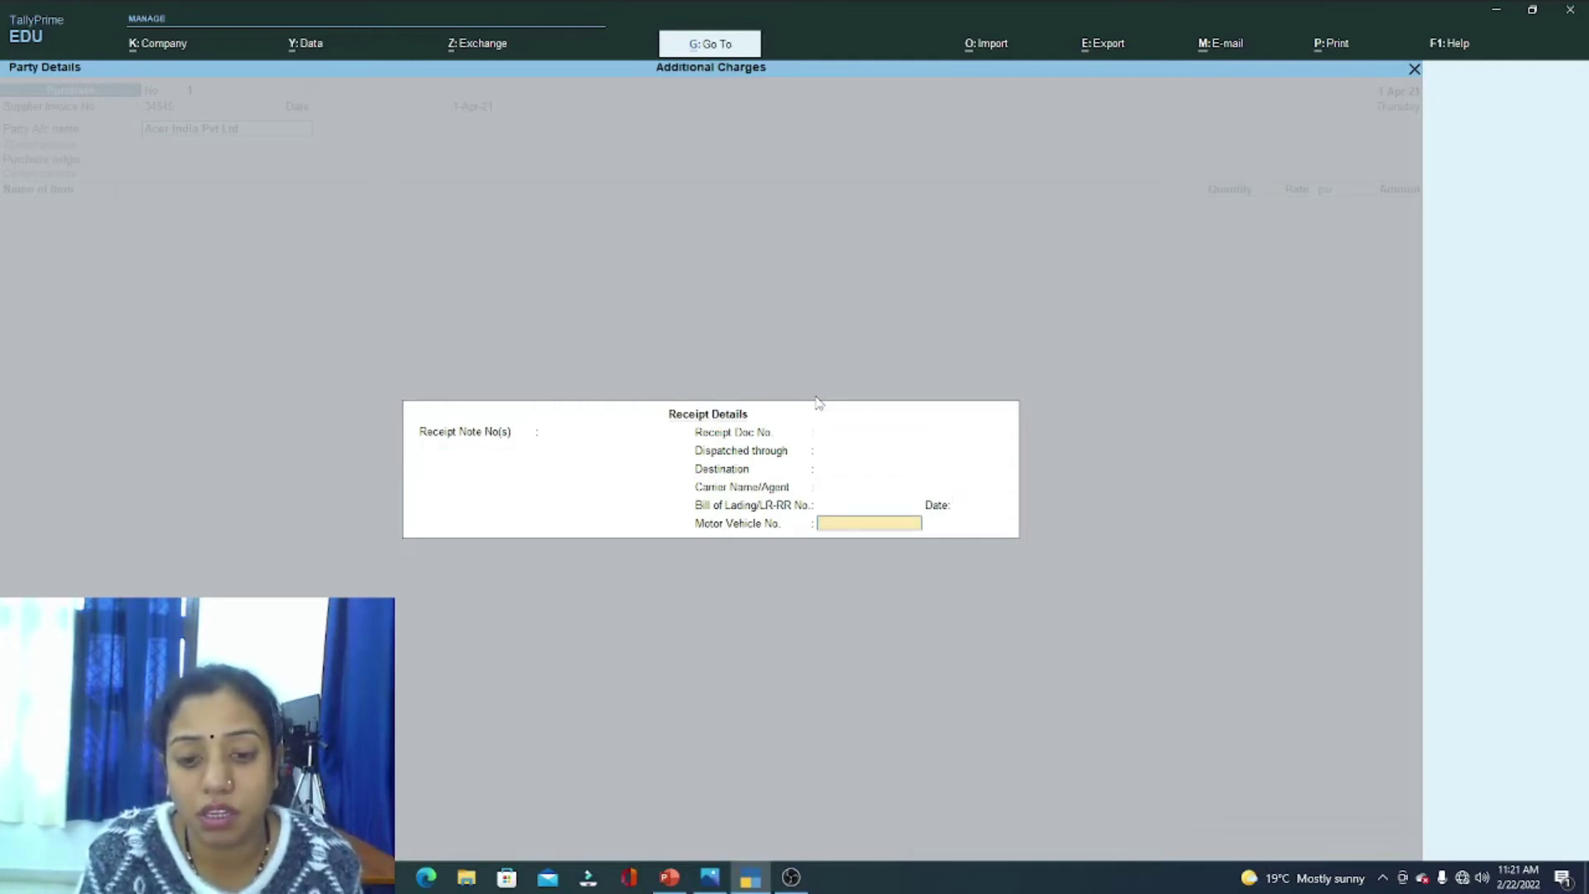
{"action": "key", "text": "Return"}
{"action": "key", "text": "Return"}
{"action": "key", "text": "Return"}
{"action": "key", "text": "Return"}
{"action": "key", "text": "Return"}
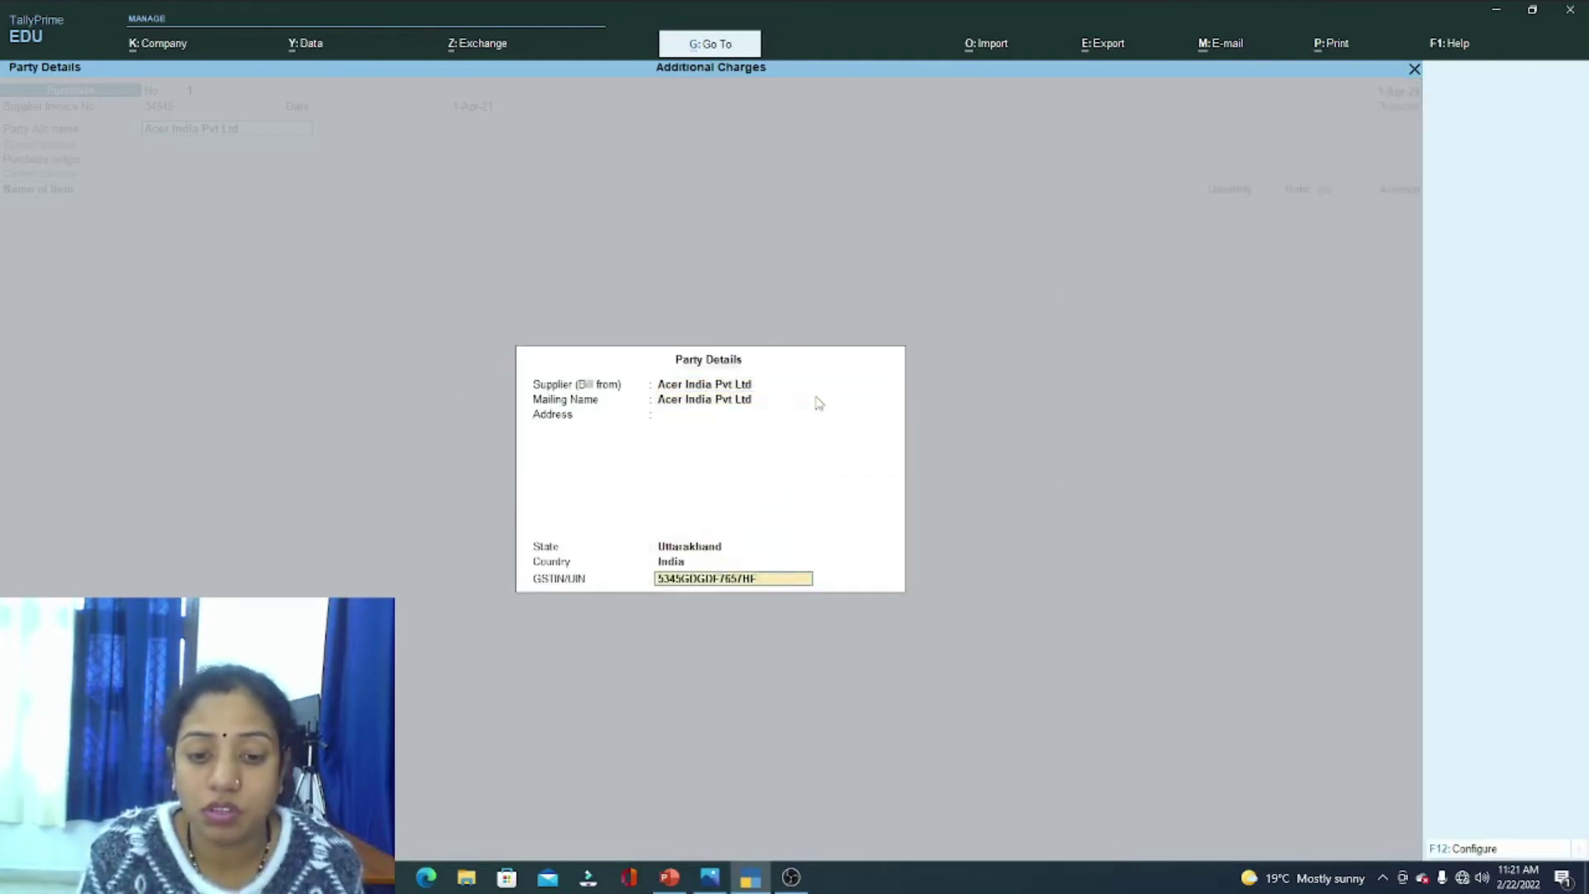
{"action": "key", "text": "Return"}
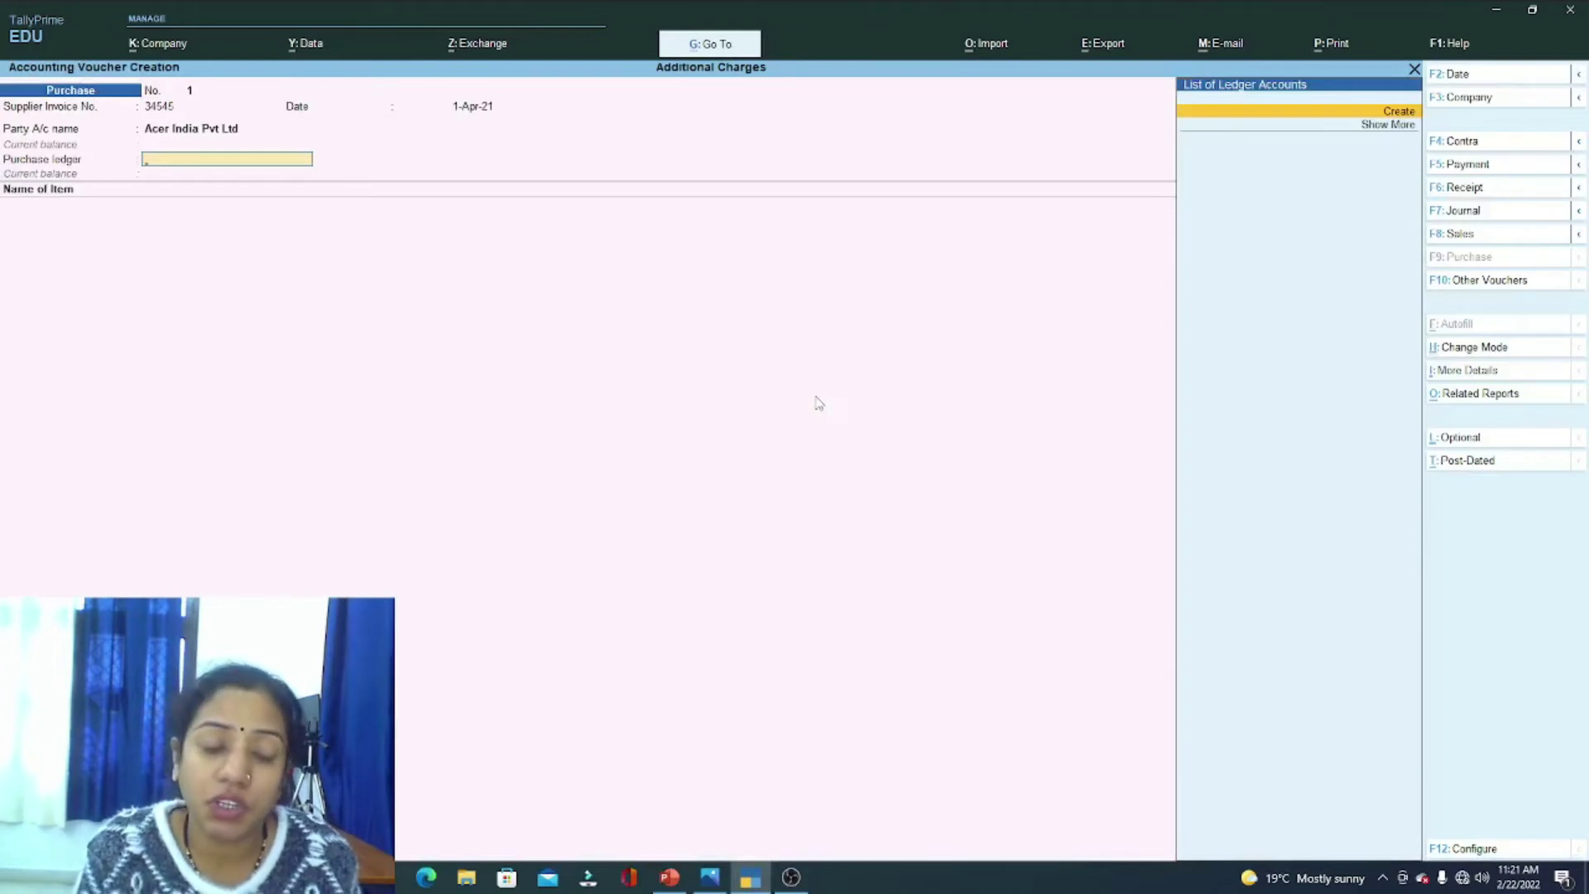
Step: Create a ledger named Purchase under Purchase Accounts with GST details
{"action": "key", "text": "alt+c"}
{"action": "type", "text": "Purchas"}
{"action": "key", "text": "Return"}
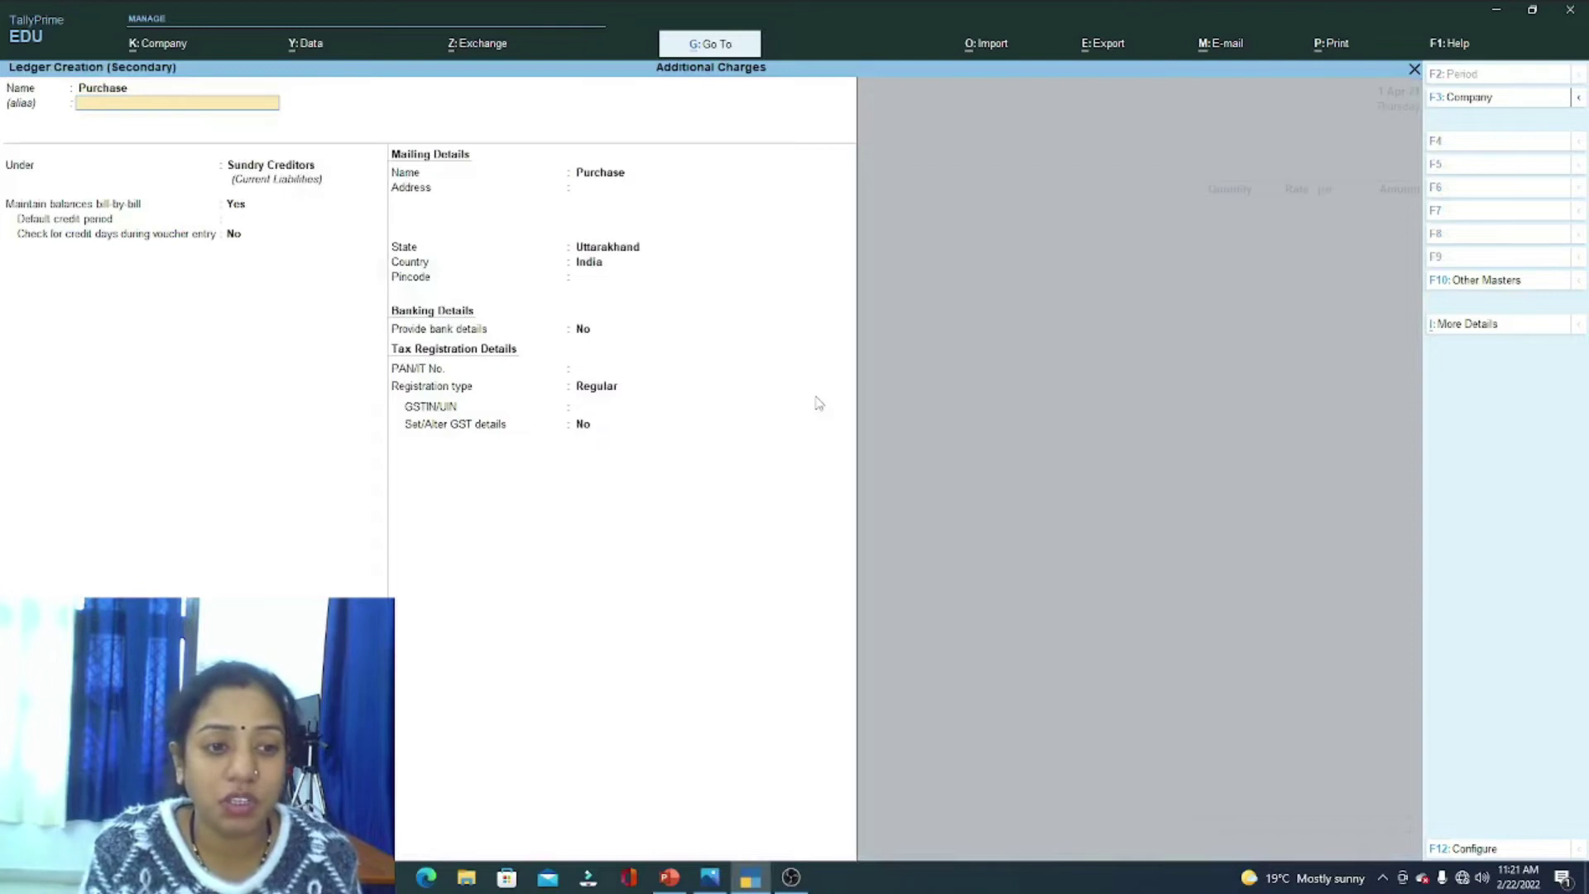
{"action": "key", "text": "Return"}
{"action": "type", "text": "Pur"}
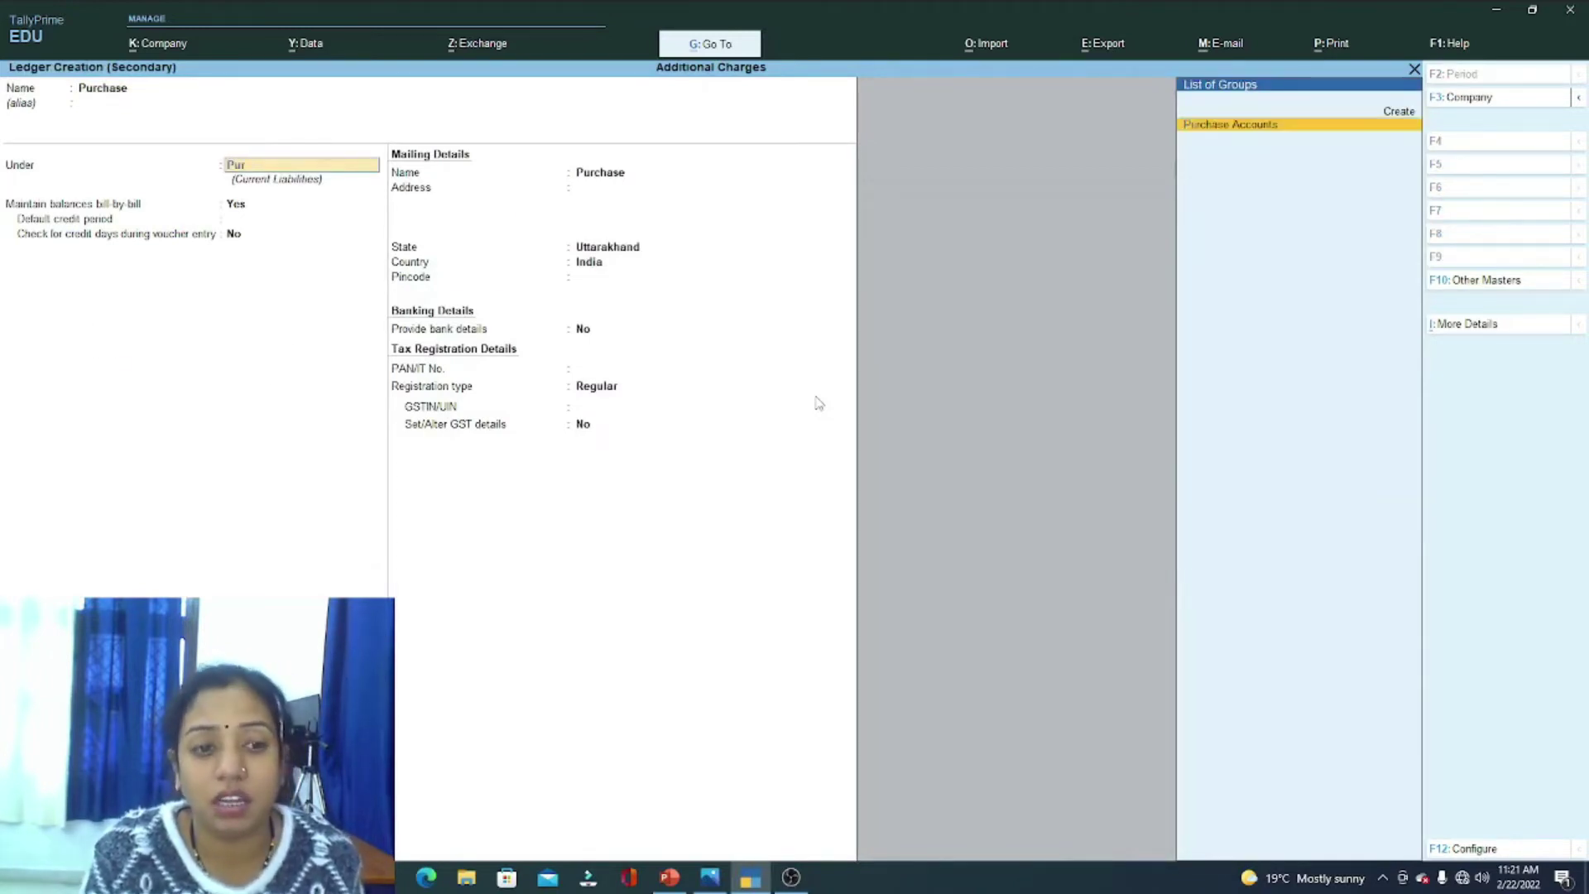
{"action": "key", "text": "Return"}
{"action": "key", "text": "Return"}
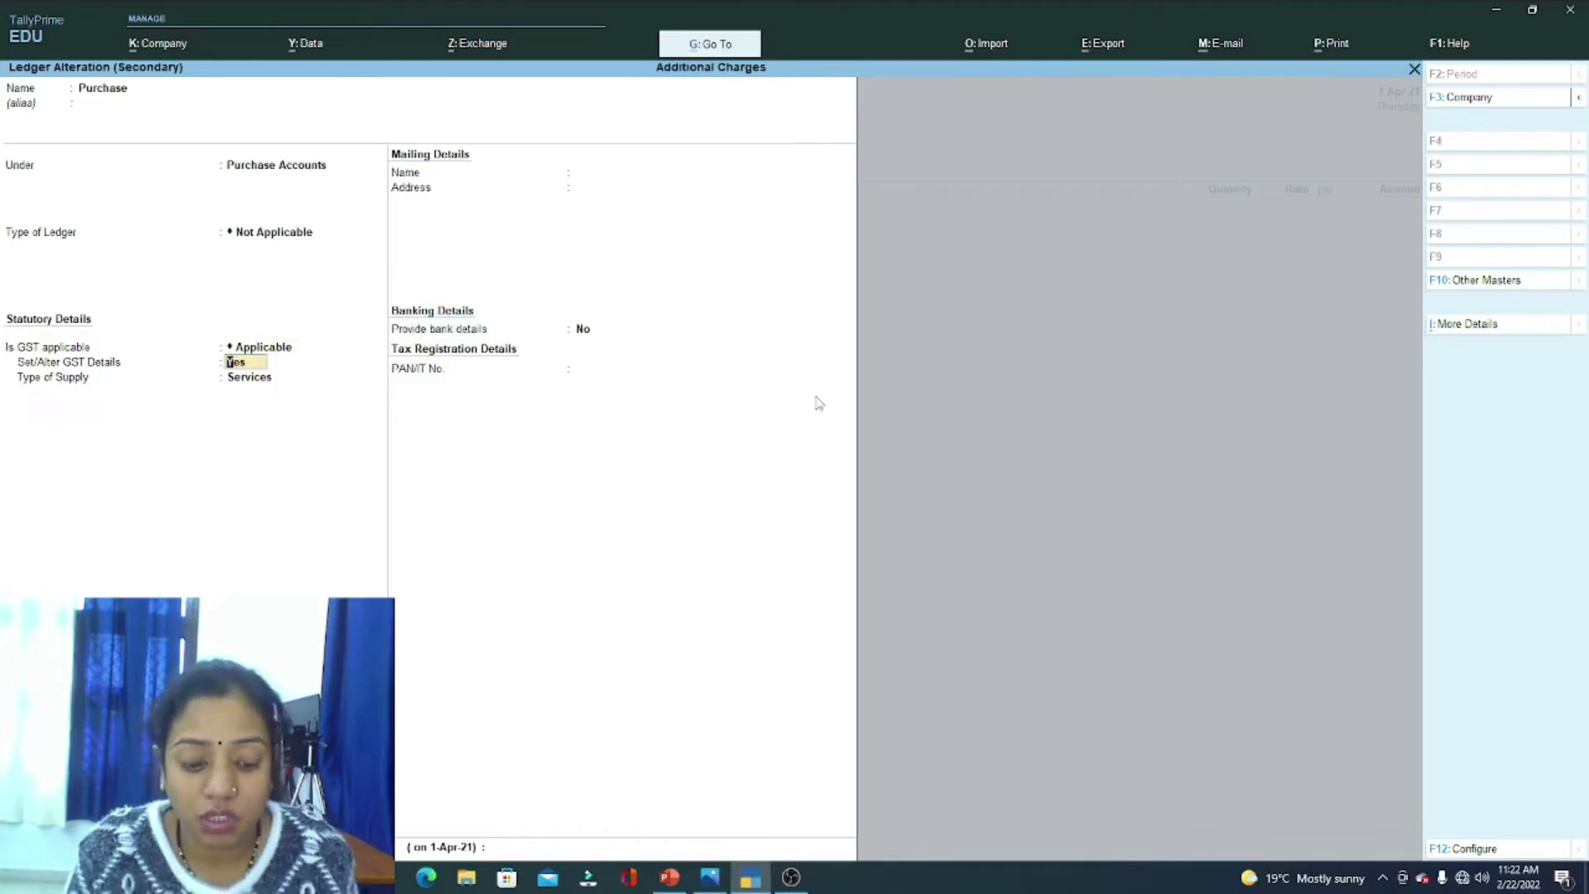
{"action": "key", "text": "Return"}
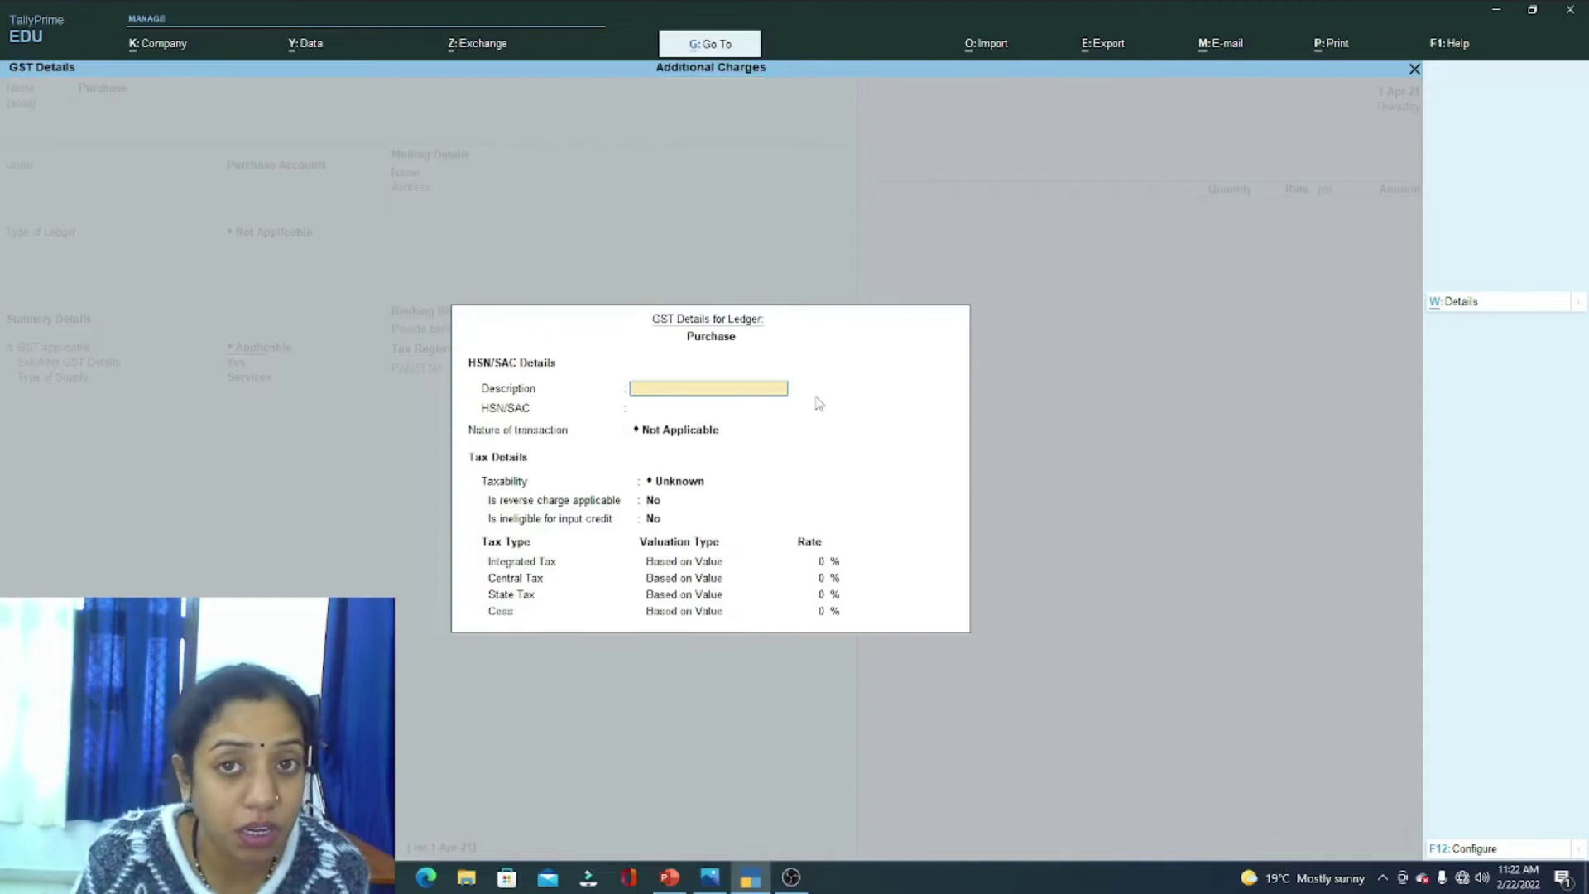
{"action": "key", "text": "Return"}
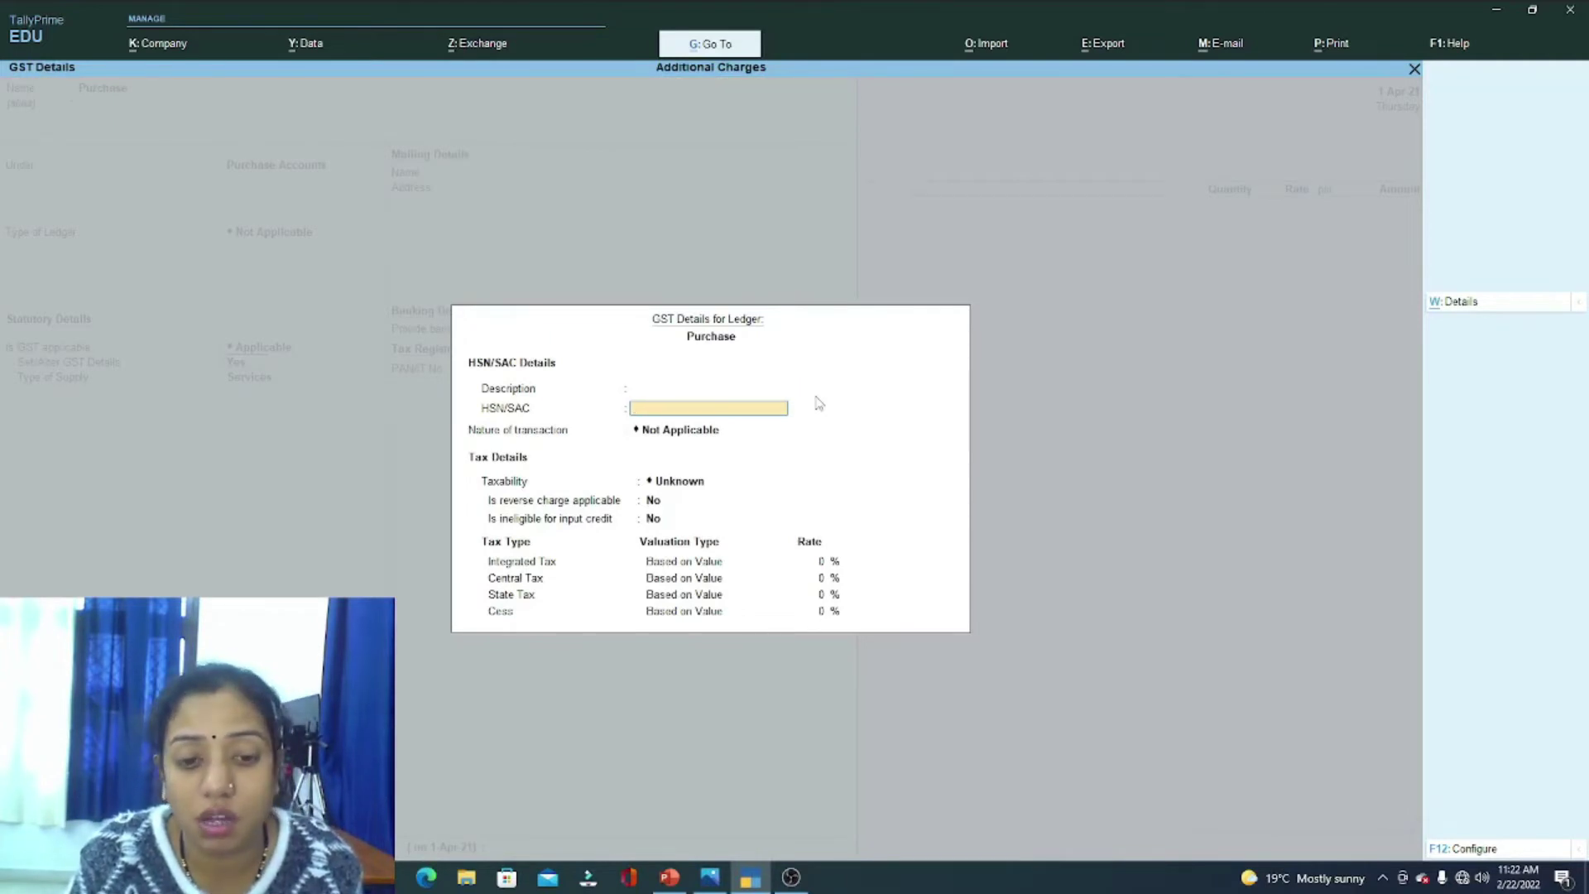
{"action": "key", "text": "Return"}
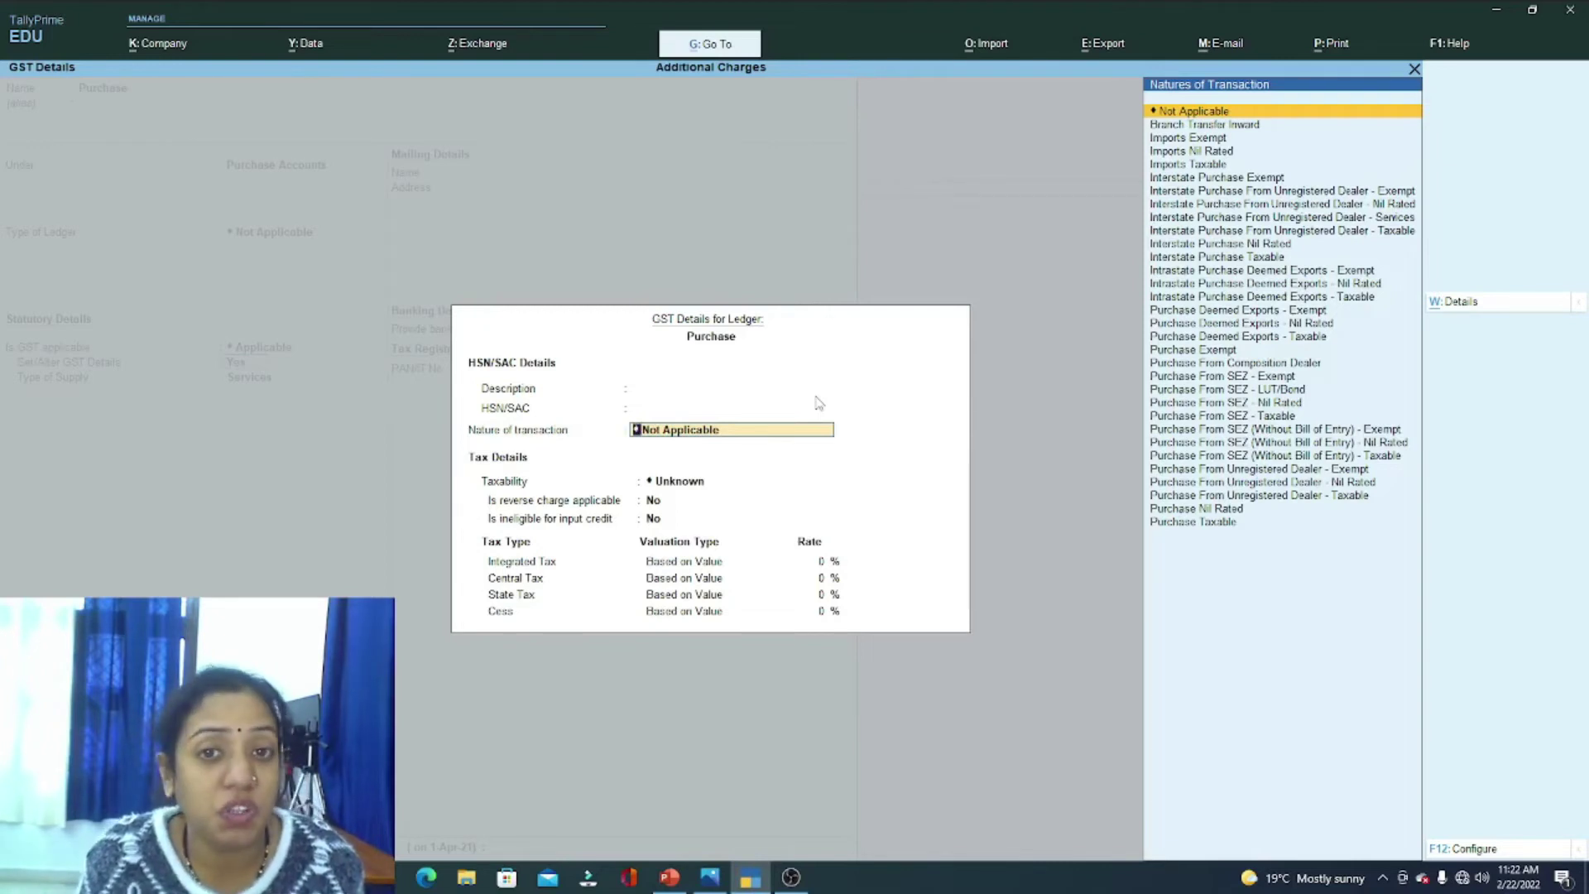
Step: Set its nature to Purchase Taxable at 18% integrated tax with Goods supply
{"action": "key", "text": "Down"}
{"action": "key", "text": "Down"}
{"action": "key", "text": "Down"}
{"action": "key", "text": "Down"}
{"action": "key", "text": "Down"}
{"action": "key", "text": "Down"}
{"action": "key", "text": "Down"}
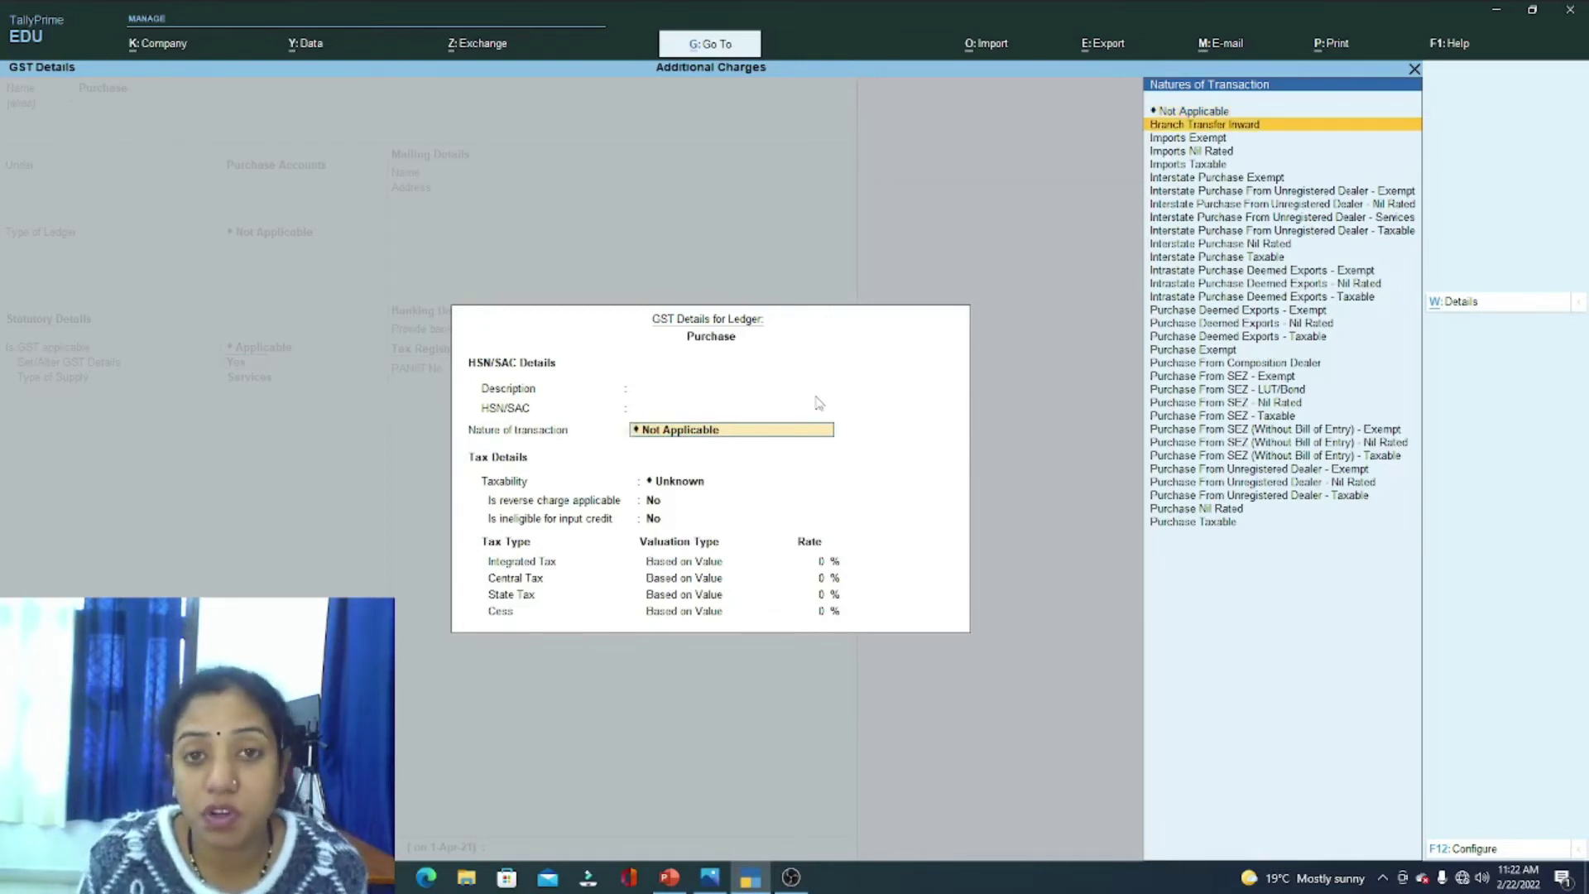
{"action": "key", "text": "Down"}
{"action": "key", "text": "Down"}
{"action": "key", "text": "Down"}
{"action": "key", "text": "Down"}
{"action": "key", "text": "Down"}
{"action": "key", "text": "Down"}
{"action": "key", "text": "Down"}
{"action": "key", "text": "Down"}
{"action": "key", "text": "Down"}
{"action": "key", "text": "Down"}
{"action": "key", "text": "Down"}
{"action": "key", "text": "Down"}
{"action": "key", "text": "Down"}
{"action": "key", "text": "Down"}
{"action": "key", "text": "Down"}
{"action": "key", "text": "Down"}
{"action": "key", "text": "Down"}
{"action": "key", "text": "Down"}
{"action": "key", "text": "Down"}
{"action": "key", "text": "Down"}
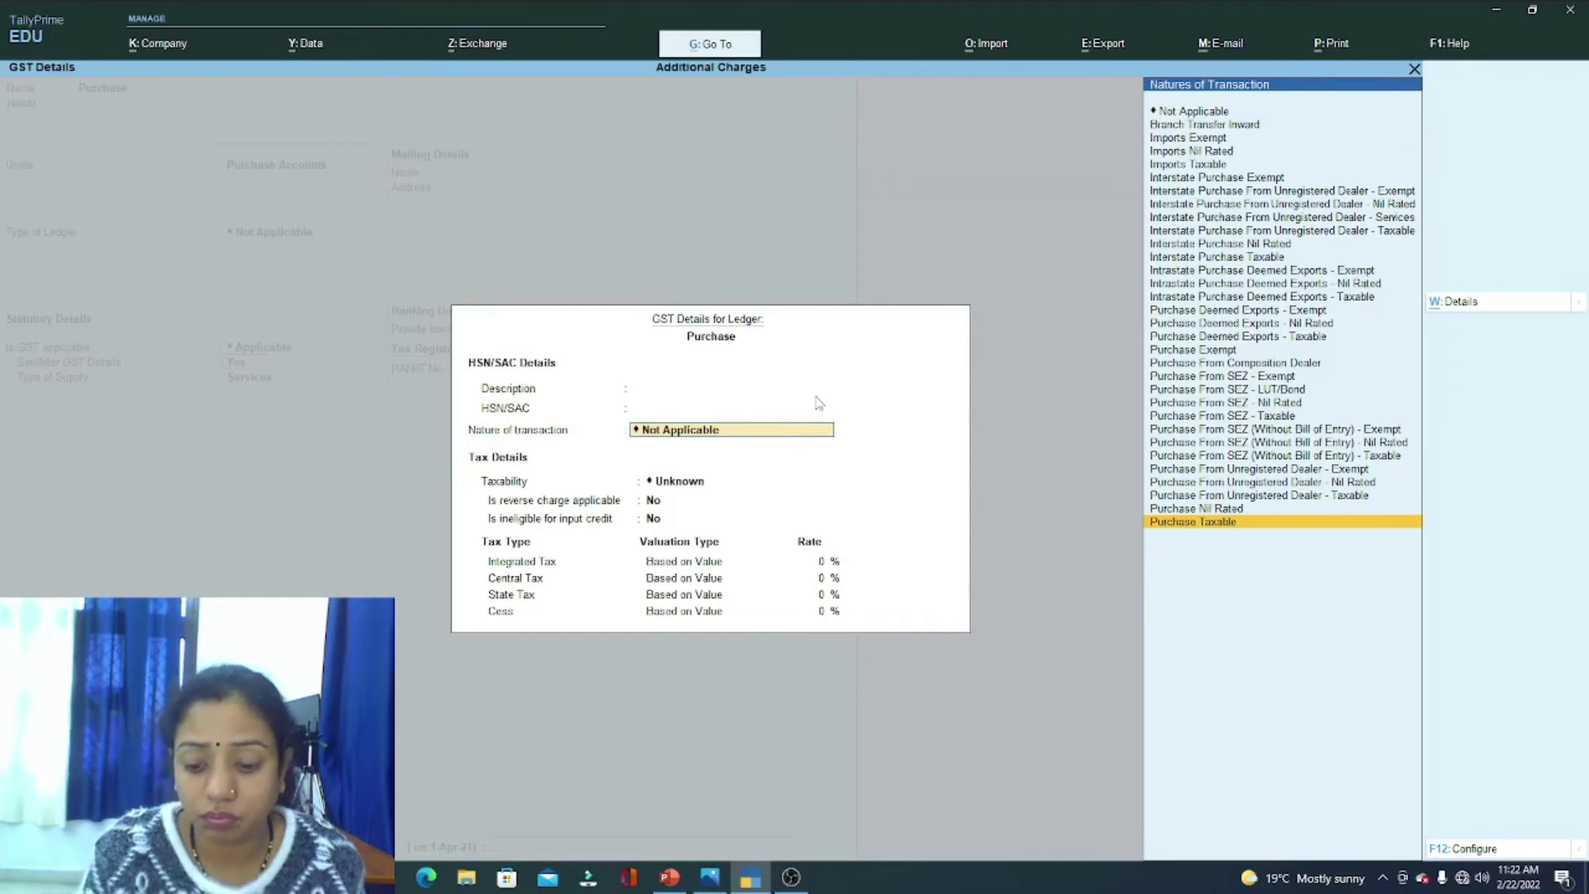
{"action": "key", "text": "Return"}
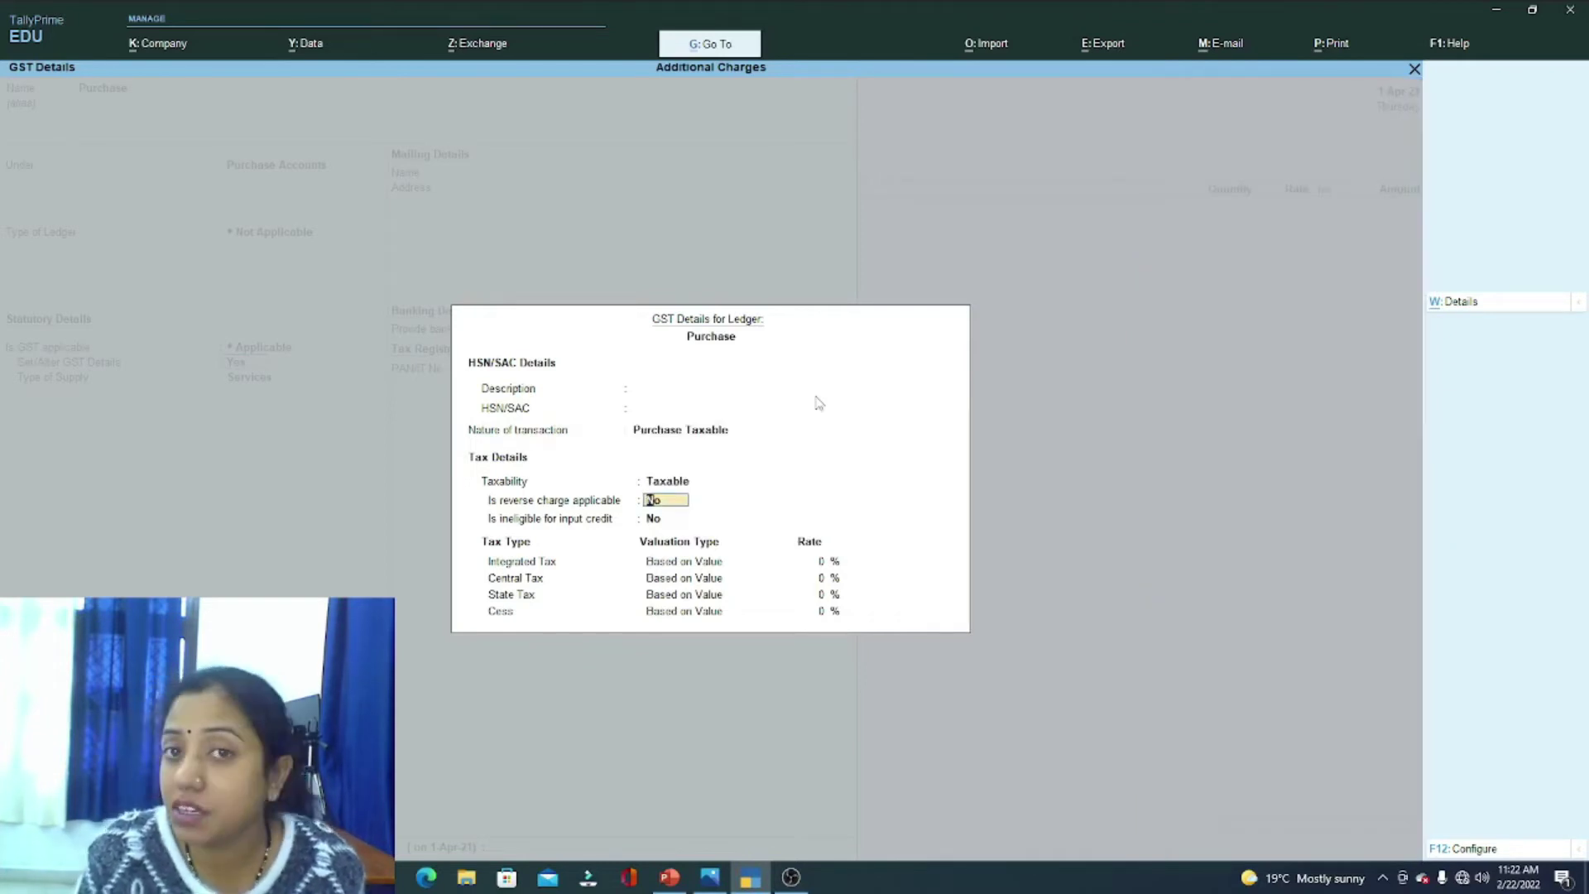
{"action": "key", "text": "shift+Tab"}
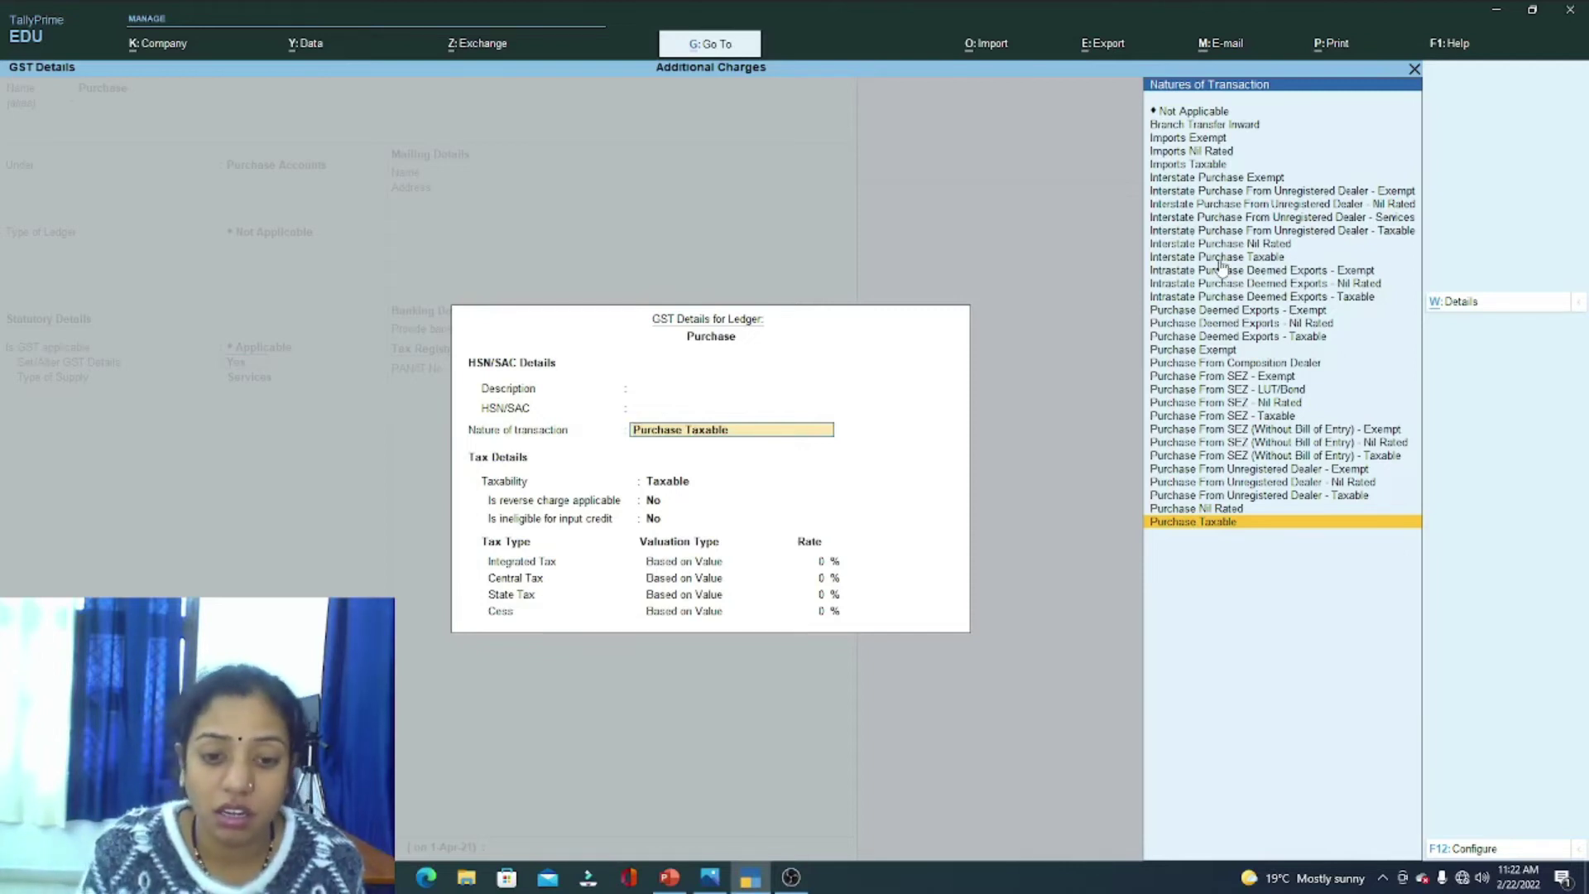
{"action": "key", "text": "Return"}
{"action": "key", "text": "Return"}
{"action": "key", "text": "Return"}
{"action": "type", "text": "18"}
{"action": "key", "text": "Return"}
{"action": "key", "text": "Return"}
{"action": "key", "text": "Return"}
{"action": "key", "text": "Return"}
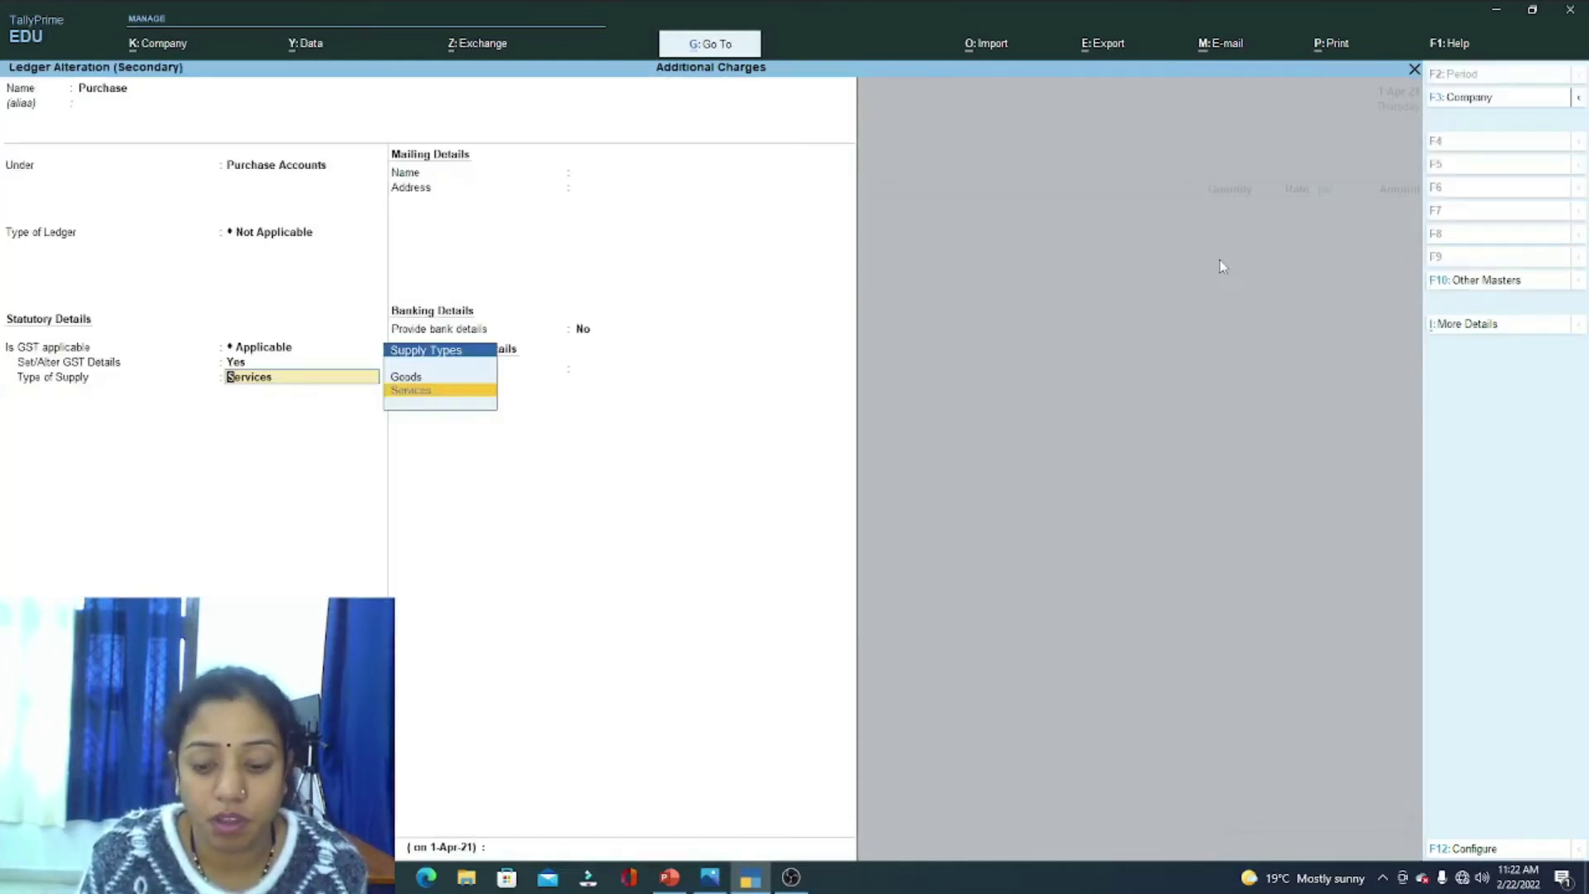
{"action": "key", "text": "Up"}
{"action": "key", "text": "Return"}
{"action": "key", "text": "Return"}
{"action": "key", "text": "Return"}
{"action": "key", "text": "Return"}
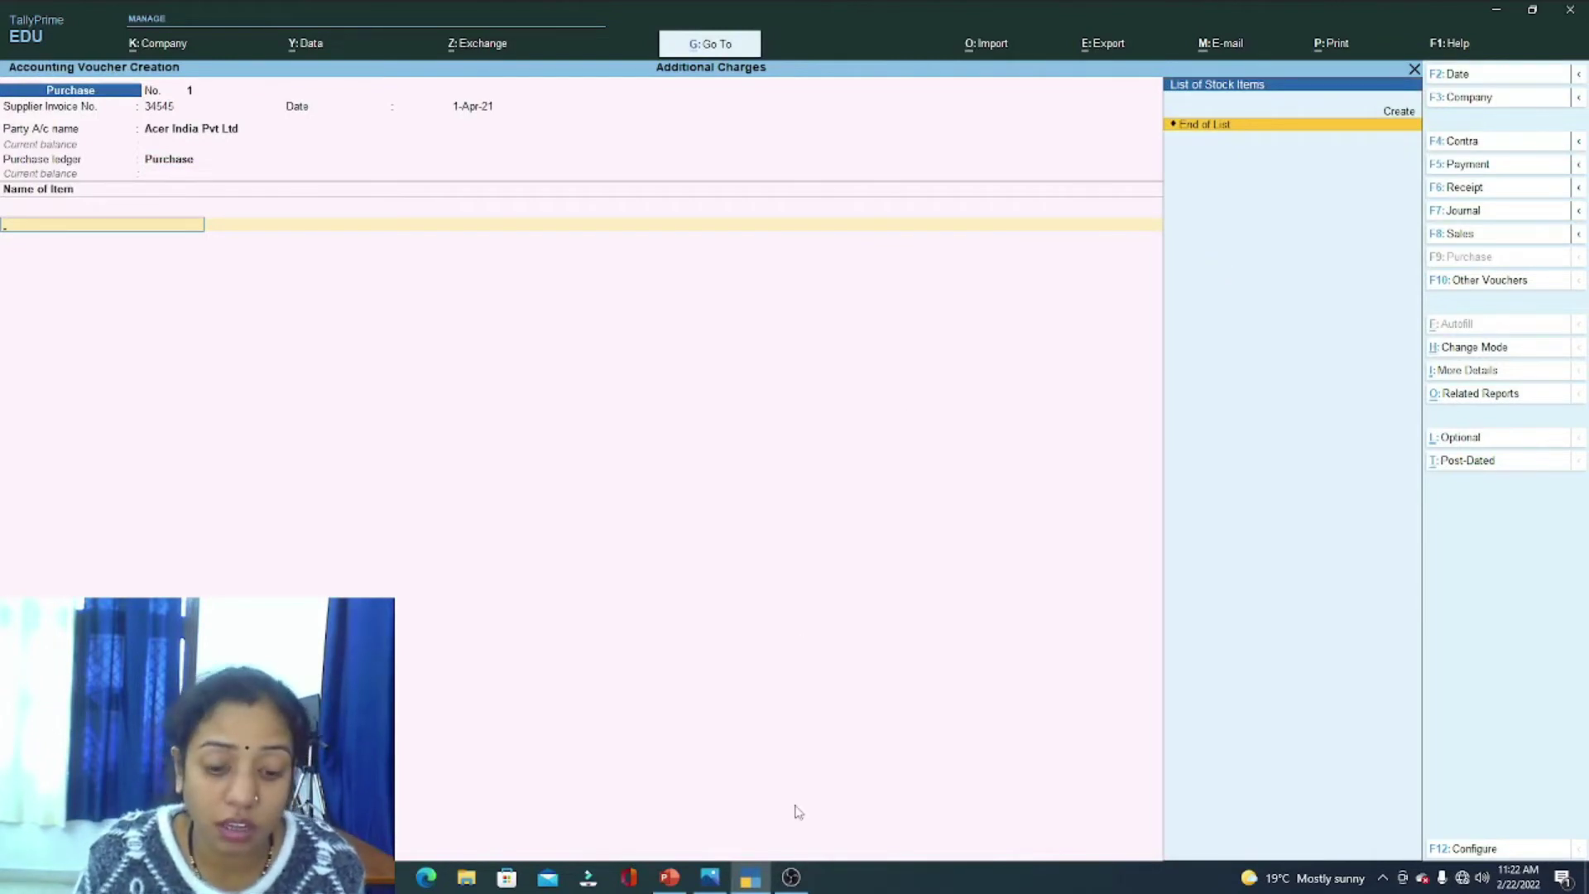
Step: Check the question image listing the three laptops, charges and discount, then begin a new stock item
{"action": "left_click", "coordinate": [709, 877]}
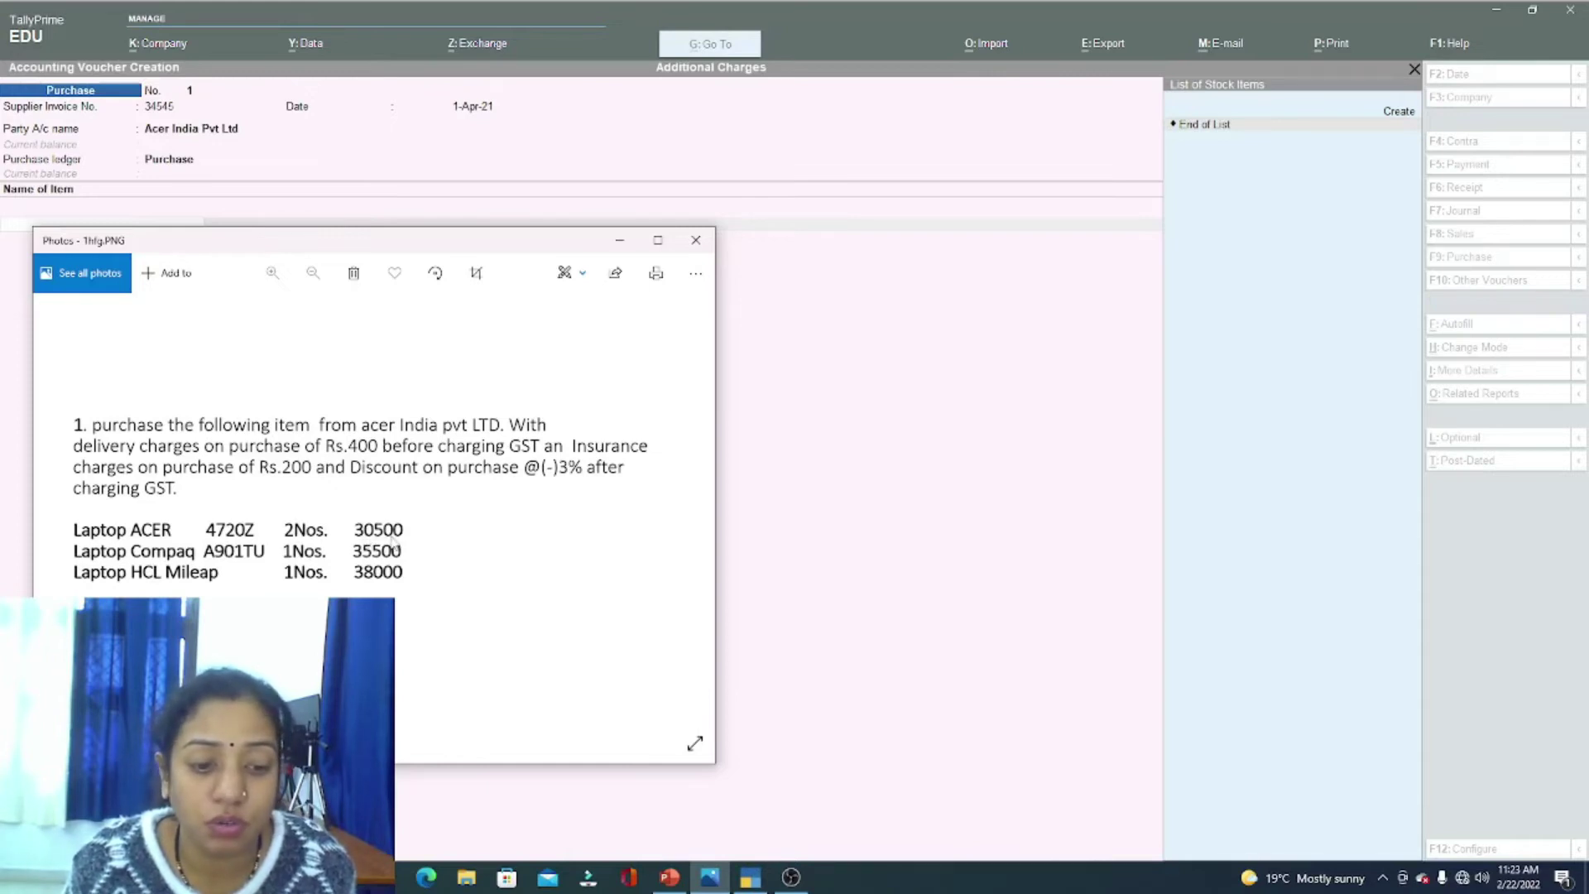
{"action": "key", "text": "alt+Tab"}
{"action": "key", "text": "alt+c"}
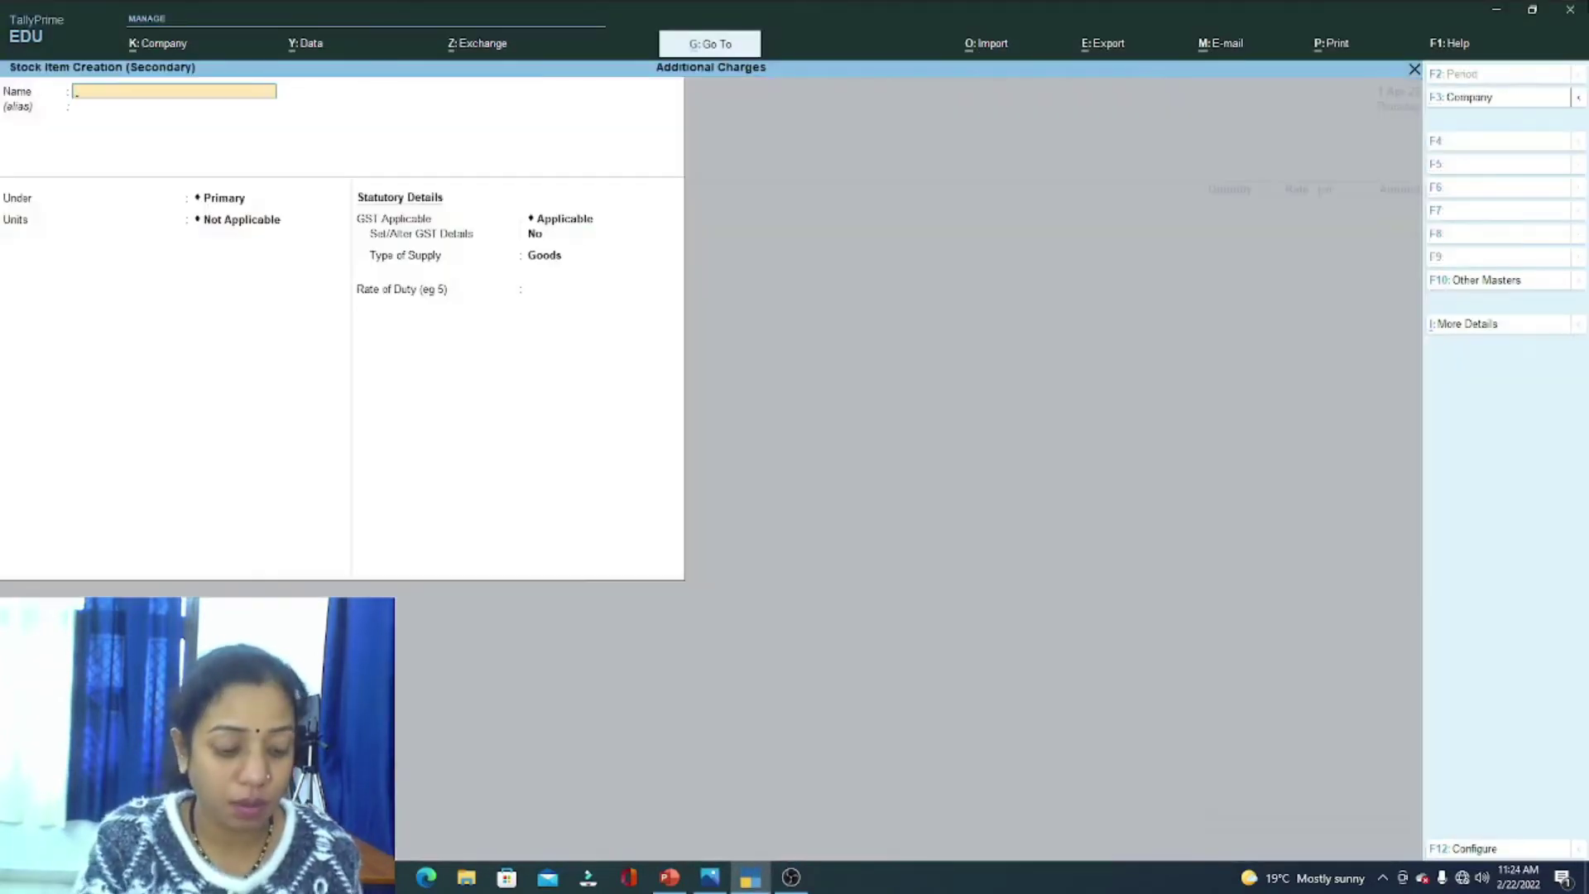
Step: Name the stock item Acer under the Primary group
{"action": "type", "text": "Acer"}
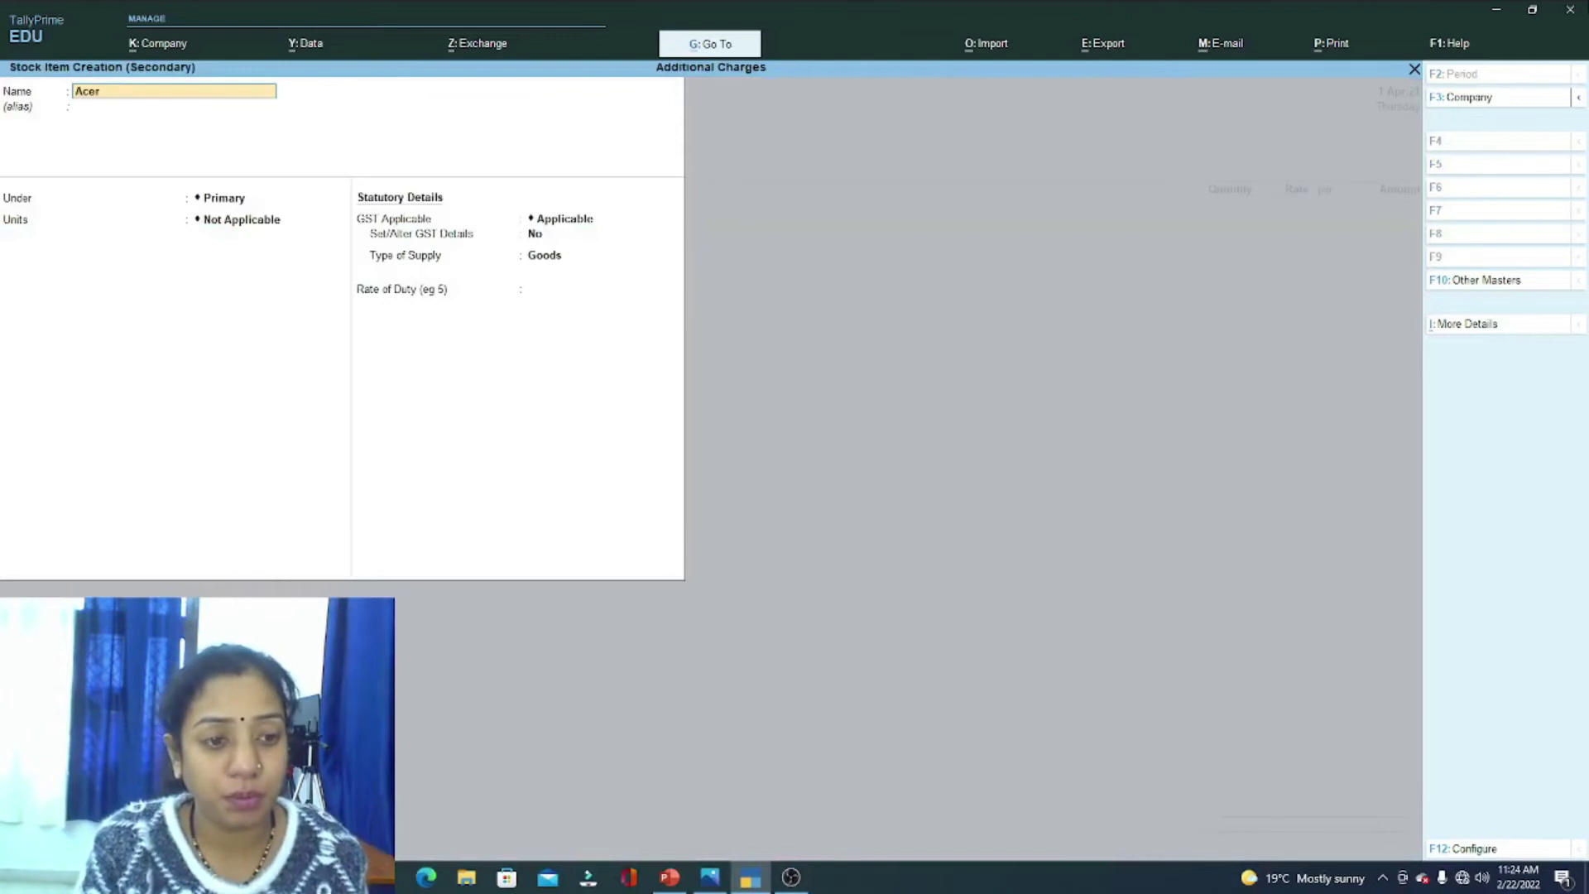
{"action": "key", "text": "Return"}
{"action": "key", "text": "Return"}
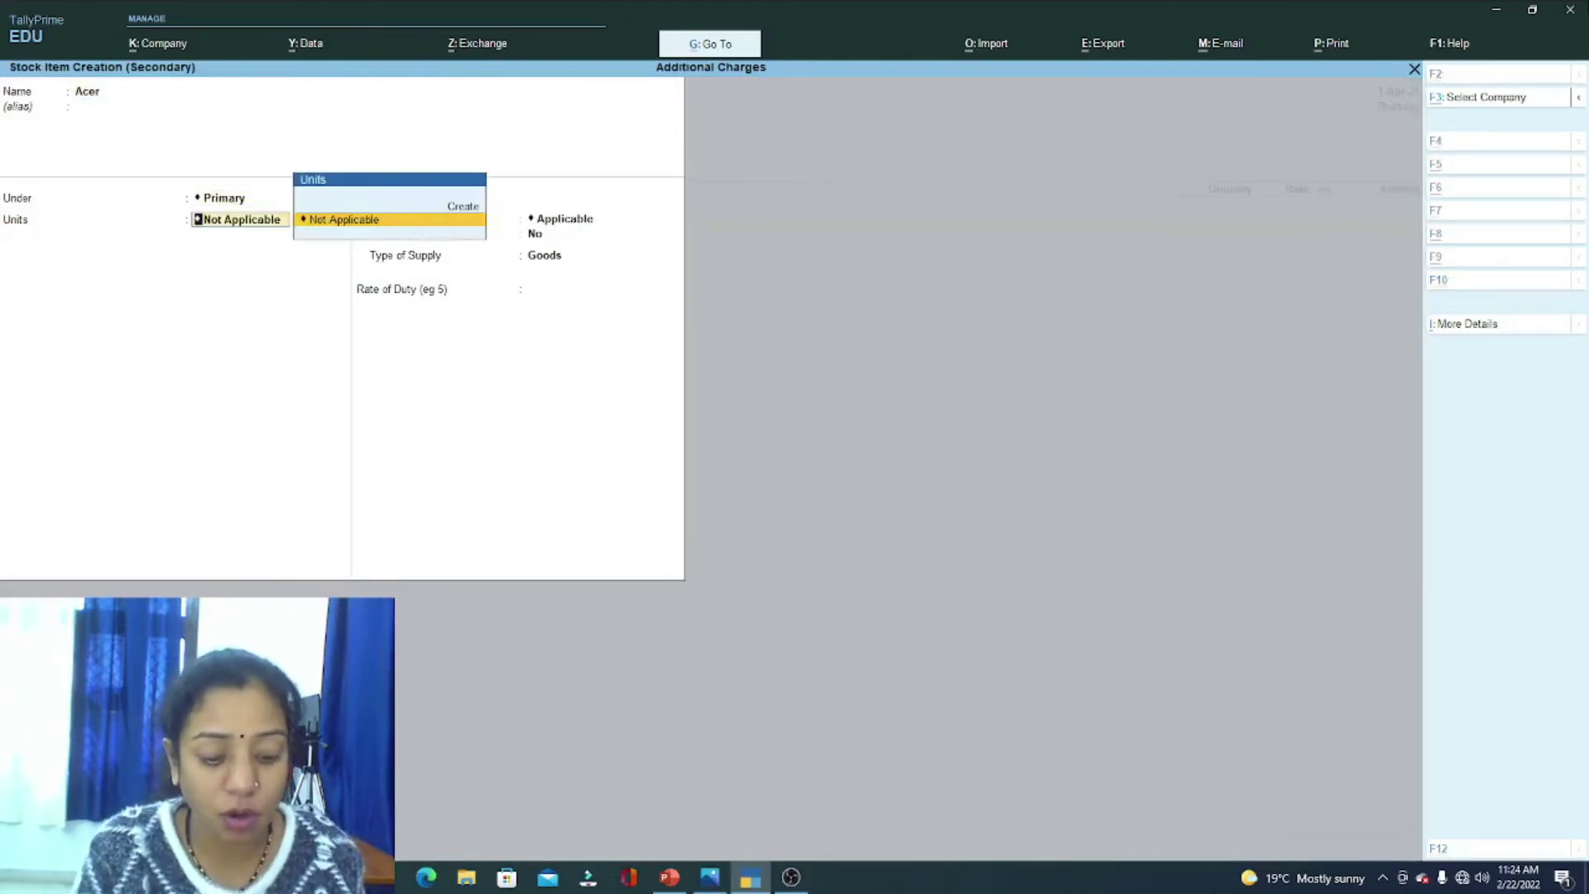
{"action": "key", "text": "alt+c"}
{"action": "type", "text": "n"}
{"action": "key", "text": "Return"}
Step: Define unit nos (formal name Numbers, UQC NOS-NUMBERS) and save it with the item
{"action": "type", "text": "Numbers"}
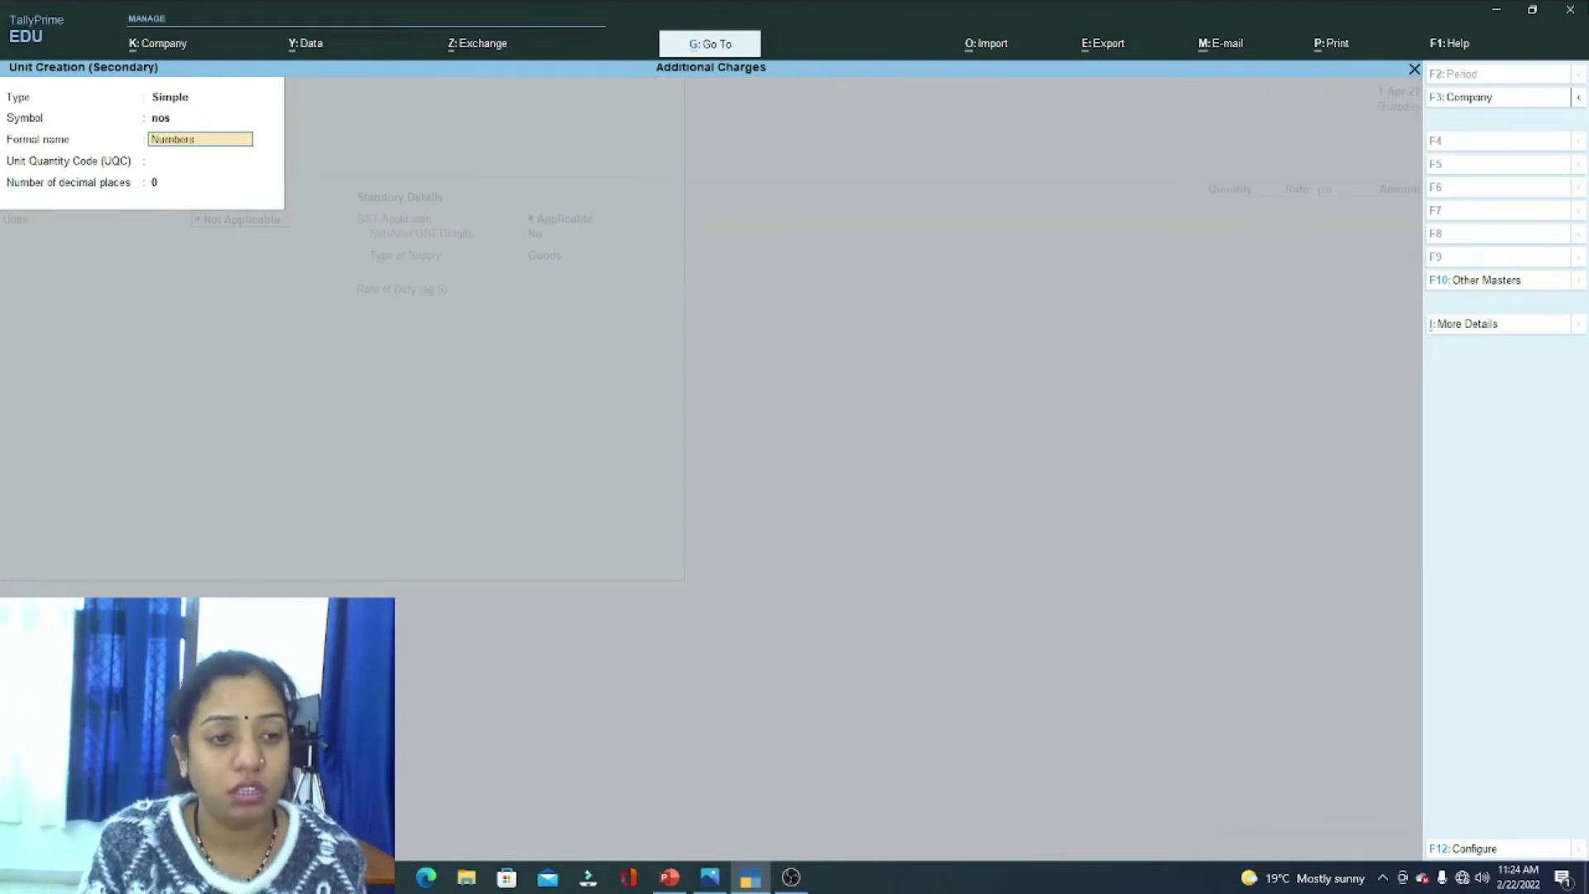
{"action": "key", "text": "Return"}
{"action": "type", "text": "nos"}
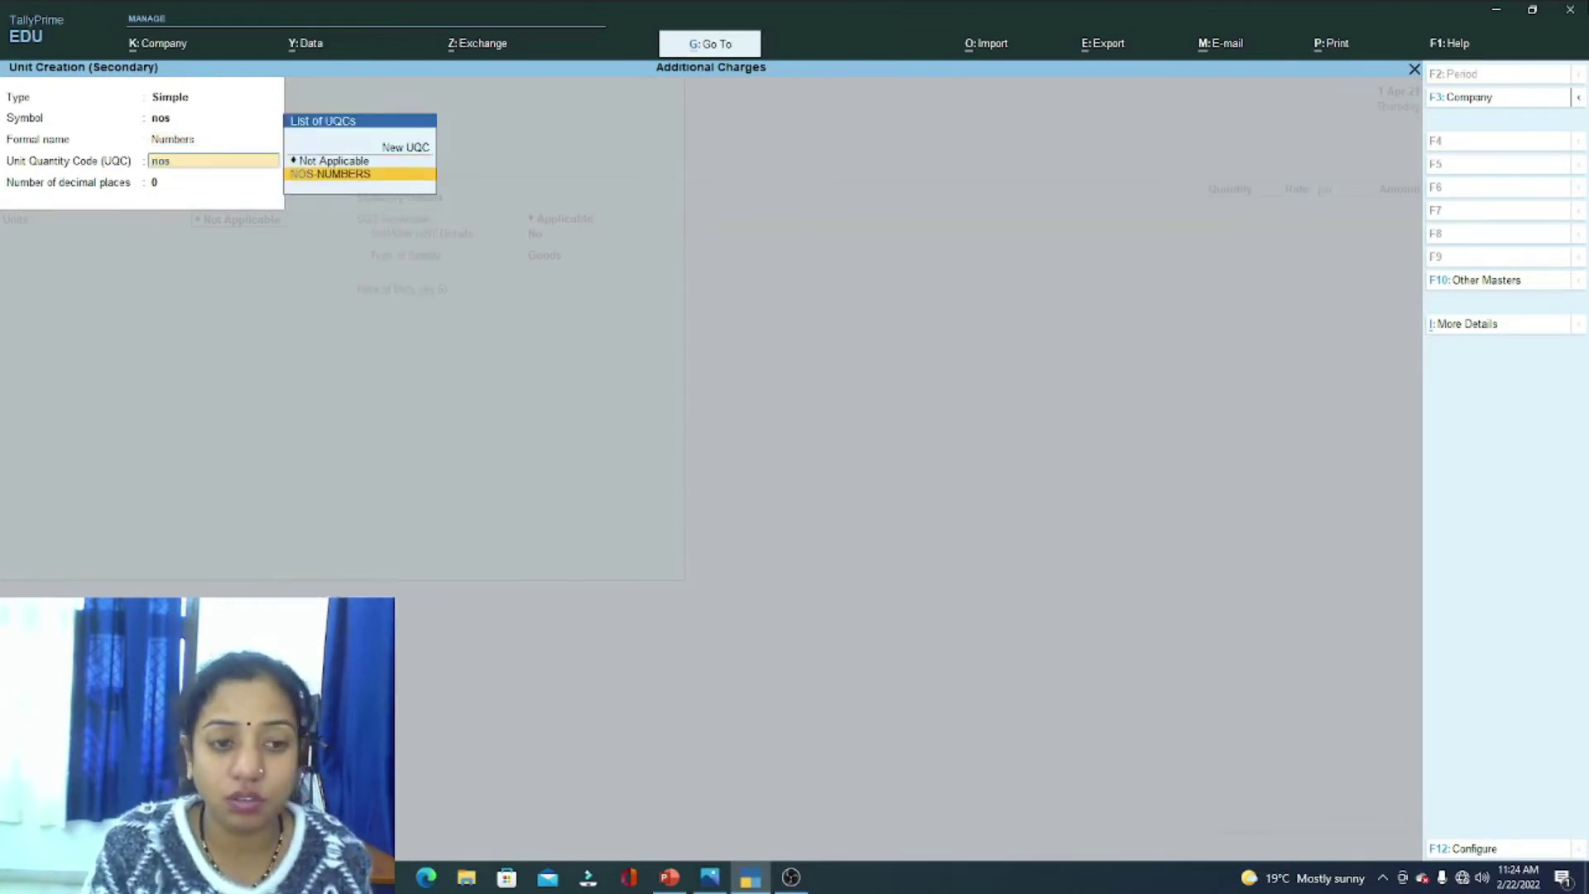
{"action": "key", "text": "Return"}
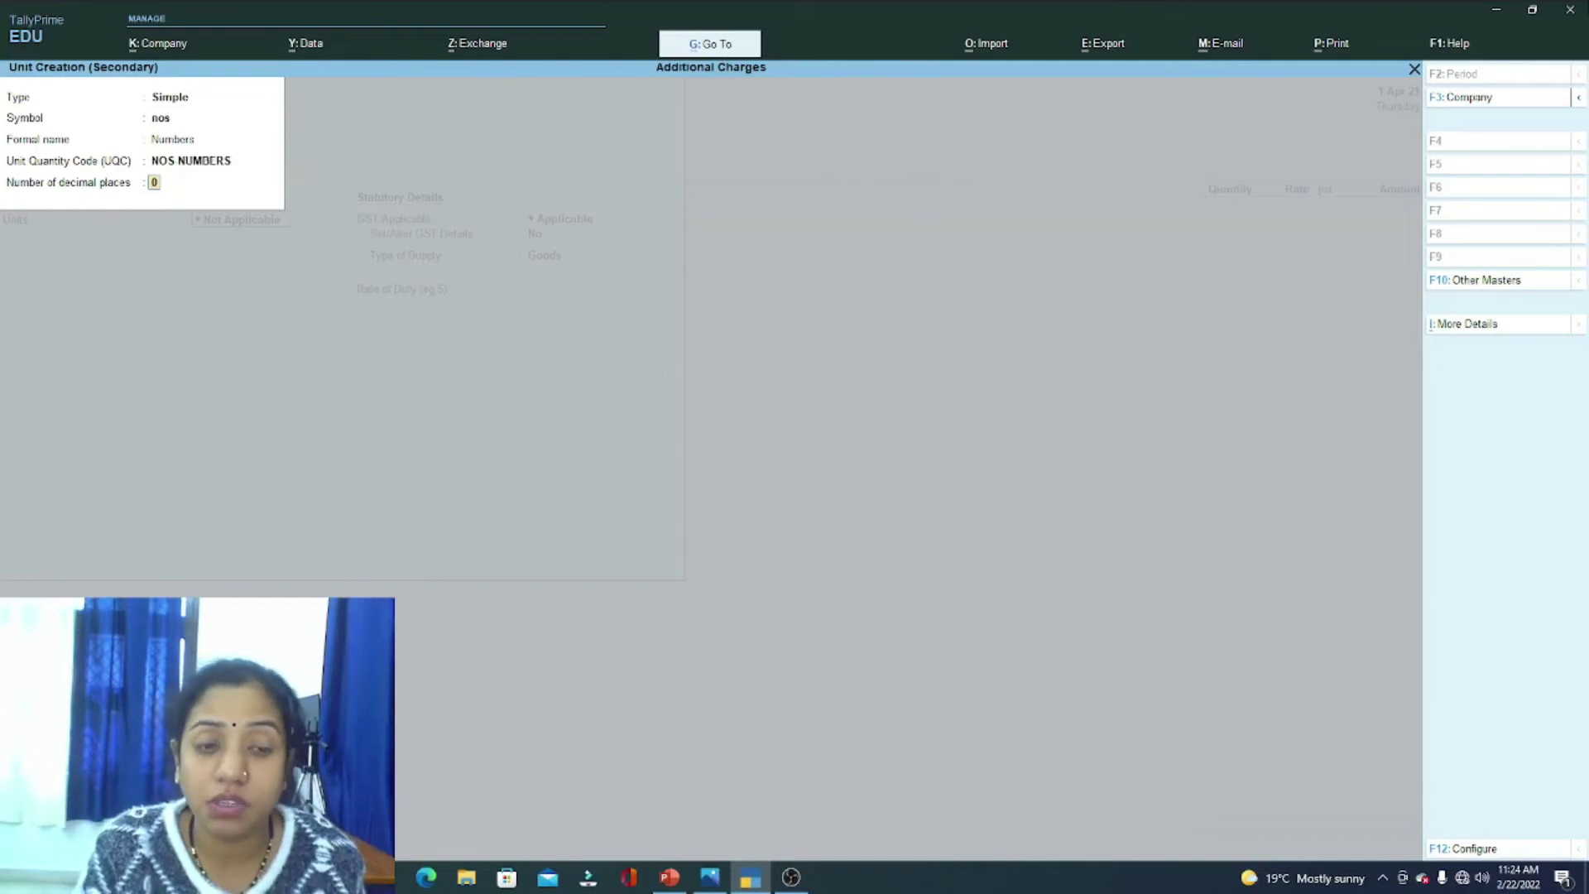
{"action": "key", "text": "Return"}
{"action": "key", "text": "Return"}
{"action": "key", "text": "Return"}
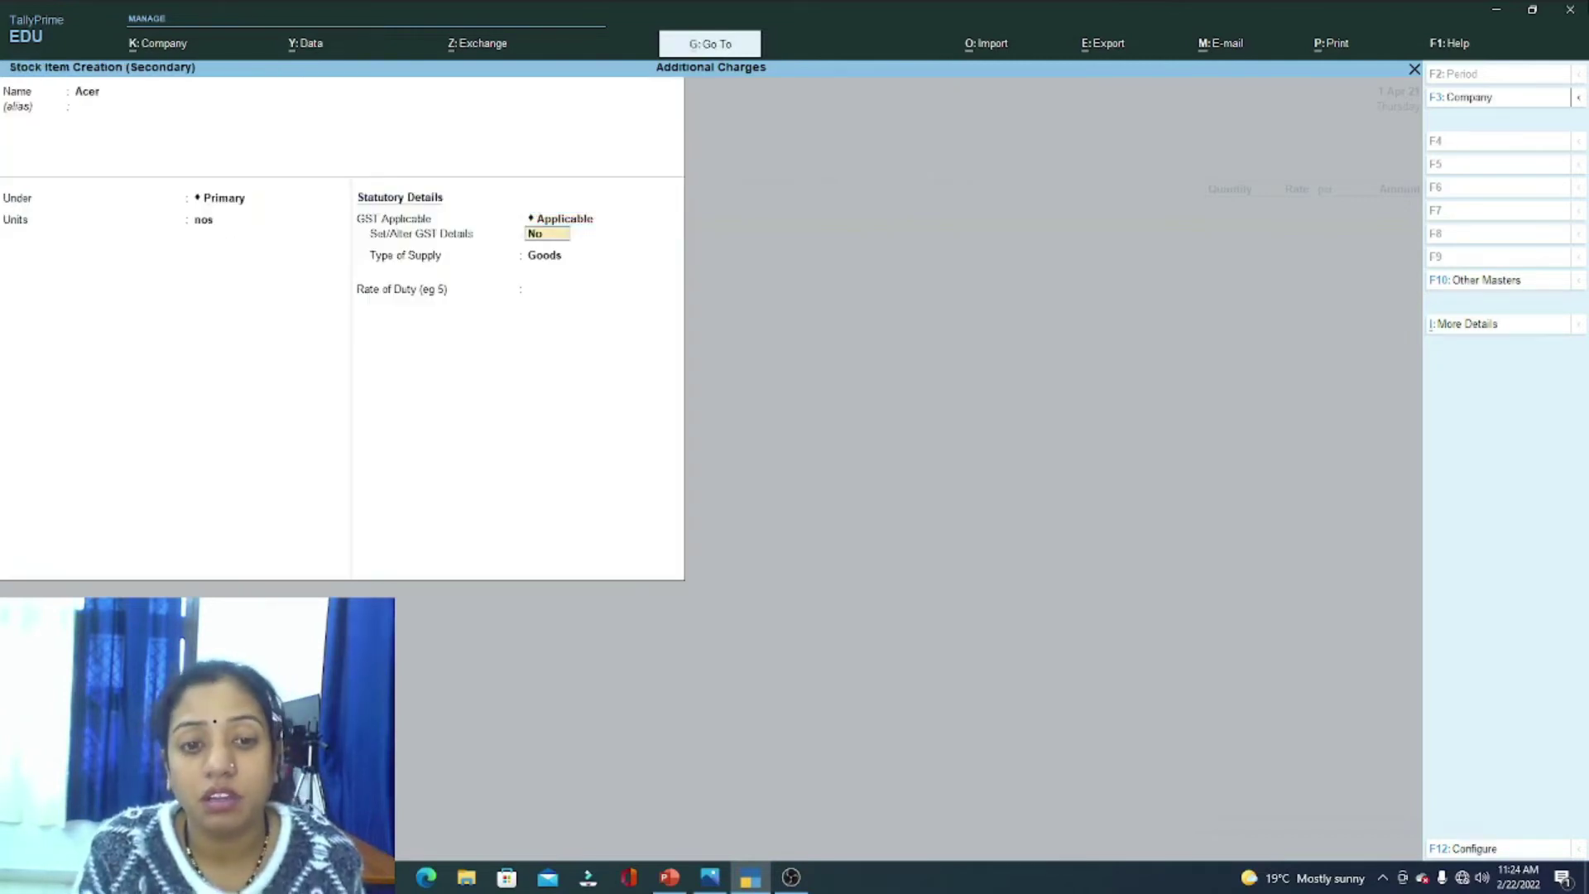
{"action": "key", "text": "Return"}
{"action": "key", "text": "Return"}
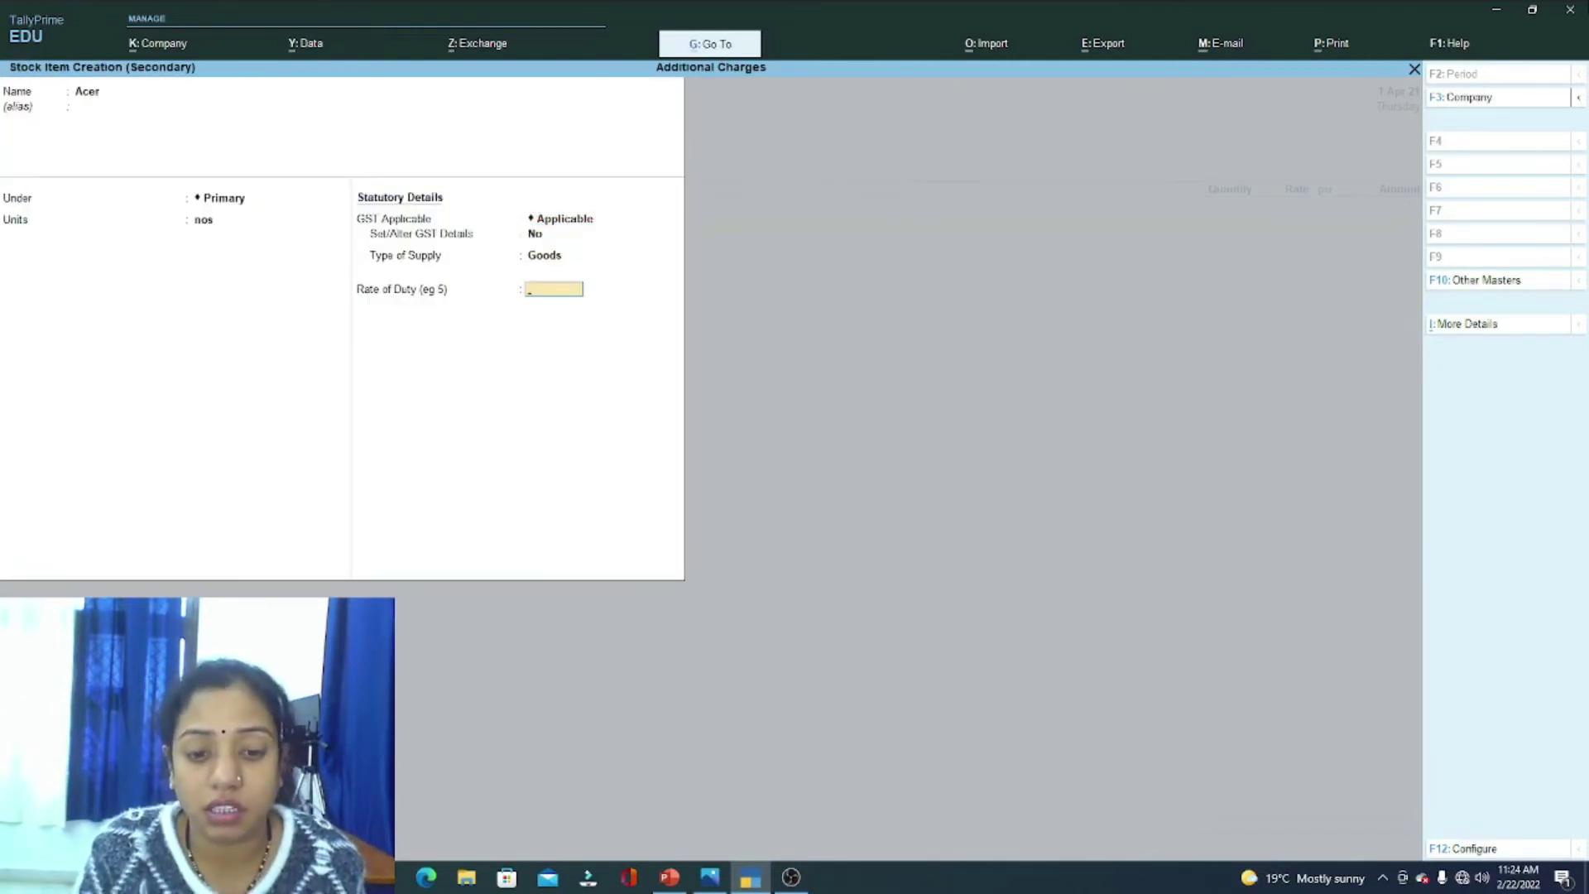
{"action": "key", "text": "Return"}
{"action": "key", "text": "Return"}
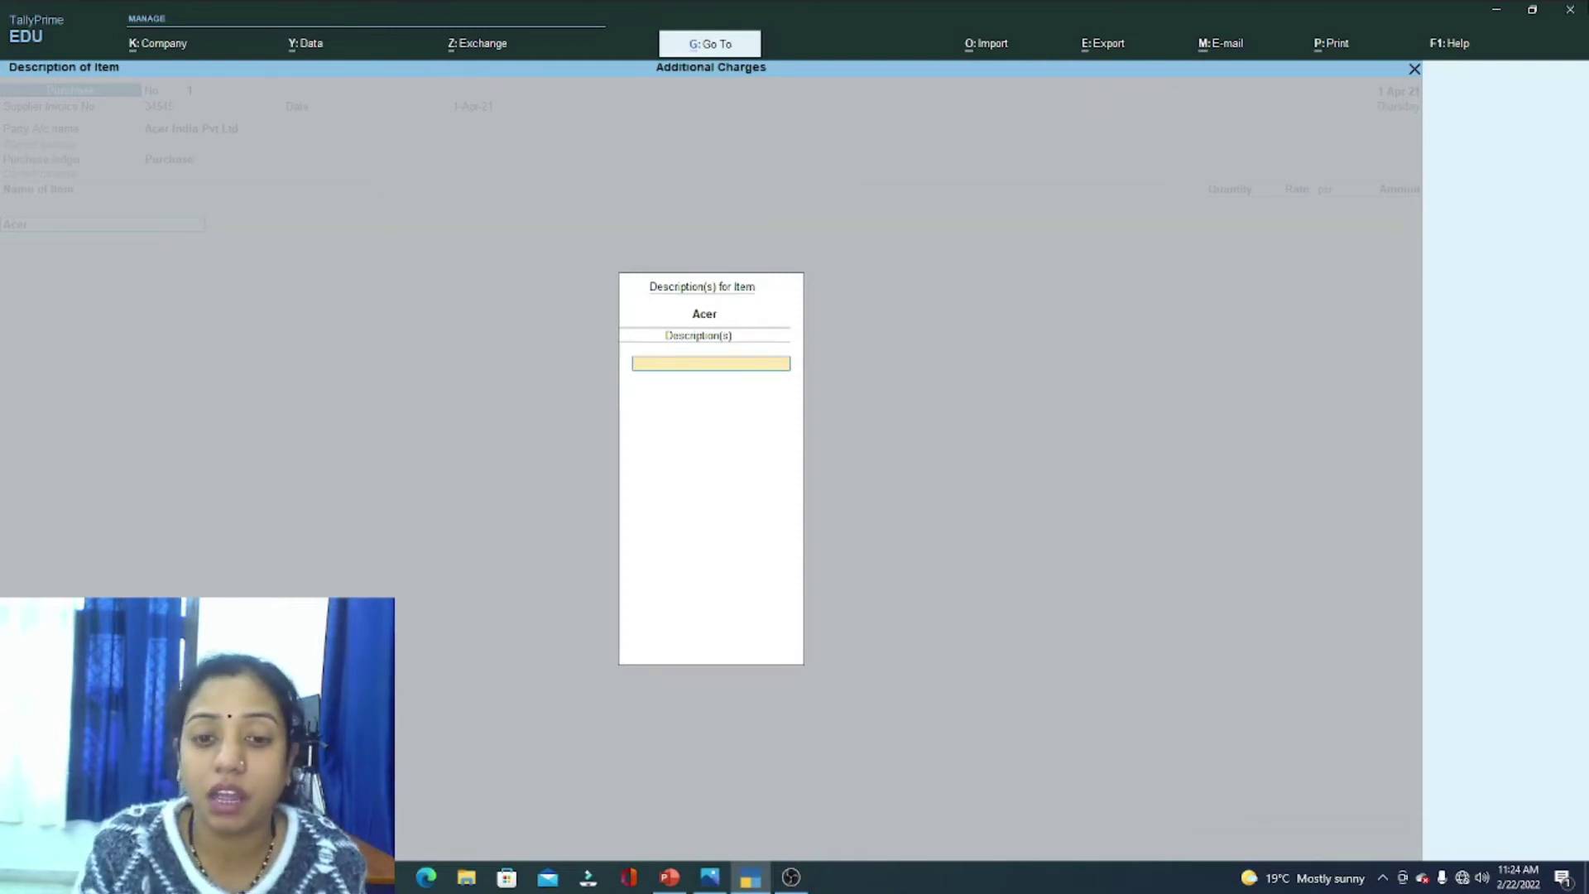
{"action": "key", "text": "Escape"}
Step: Enable Provide Additional Descriptions for Stock Items in the voucher configuration
{"action": "key", "text": "Return"}
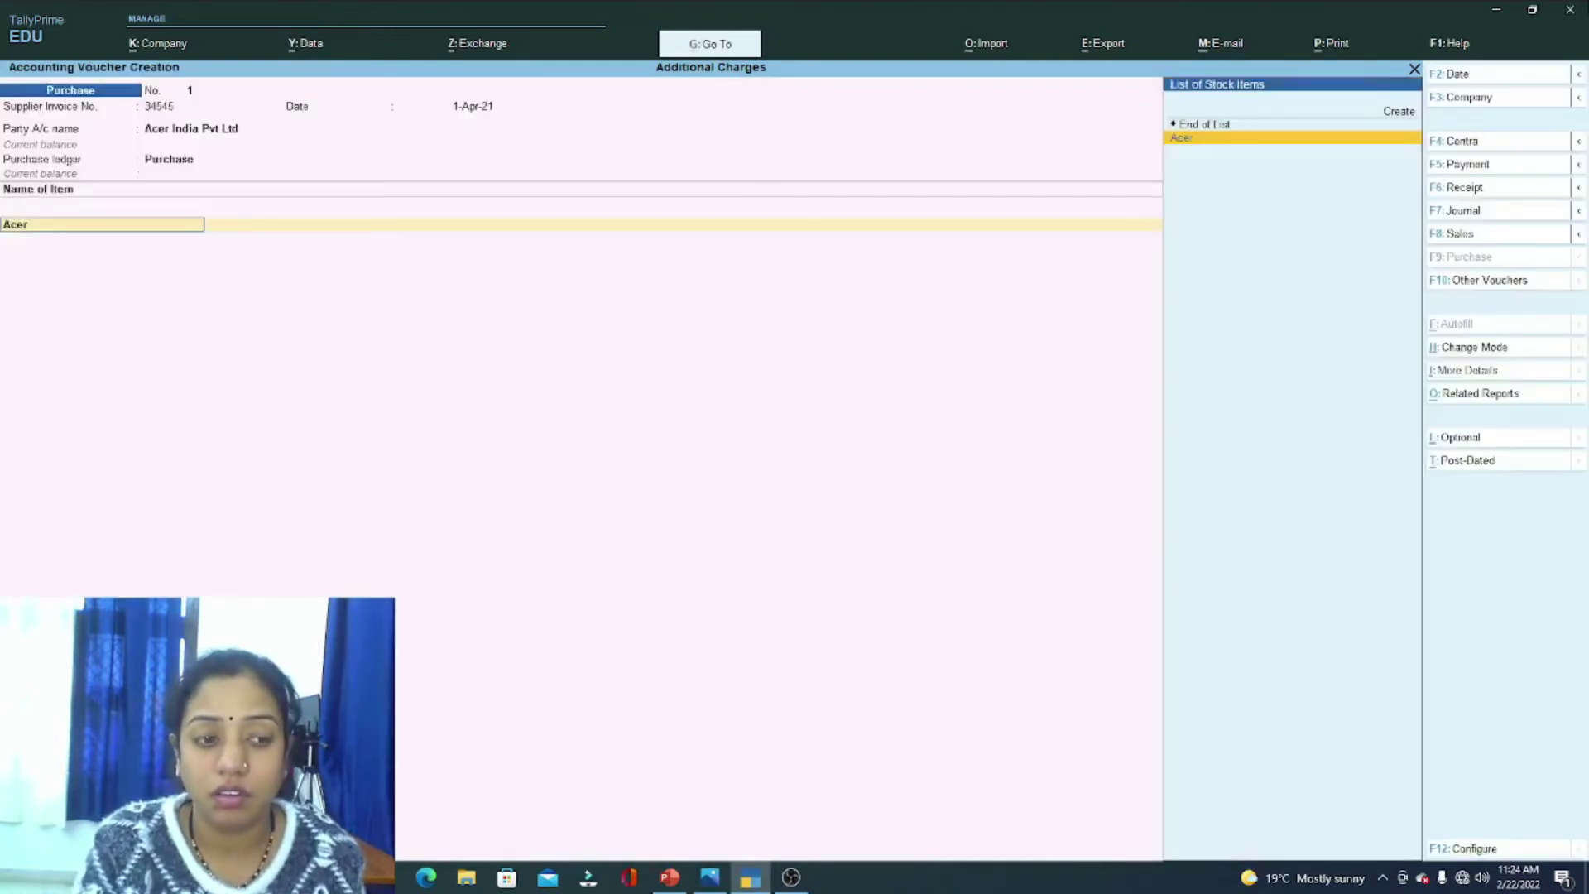
{"action": "key", "text": "F12"}
{"action": "key", "text": "Down"}
{"action": "key", "text": "Down"}
{"action": "key", "text": "Down"}
{"action": "key", "text": "Down"}
{"action": "key", "text": "Down"}
{"action": "key", "text": "Down"}
{"action": "key", "text": "Down"}
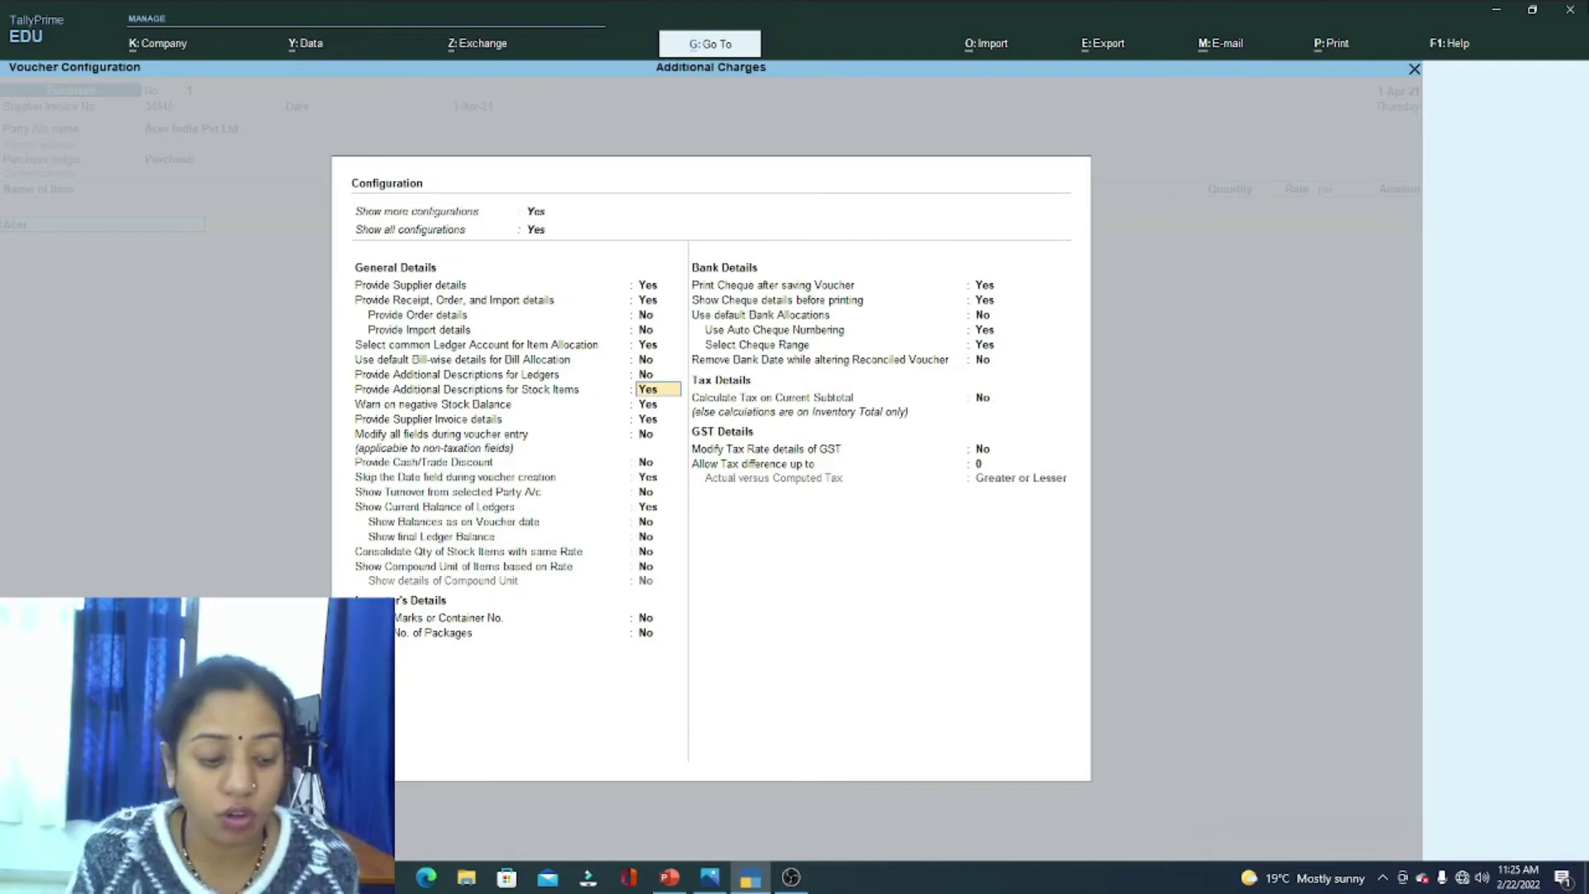
{"action": "key", "text": "ctrl+a"}
Step: Enter Acer, described 4720Z, as 2 nos at 30,500 for 61,000
{"action": "key", "text": "Return"}
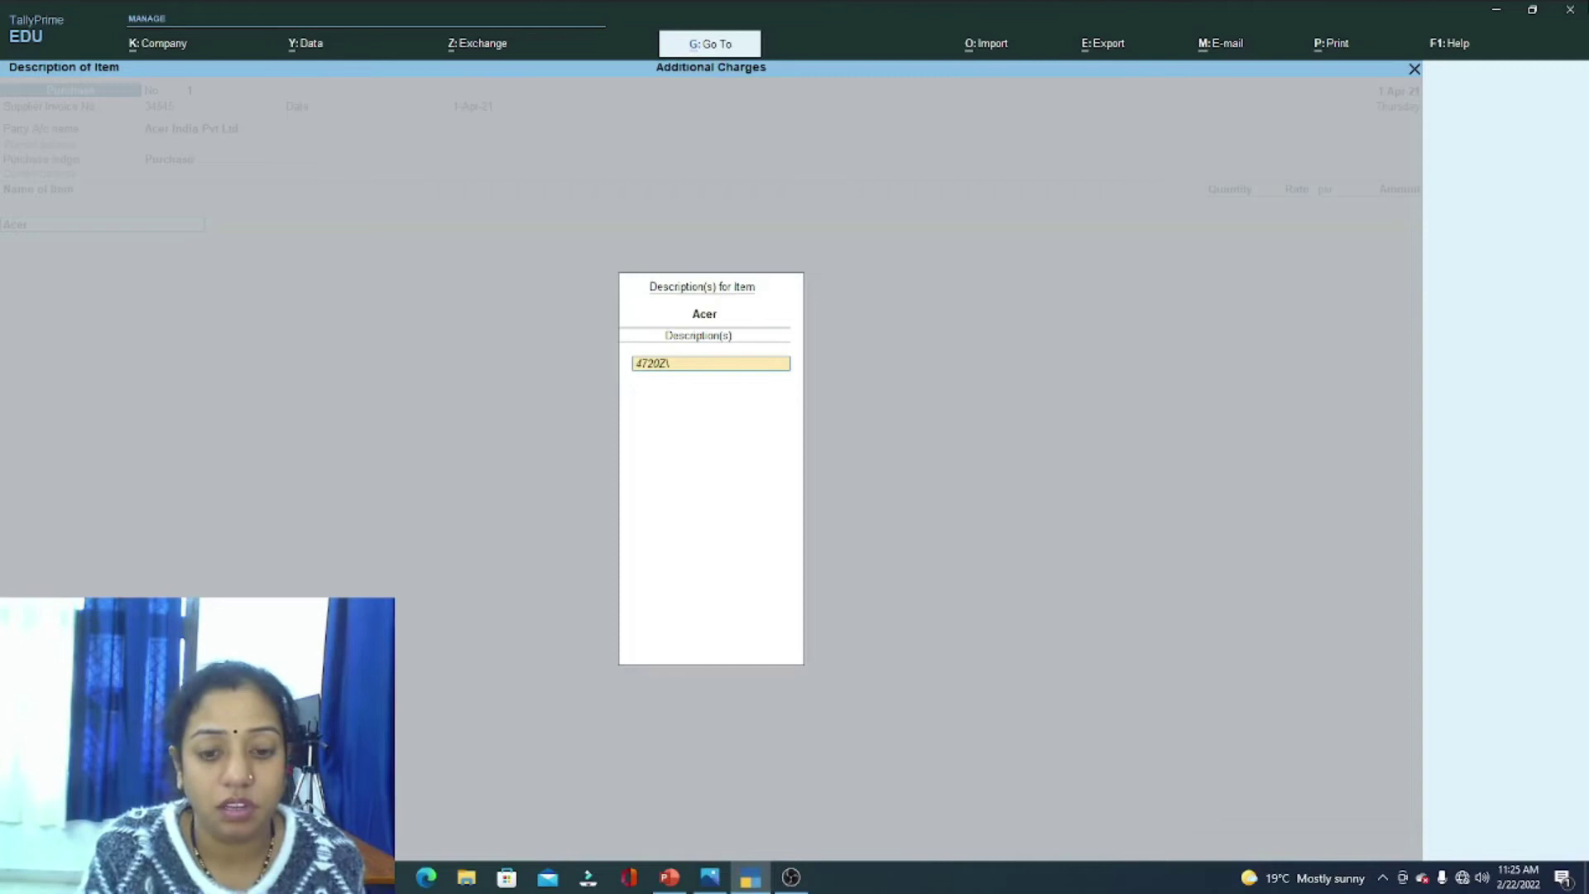
{"action": "key", "text": "Return"}
{"action": "key", "text": "Return"}
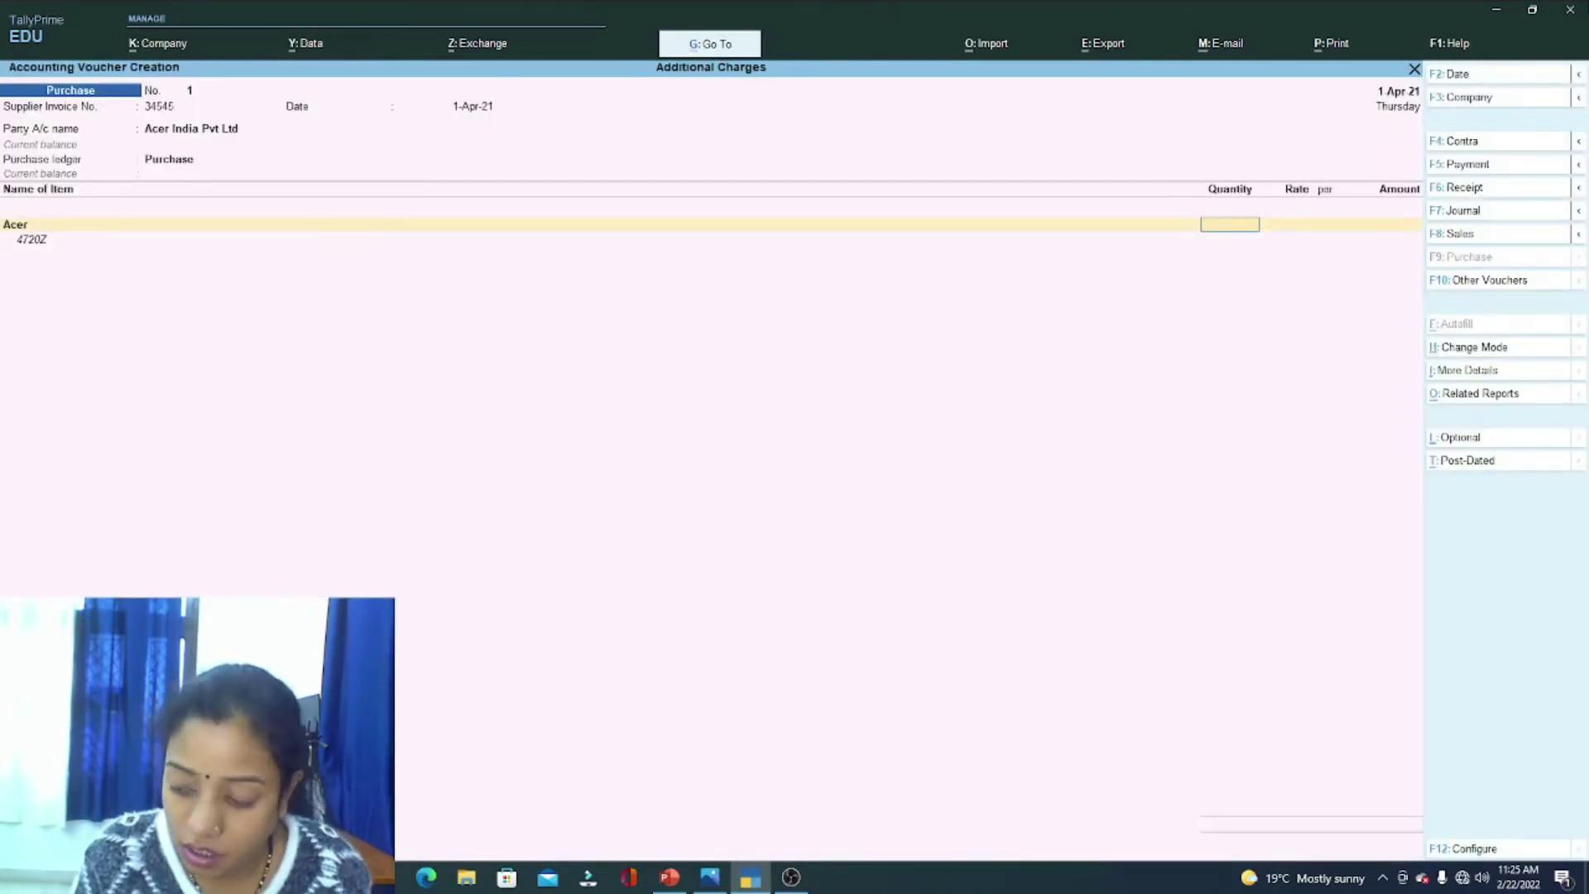
{"action": "key", "text": "Return"}
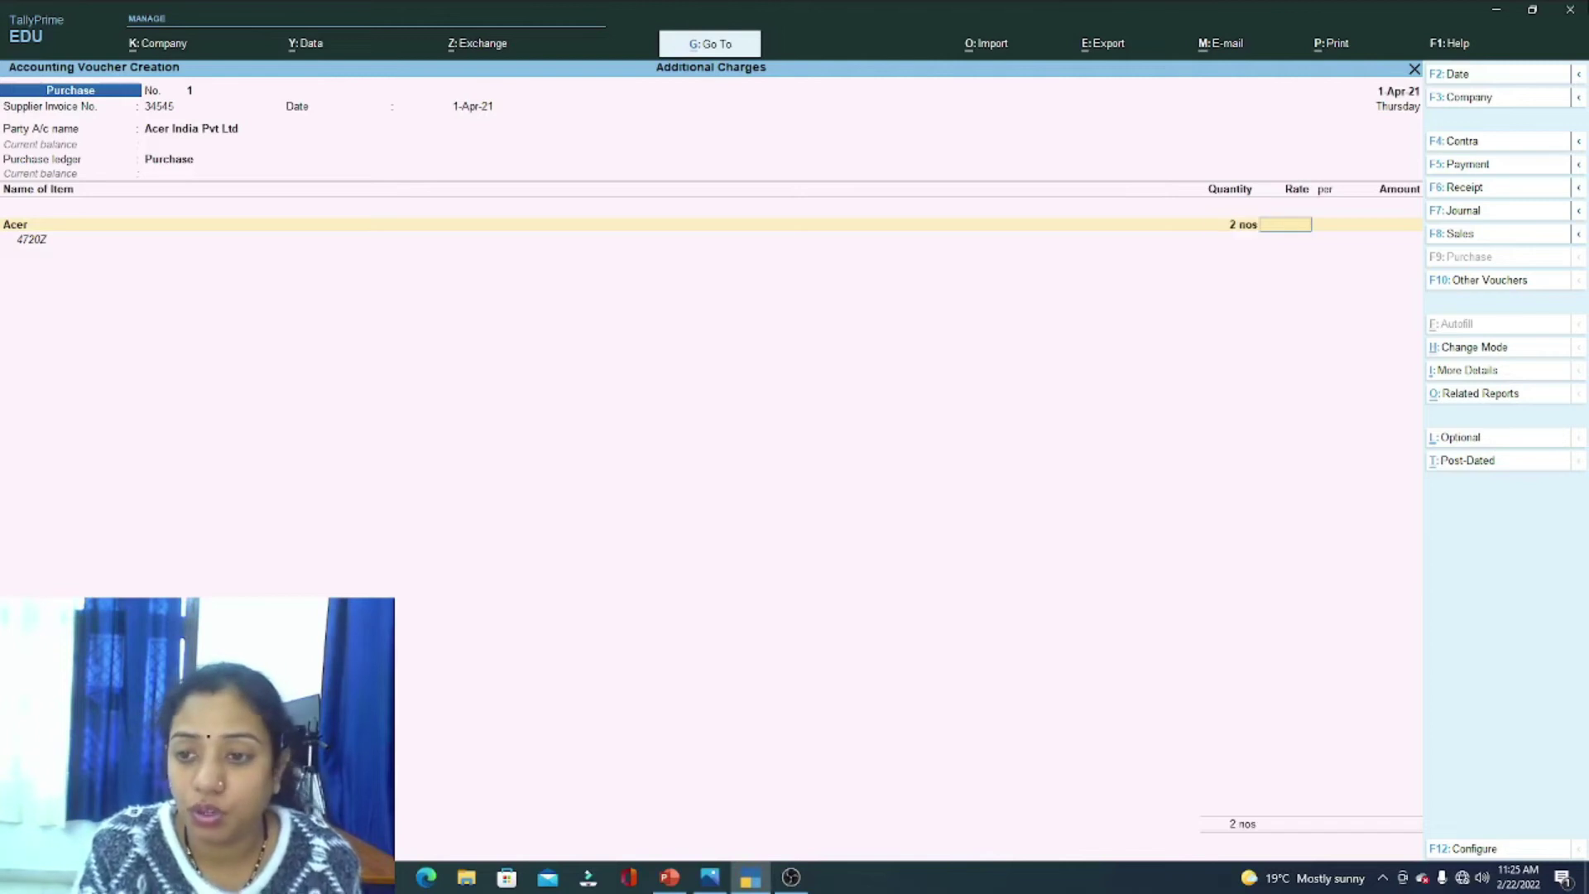
{"action": "type", "text": "30500"}
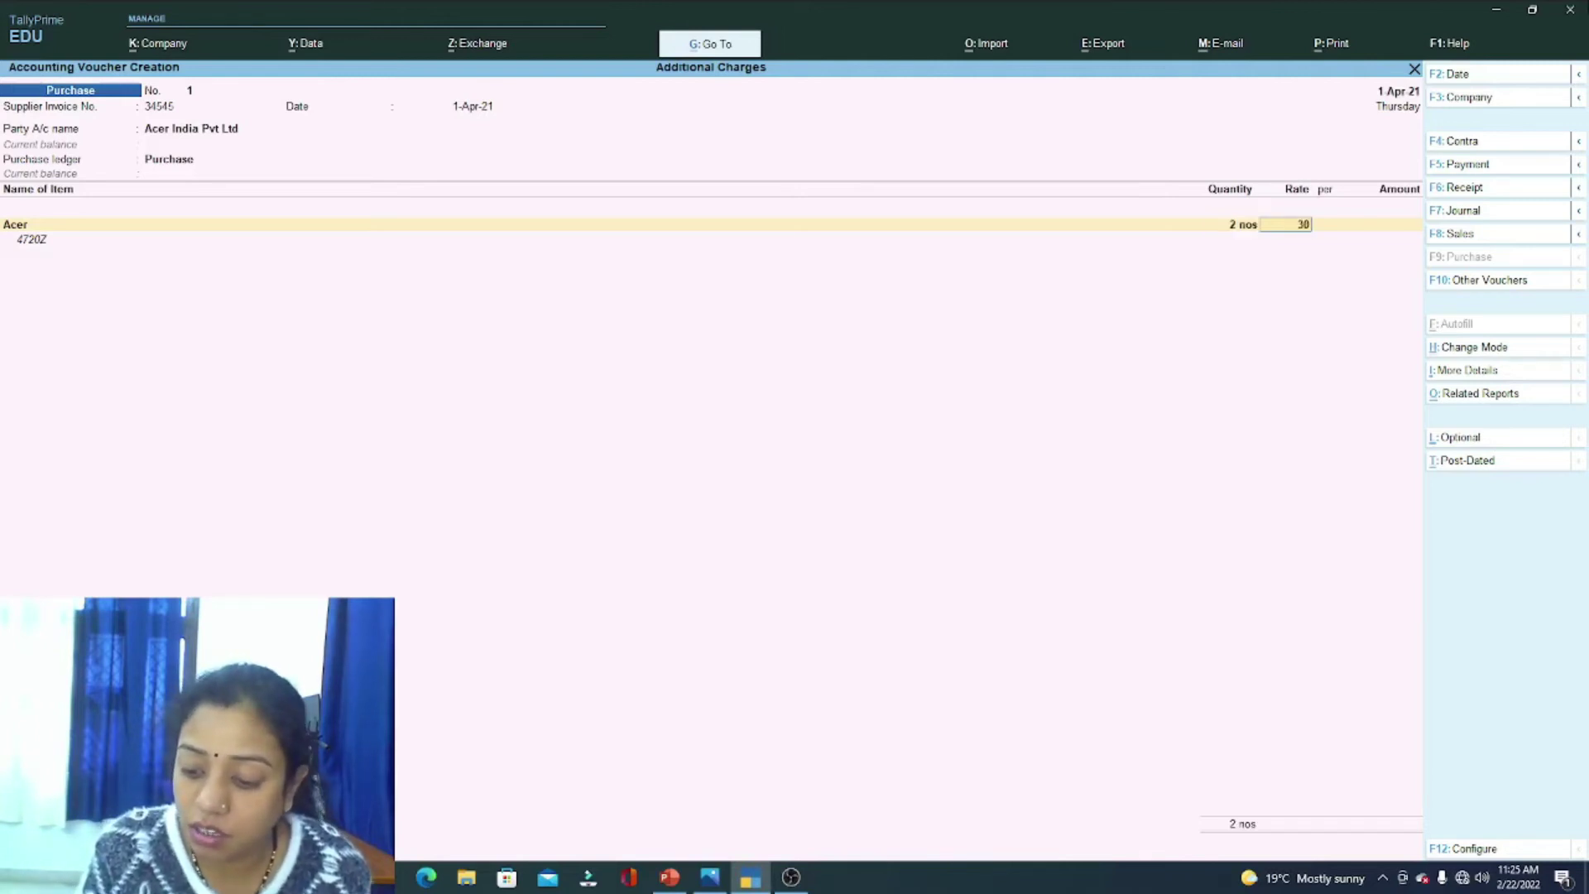
{"action": "key", "text": "Return"}
{"action": "key", "text": "Return"}
{"action": "key", "text": "Return"}
{"action": "key", "text": "Return"}
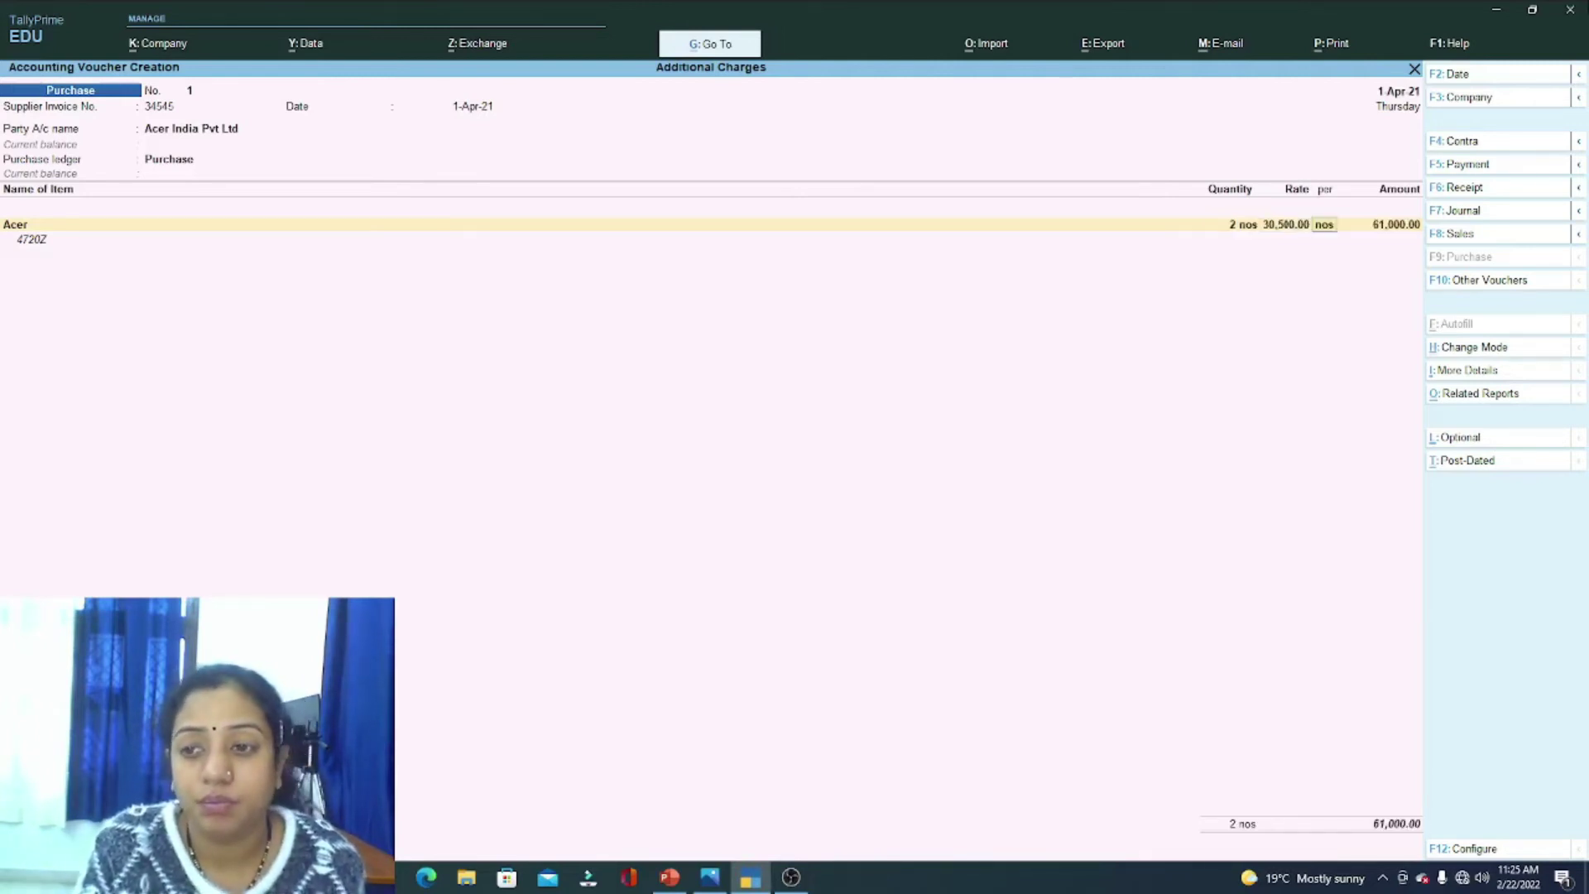
{"action": "key", "text": "Return"}
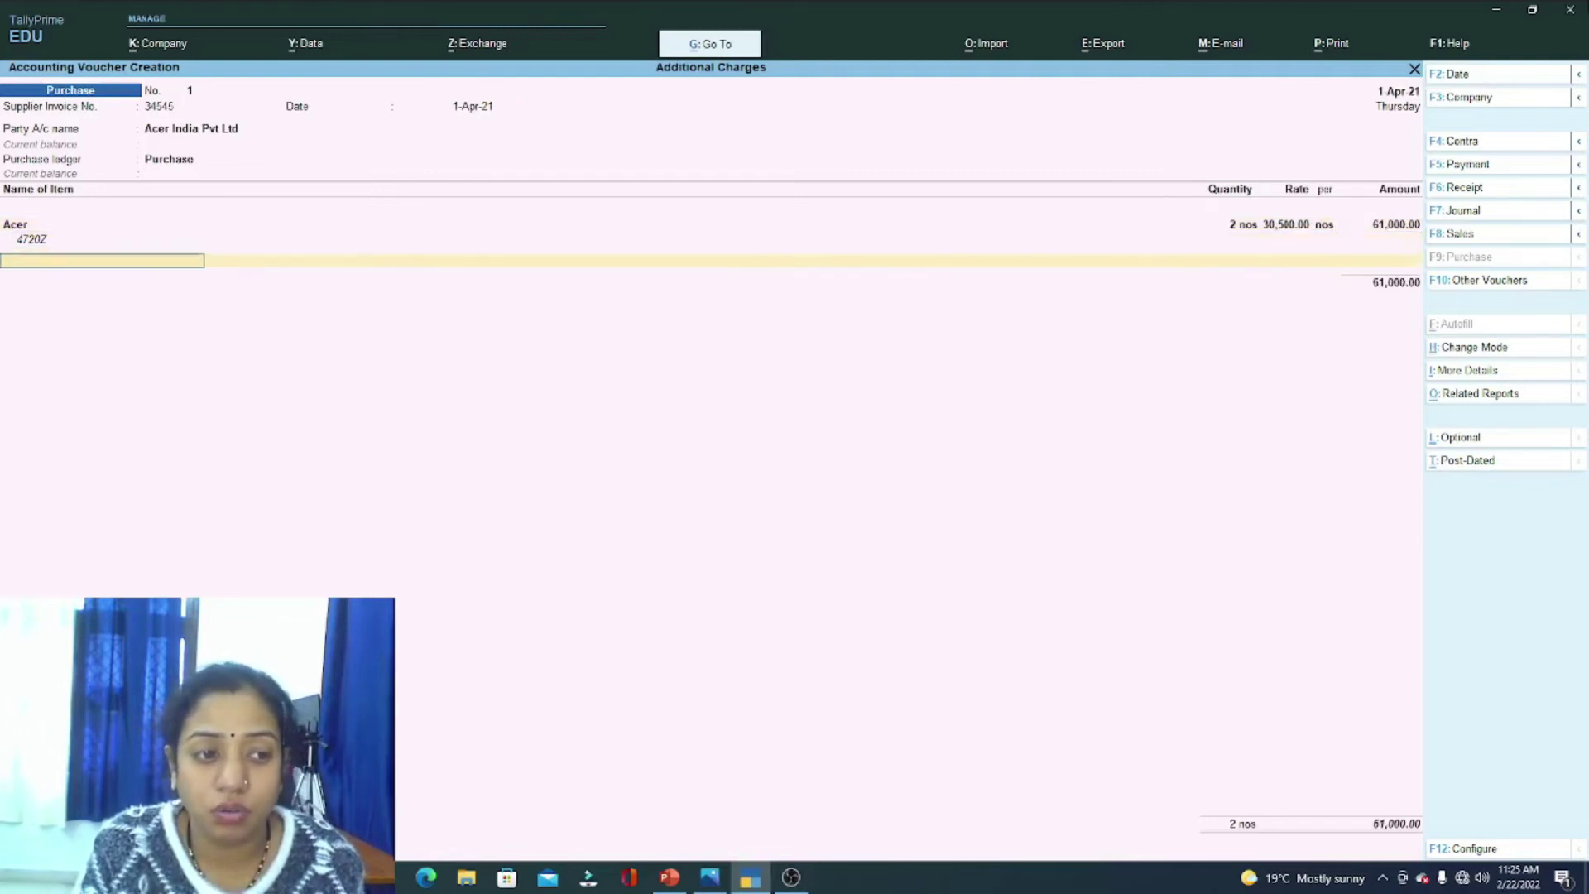
{"action": "key", "text": "alt"}
Step: Create stock item Compaq in nos and describe it as A901TU
{"action": "key", "text": "alt+c"}
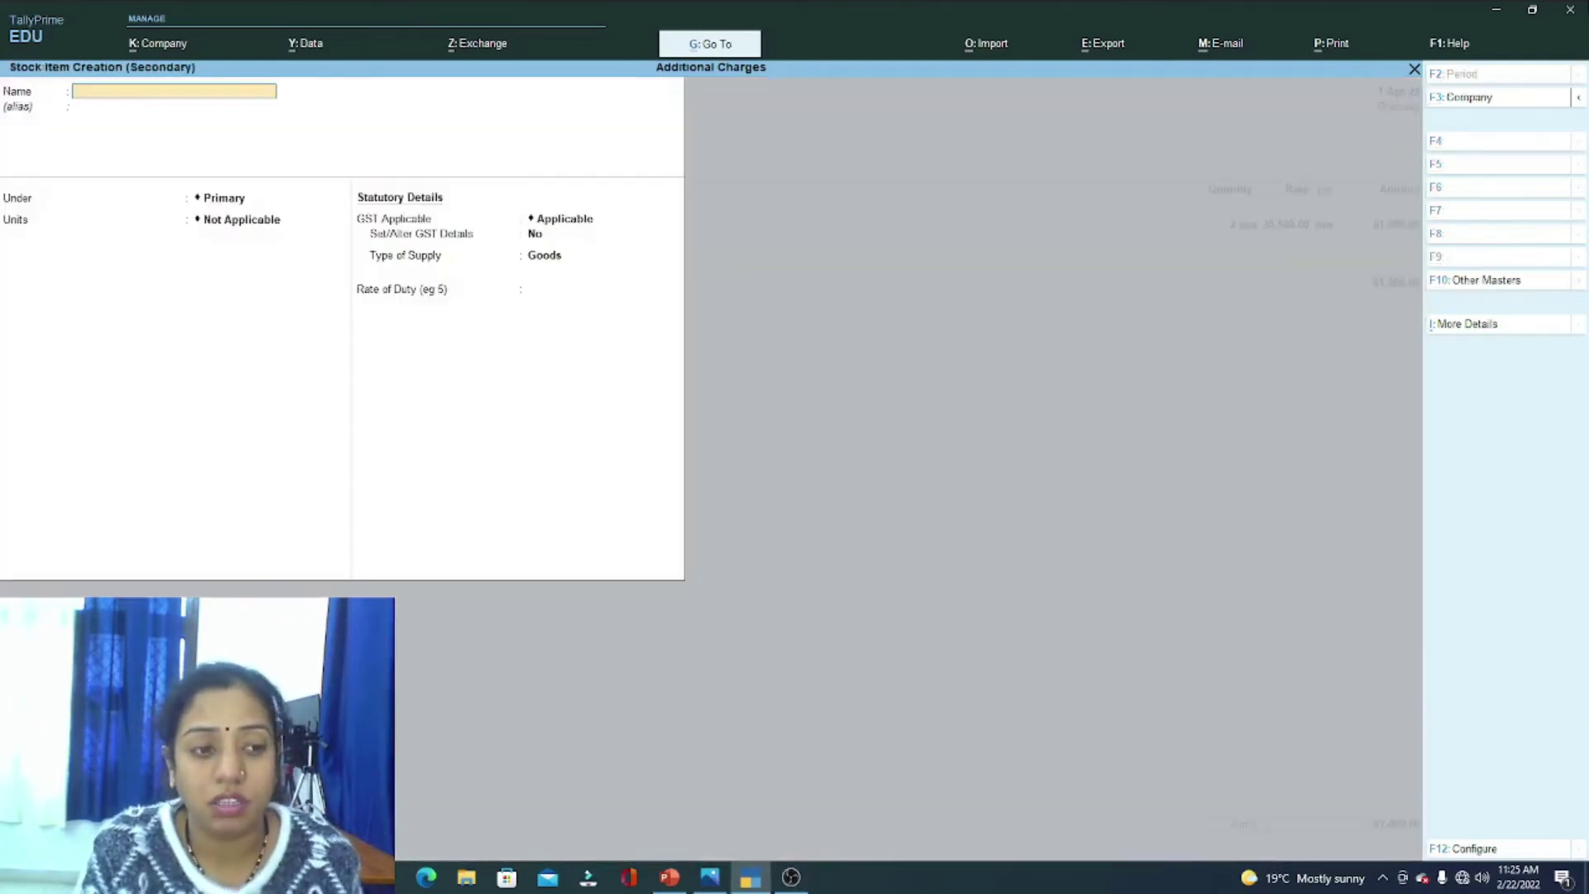
{"action": "type", "text": "Compacq"}
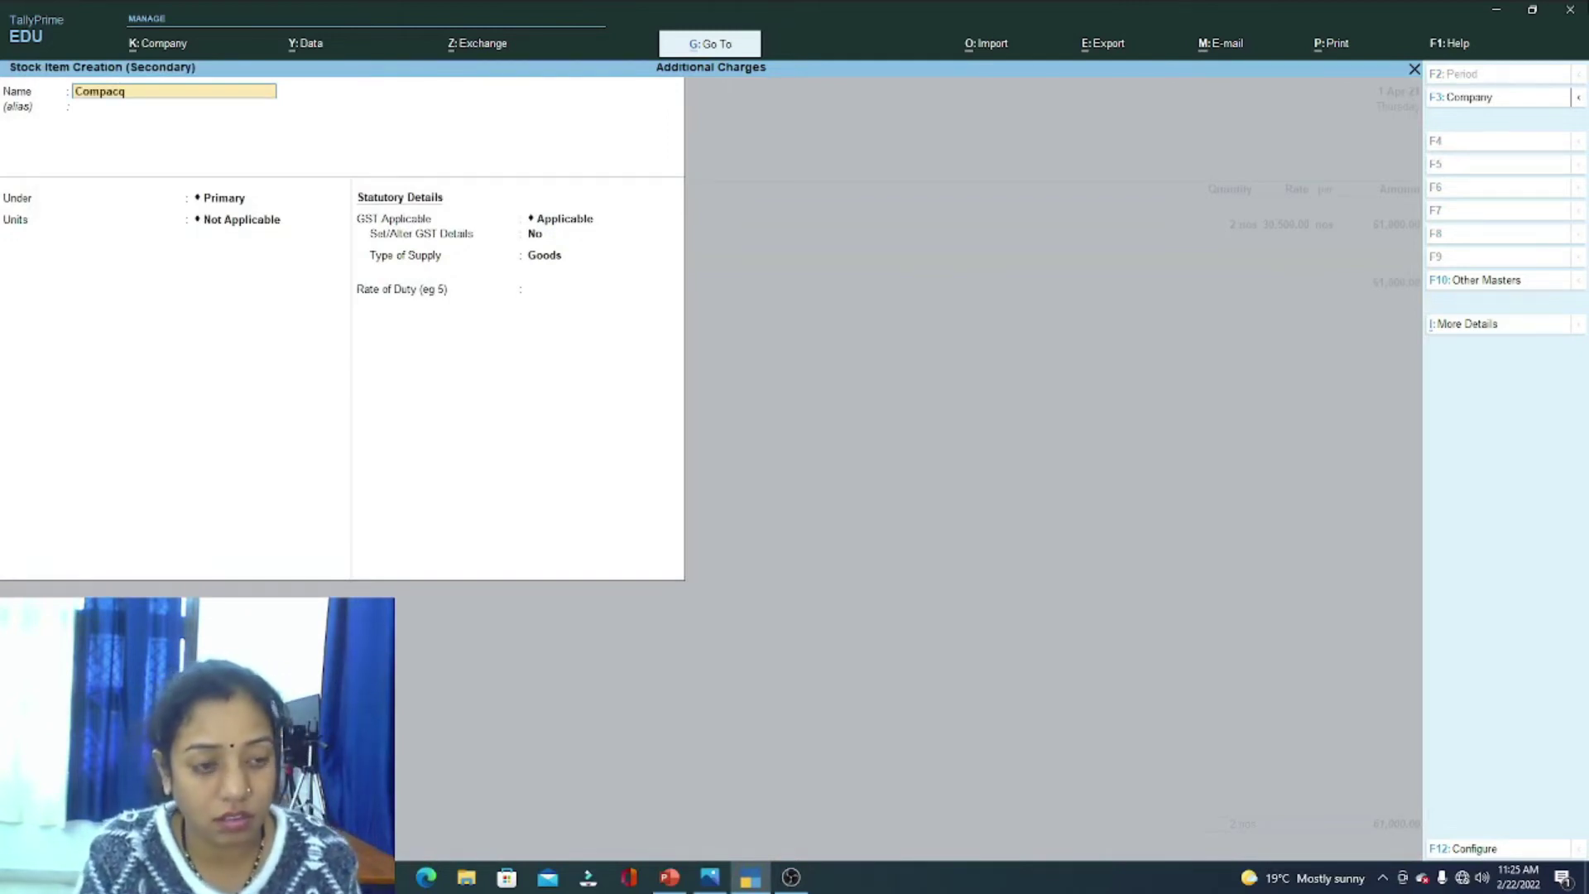
{"action": "key", "text": "Return"}
{"action": "key", "text": "Return"}
{"action": "key", "text": "BackSpace"}
{"action": "key", "text": "BackSpace"}
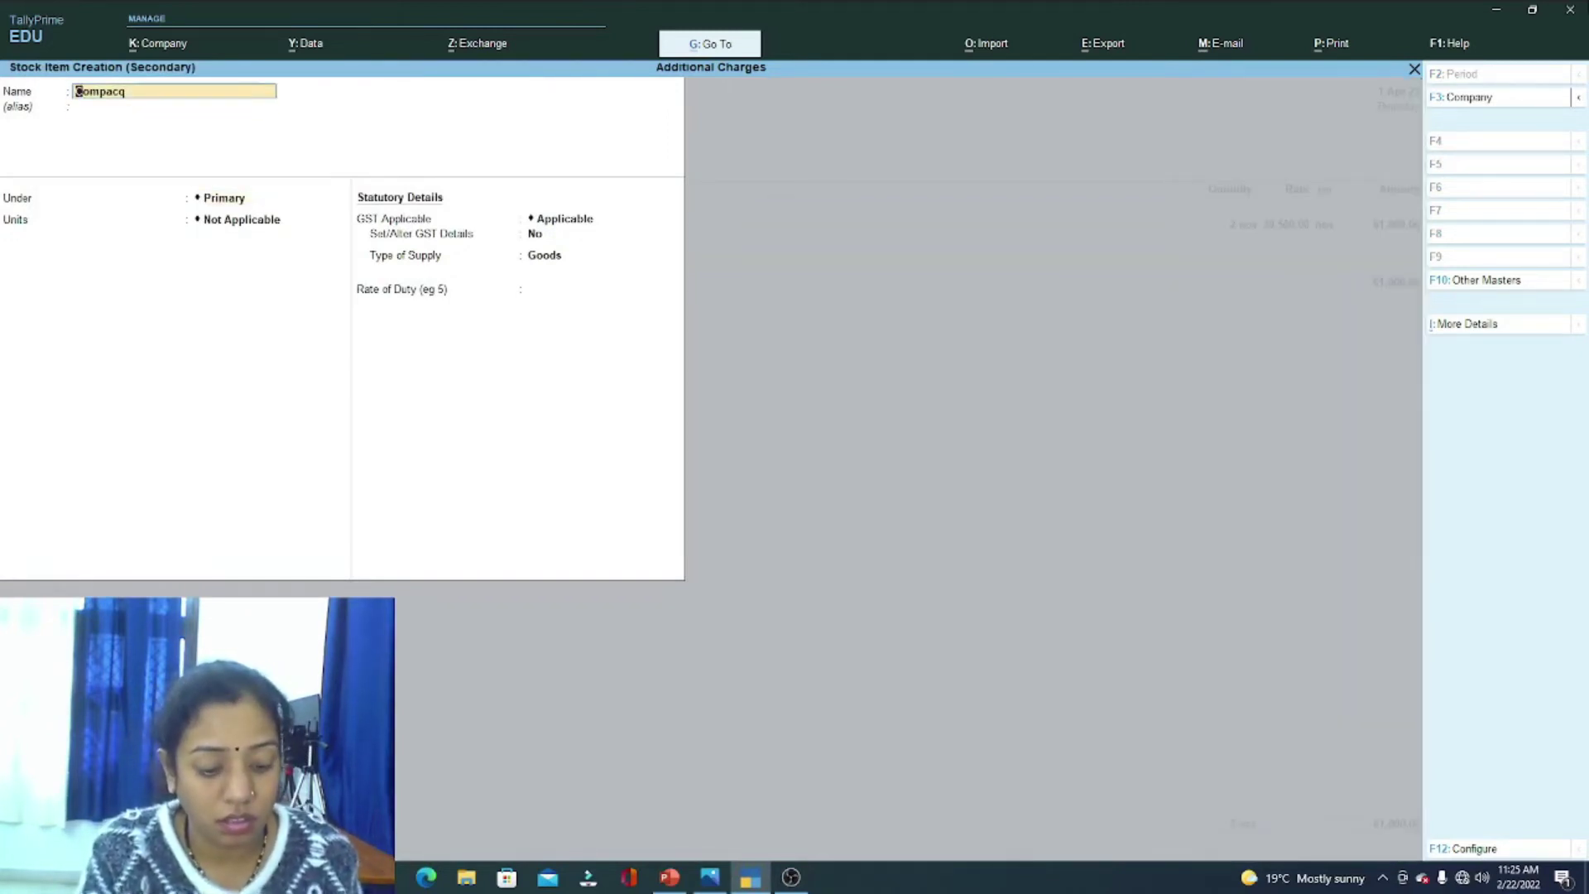
{"action": "type", "text": "Com"}
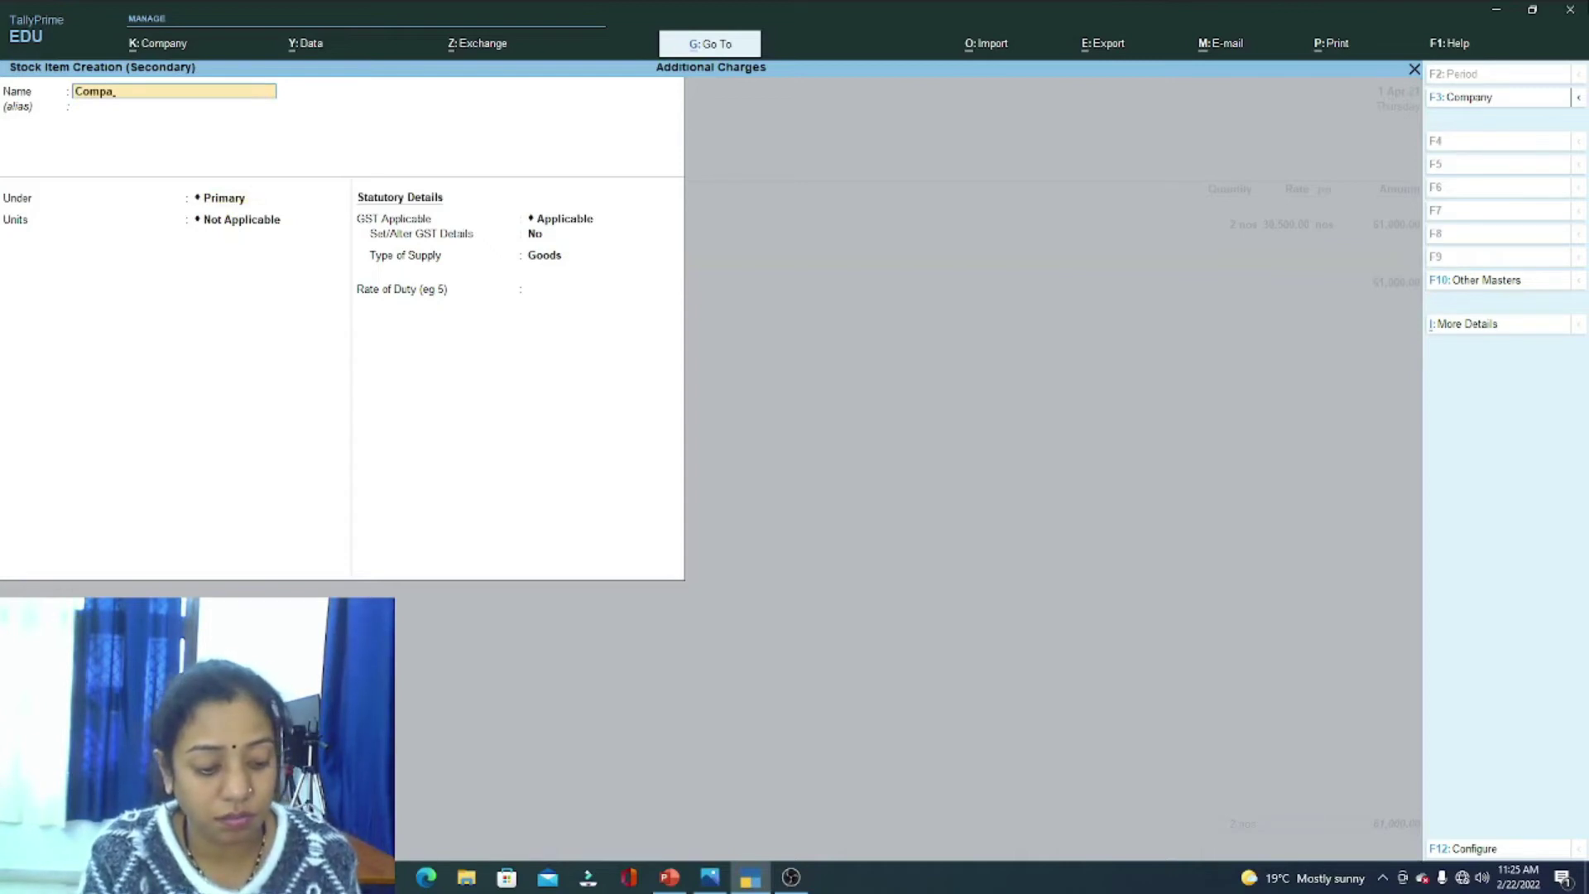
{"action": "key", "text": "Return"}
{"action": "key", "text": "Return"}
{"action": "key", "text": "Return"}
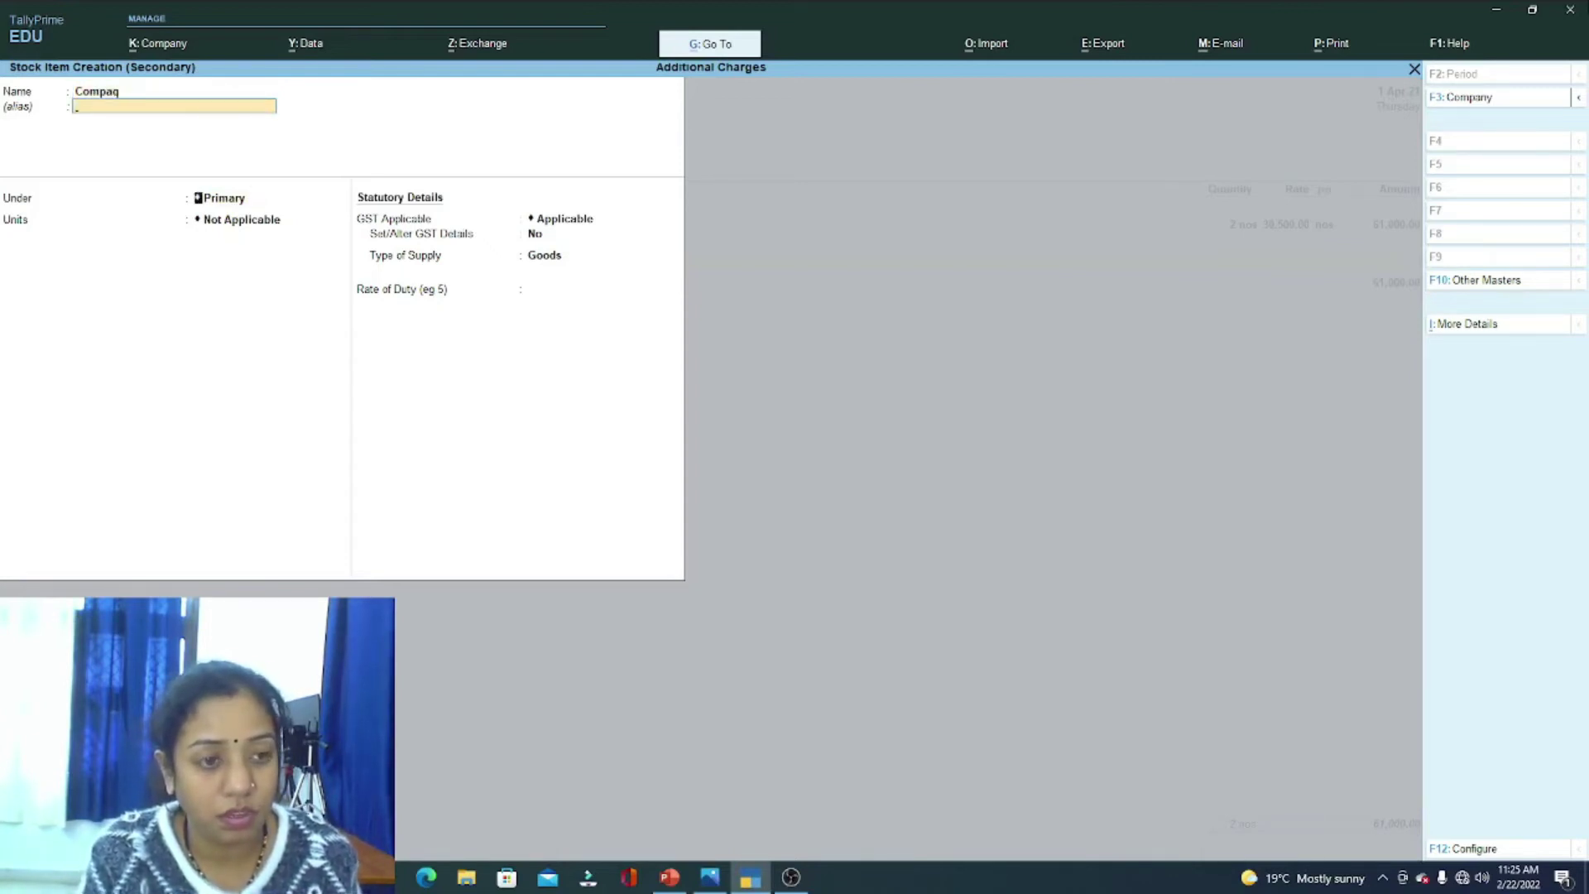
{"action": "key", "text": "Down"}
{"action": "key", "text": "Return"}
{"action": "key", "text": "Return"}
{"action": "key", "text": "Return"}
{"action": "key", "text": "Return"}
{"action": "key", "text": "Return"}
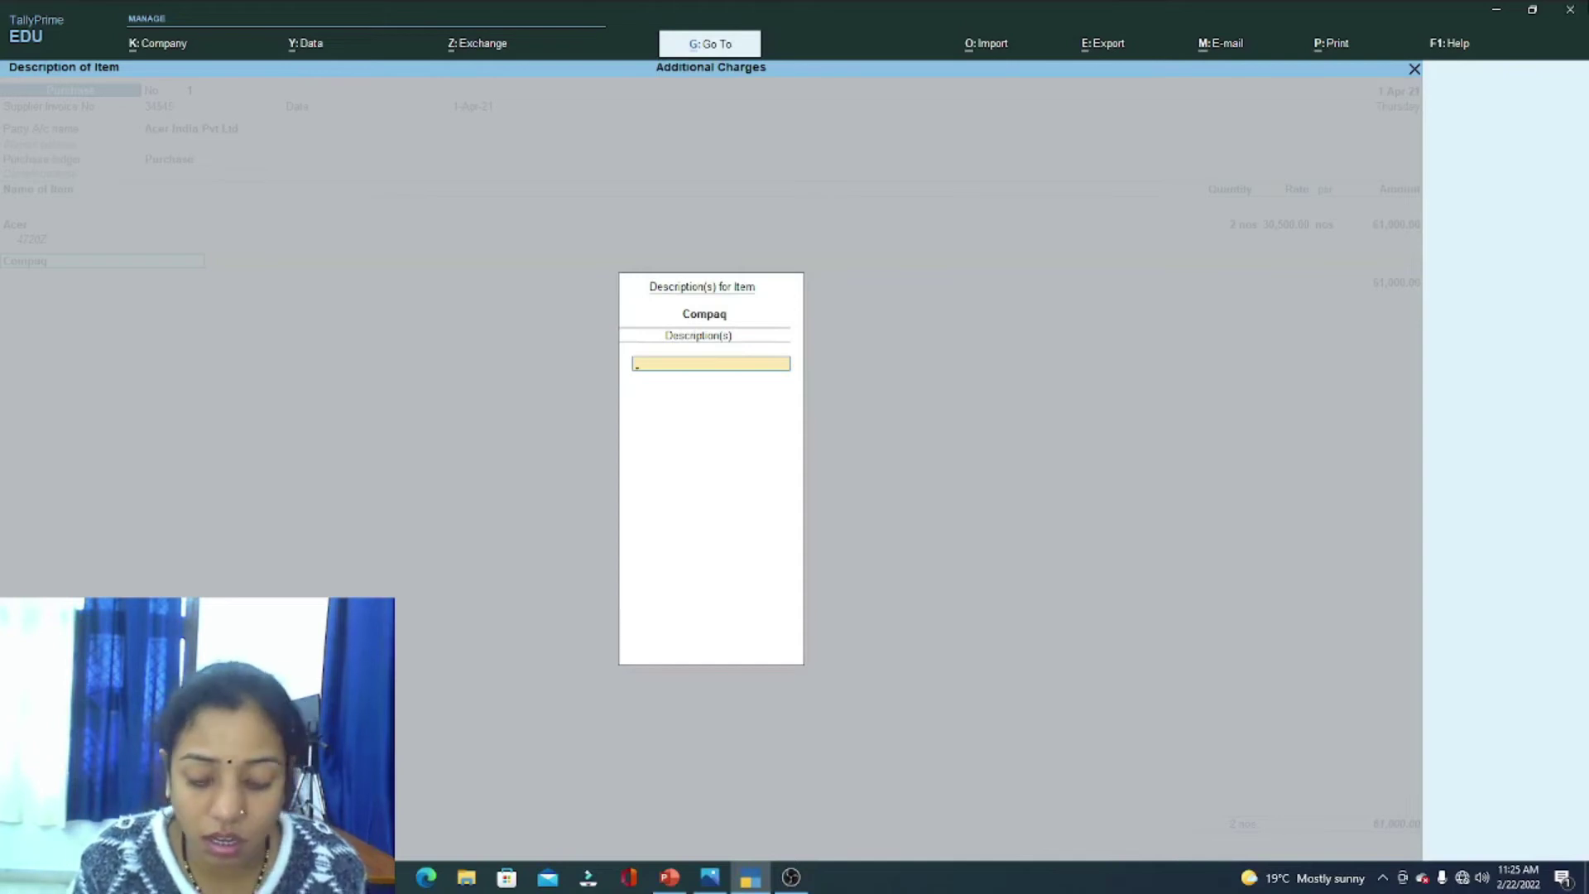
{"action": "type", "text": "A"}
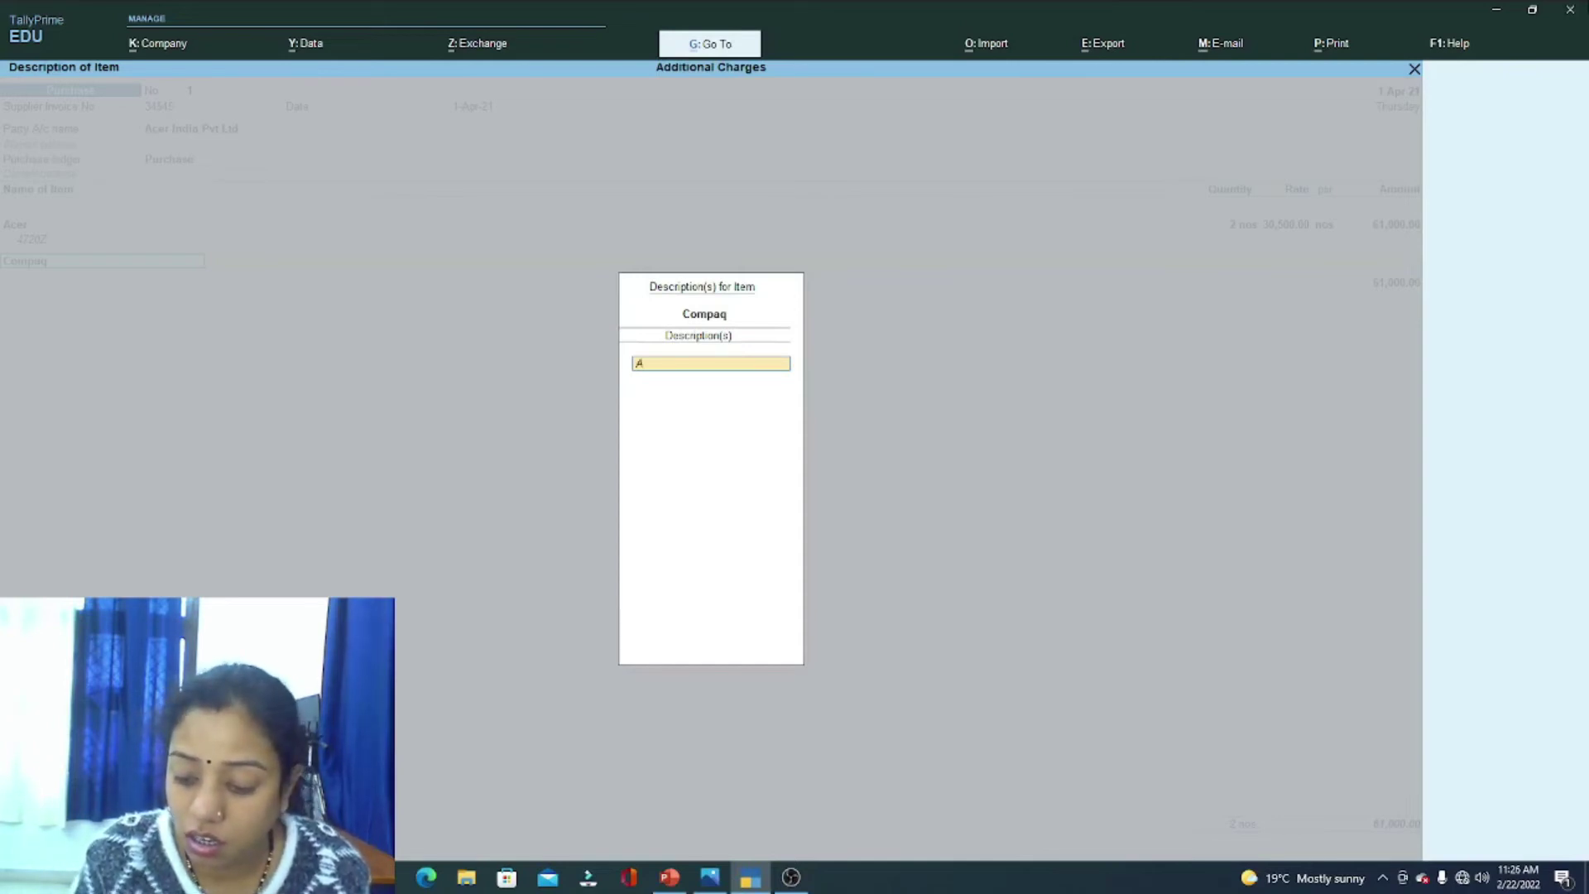
{"action": "type", "text": "901TU"}
{"action": "key", "text": "Return"}
{"action": "key", "text": "Return"}
{"action": "key", "text": "Return"}
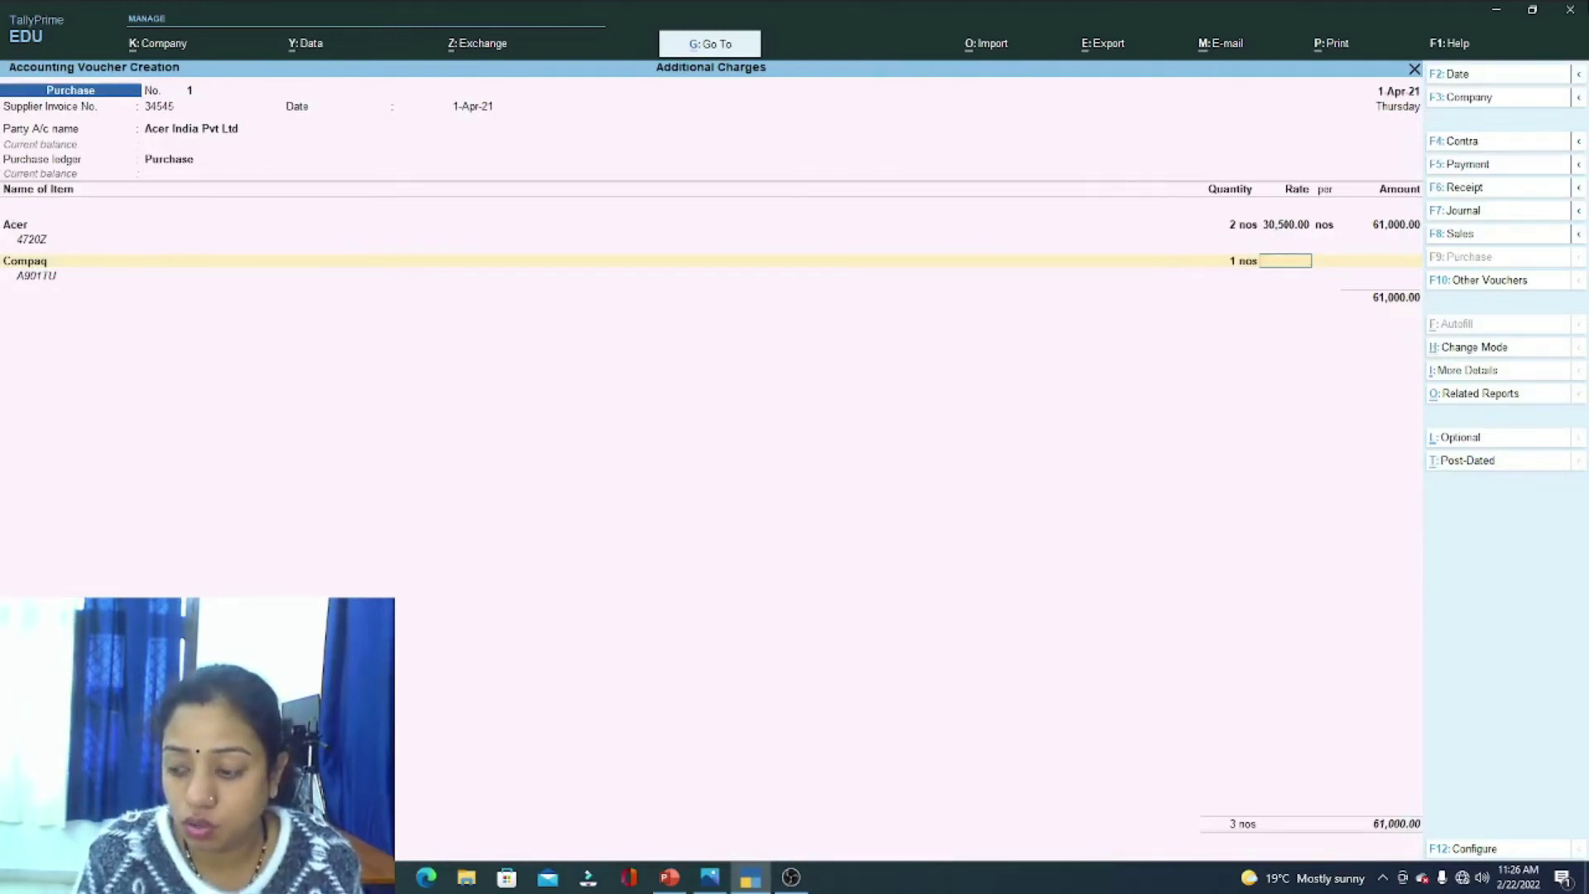
Step: Enter Compaq's rate of 35,500, bringing the voucher total to 96,500
{"action": "left_click", "coordinate": [709, 877]}
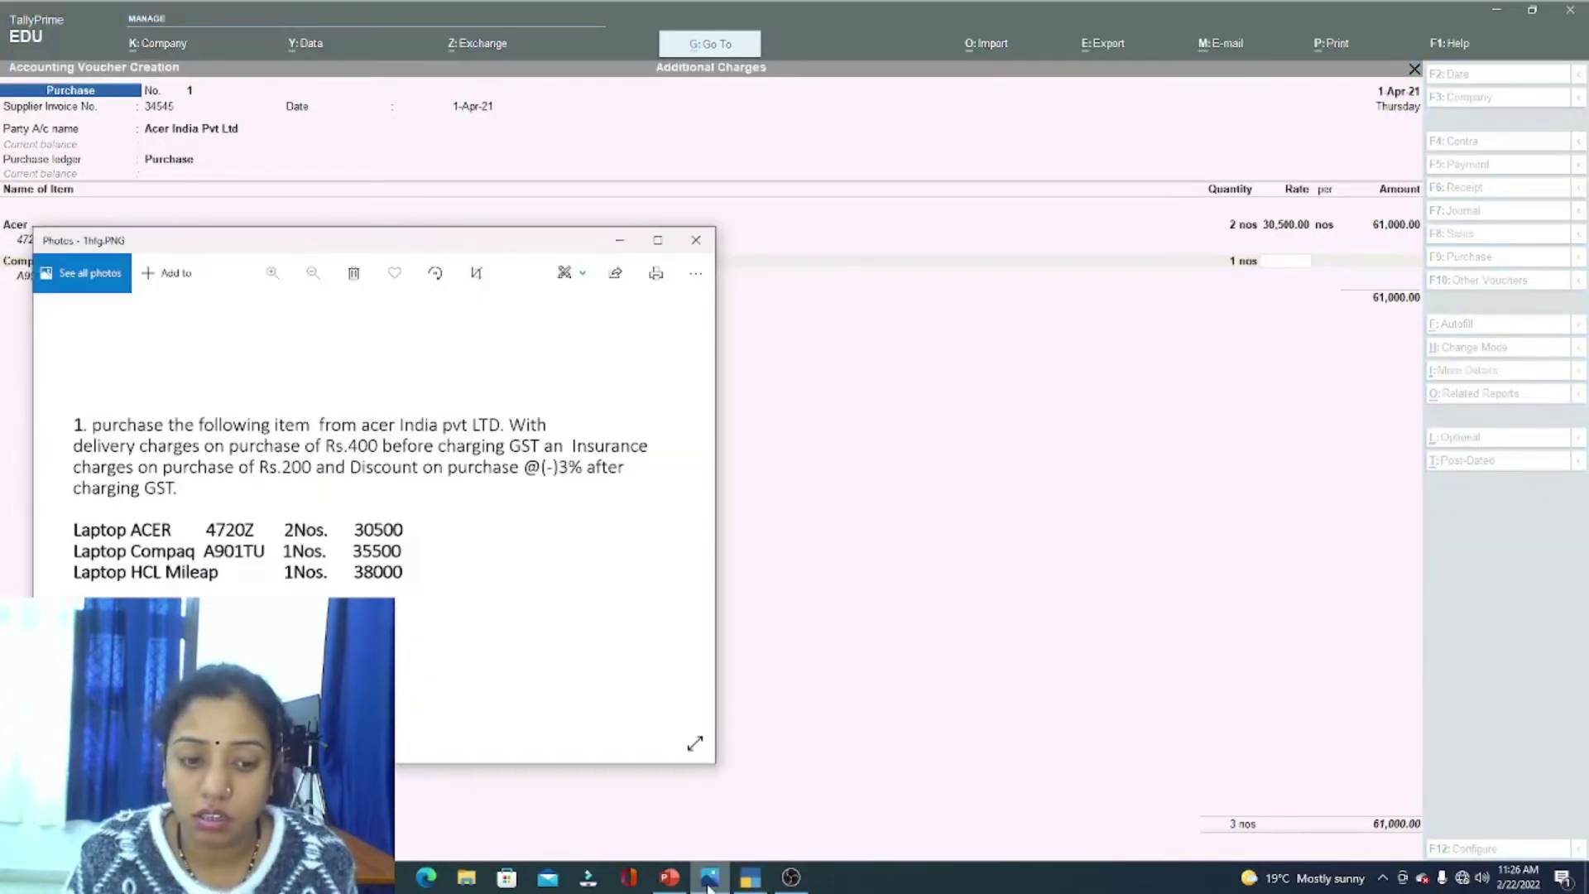
{"action": "left_click", "coordinate": [709, 877]}
{"action": "type", "text": "35,500"}
{"action": "key", "text": "Return"}
{"action": "key", "text": "Return"}
{"action": "key", "text": "Return"}
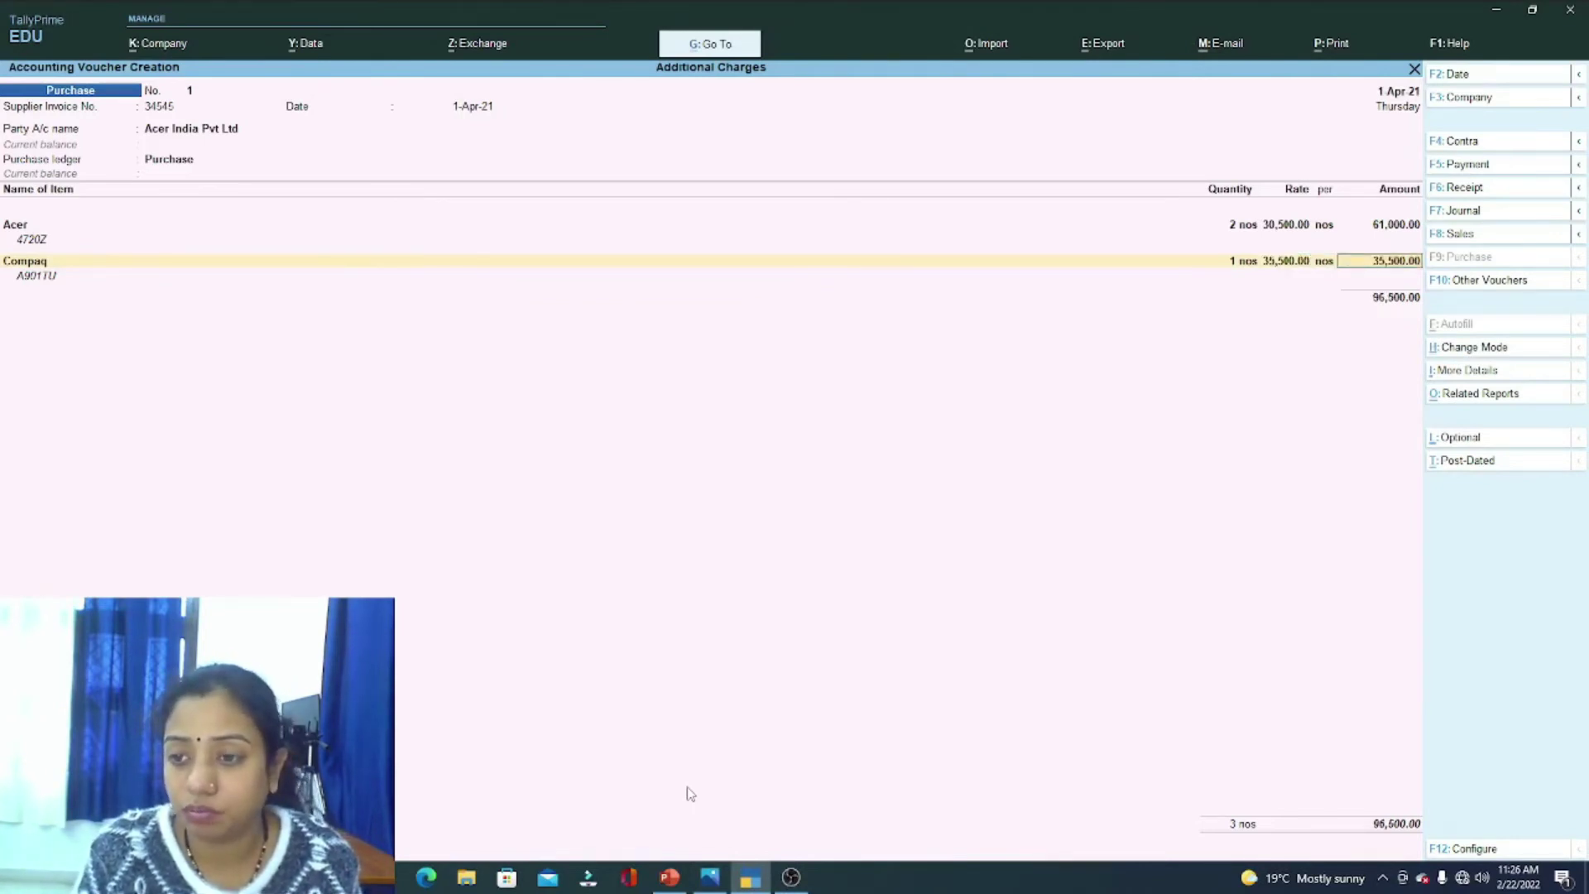
{"action": "key", "text": "Return"}
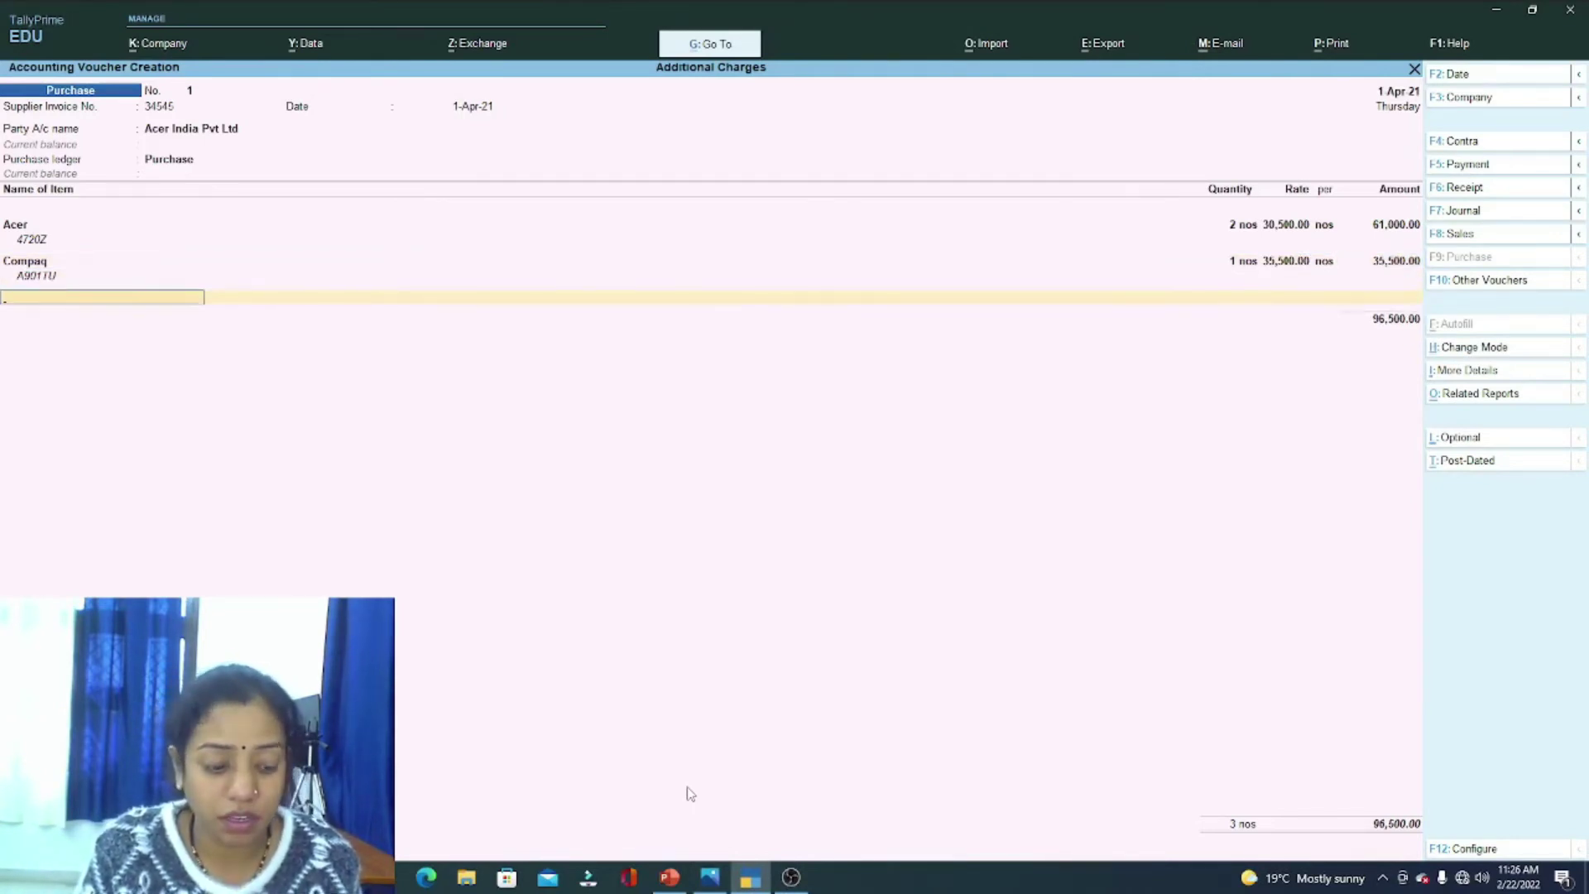
Step: Create the new stock item Hcl with nos as its unit
{"action": "key", "text": "alt+c"}
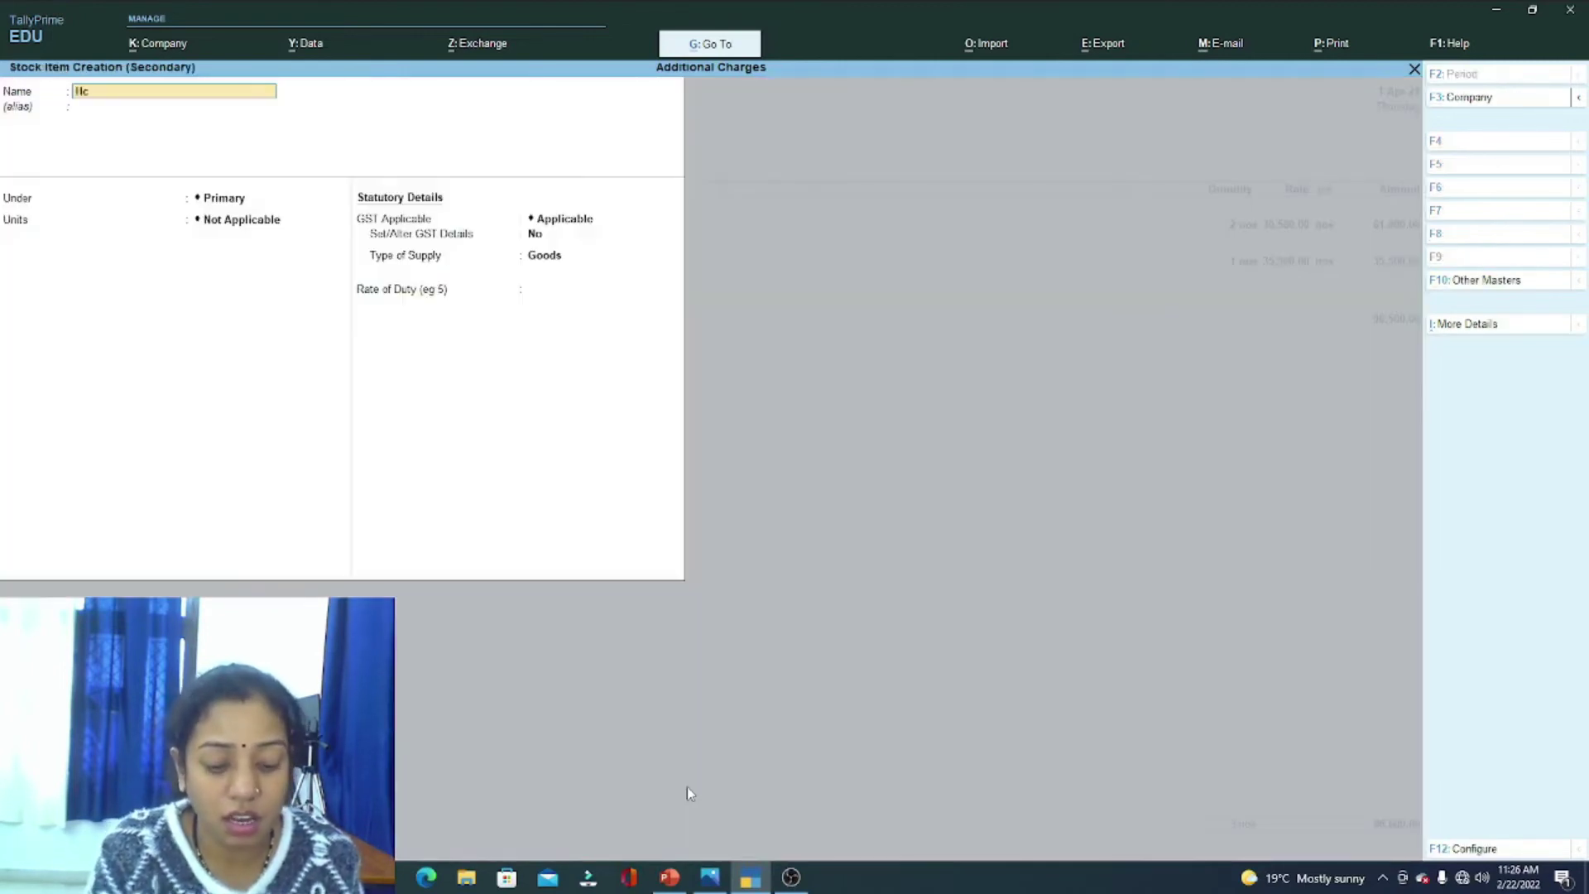
{"action": "type", "text": "Hcl"}
{"action": "key", "text": "Return"}
{"action": "key", "text": "Return"}
{"action": "key", "text": "Return"}
{"action": "key", "text": "Down"}
{"action": "key", "text": "Return"}
{"action": "key", "text": "Return"}
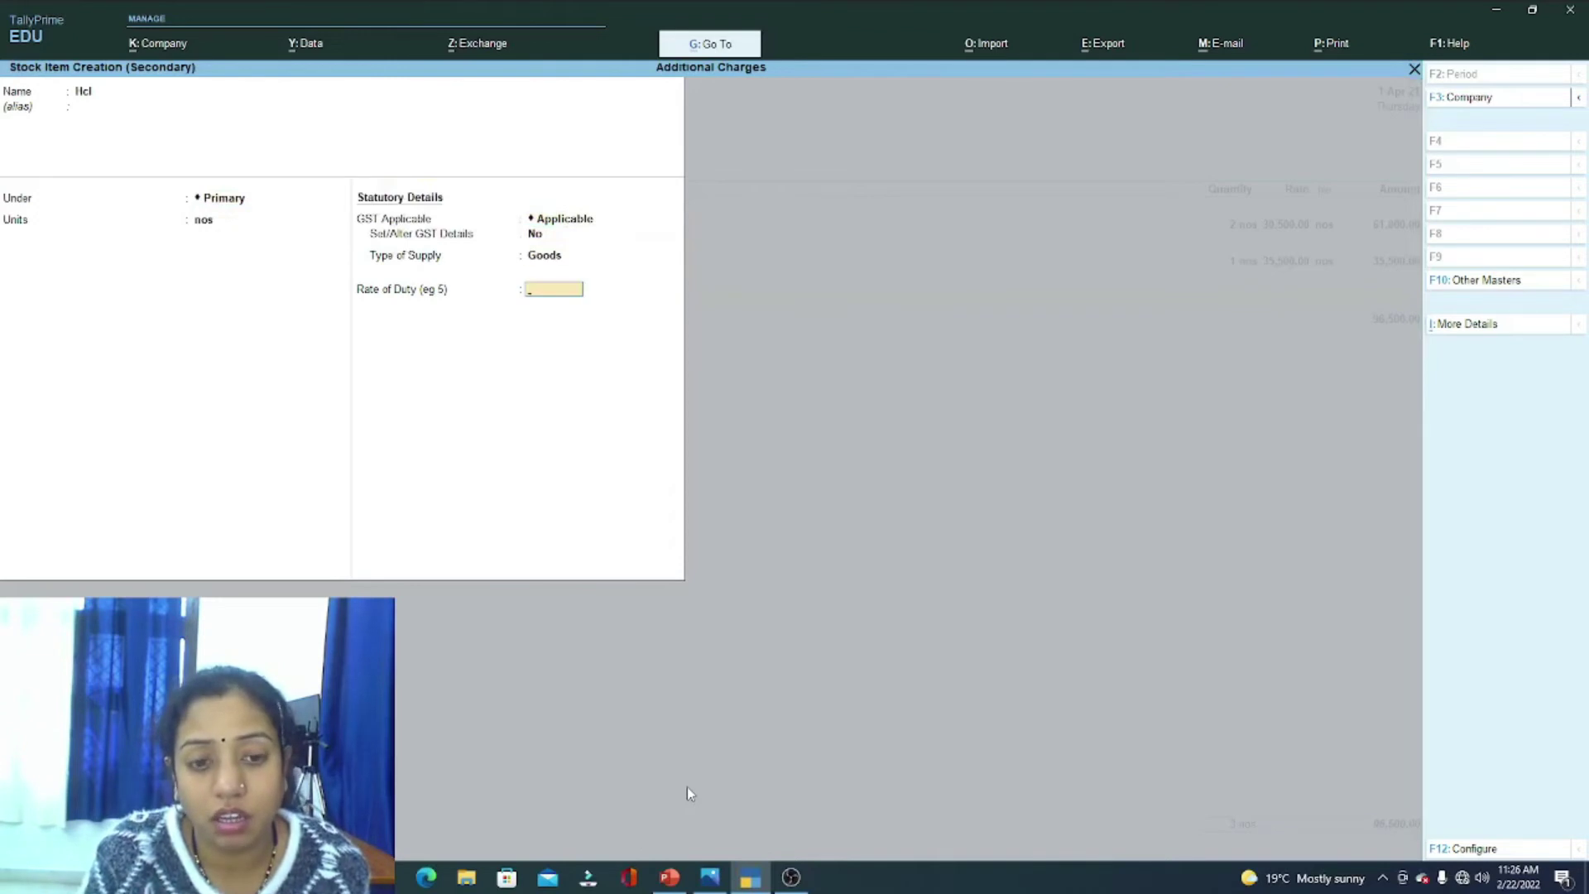
{"action": "key", "text": "Return"}
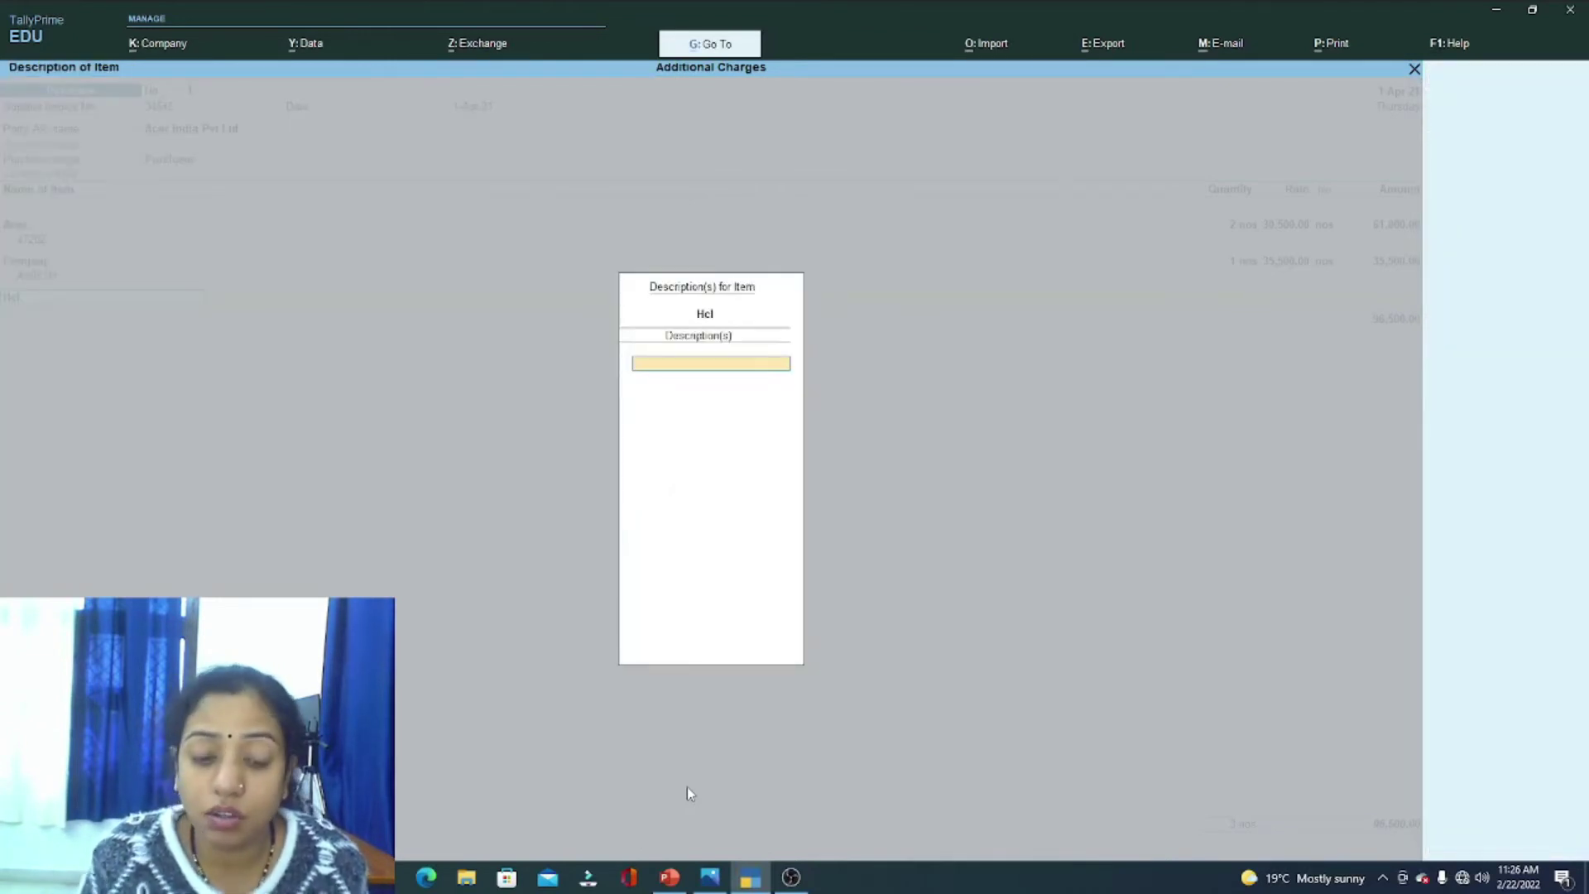
Step: Enter Hcl on the voucher as 1 nos at a rate of 38,000
{"action": "left_click", "coordinate": [725, 882]}
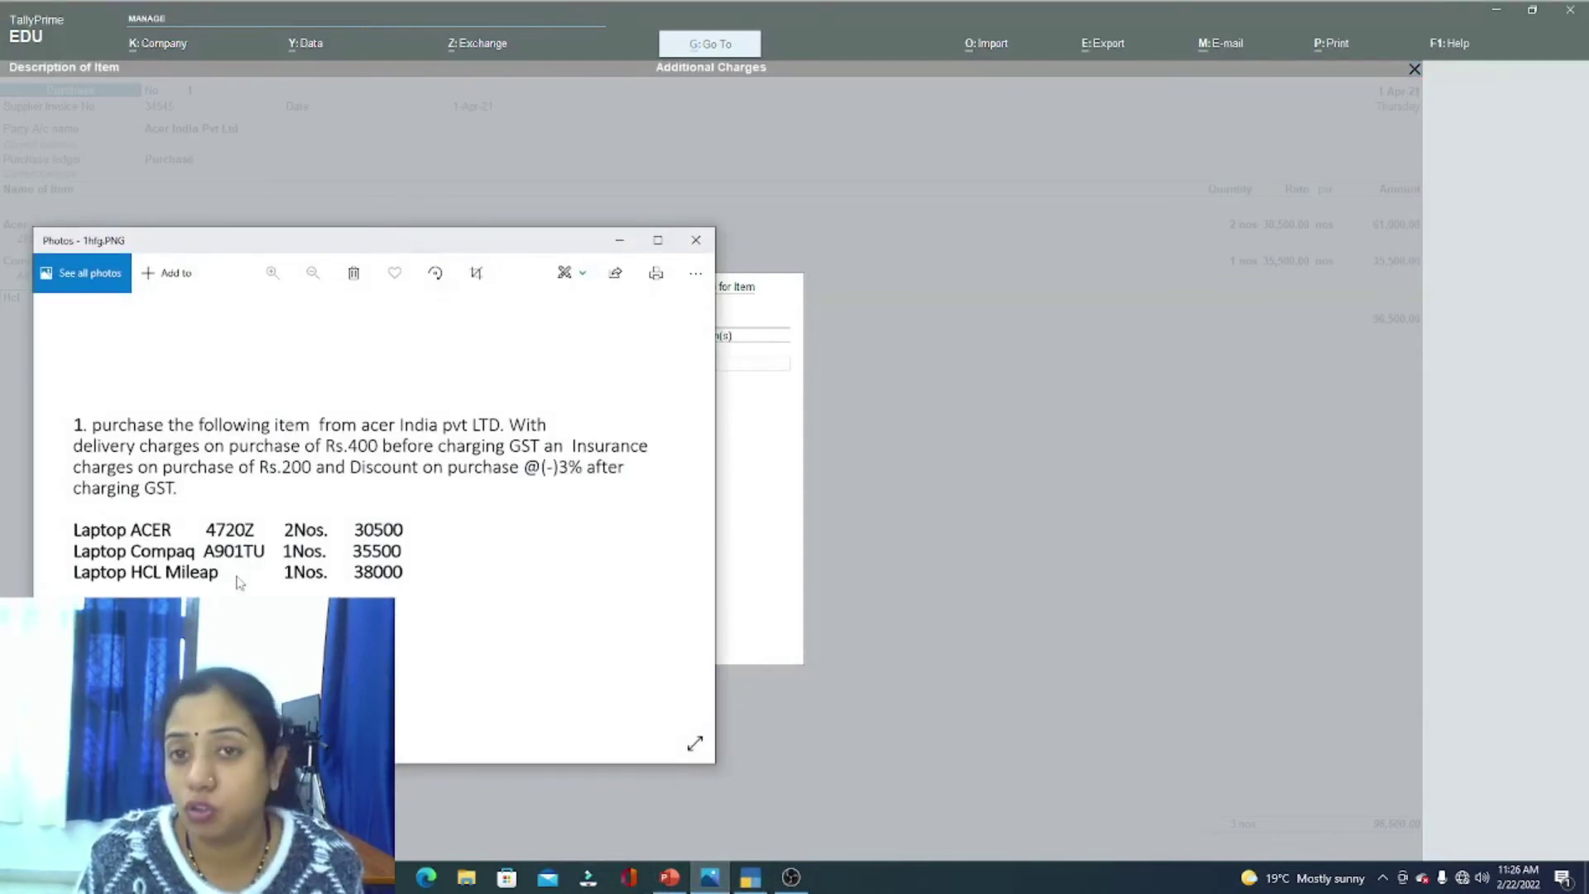
{"action": "left_click", "coordinate": [629, 249]}
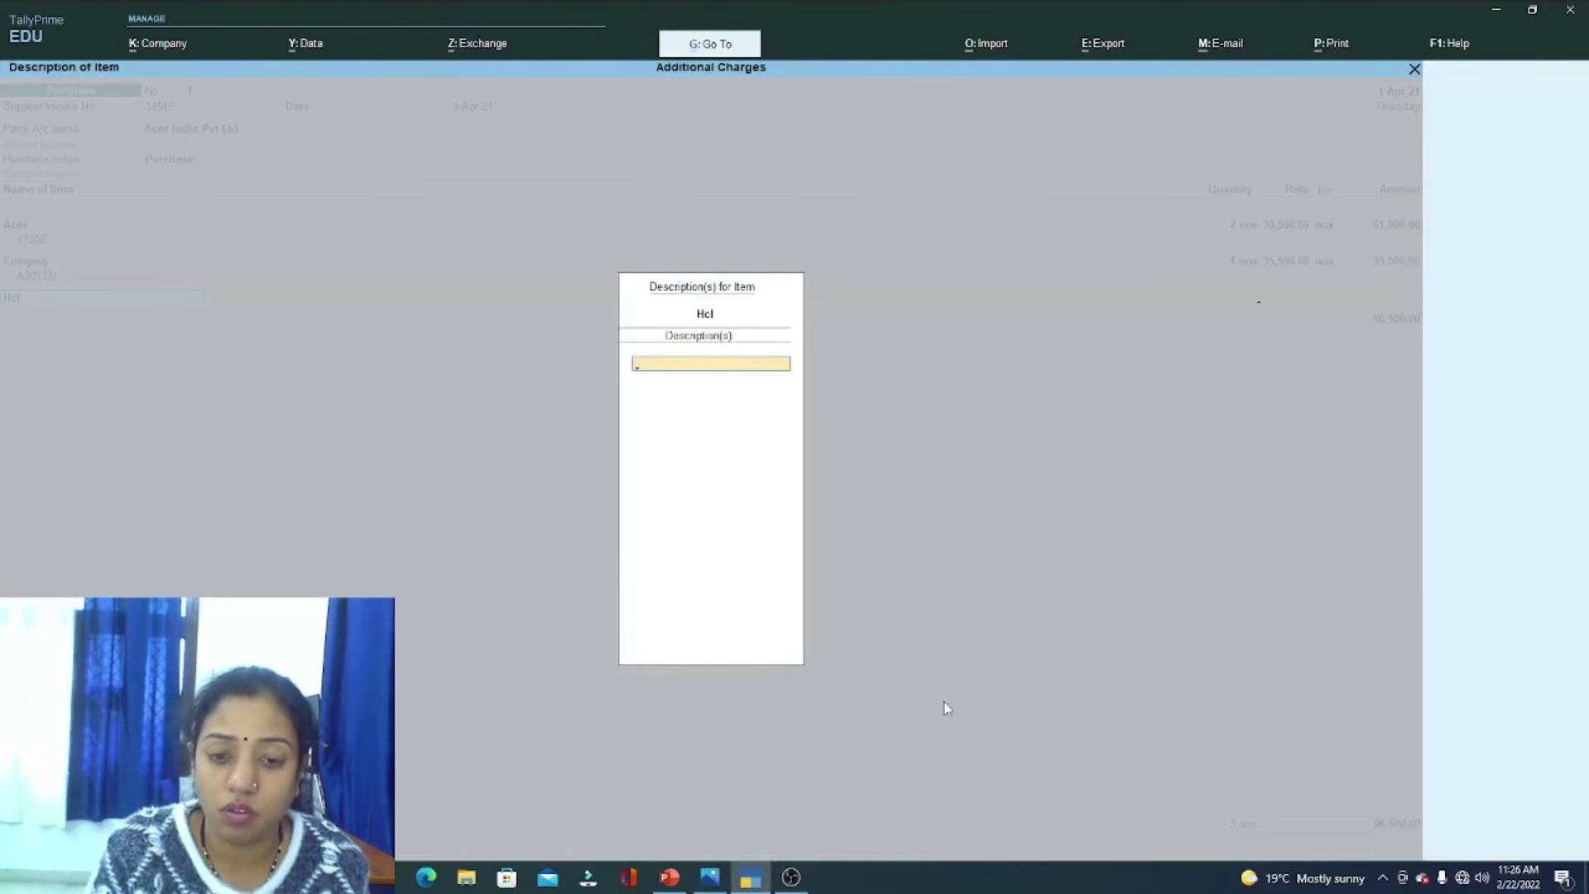
{"action": "key", "text": "Return"}
{"action": "key", "text": "Return"}
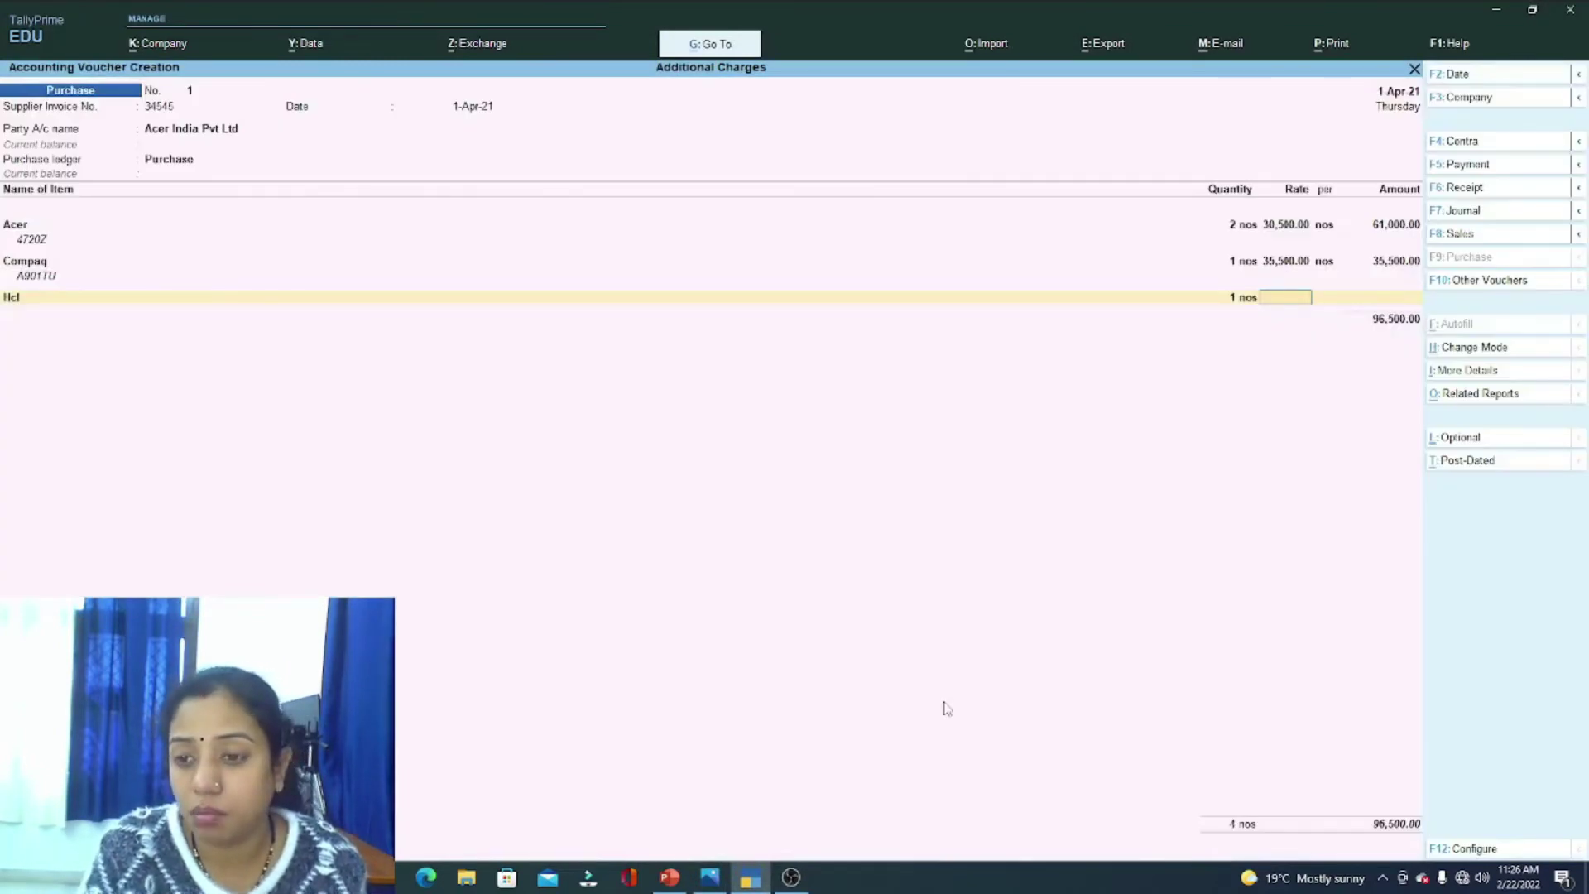
{"action": "type", "text": "38"}
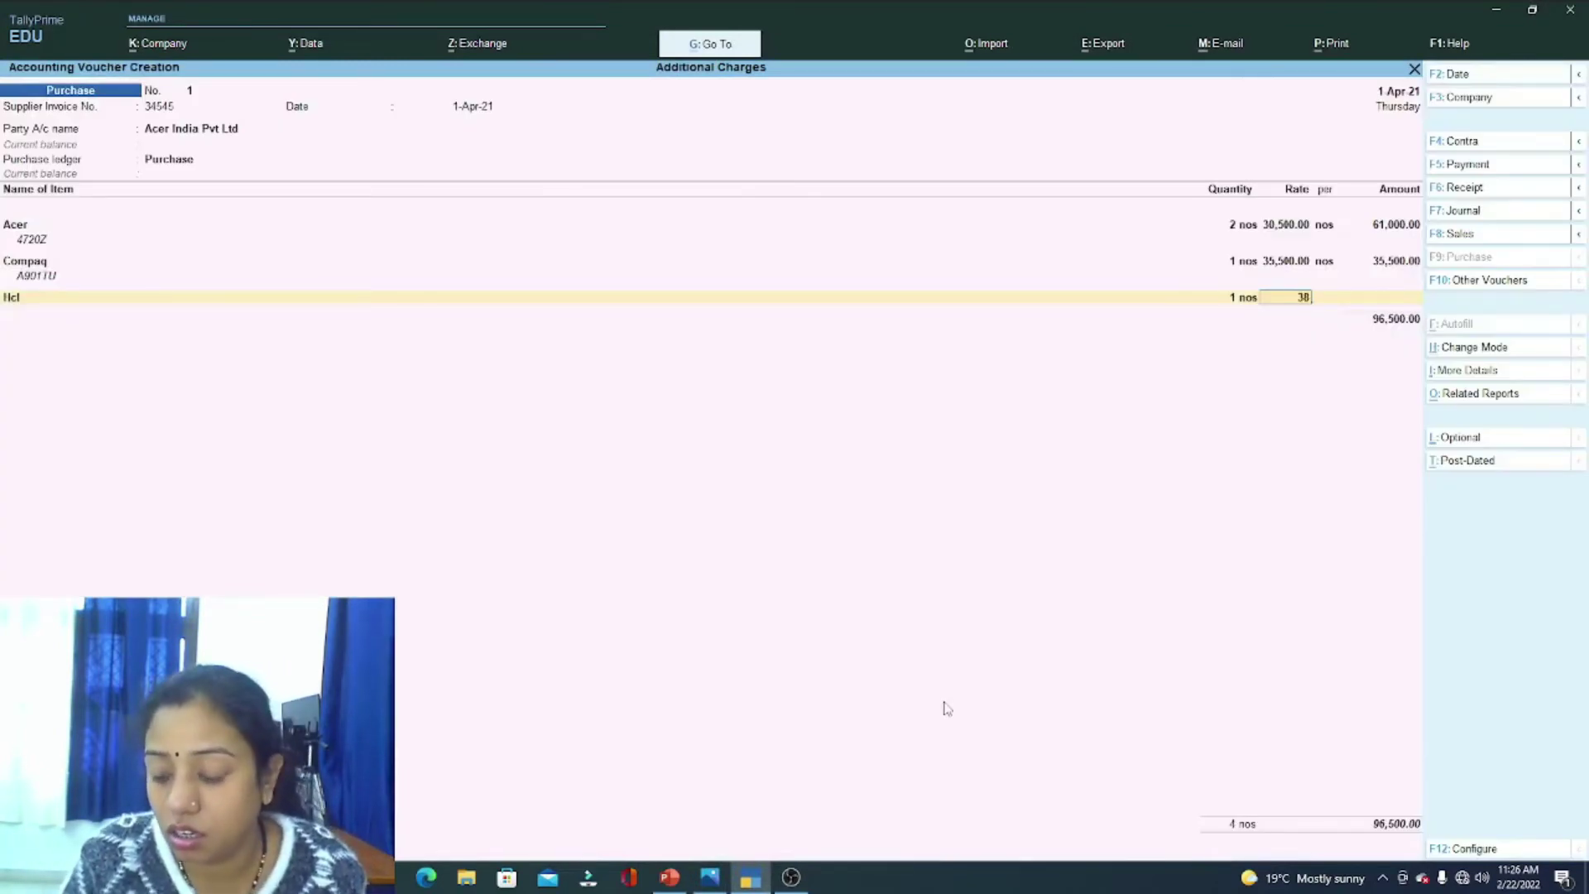
{"action": "type", "text": "5"}
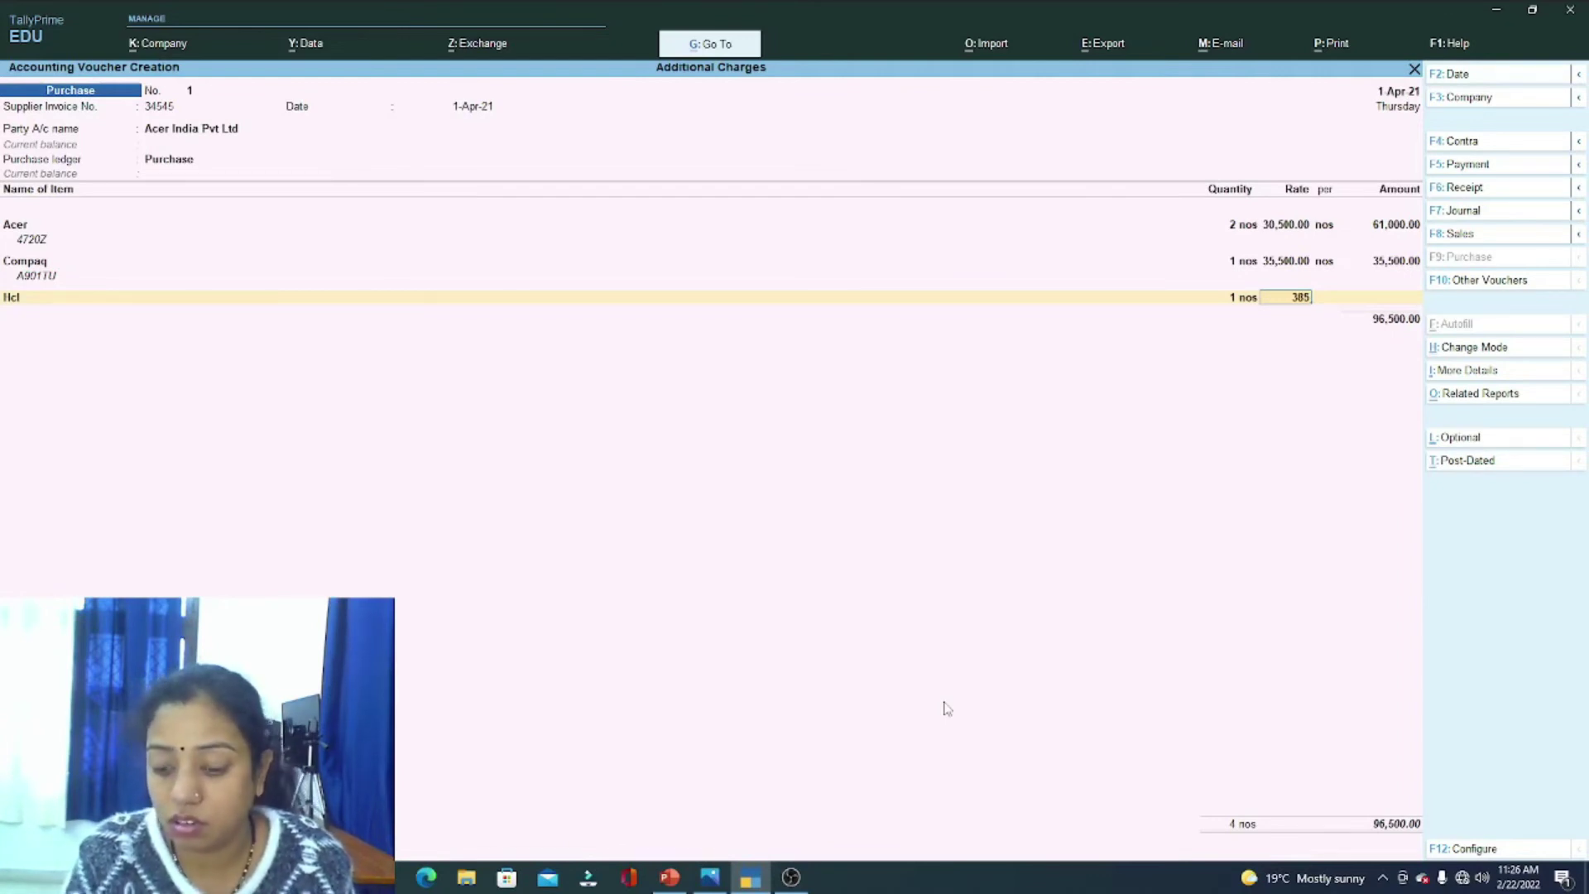
{"action": "key", "text": "BackSpace"}
{"action": "type", "text": "000"}
{"action": "key", "text": "Return"}
{"action": "key", "text": "Return"}
{"action": "key", "text": "Return"}
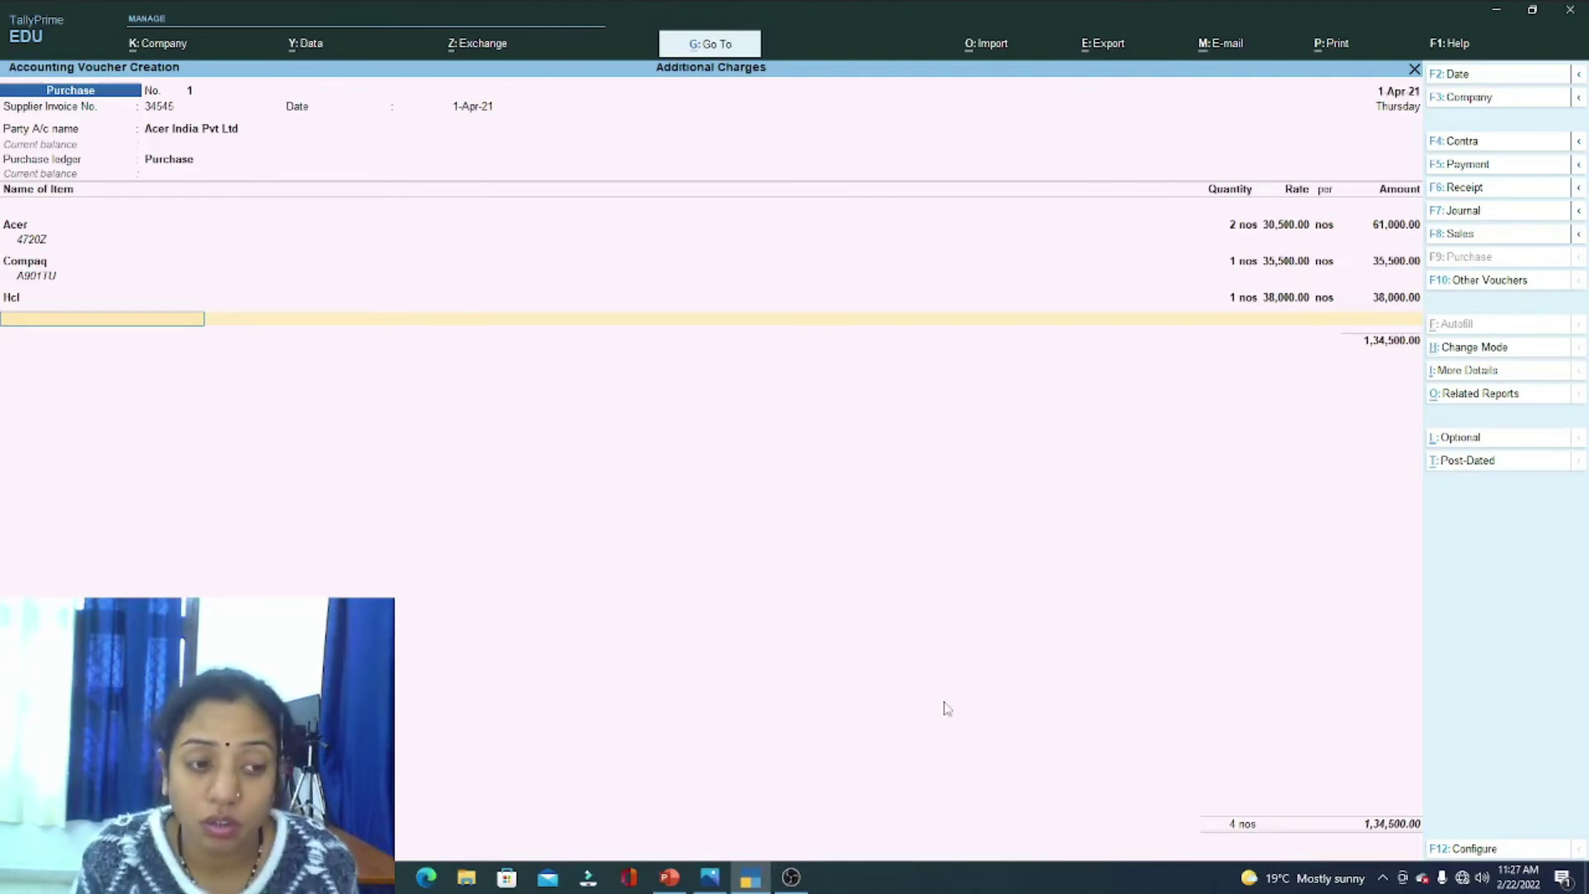
Step: End the item list after Hcl, discarding an unneeded stock item form
{"action": "key", "text": "Return"}
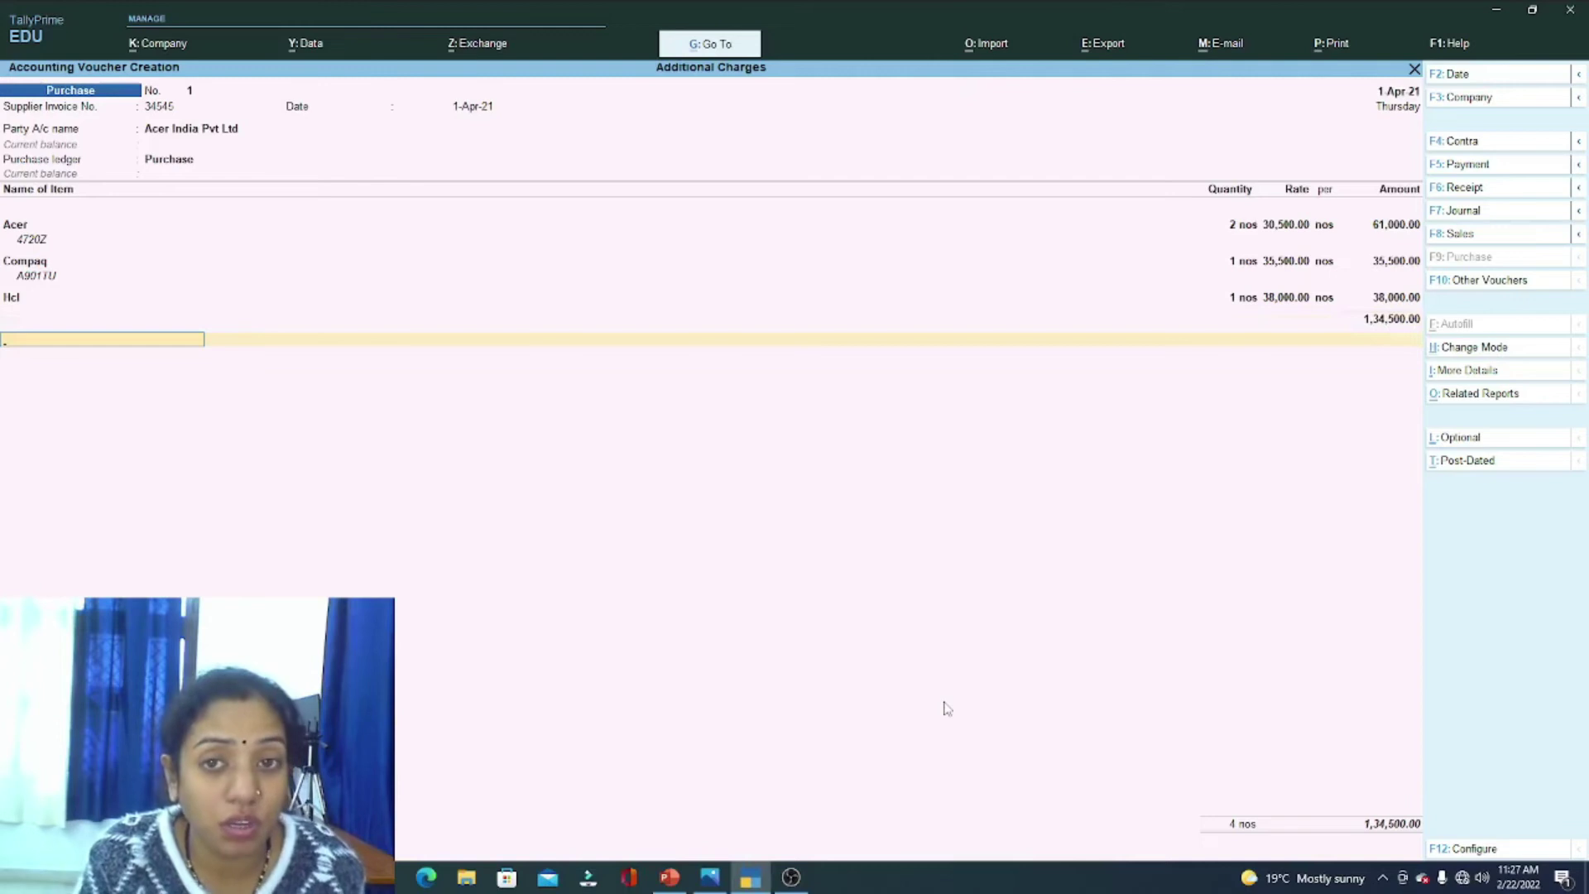
{"action": "key", "text": "BackSpace"}
{"action": "key", "text": "Return"}
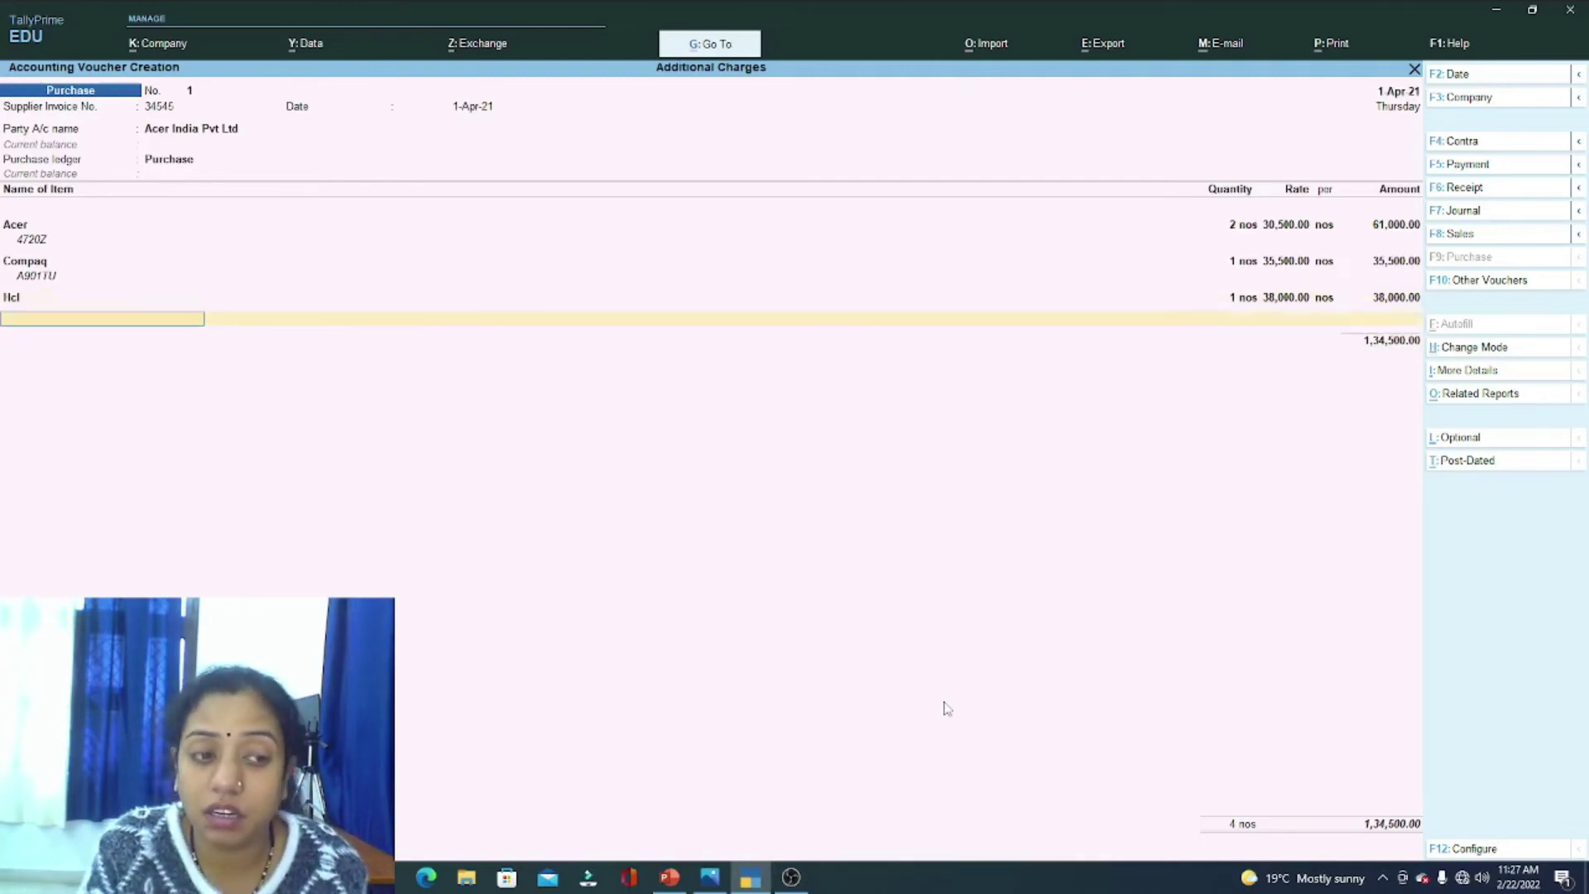
{"action": "key", "text": "alt+c"}
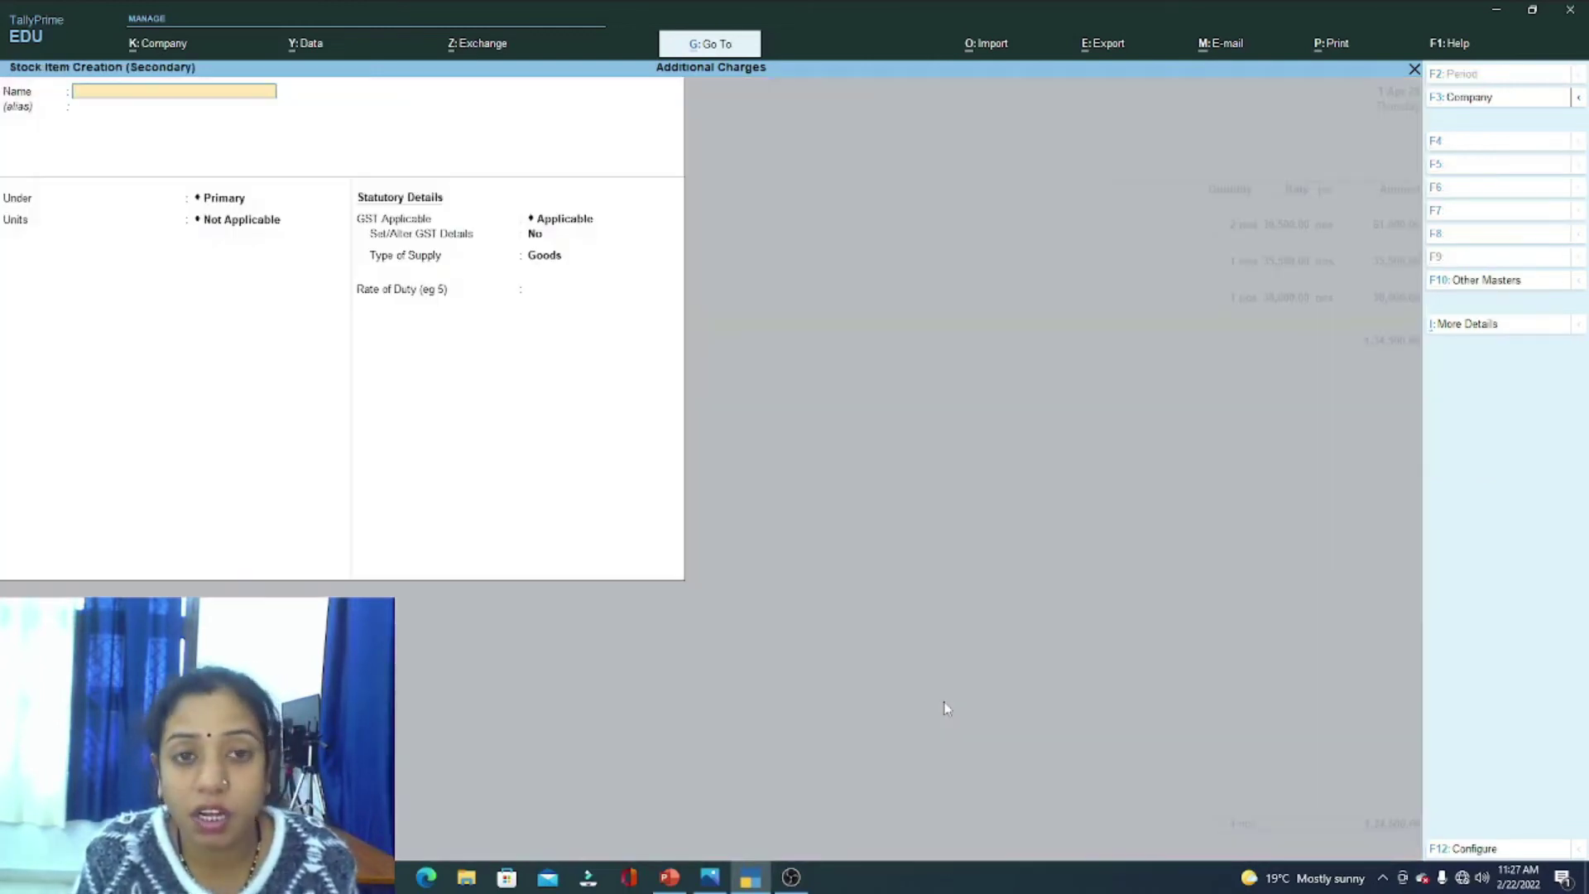
{"action": "key", "text": "Escape"}
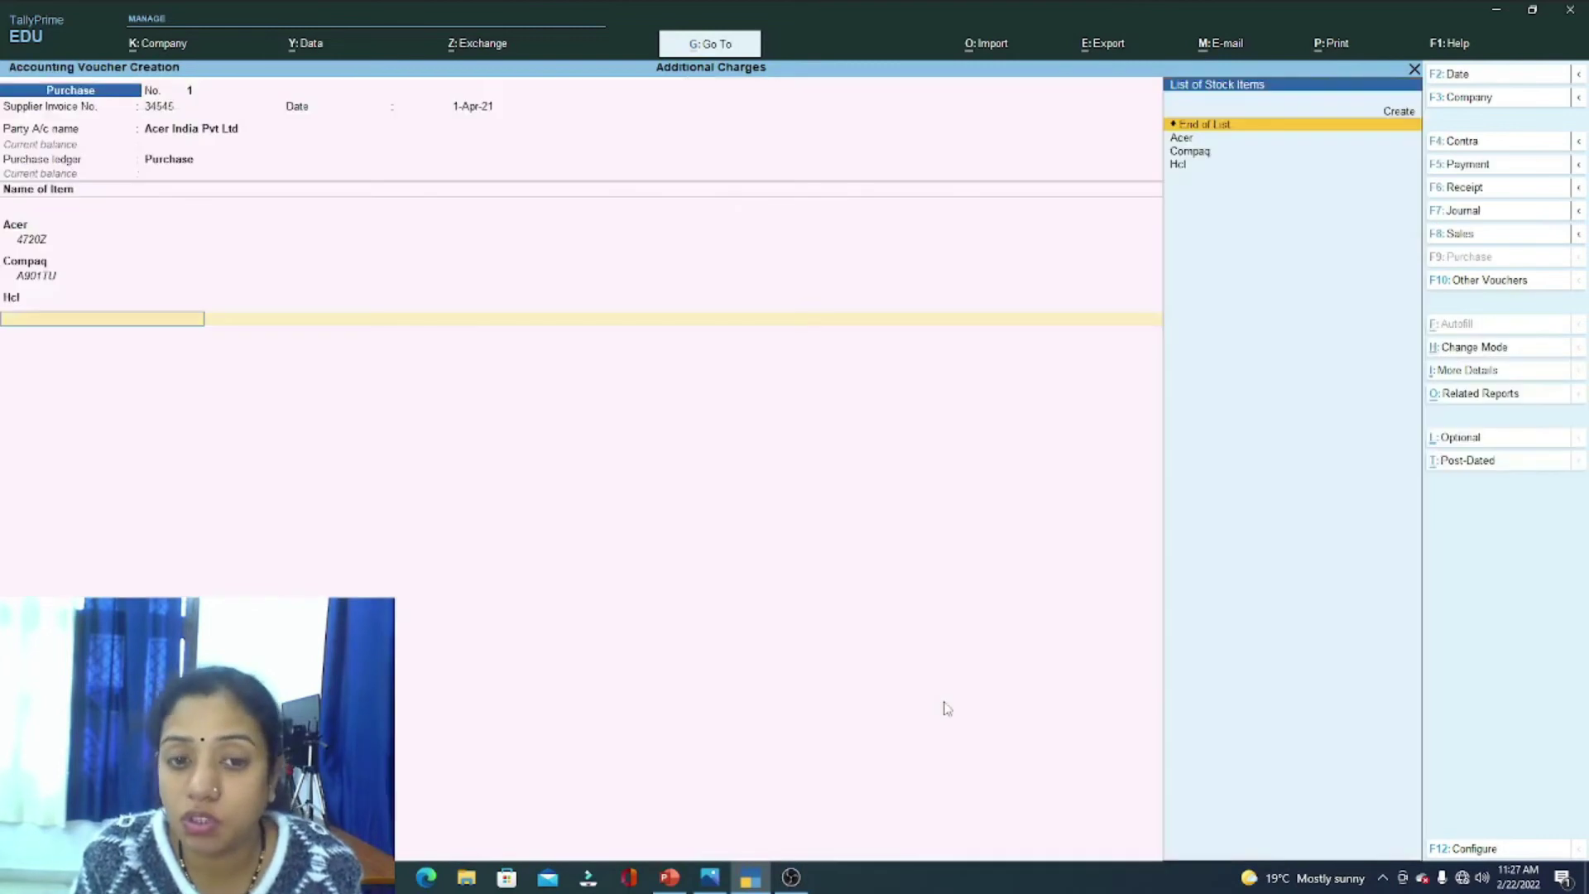
{"action": "key", "text": "Return"}
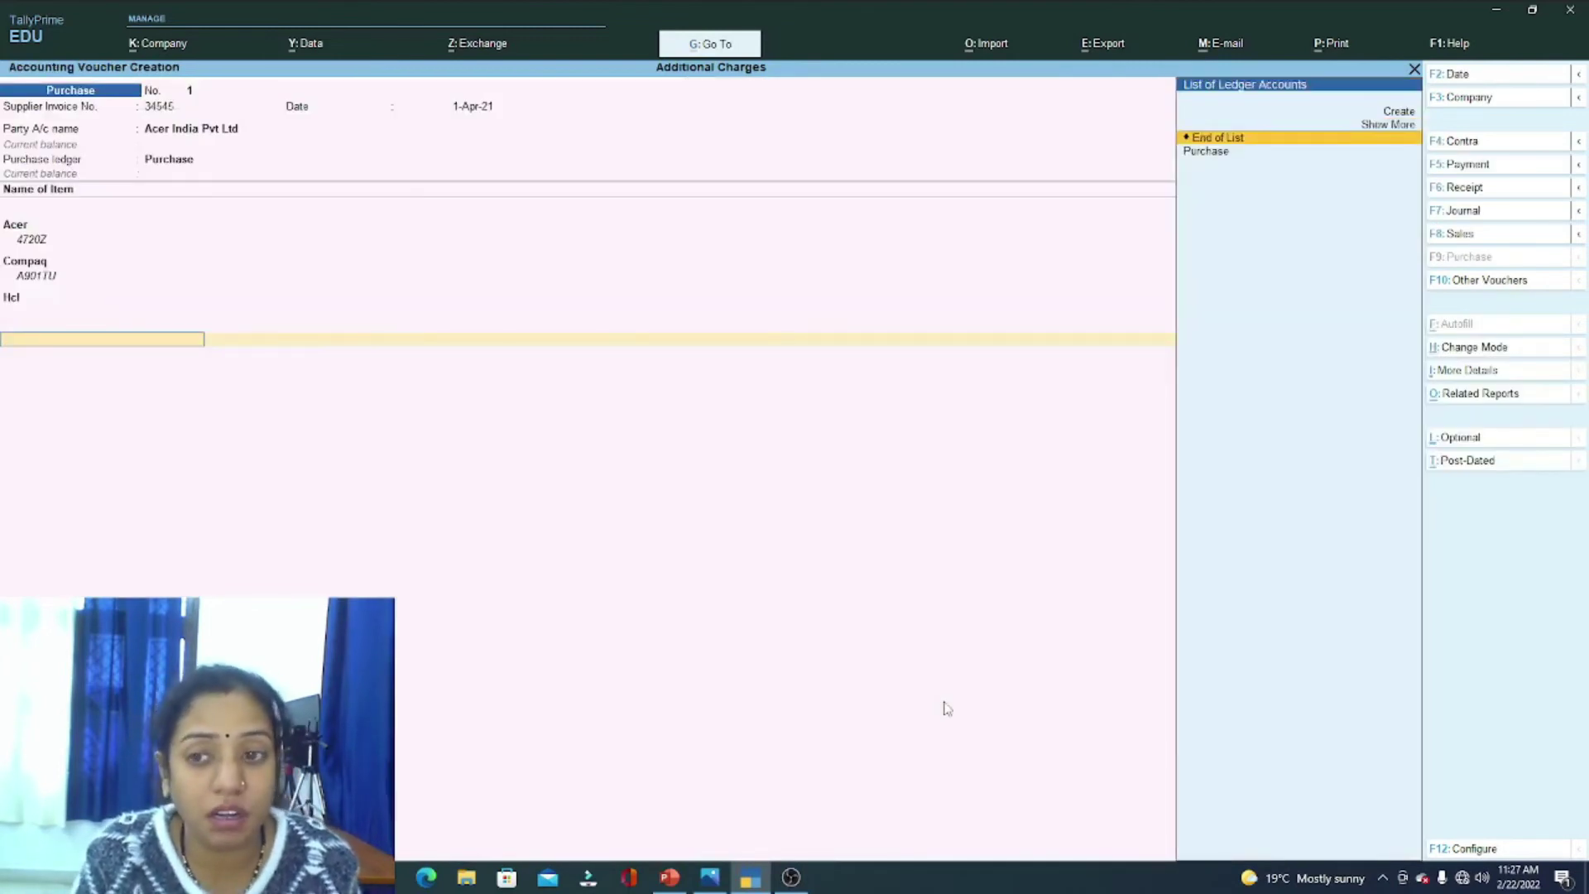
Step: Create the Delivery Charges on Purchase ledger under Purchase Accounts and charge 400
{"action": "key", "text": "alt+c"}
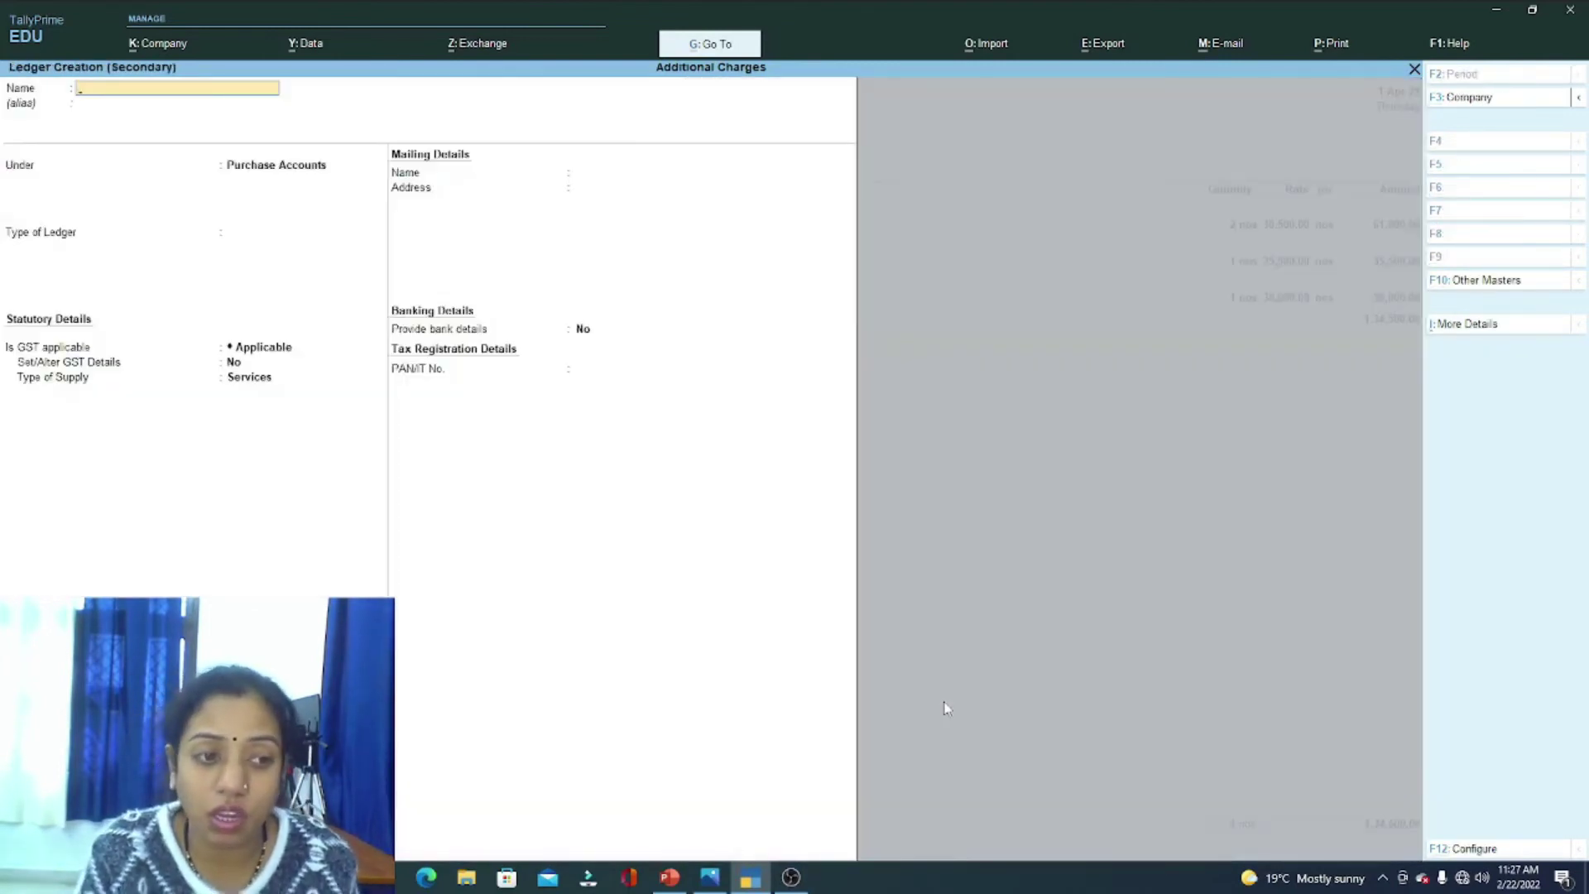
{"action": "type", "text": "Delivery"}
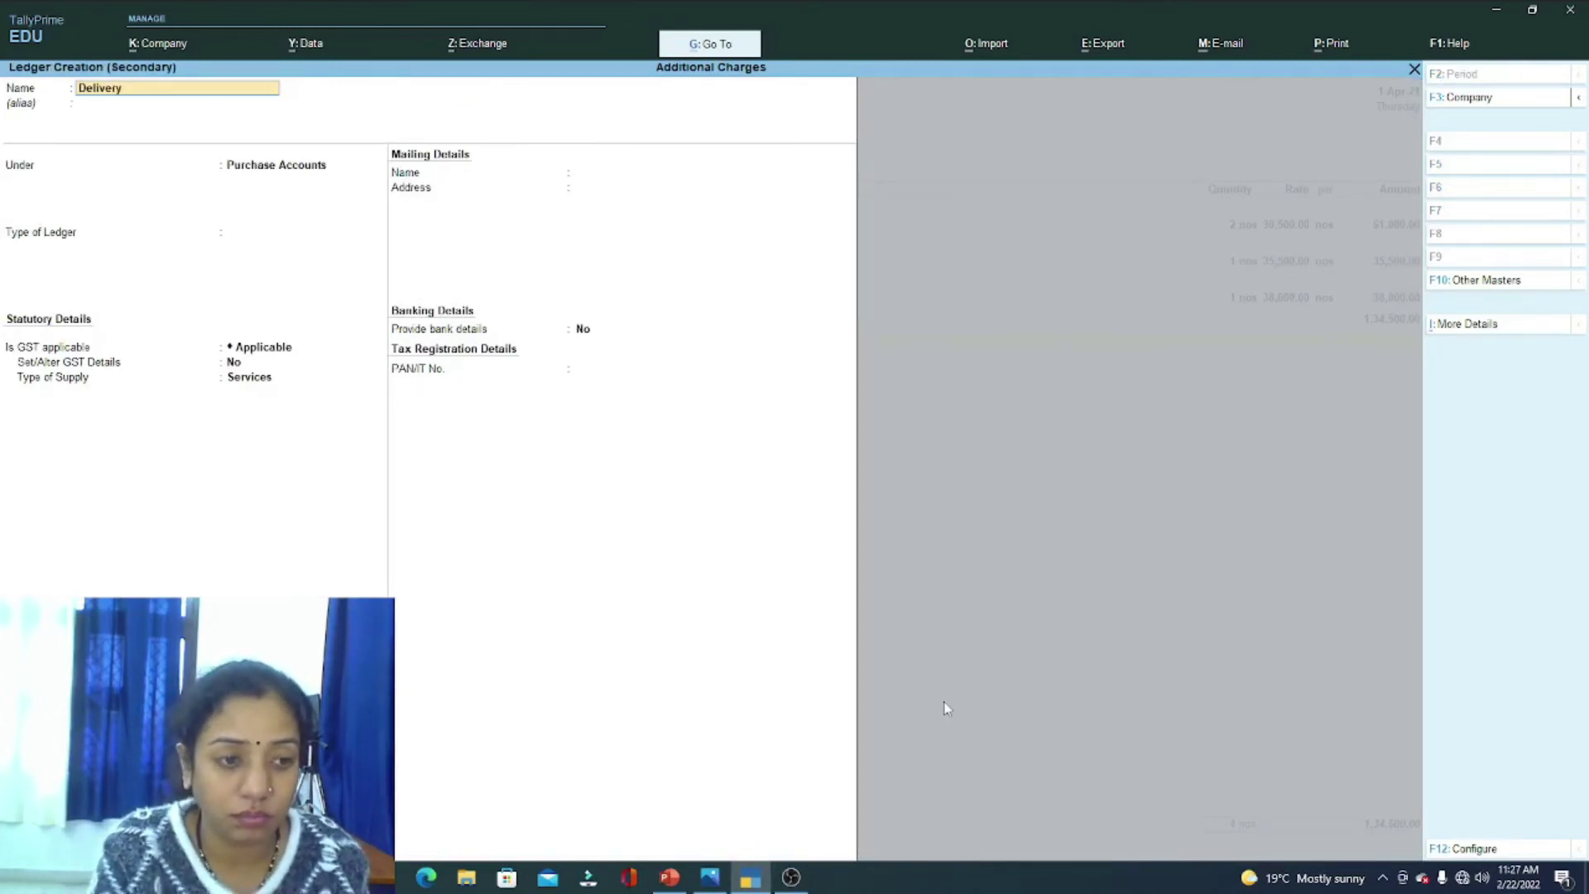
{"action": "type", "text": " Charges on P"}
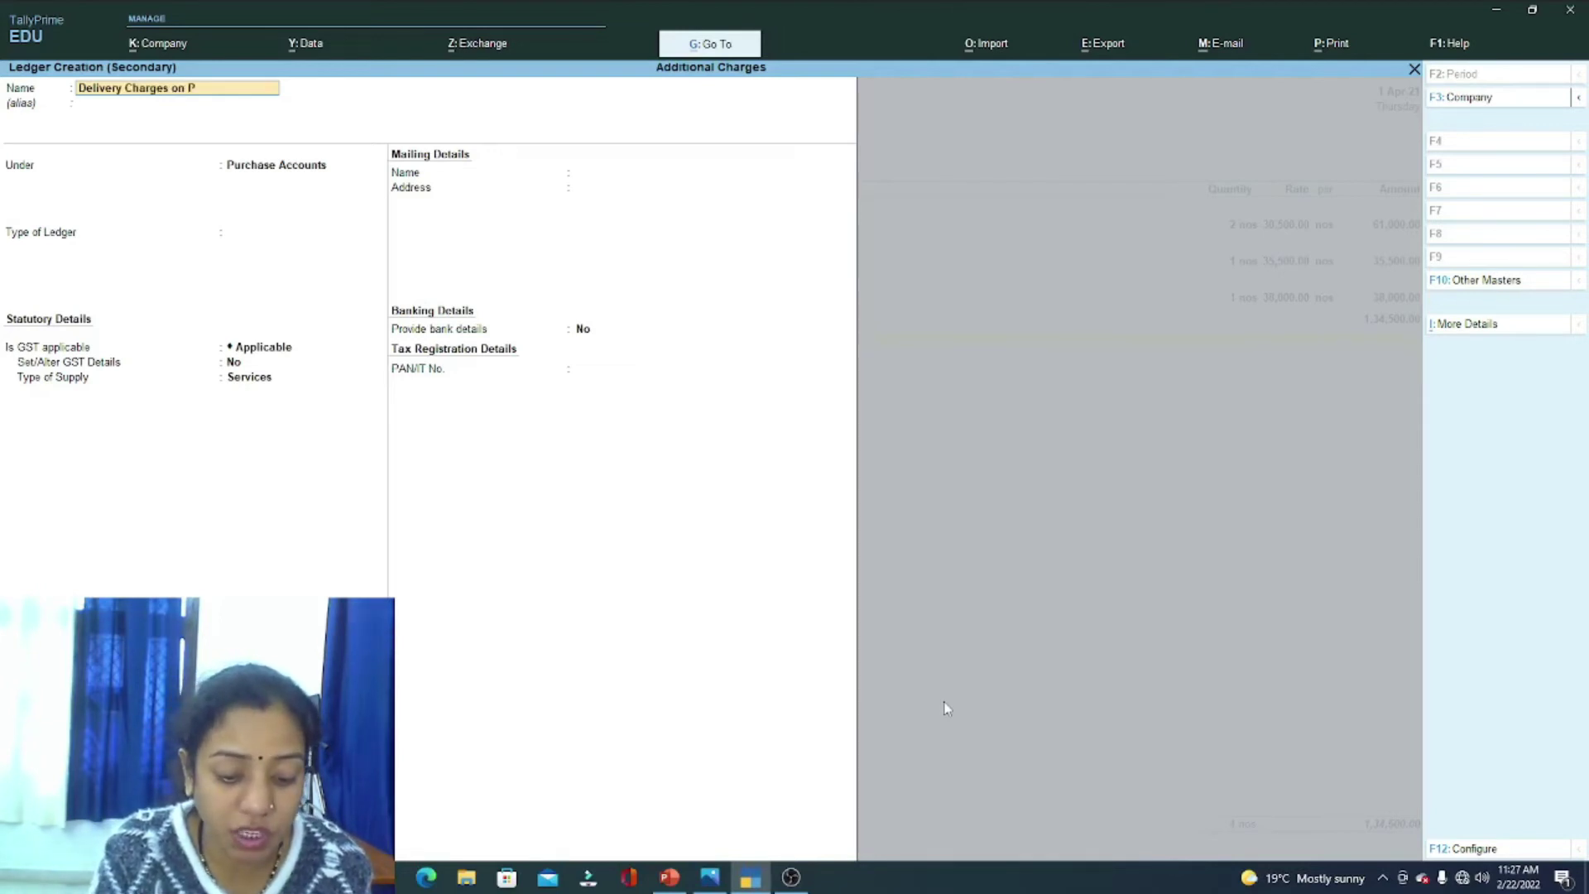
{"action": "type", "text": "urchase"}
{"action": "key", "text": "Return"}
{"action": "key", "text": "Return"}
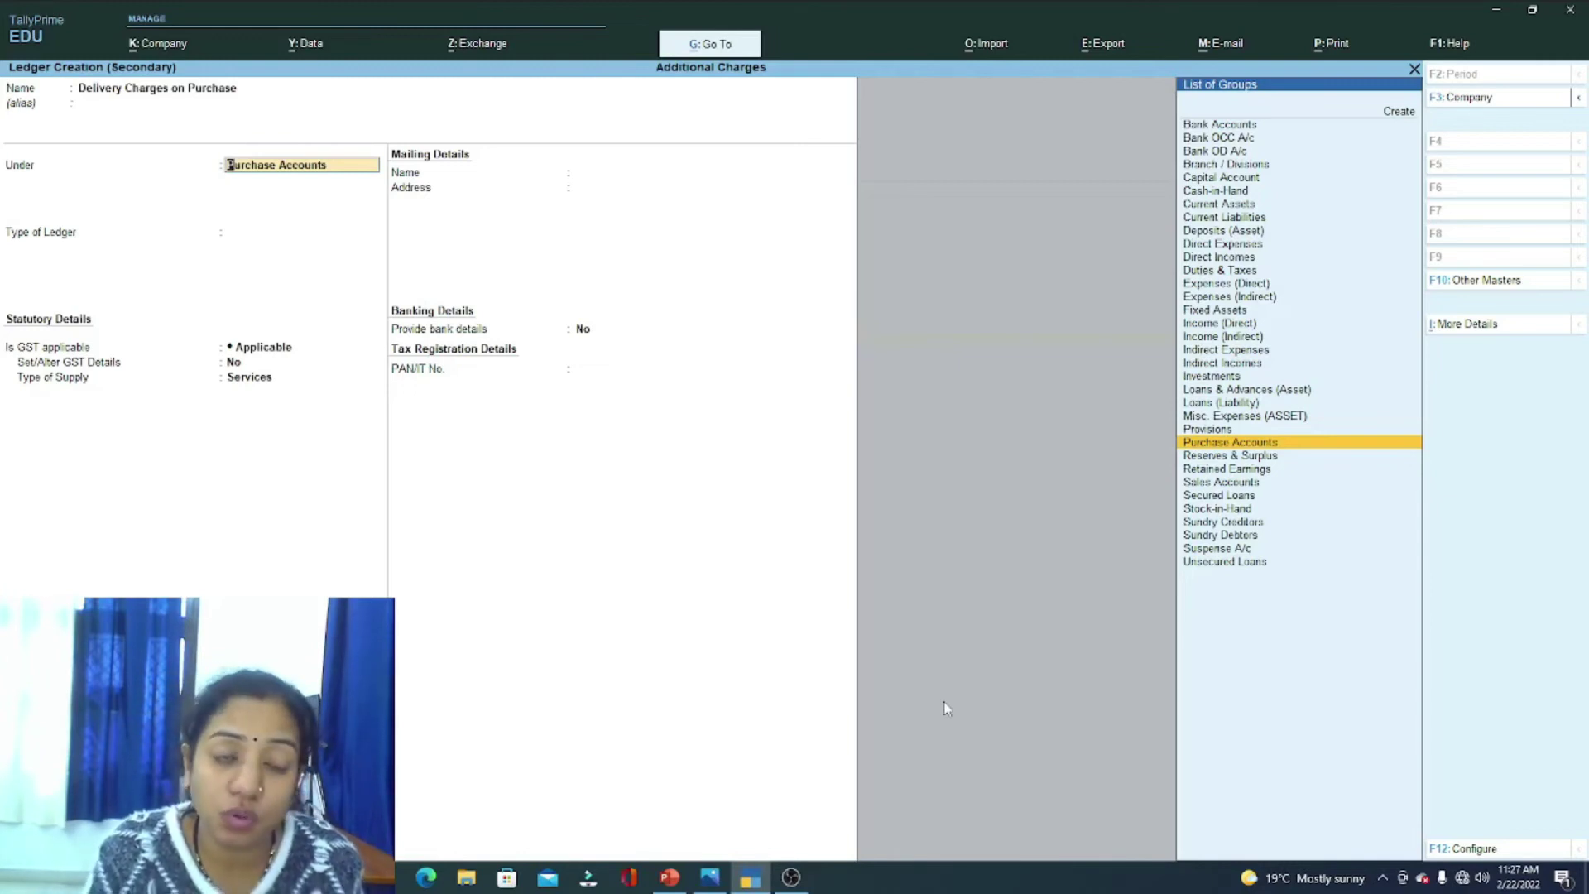
{"action": "key", "text": "Return"}
{"action": "key", "text": "Return"}
{"action": "key", "text": "Return"}
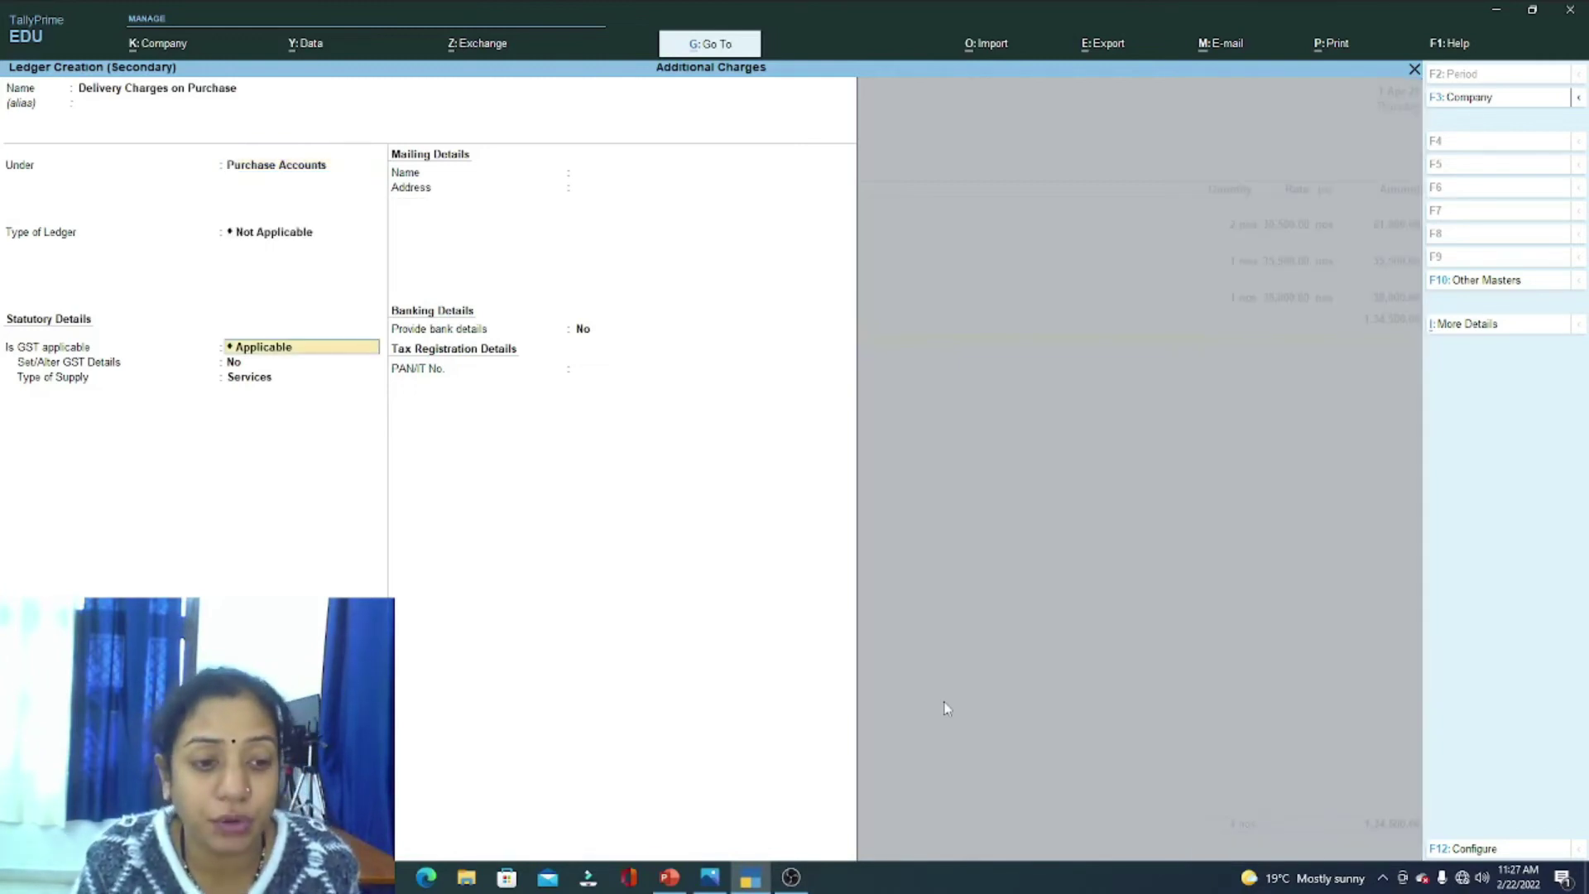
{"action": "key", "text": "Return"}
{"action": "key", "text": "Return"}
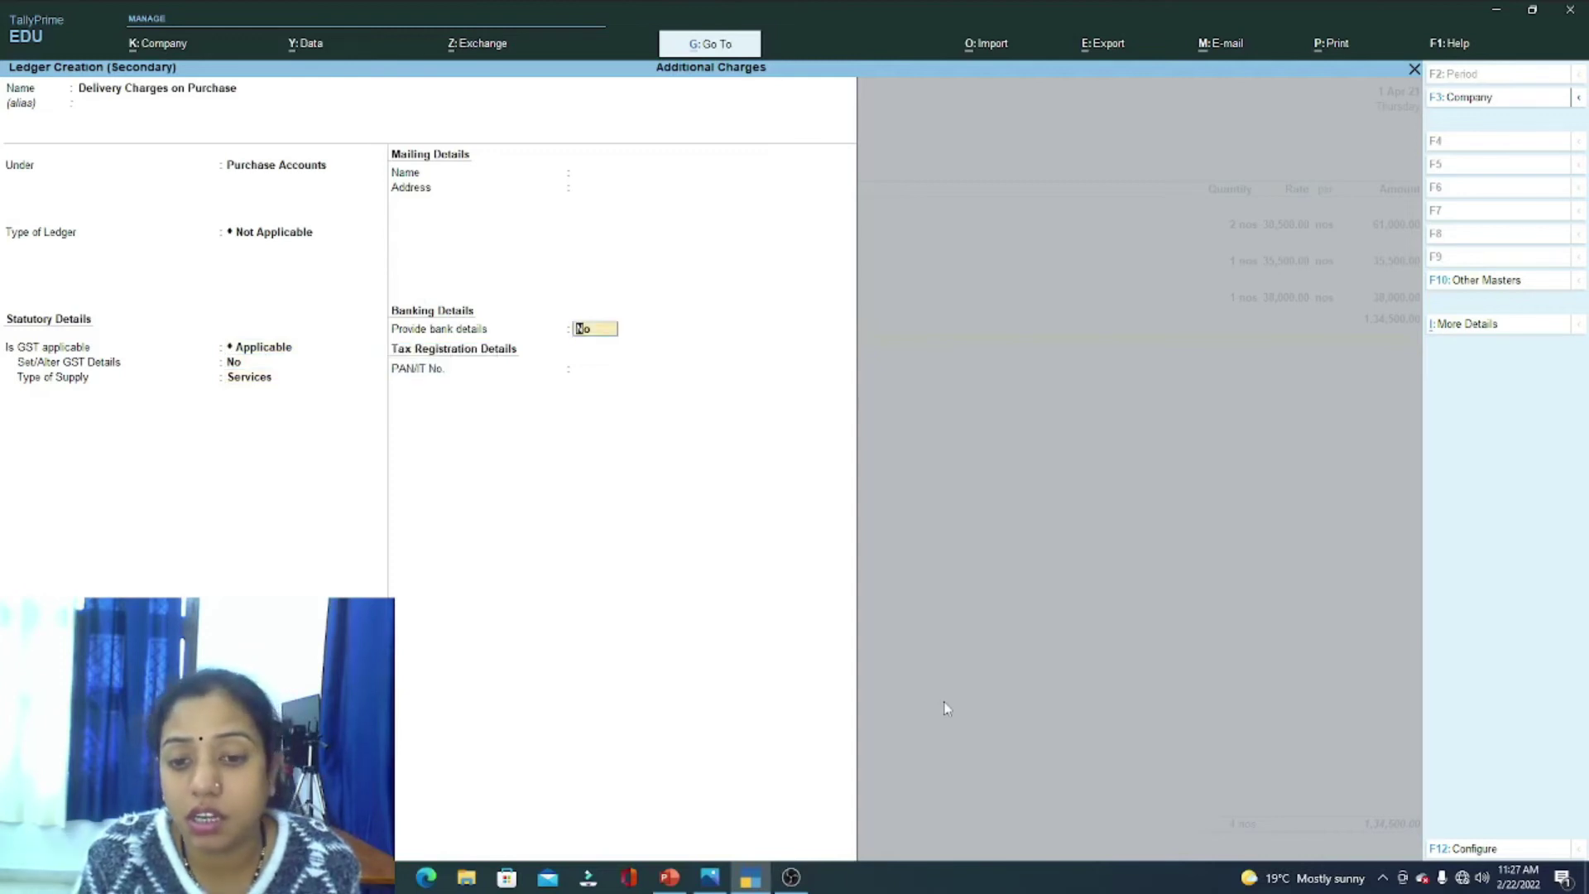
{"action": "key", "text": "ctrl+a"}
{"action": "key", "text": "Return"}
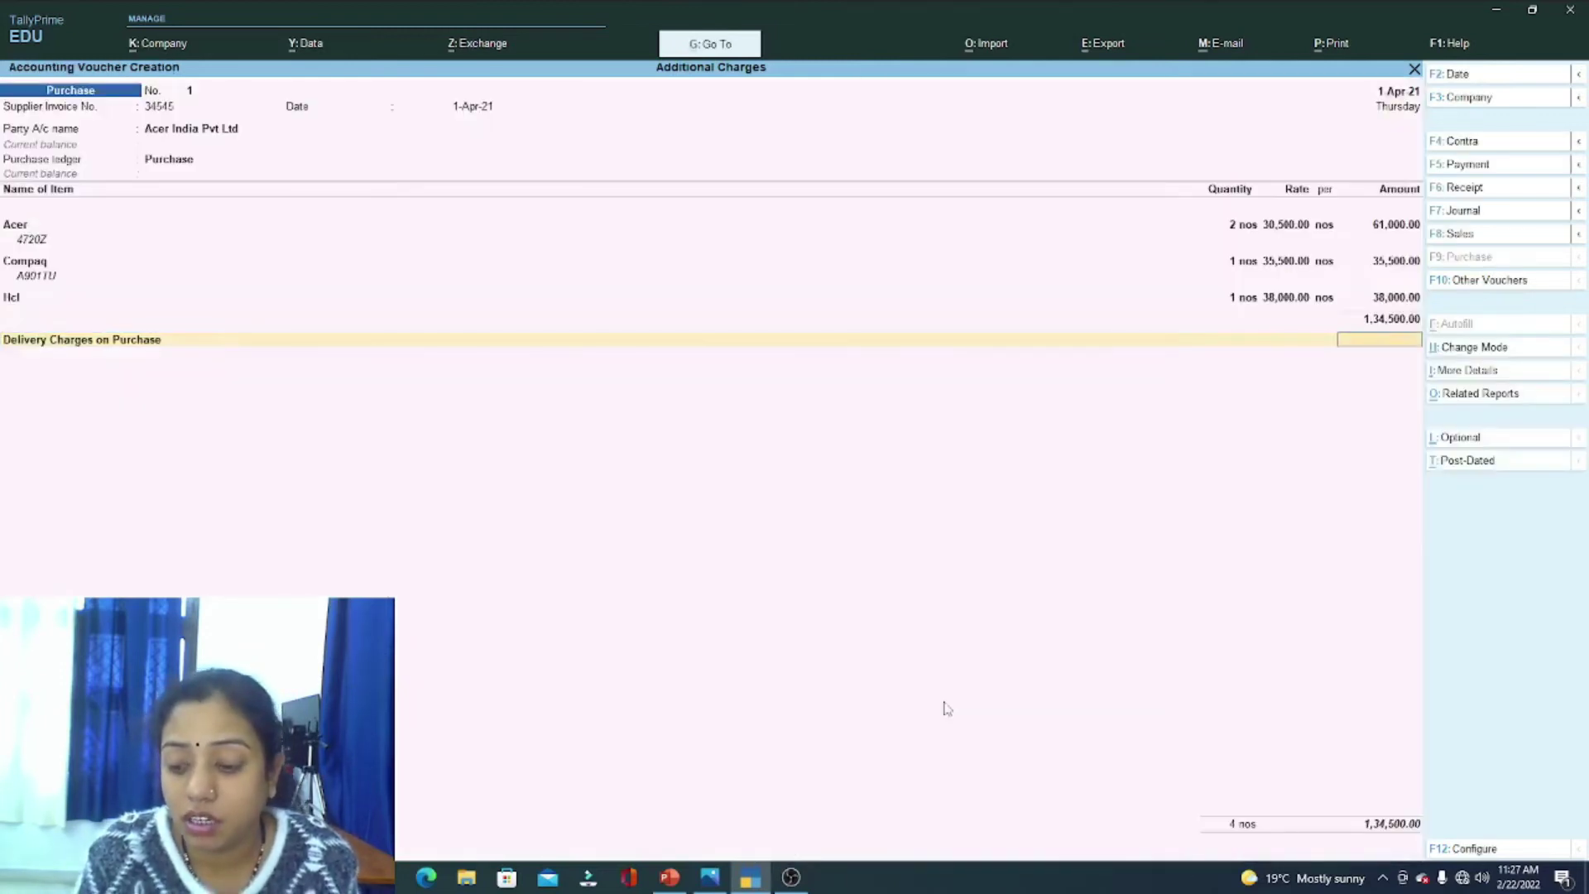
{"action": "type", "text": "400"}
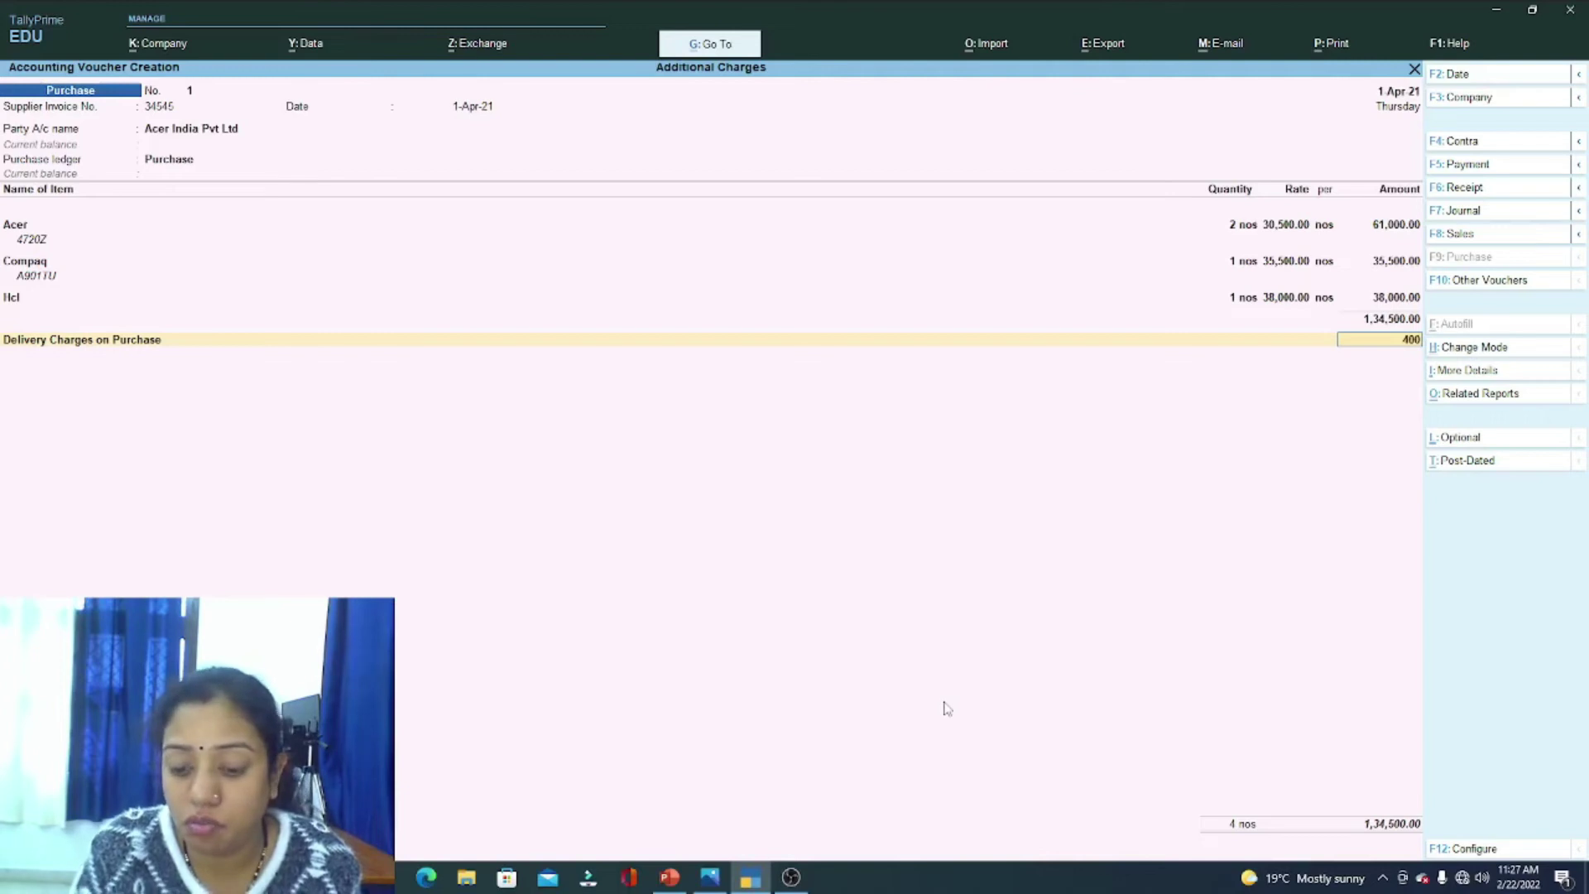
{"action": "key", "text": "Return"}
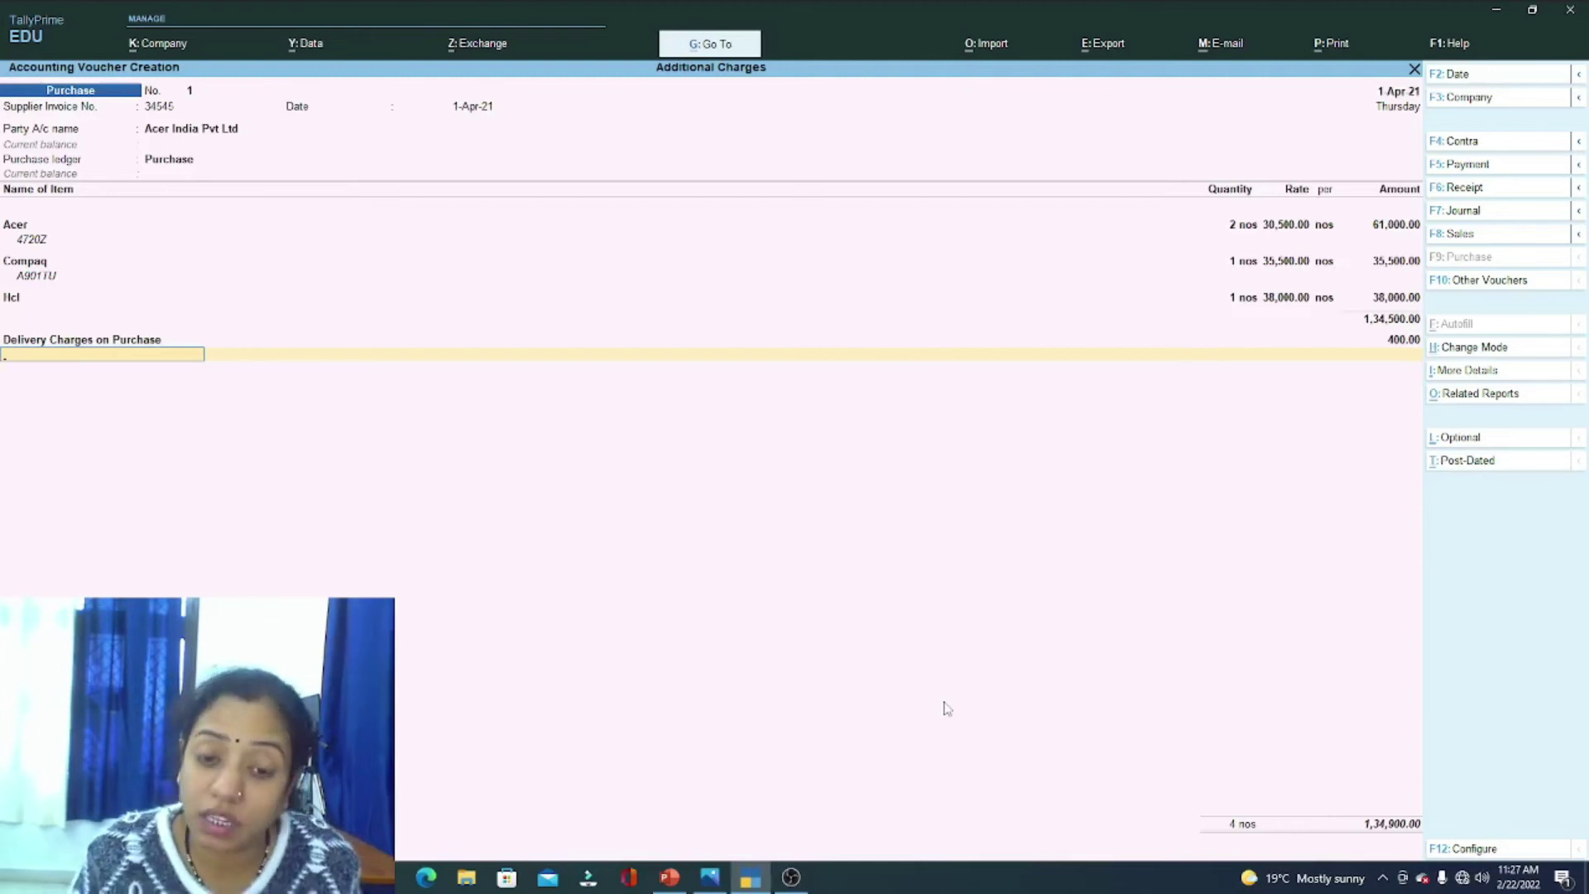
{"action": "left_click", "coordinate": [709, 876]}
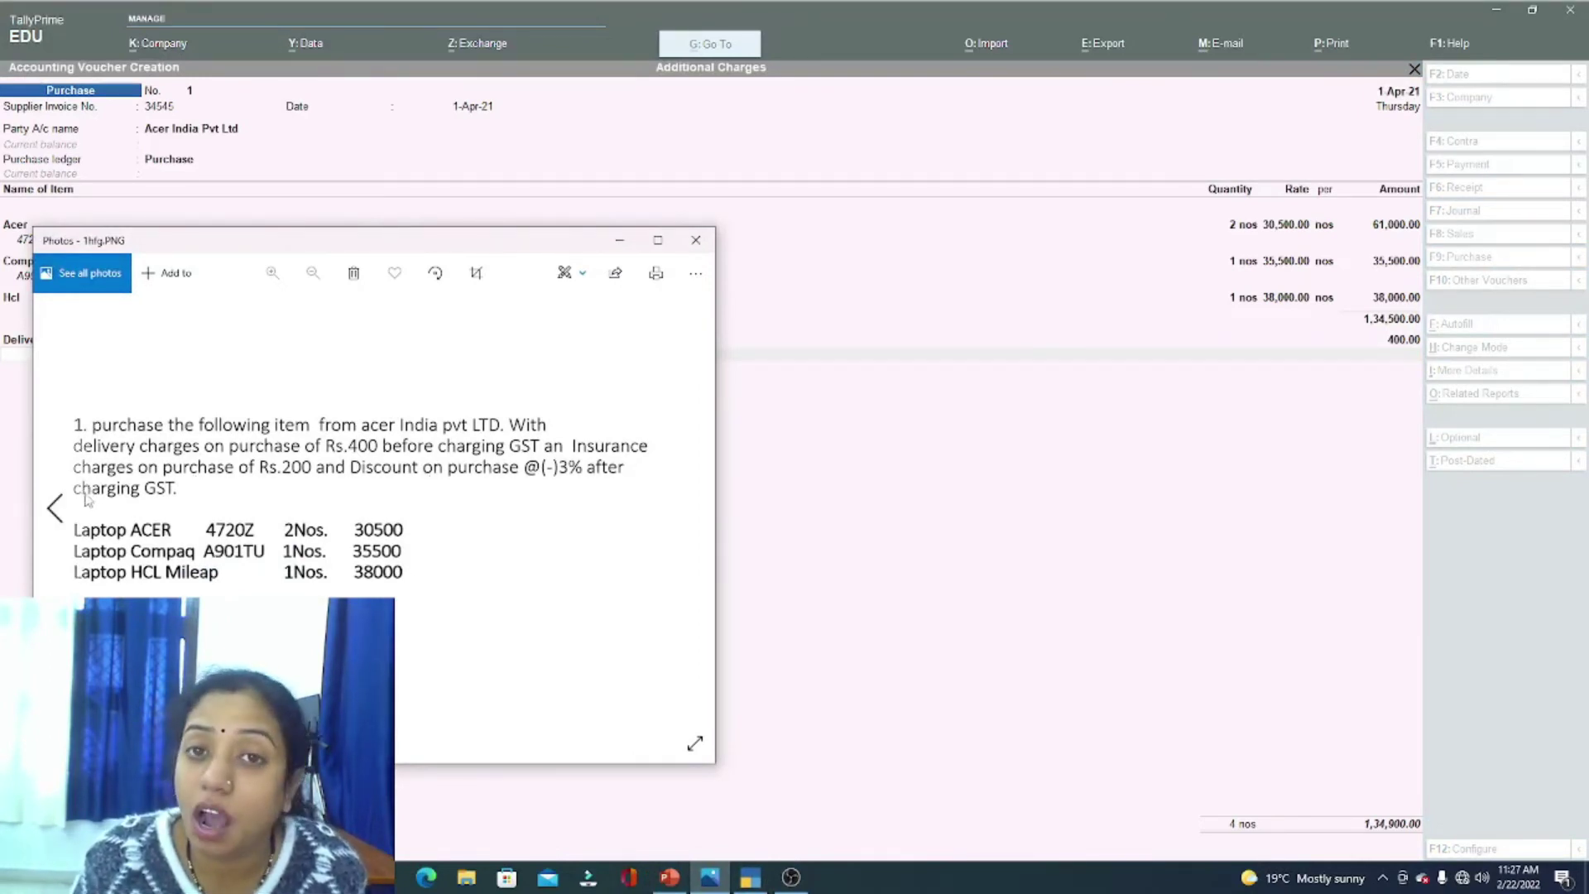
Step: Create the Cgst ledger as a GST Central Tax duty and accept its 12,141.00 amount
{"action": "left_click", "coordinate": [941, 715]}
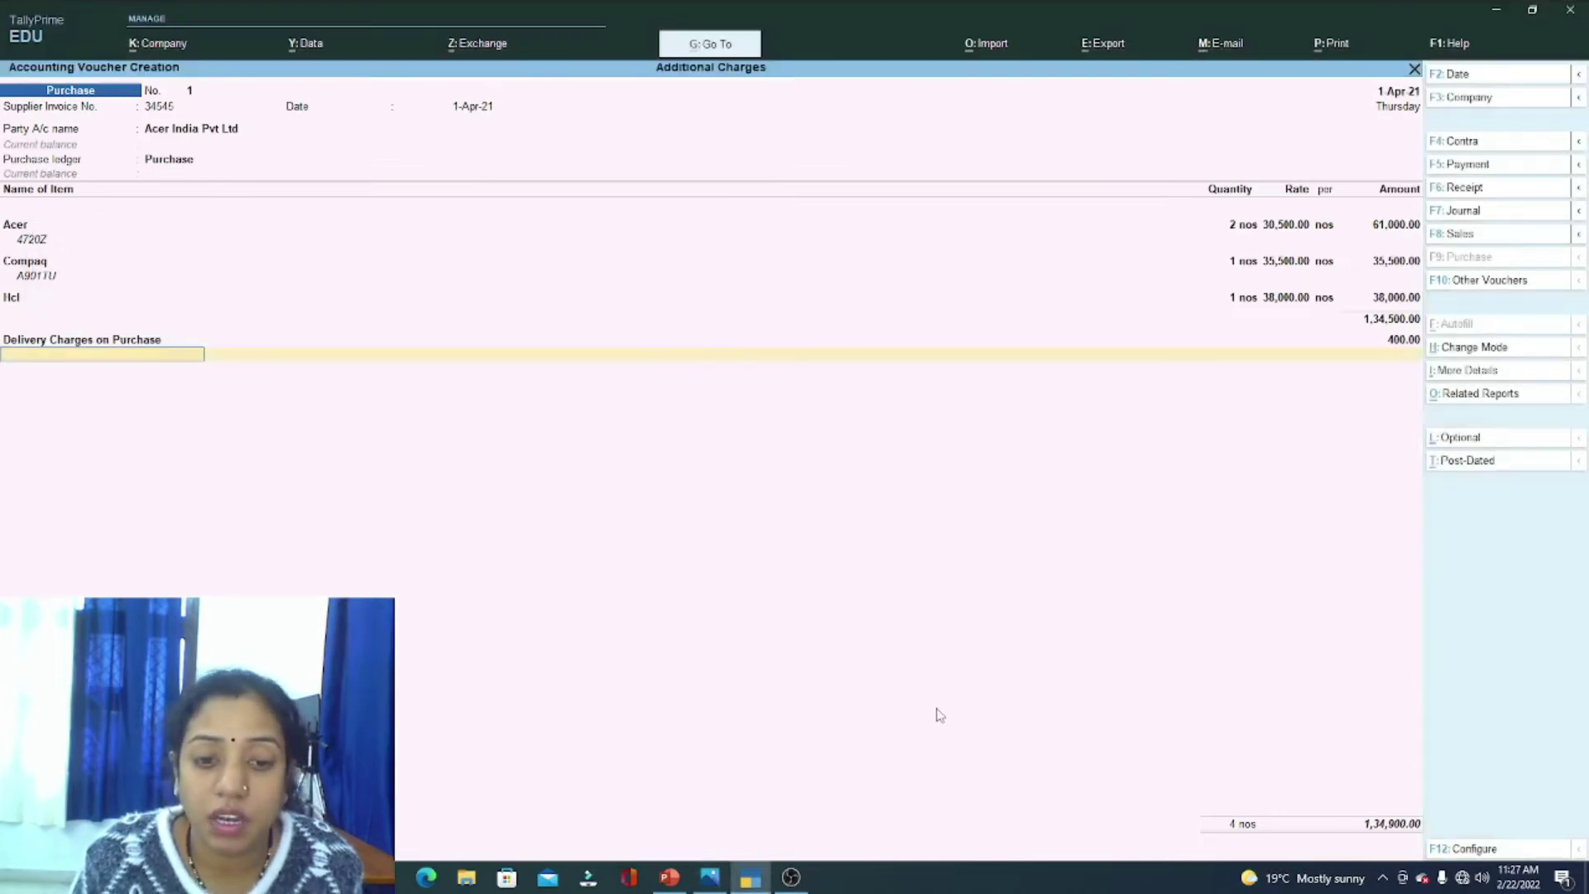
{"action": "key", "text": "alt+c"}
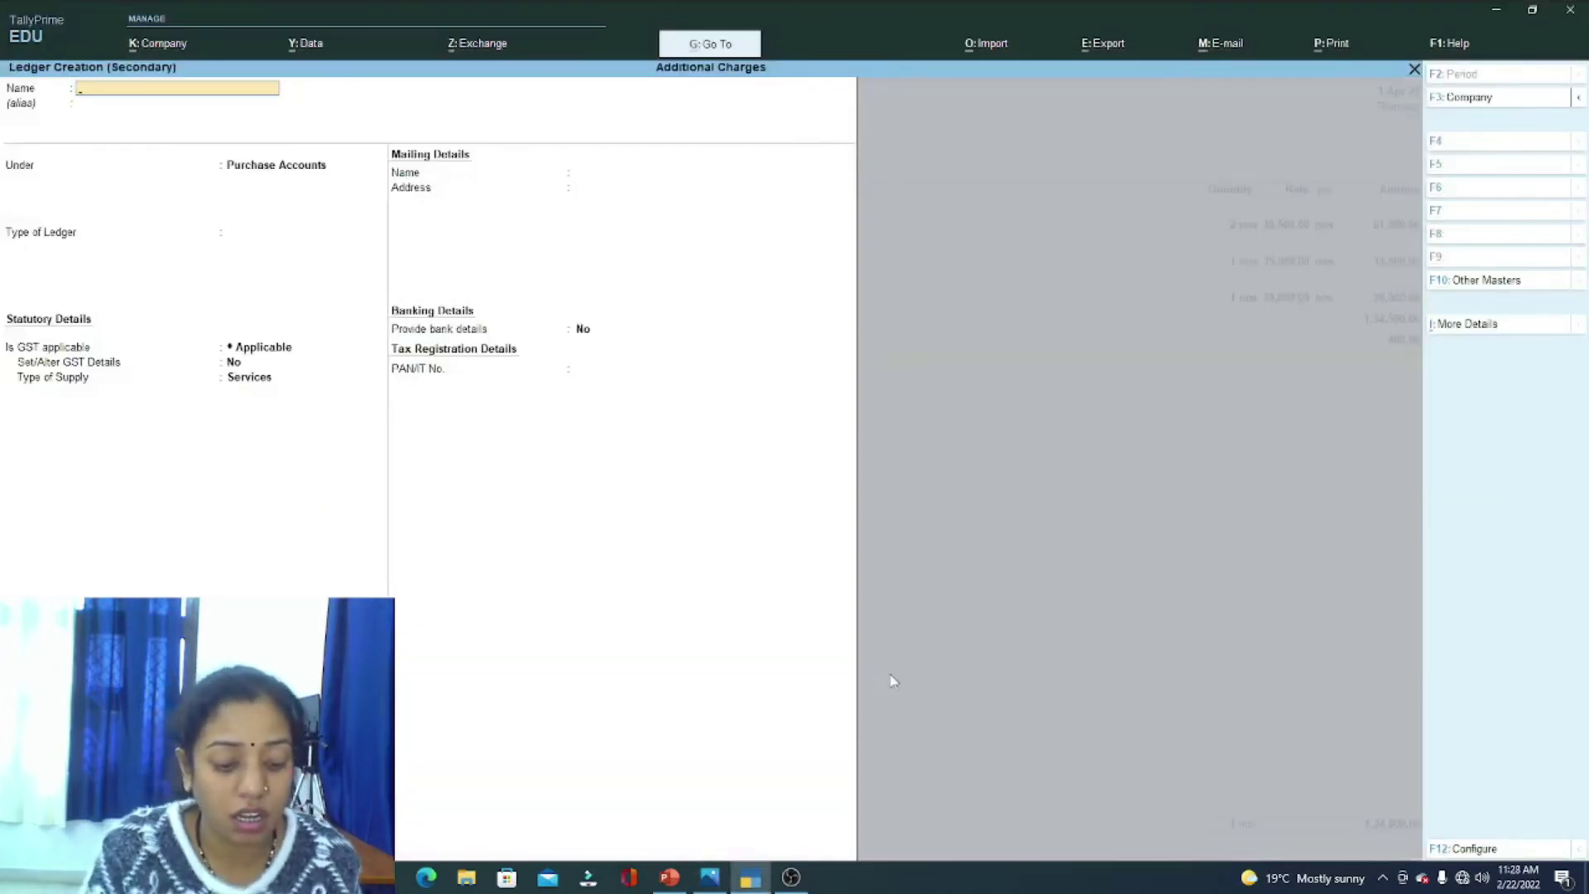
{"action": "type", "text": "Cgst"}
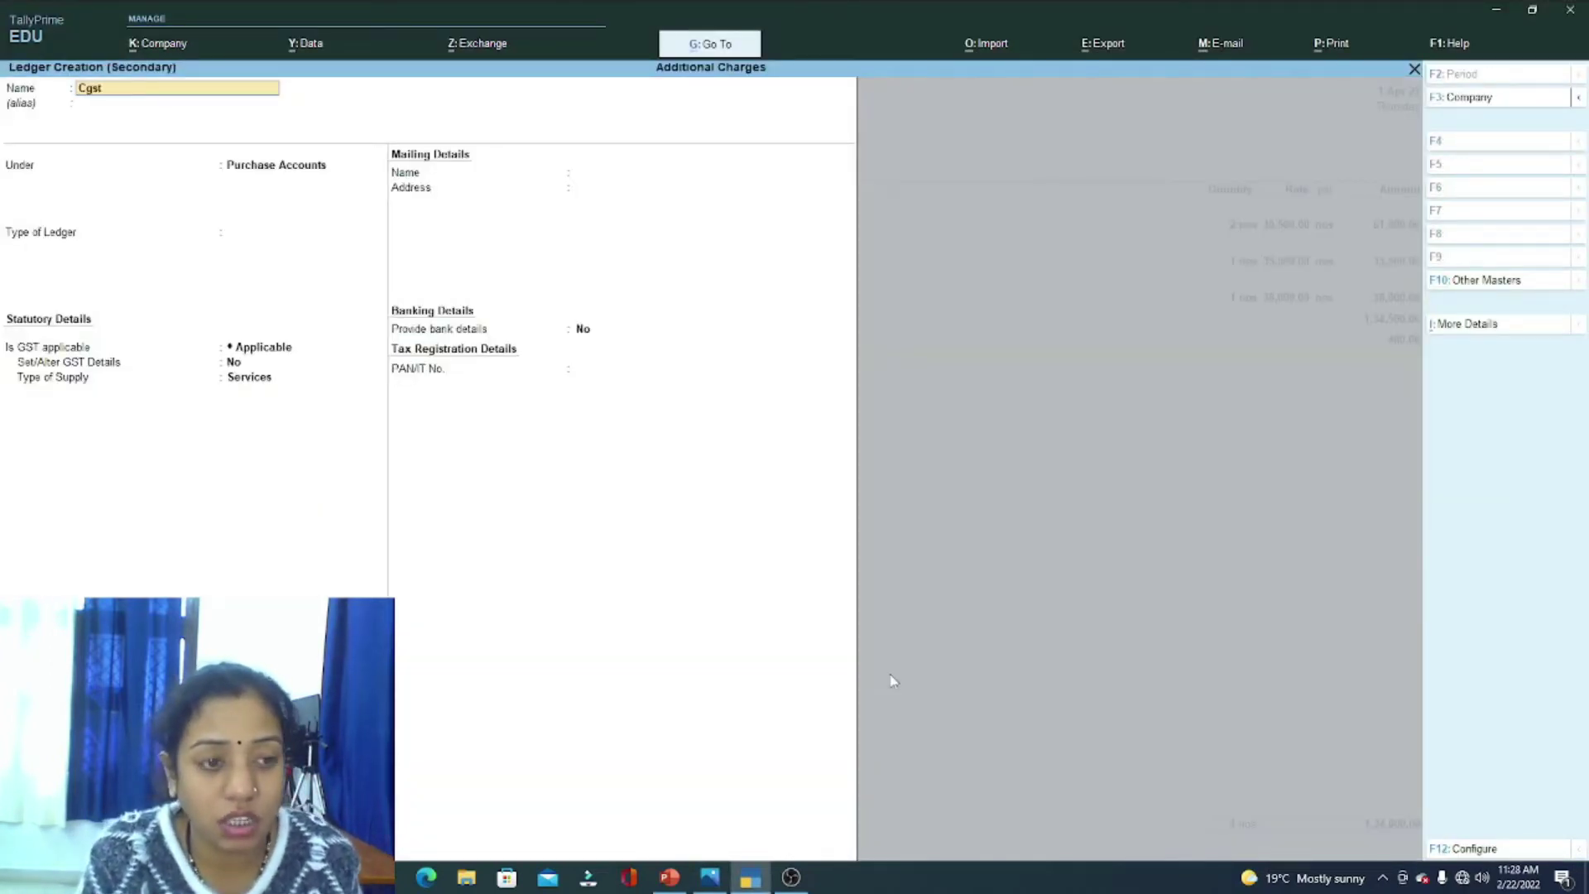
{"action": "key", "text": "Return"}
{"action": "type", "text": "du"}
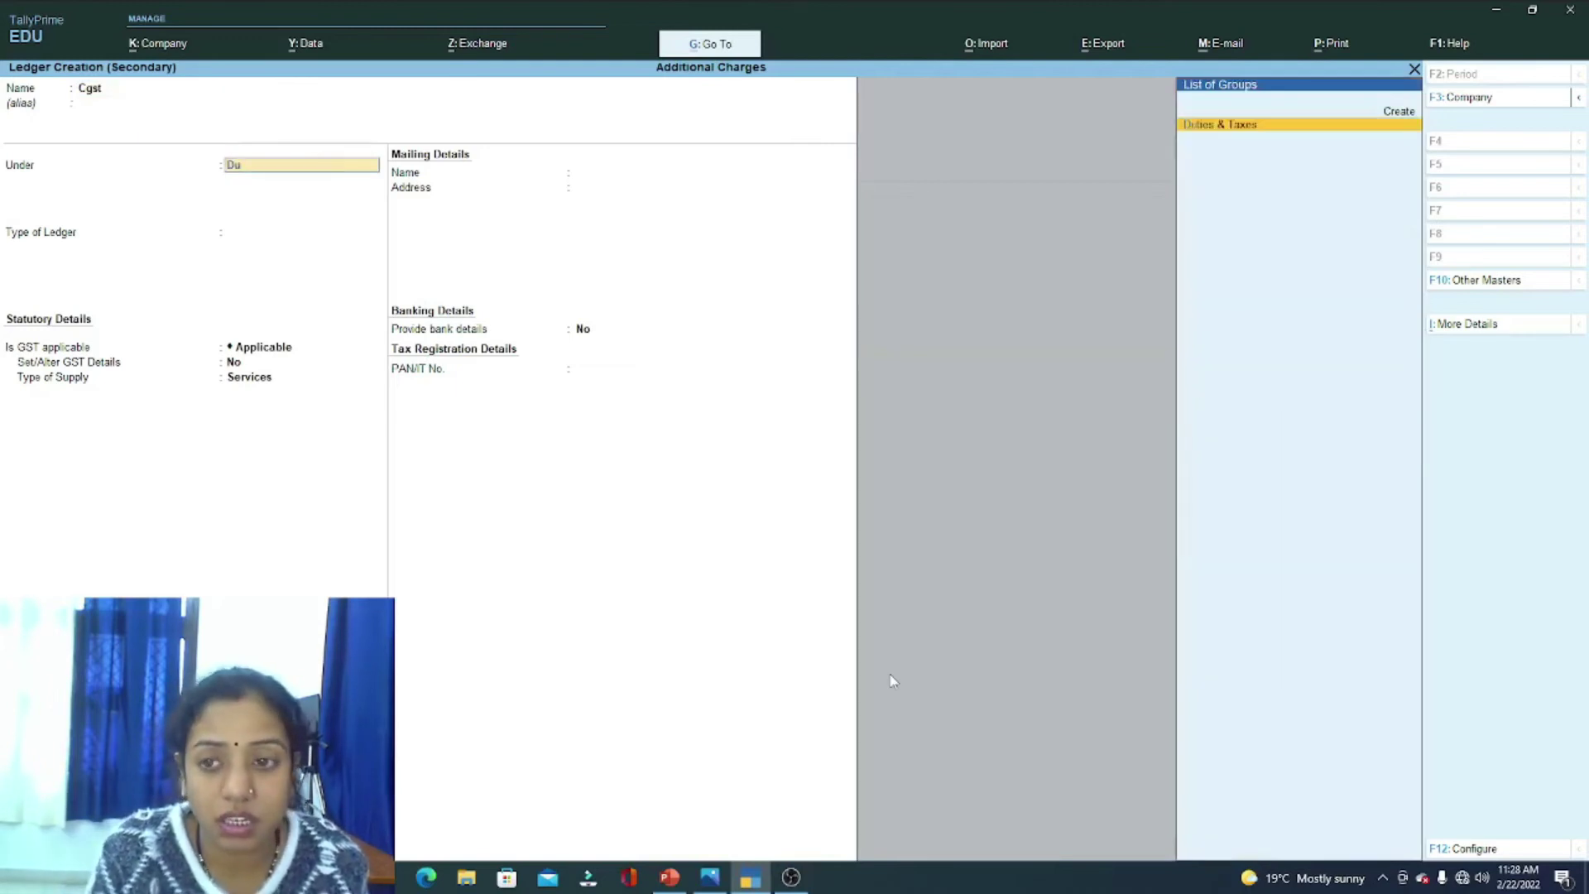
{"action": "key", "text": "Return"}
{"action": "key", "text": "Up"}
{"action": "key", "text": "Return"}
{"action": "key", "text": "Return"}
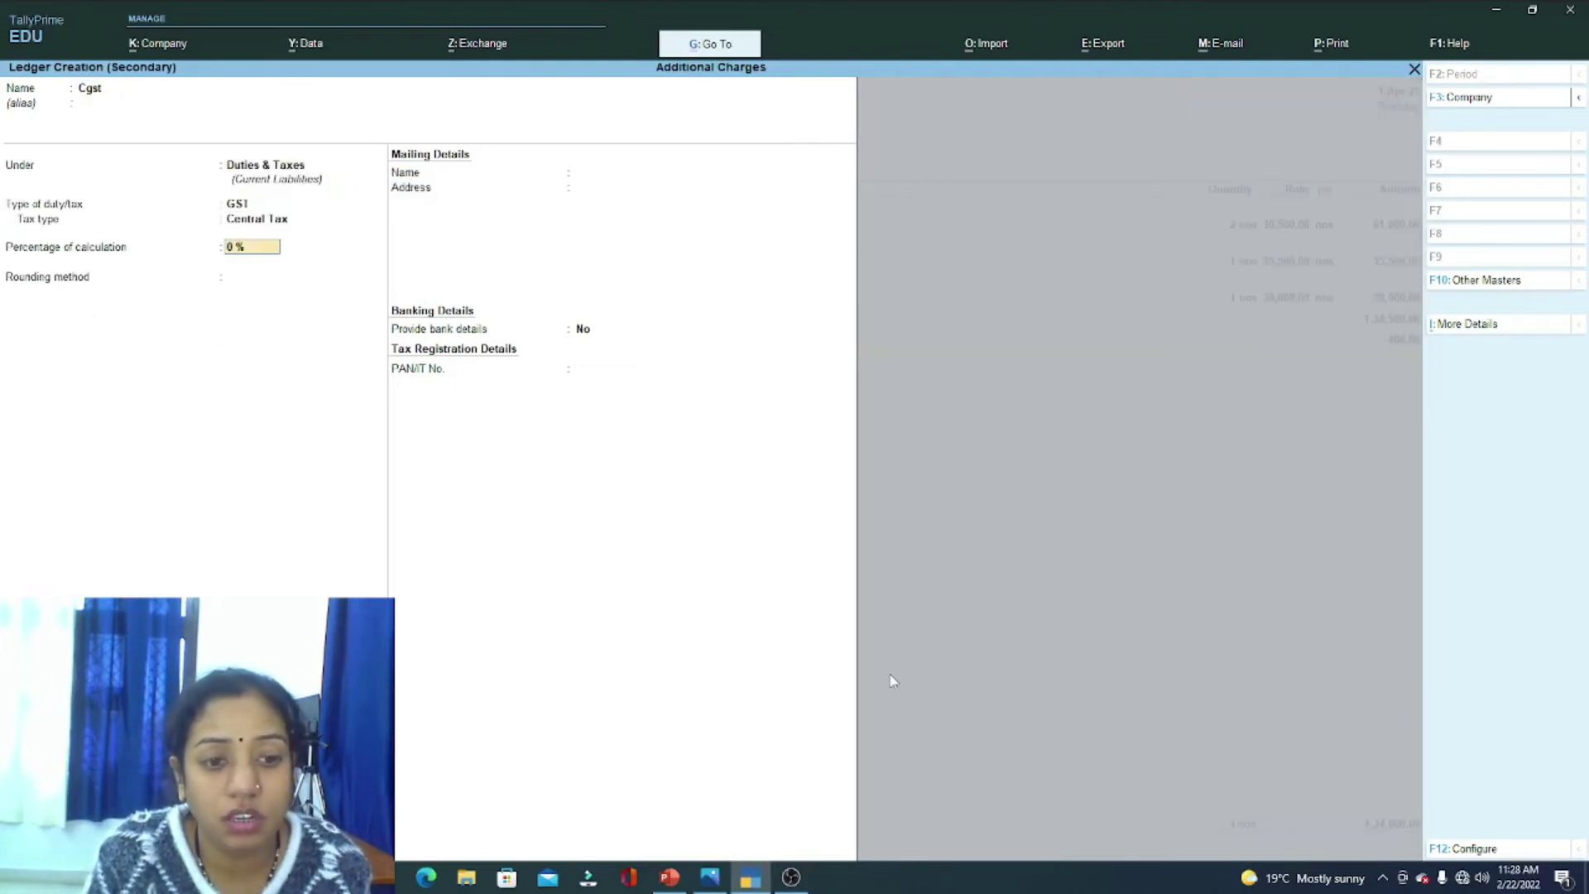
{"action": "key", "text": "Return"}
{"action": "key", "text": "Return"}
{"action": "key", "text": "Return"}
{"action": "key", "text": "Return"}
{"action": "key", "text": "Return"}
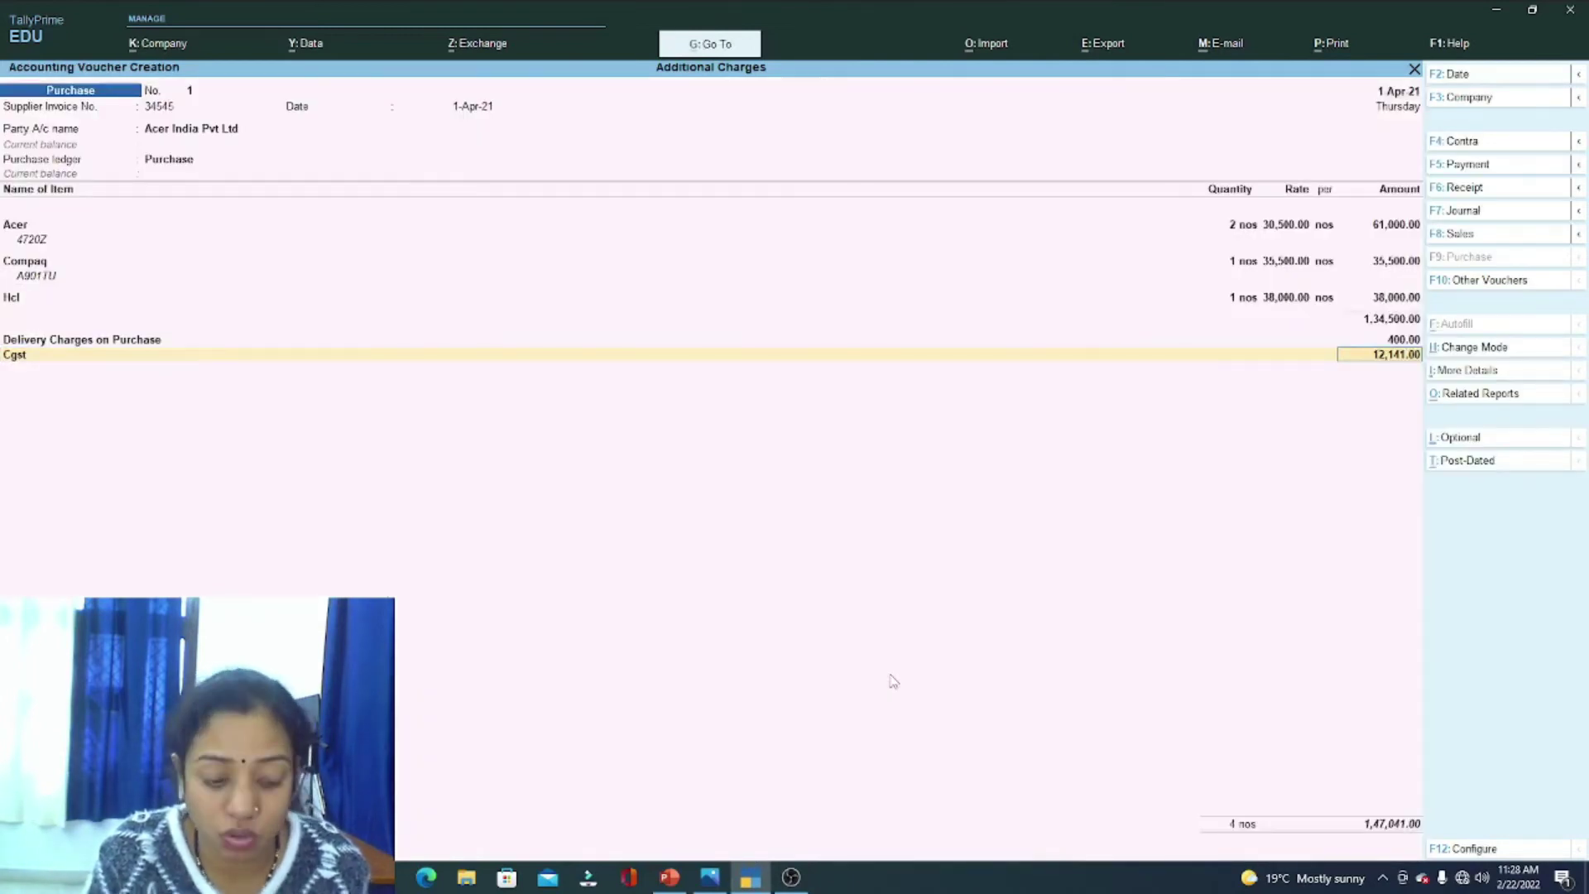
{"action": "key", "text": "Return"}
Step: Create the Sgst ledger as a GST State Tax duty and accept its 12,141.00 amount
{"action": "key", "text": "alt+c"}
{"action": "type", "text": "S"}
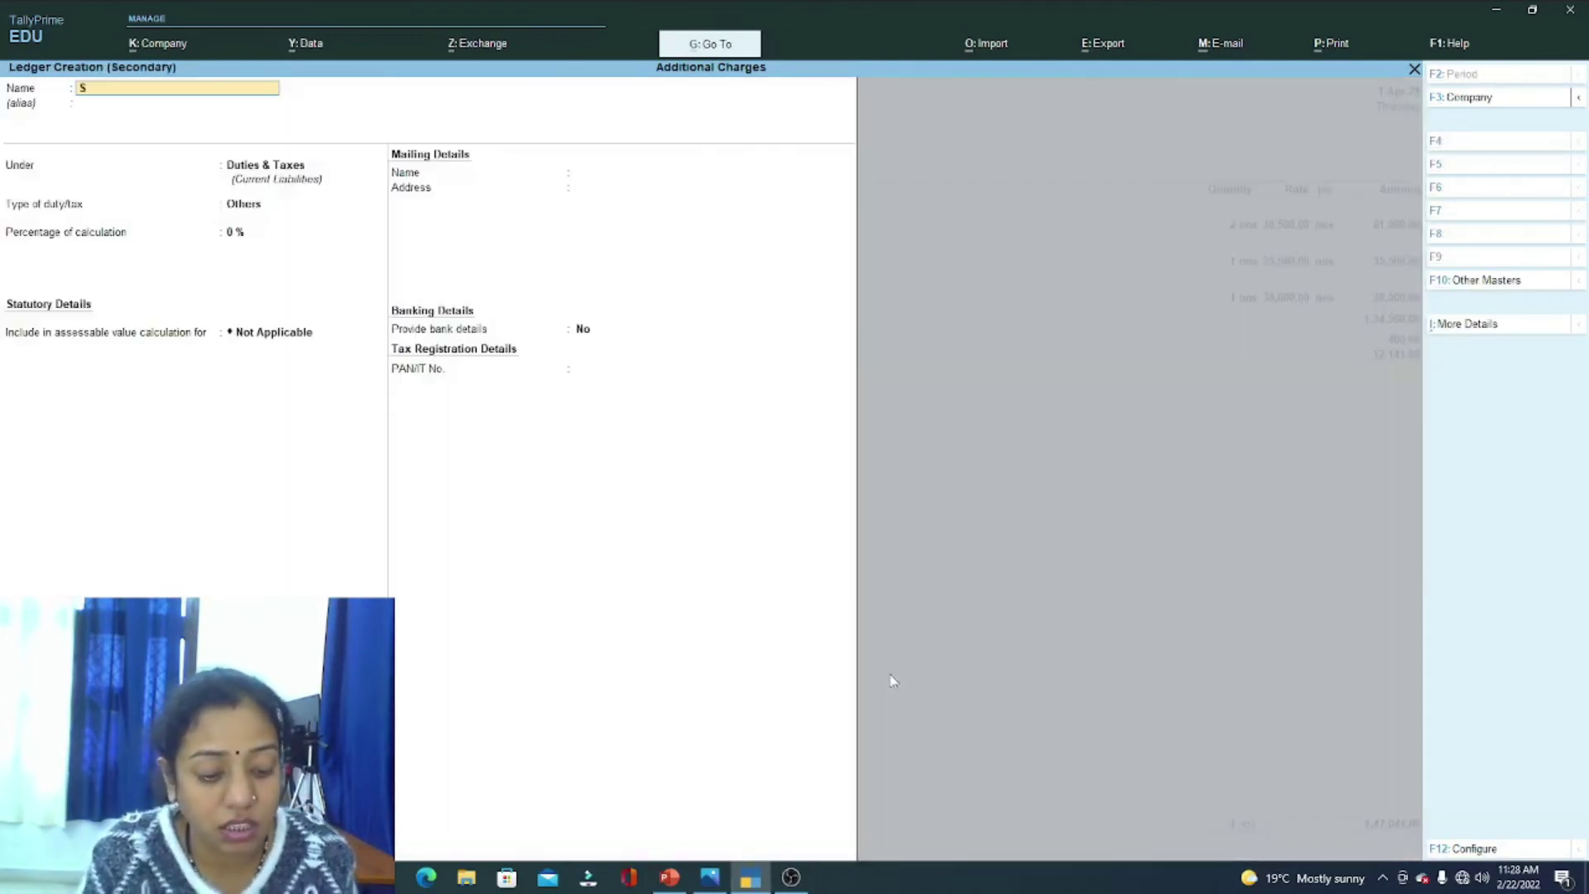
{"action": "type", "text": "gst"}
{"action": "key", "text": "Return"}
{"action": "key", "text": "Return"}
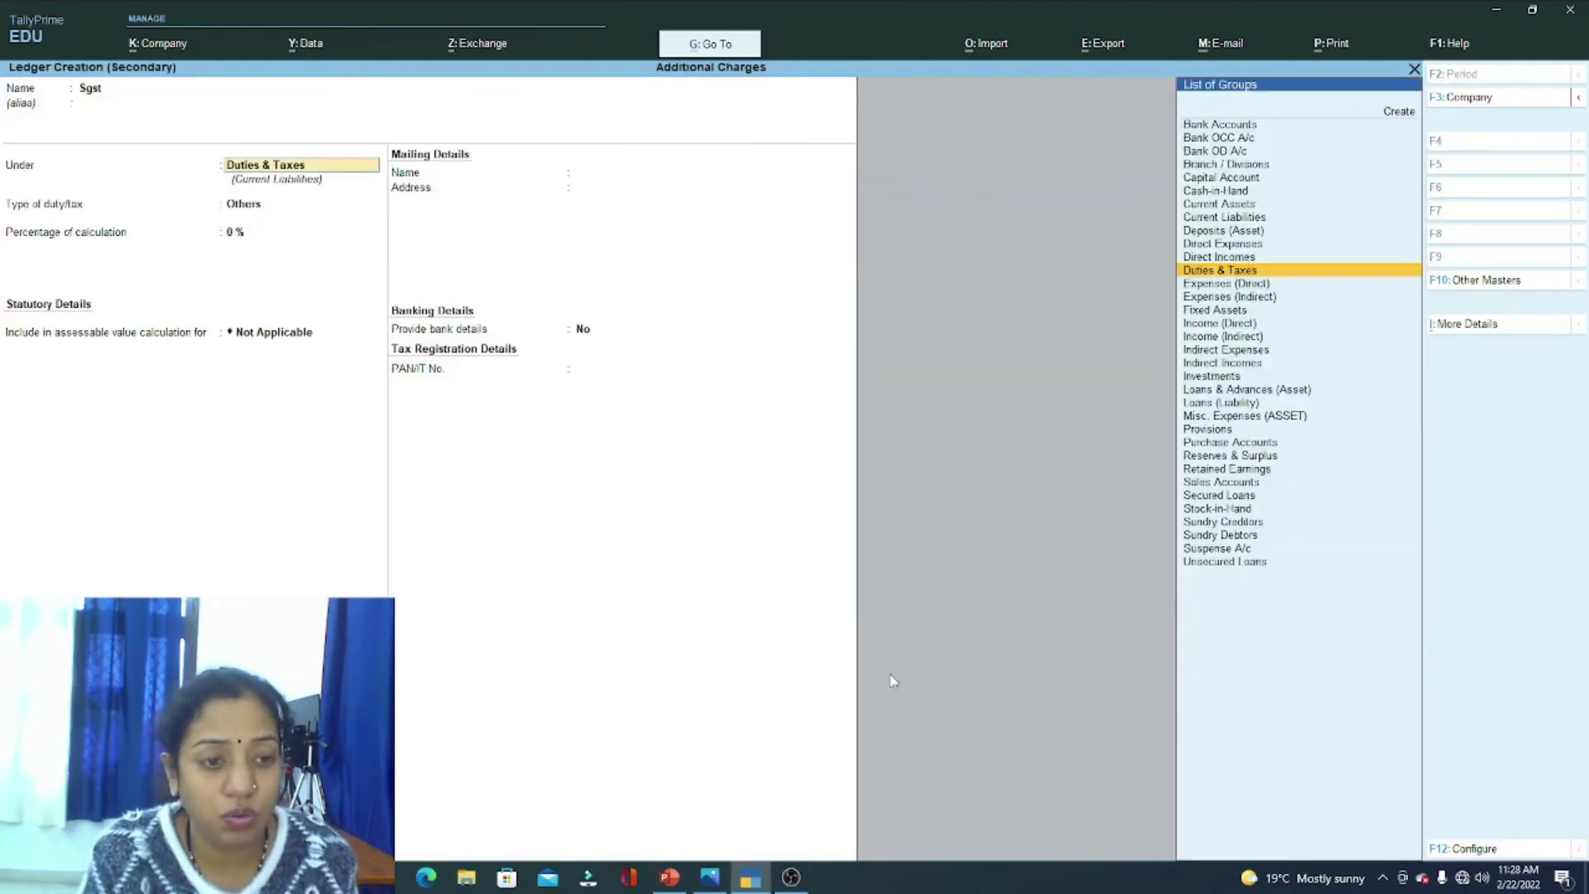
{"action": "key", "text": "Return"}
{"action": "key", "text": "Up"}
{"action": "key", "text": "Return"}
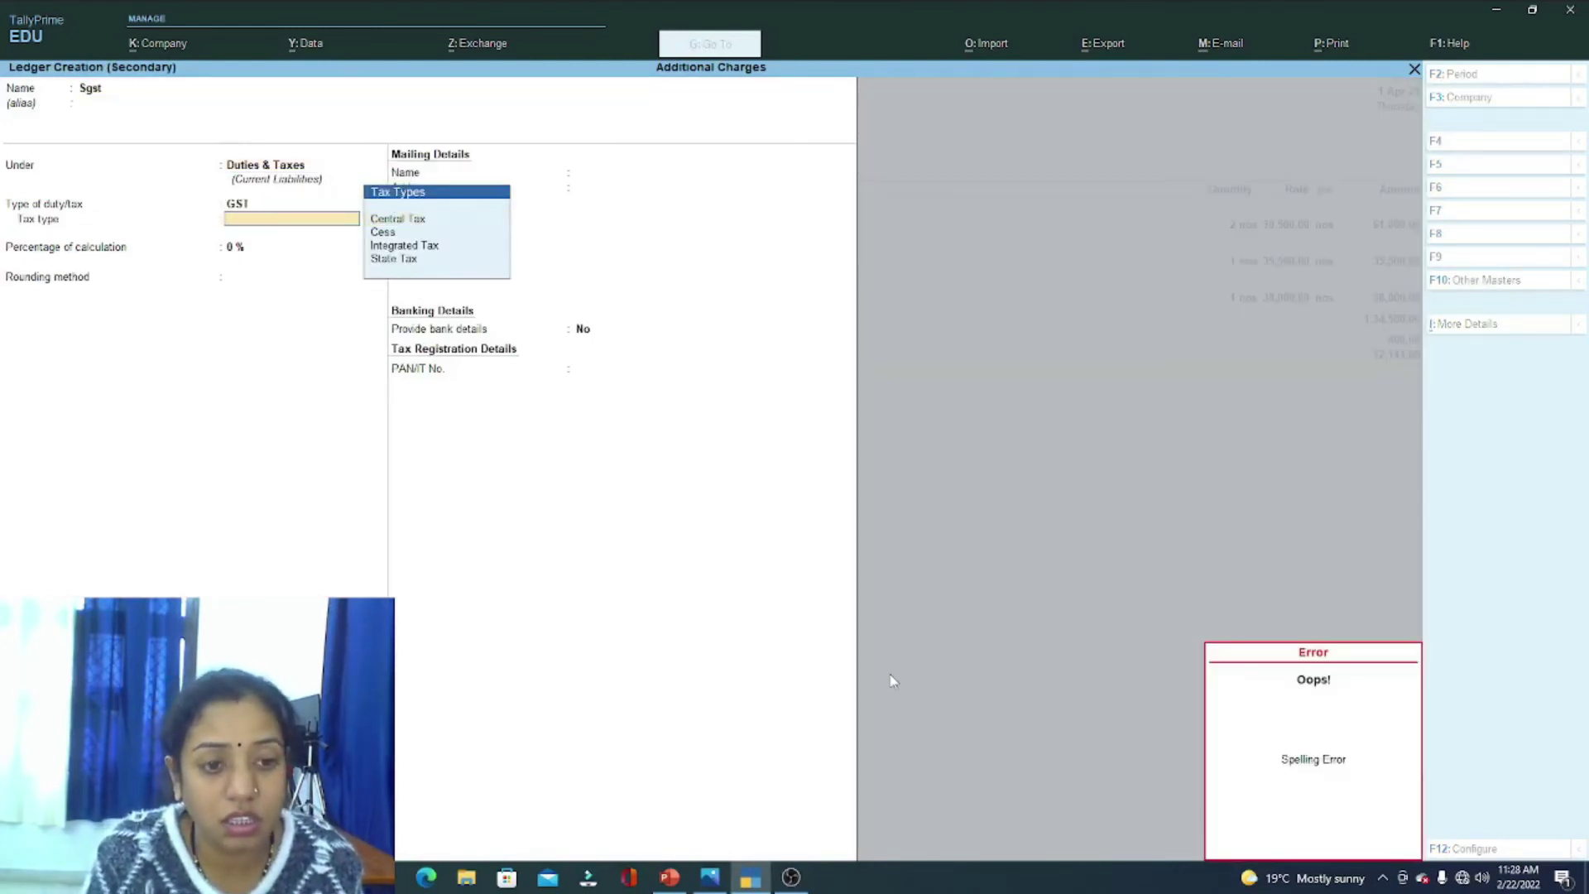
{"action": "key", "text": "Down"}
{"action": "key", "text": "Down"}
{"action": "key", "text": "Down"}
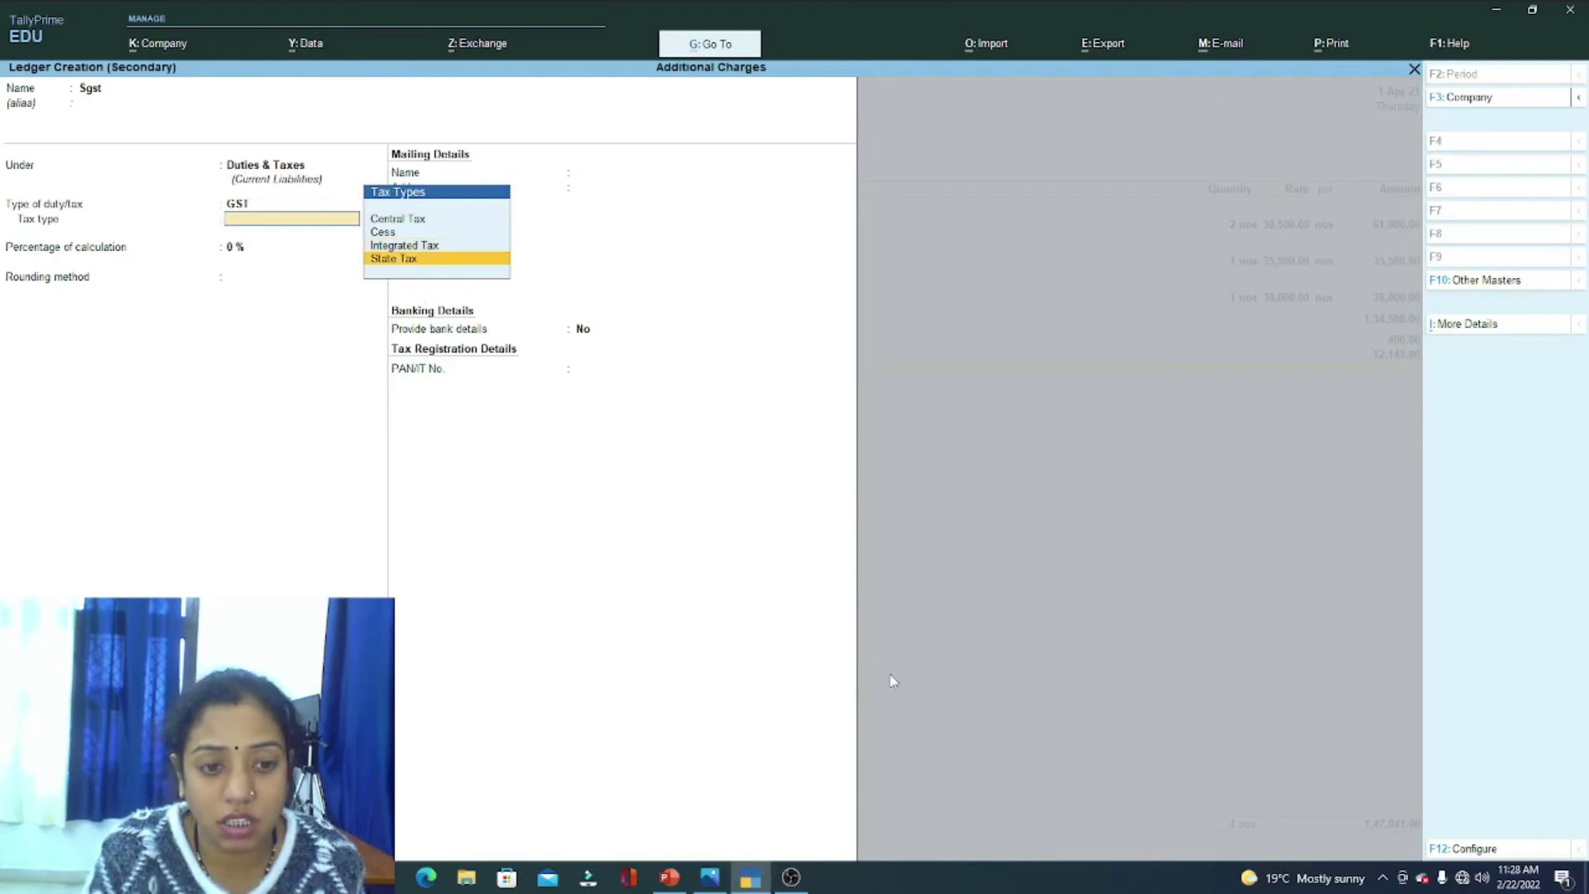
{"action": "key", "text": "Return"}
{"action": "key", "text": "Return"}
{"action": "key", "text": "Return"}
{"action": "key", "text": "Return"}
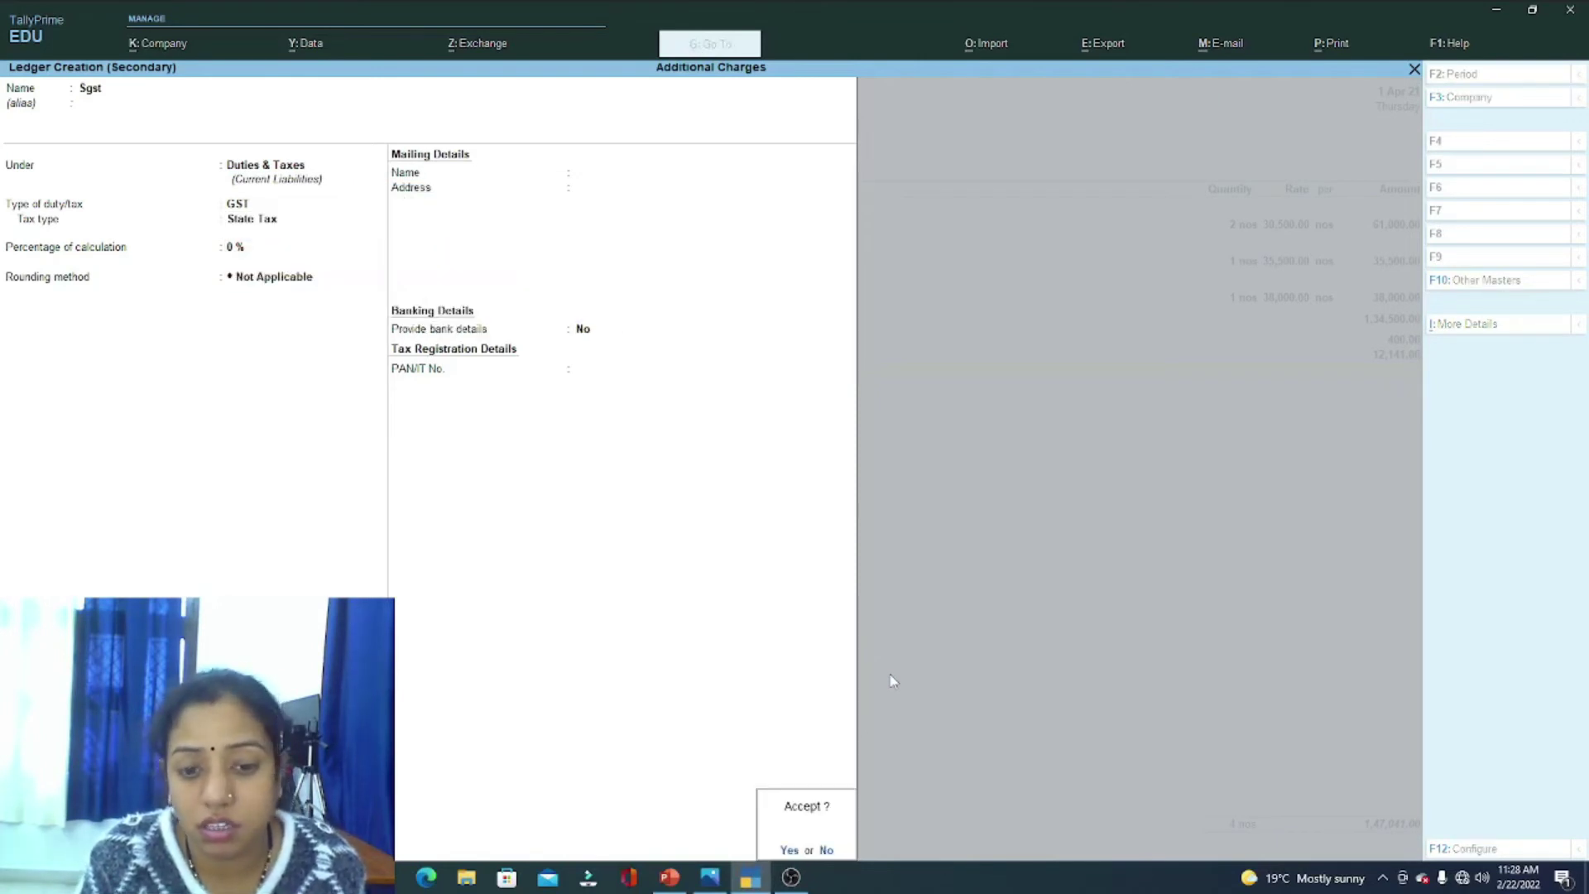
{"action": "key", "text": "Return"}
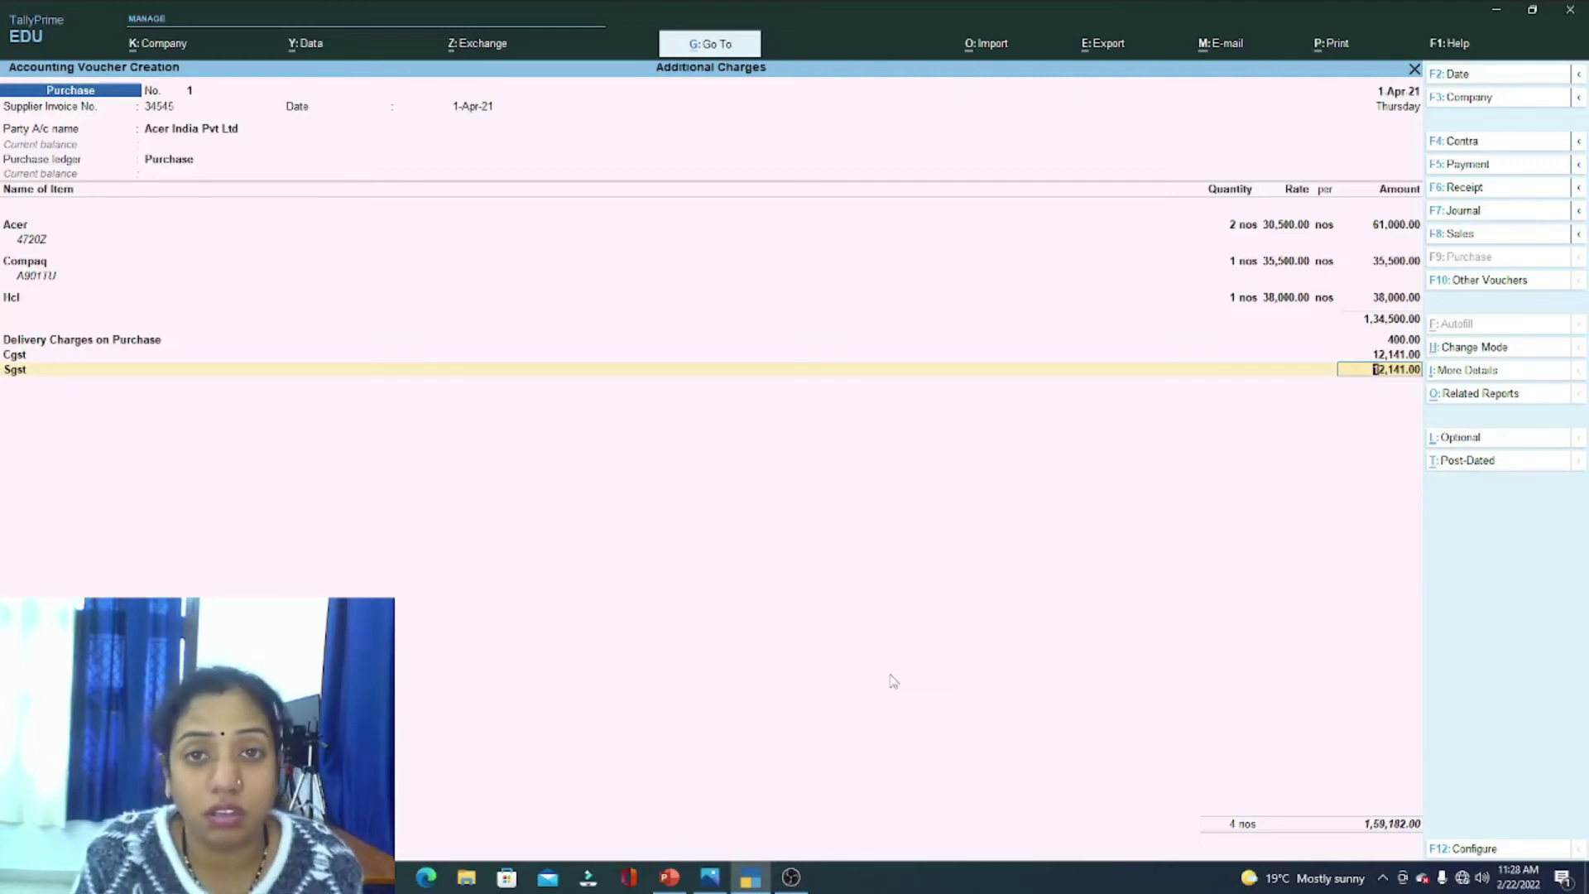
{"action": "key", "text": "Return"}
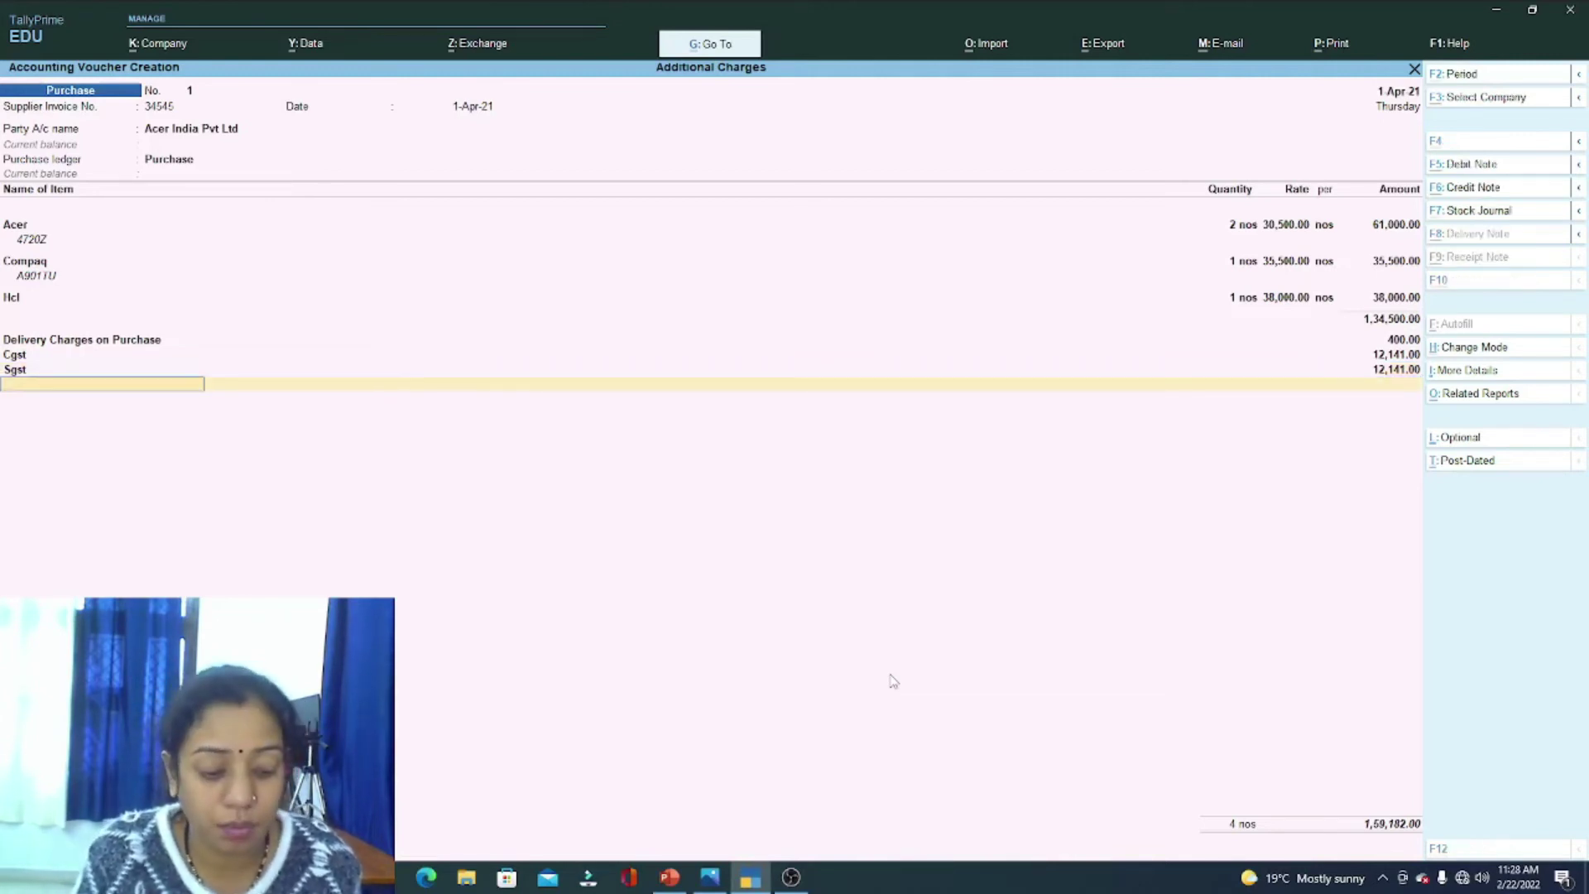
Step: Add an Insurance Charges ledger under Purchase Accounts at 200, then view the question image
{"action": "key", "text": "alt+c"}
{"action": "type", "text": "Insurance"}
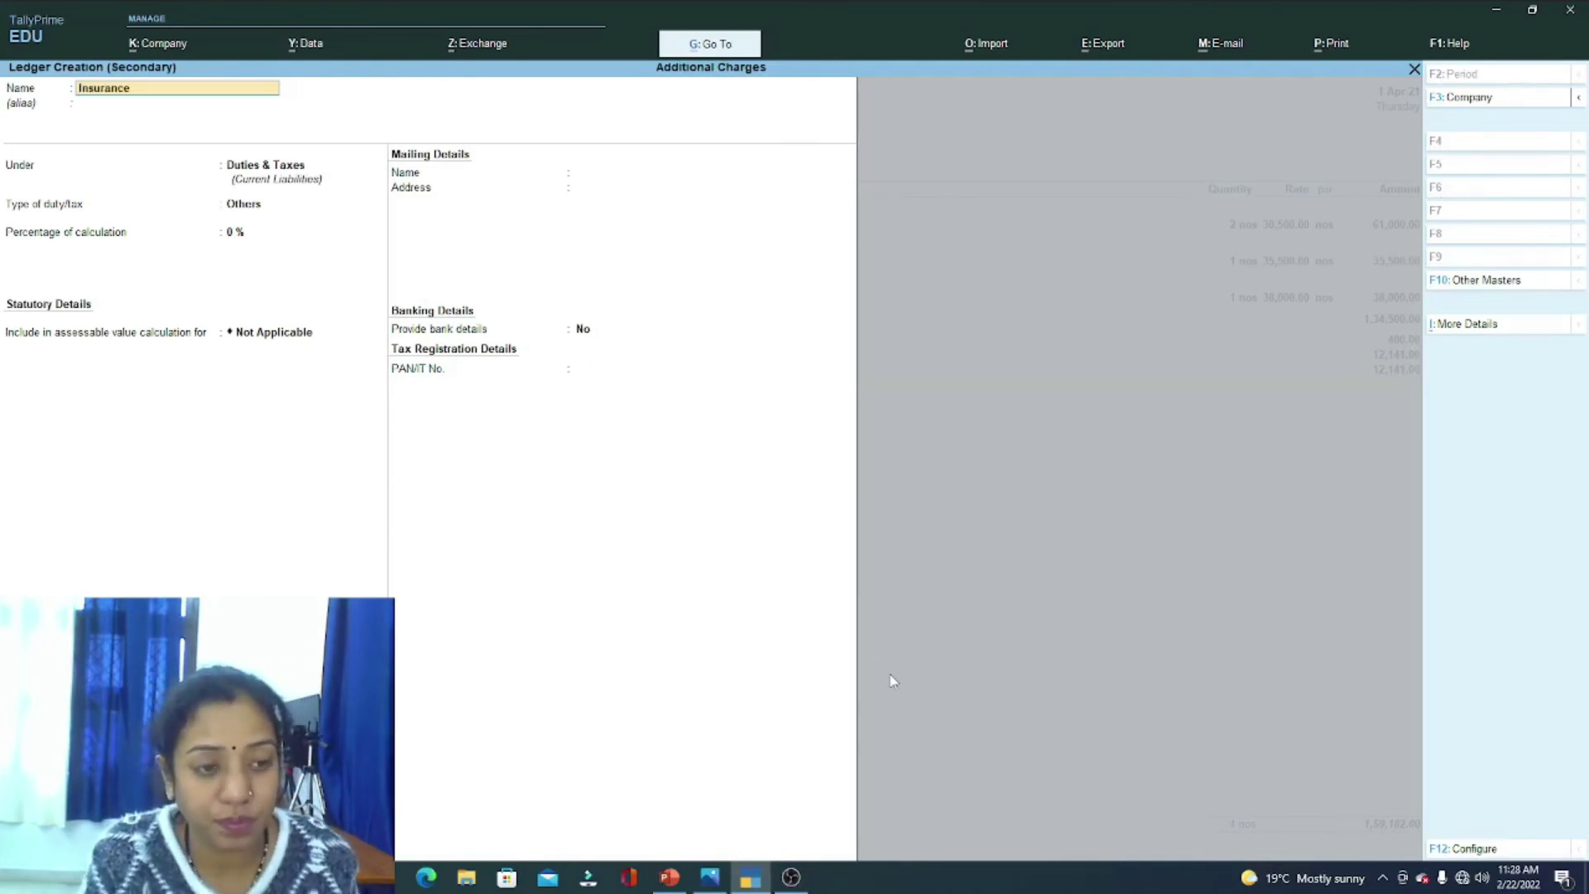
{"action": "type", "text": " Charges"}
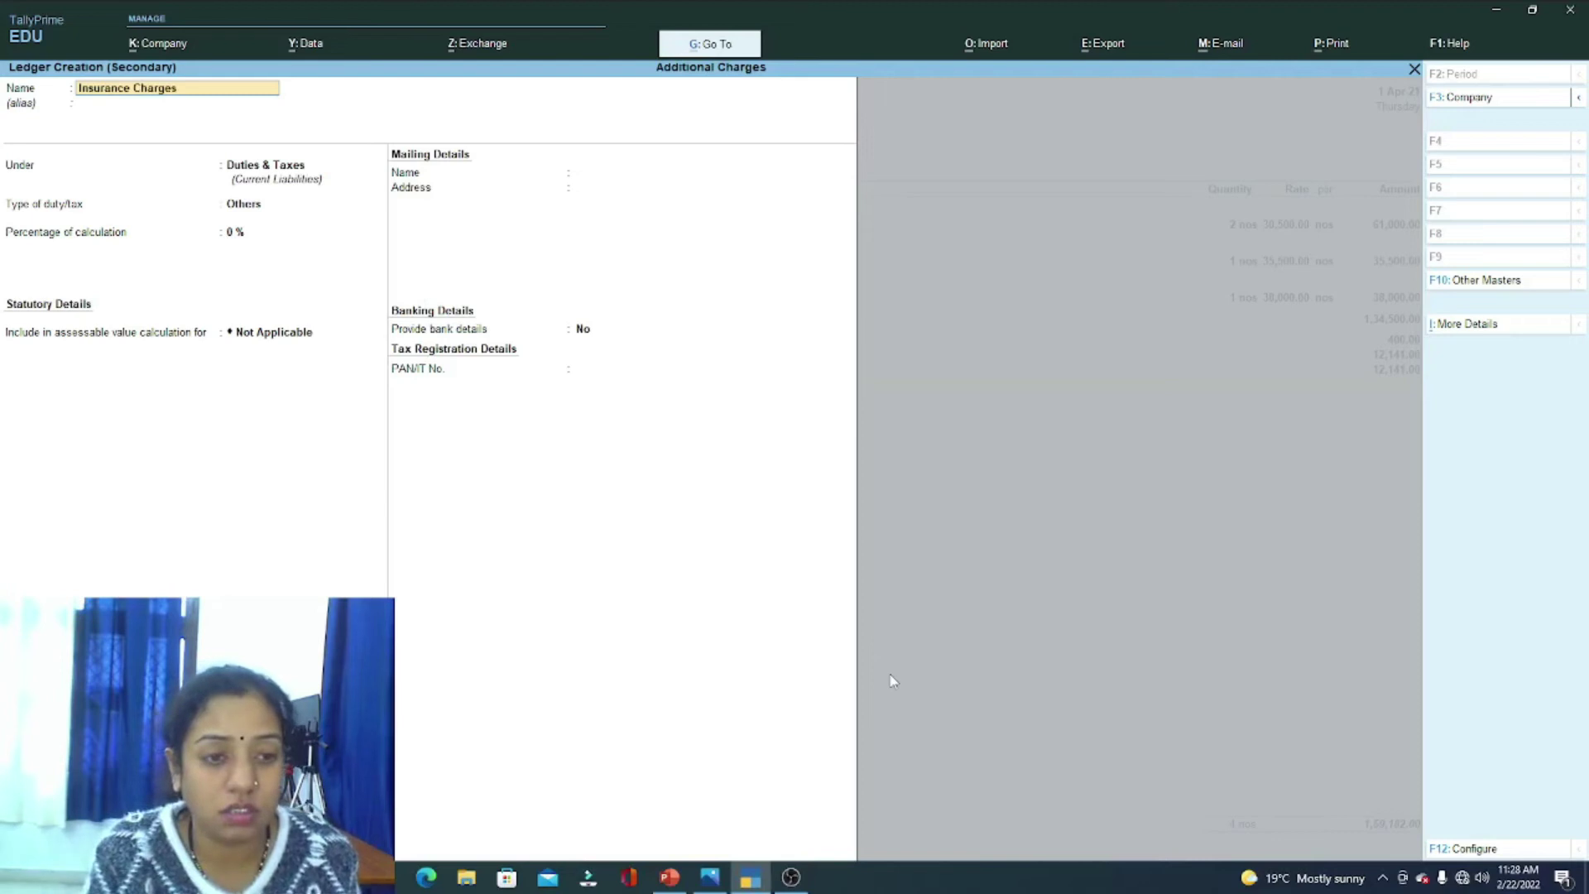
{"action": "key", "text": "Return"}
{"action": "type", "text": "Pu"}
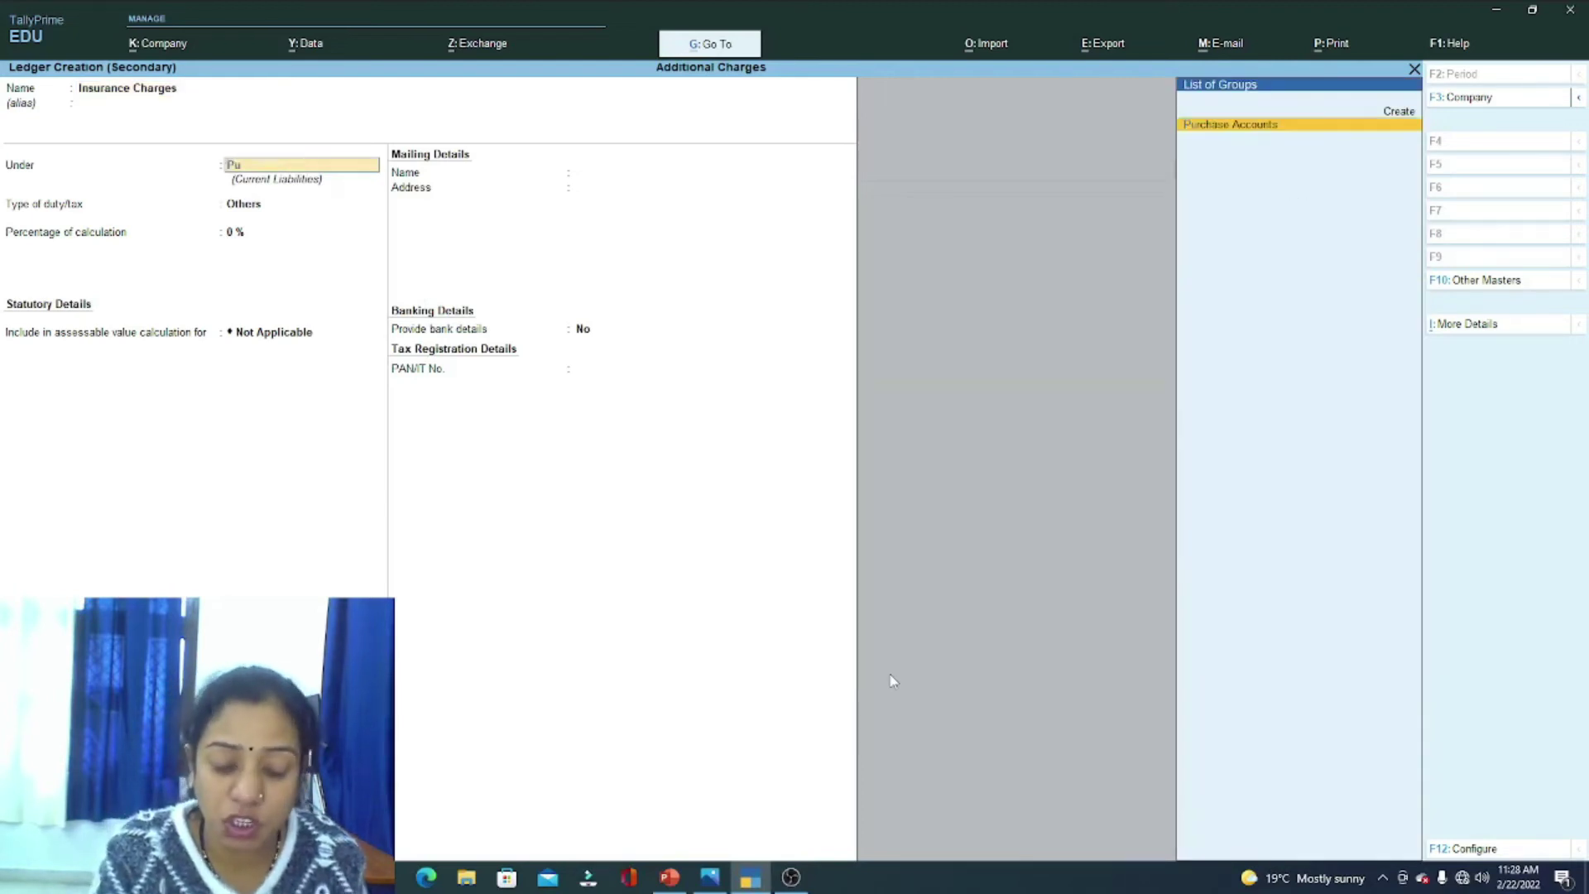
{"action": "key", "text": "Return"}
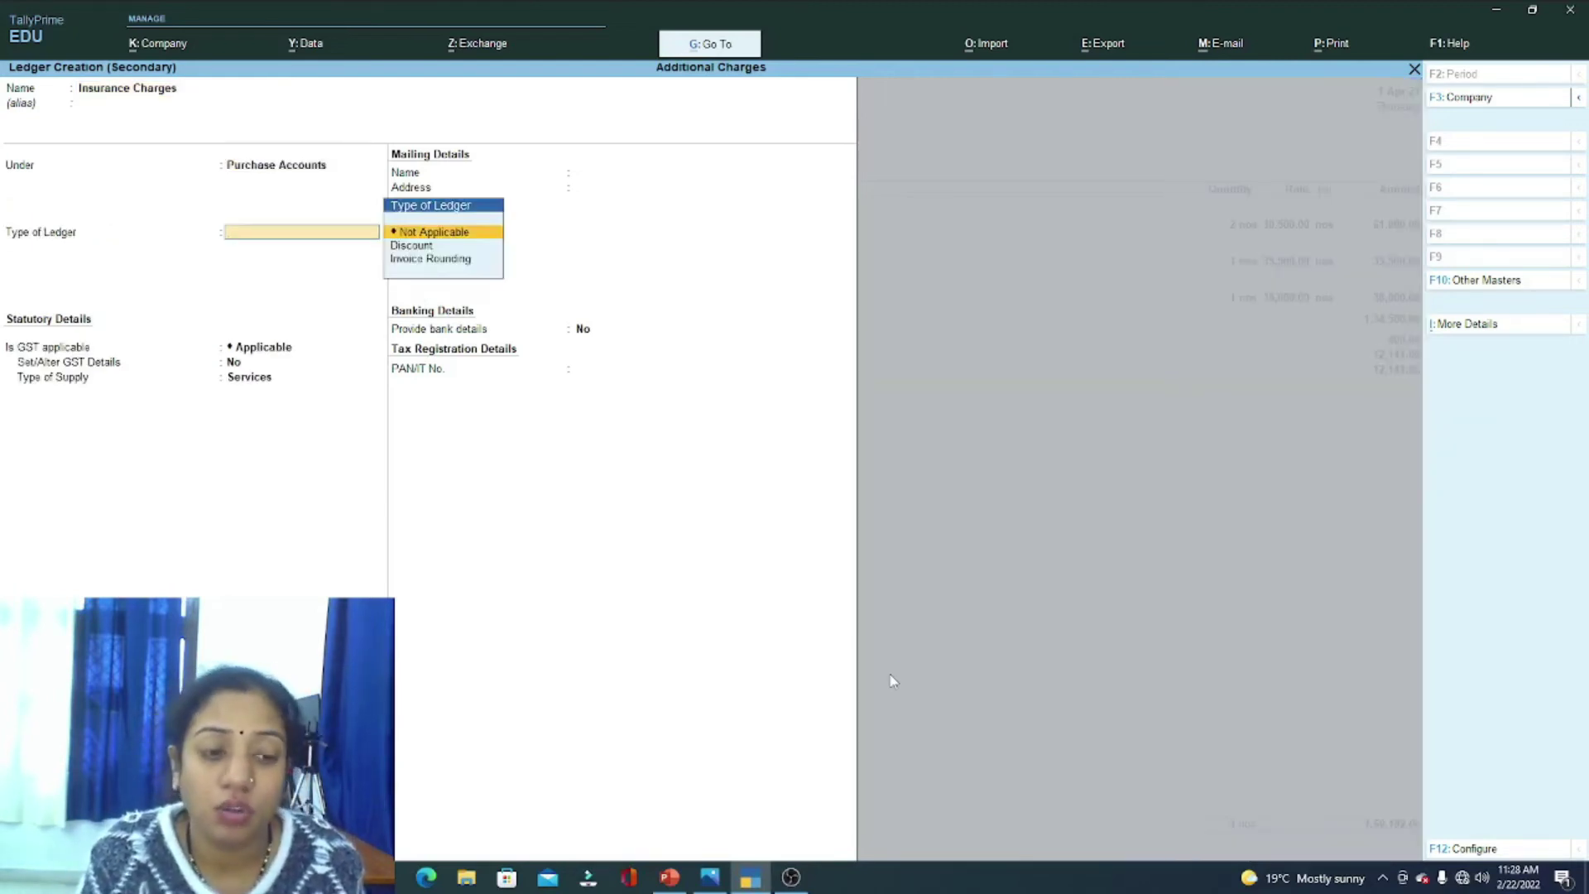
{"action": "key", "text": "Return"}
{"action": "key", "text": "Return"}
{"action": "key", "text": "Return"}
{"action": "key", "text": "Return"}
{"action": "key", "text": "Return"}
{"action": "key", "text": "Return"}
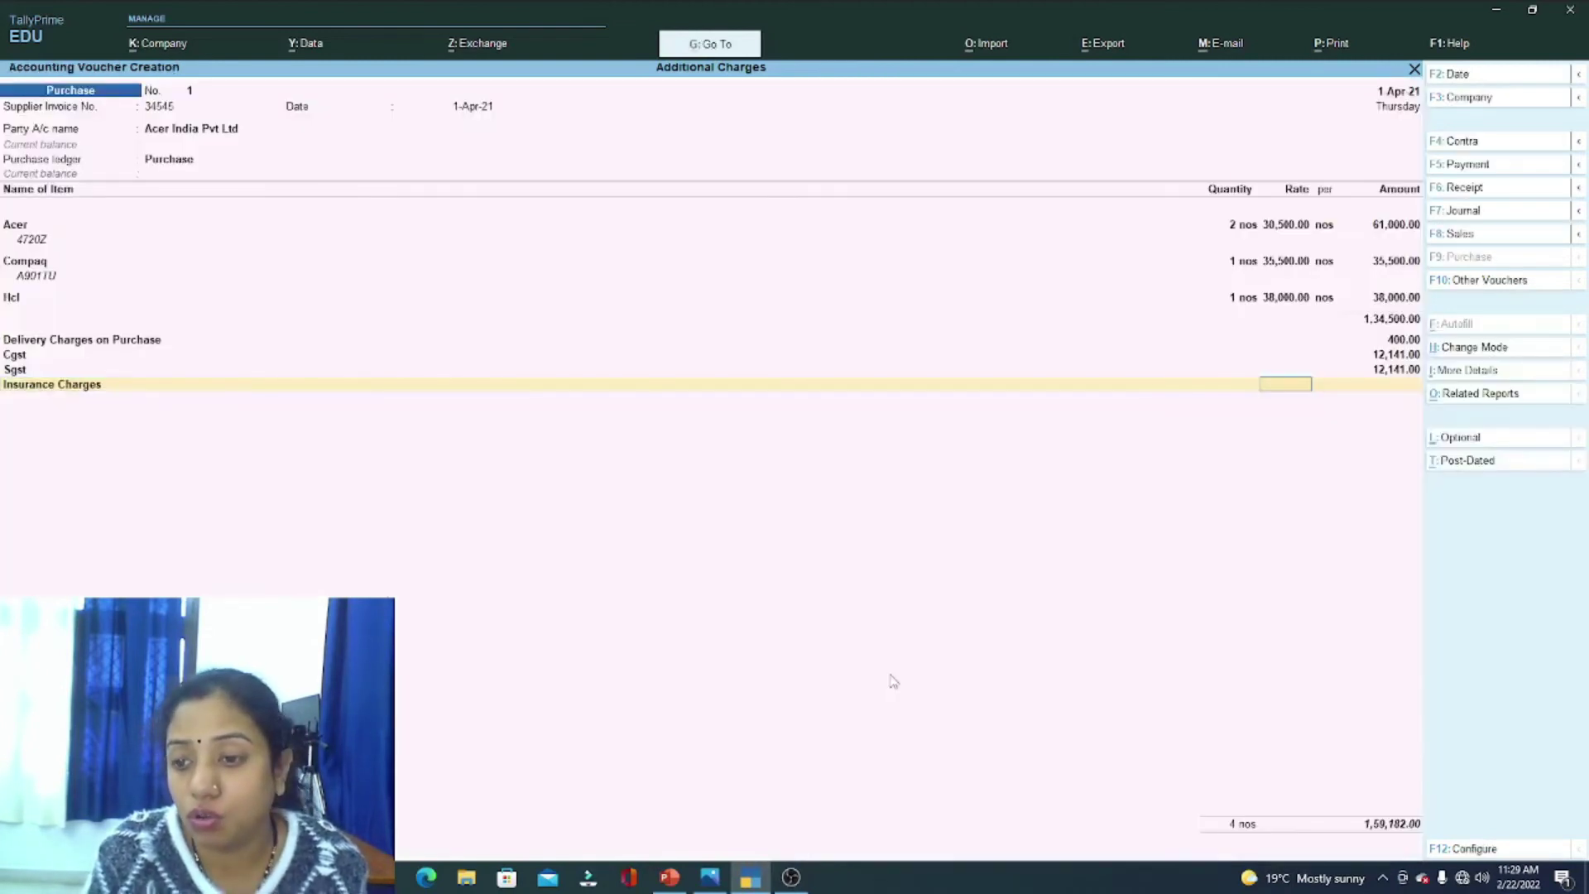
{"action": "type", "text": "200"}
{"action": "key", "text": "Return"}
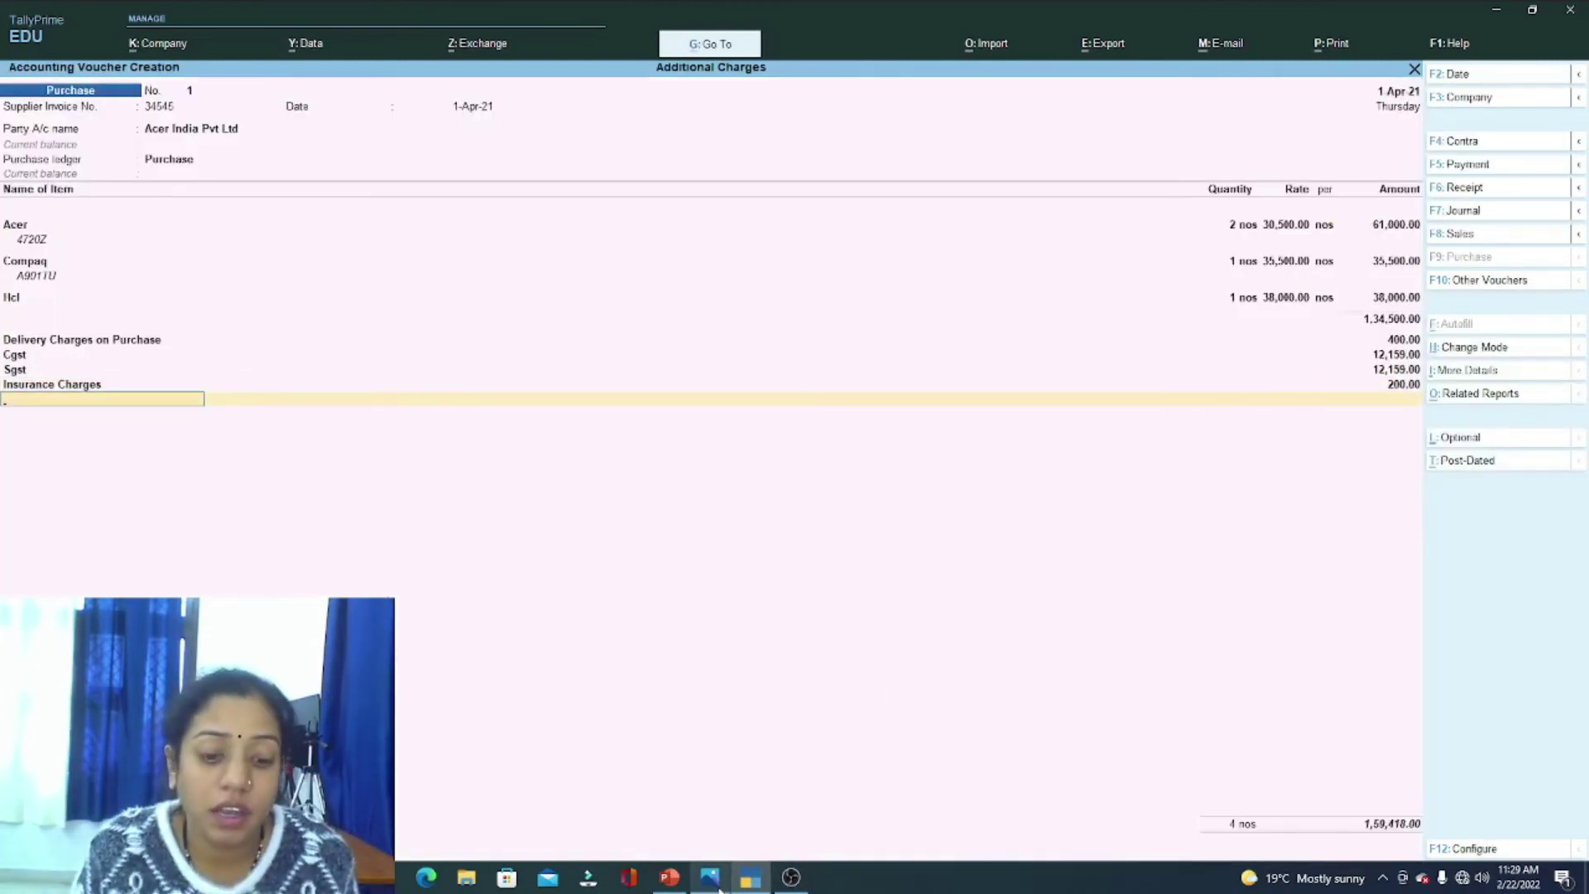
{"action": "left_click", "coordinate": [713, 882]}
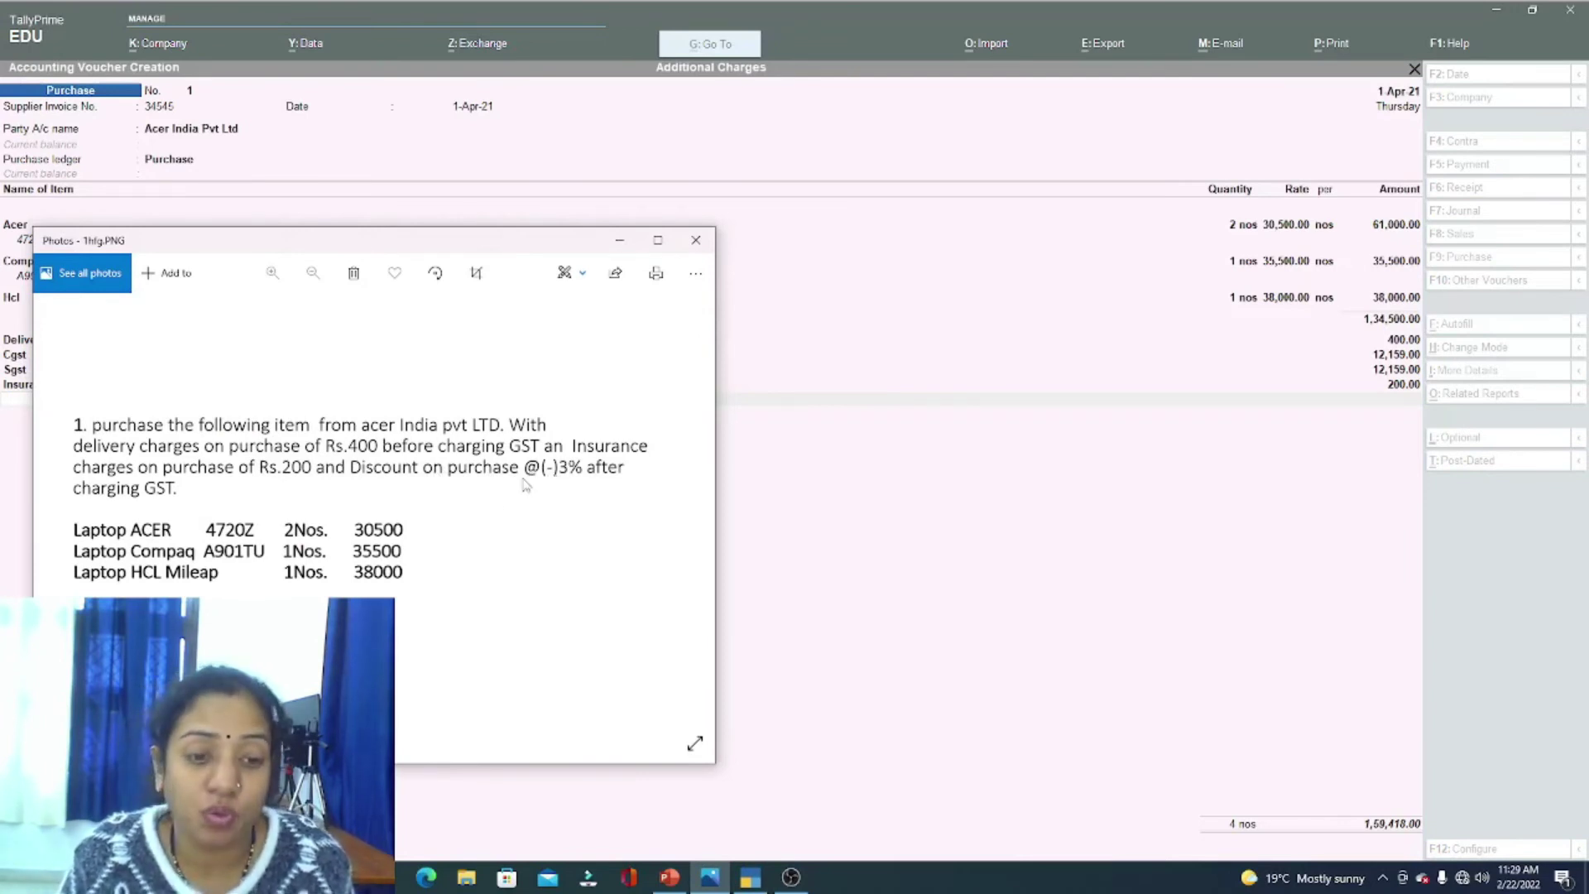
Step: Start a new ledger named Discount on Purchase under Purchase Accounts
{"action": "left_click", "coordinate": [802, 802]}
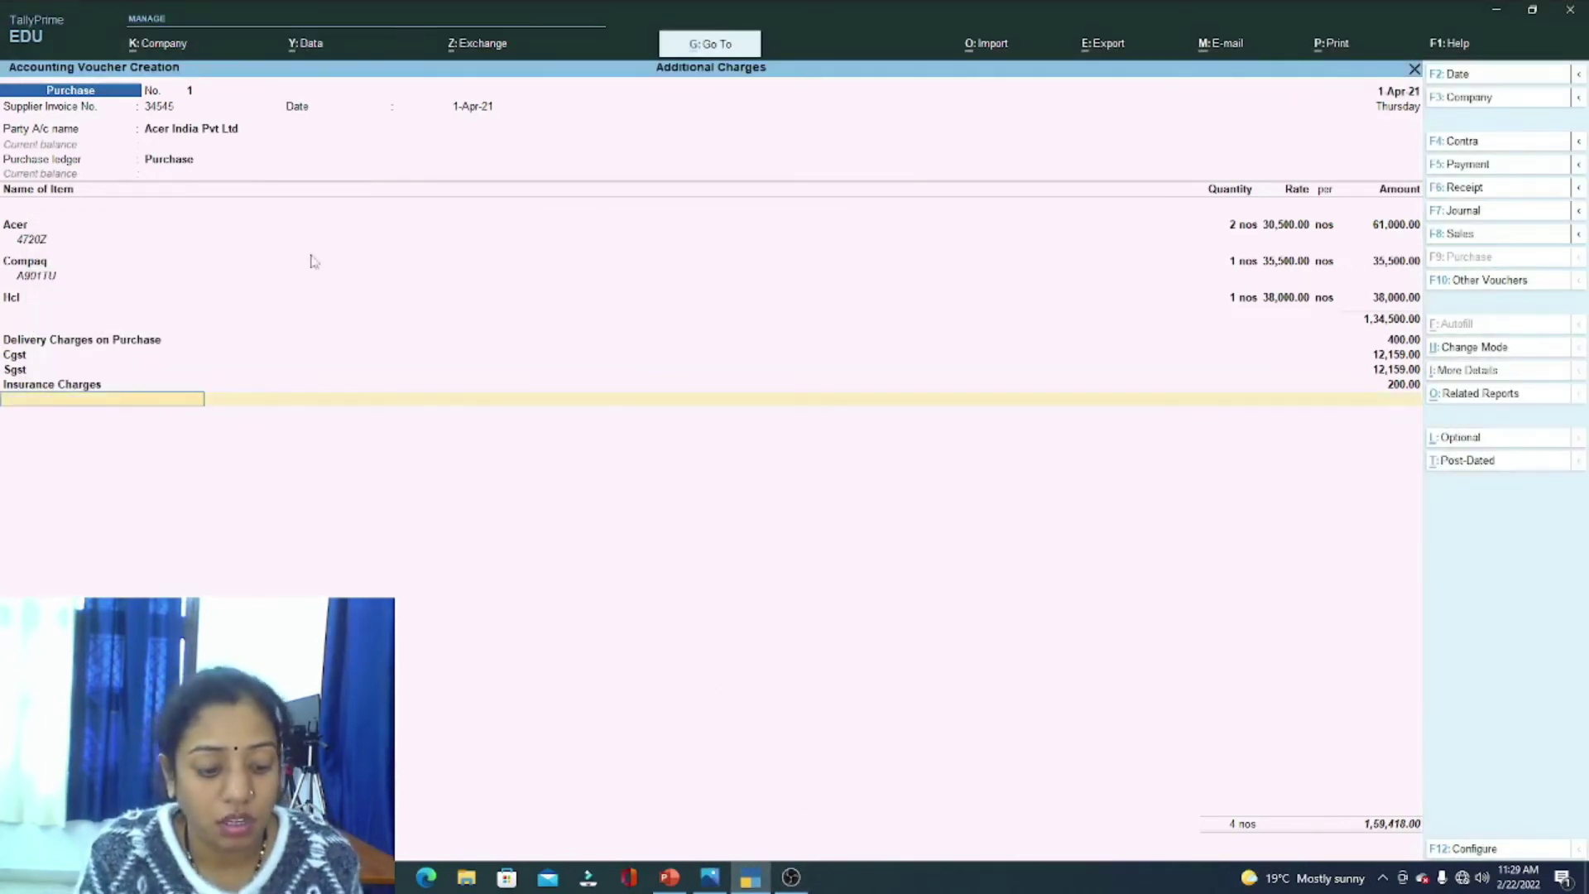
{"action": "key", "text": "alt+c"}
{"action": "type", "text": "Discou"}
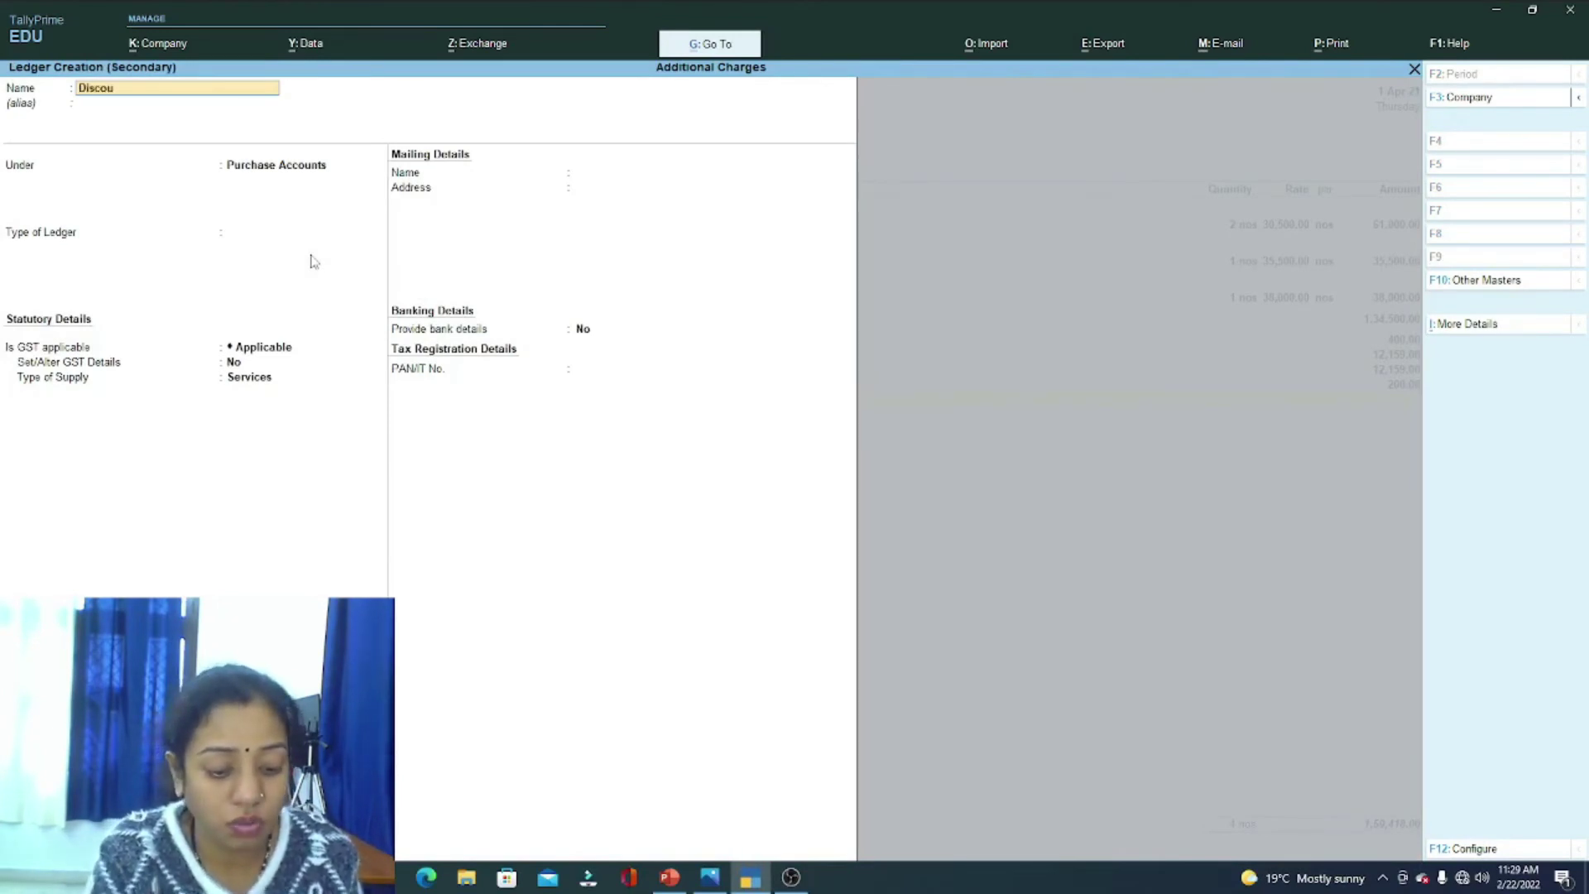
{"action": "type", "text": "nt on Purchas"}
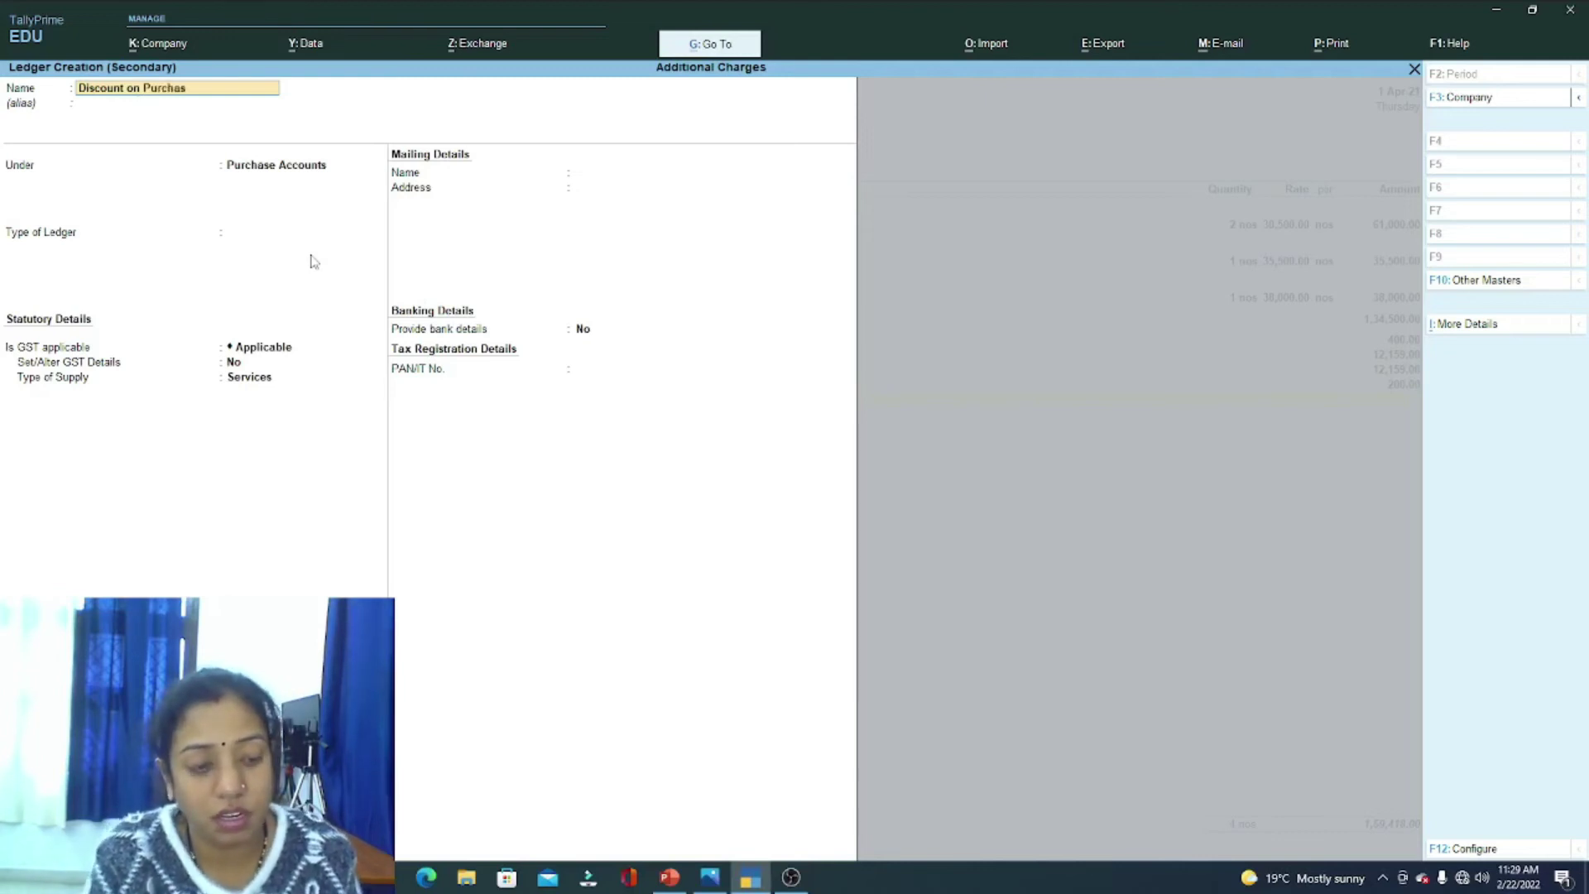
{"action": "type", "text": "e"}
{"action": "key", "text": "Return"}
{"action": "key", "text": "Return"}
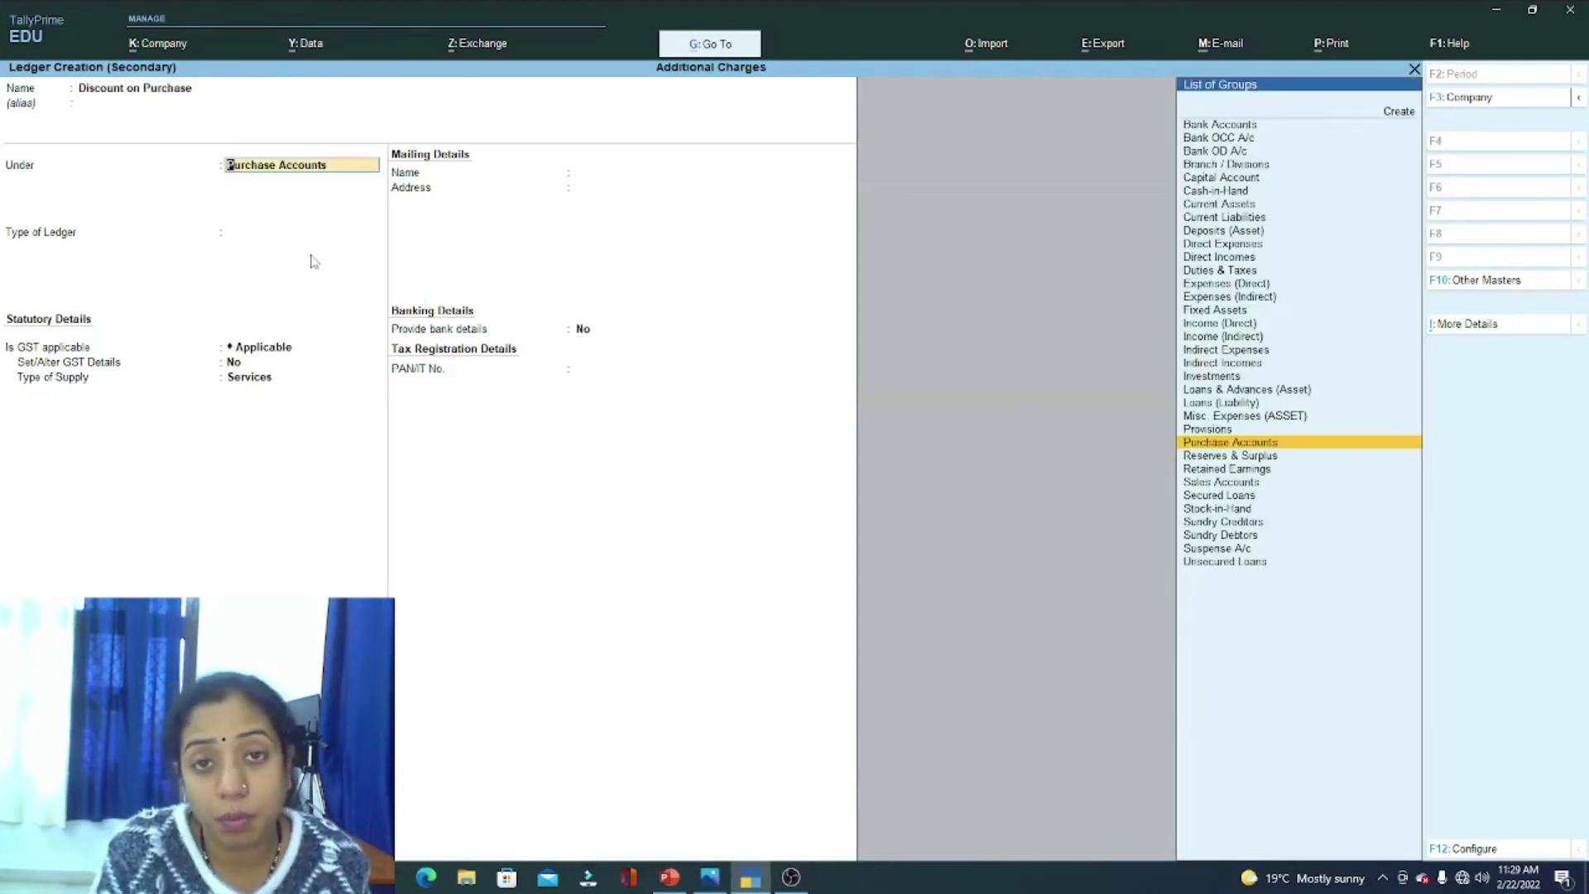
{"action": "key", "text": "Return"}
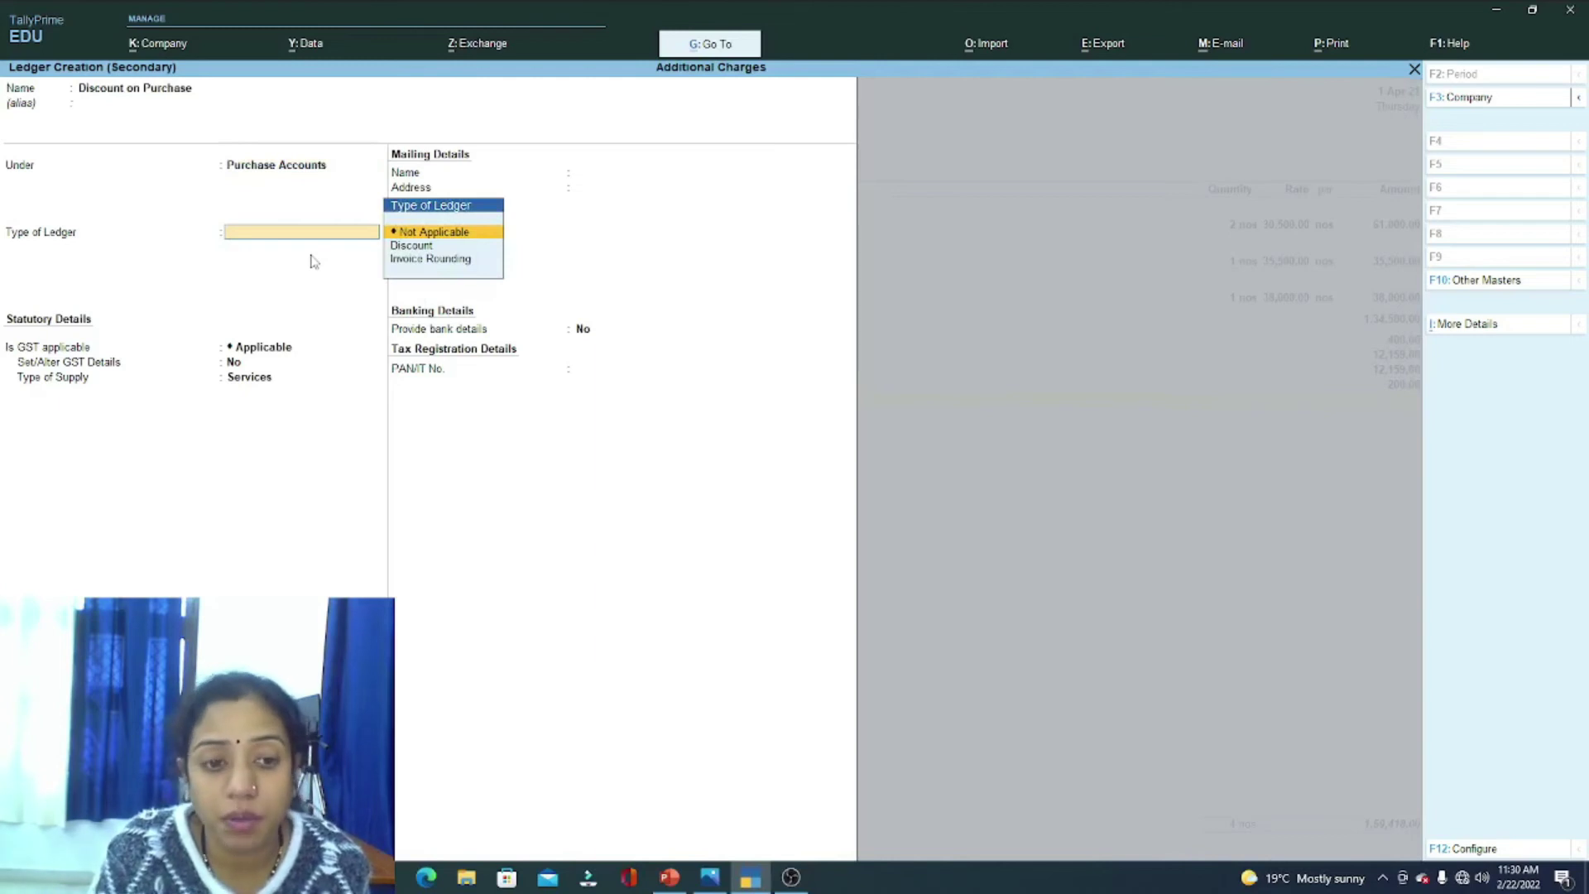
{"action": "key", "text": "Down"}
{"action": "key", "text": "Return"}
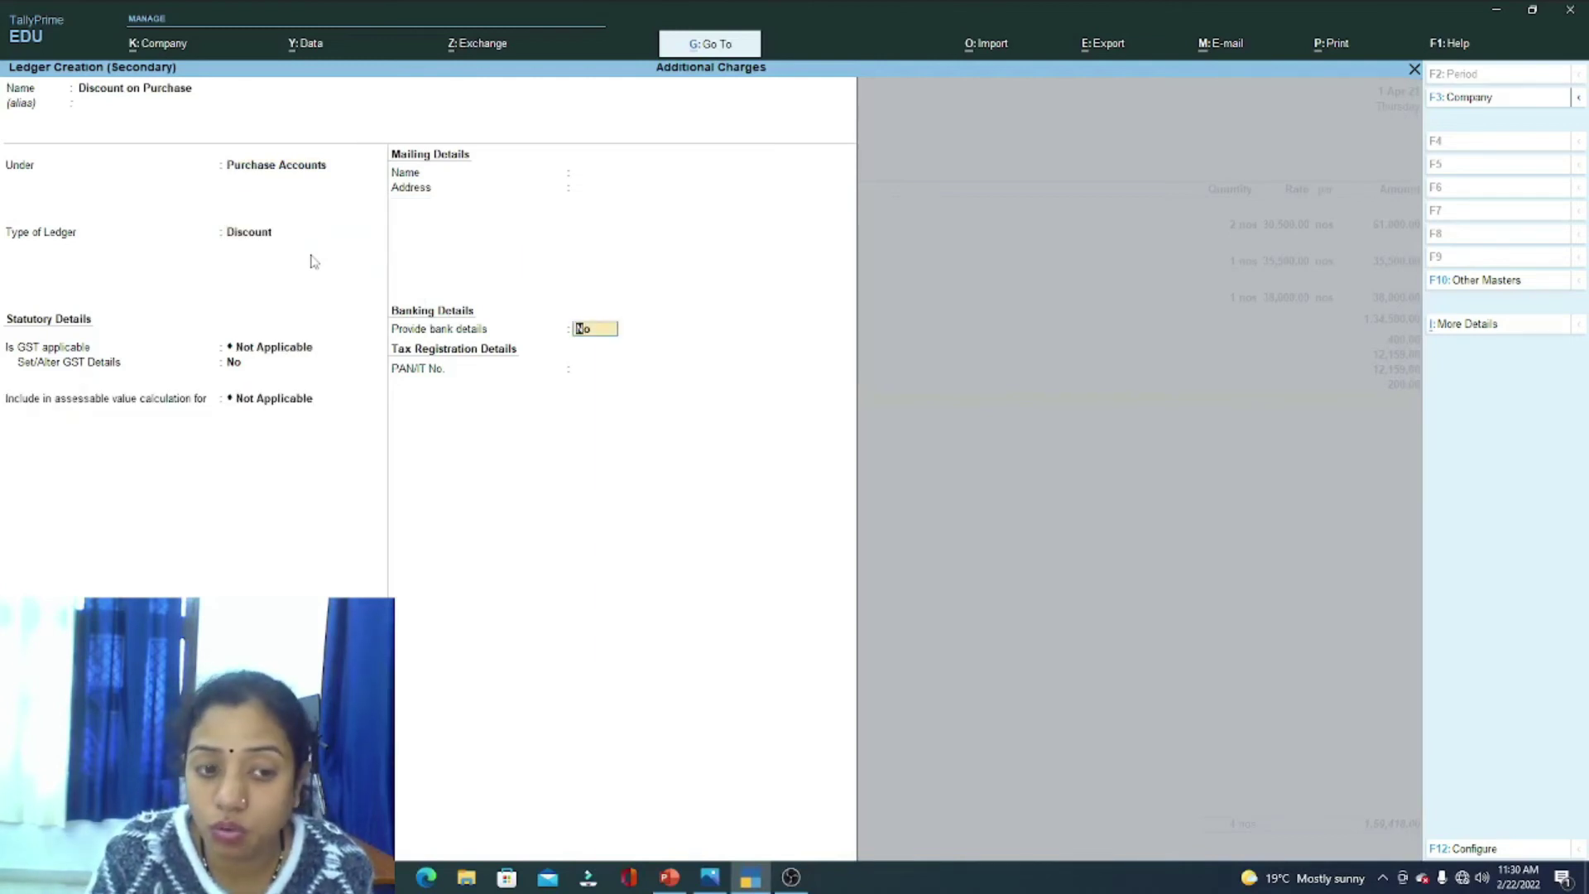
Step: Set it to Not Applicable, included in GST assessable value for Goods based on Value, and save
{"action": "key", "text": "BackSpace"}
{"action": "key", "text": "Up"}
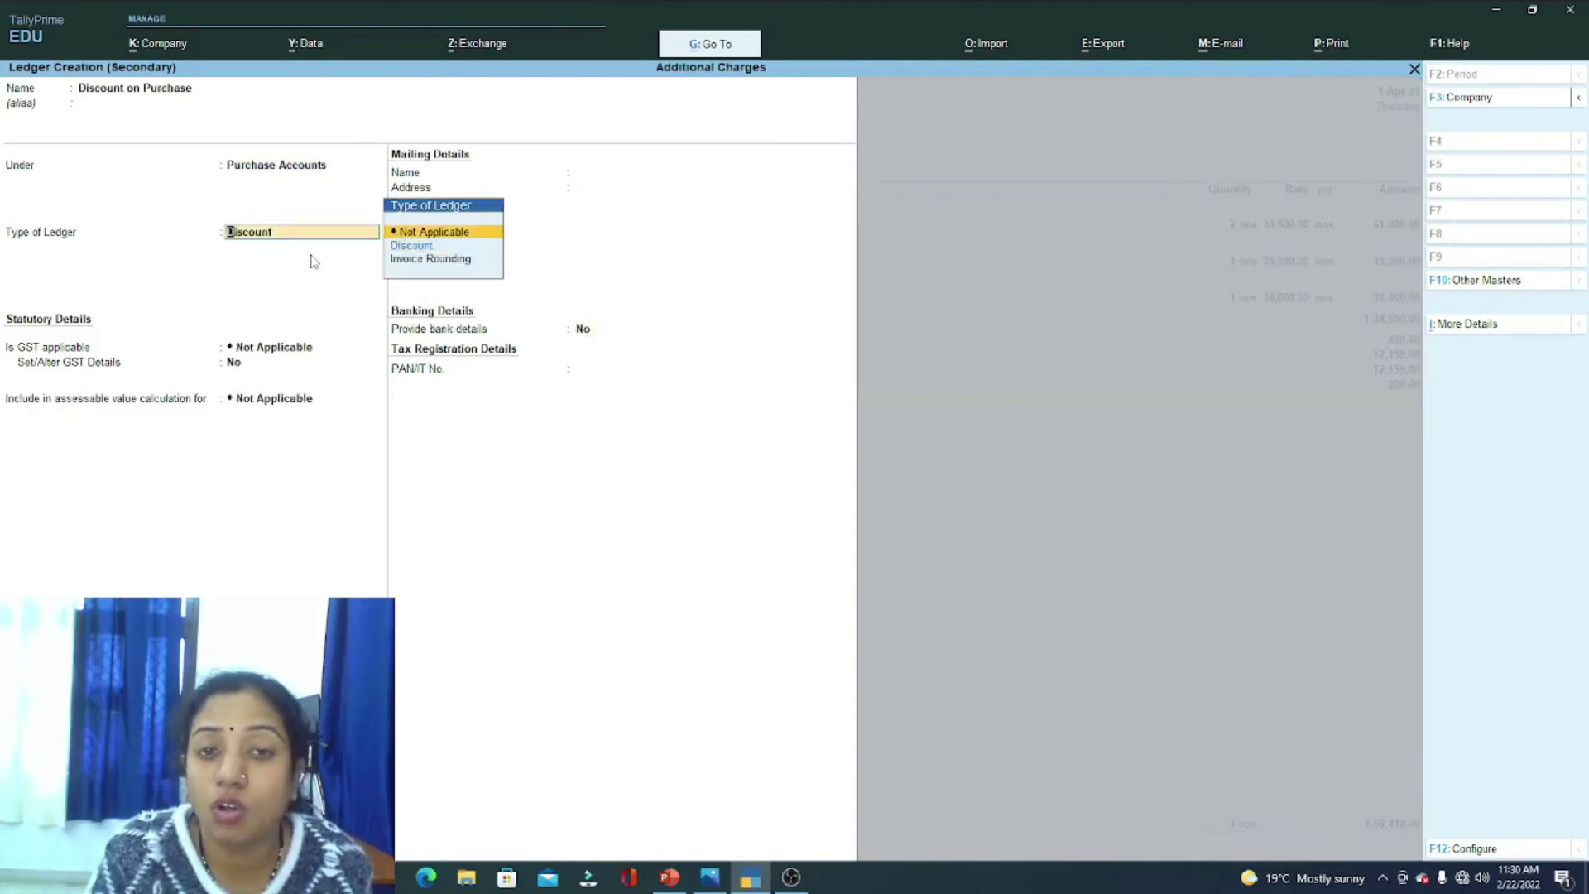
{"action": "key", "text": "Return"}
{"action": "key", "text": "Return"}
{"action": "key", "text": "Down"}
{"action": "key", "text": "Return"}
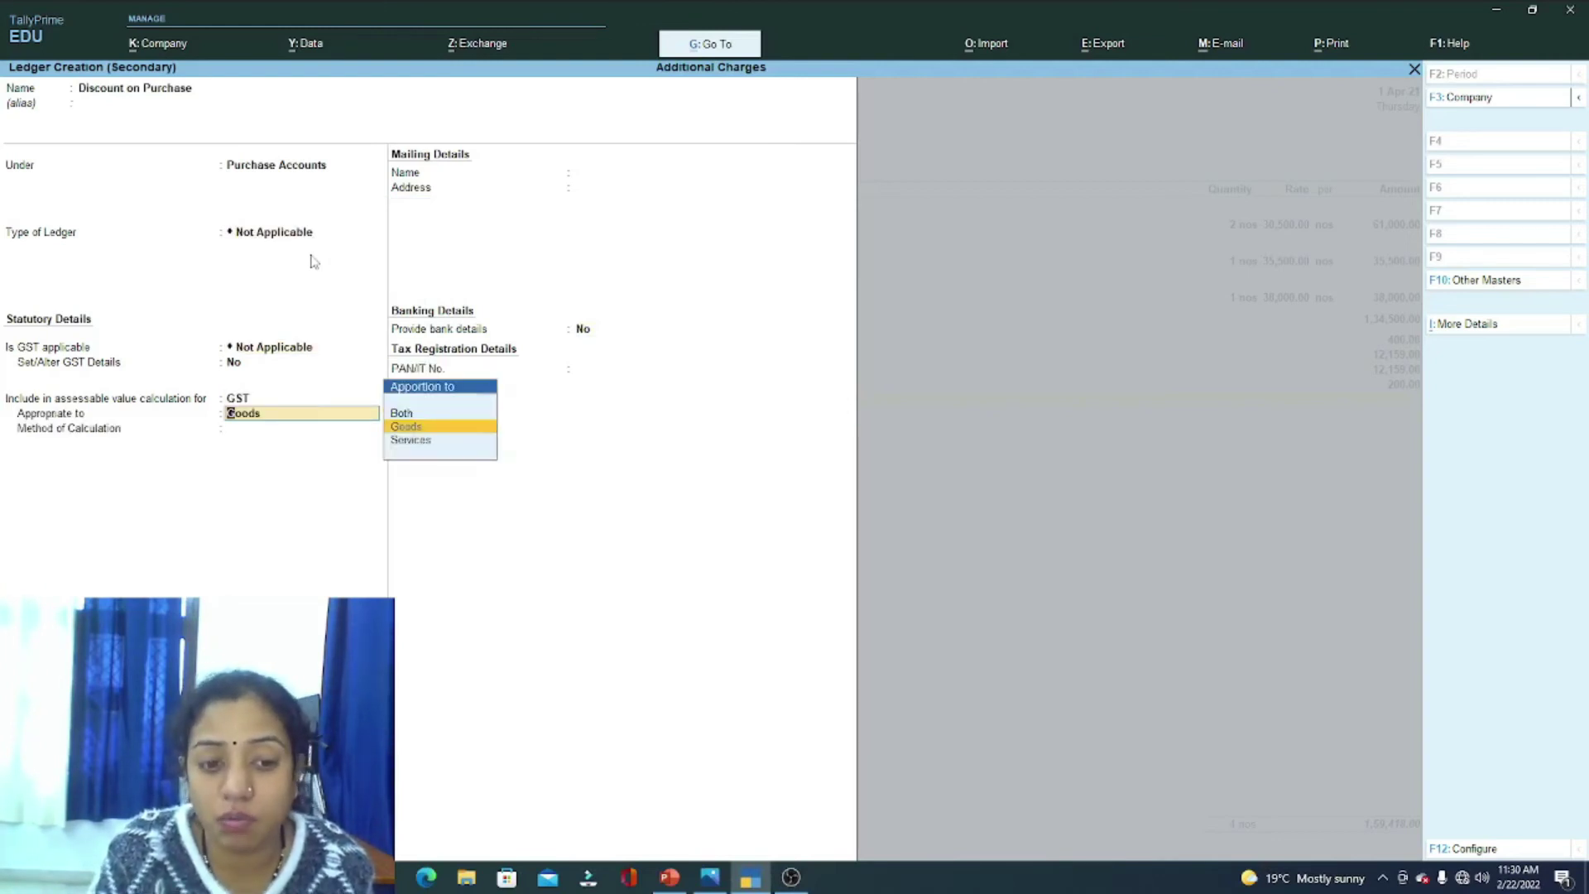
{"action": "key", "text": "Return"}
{"action": "key", "text": "Down"}
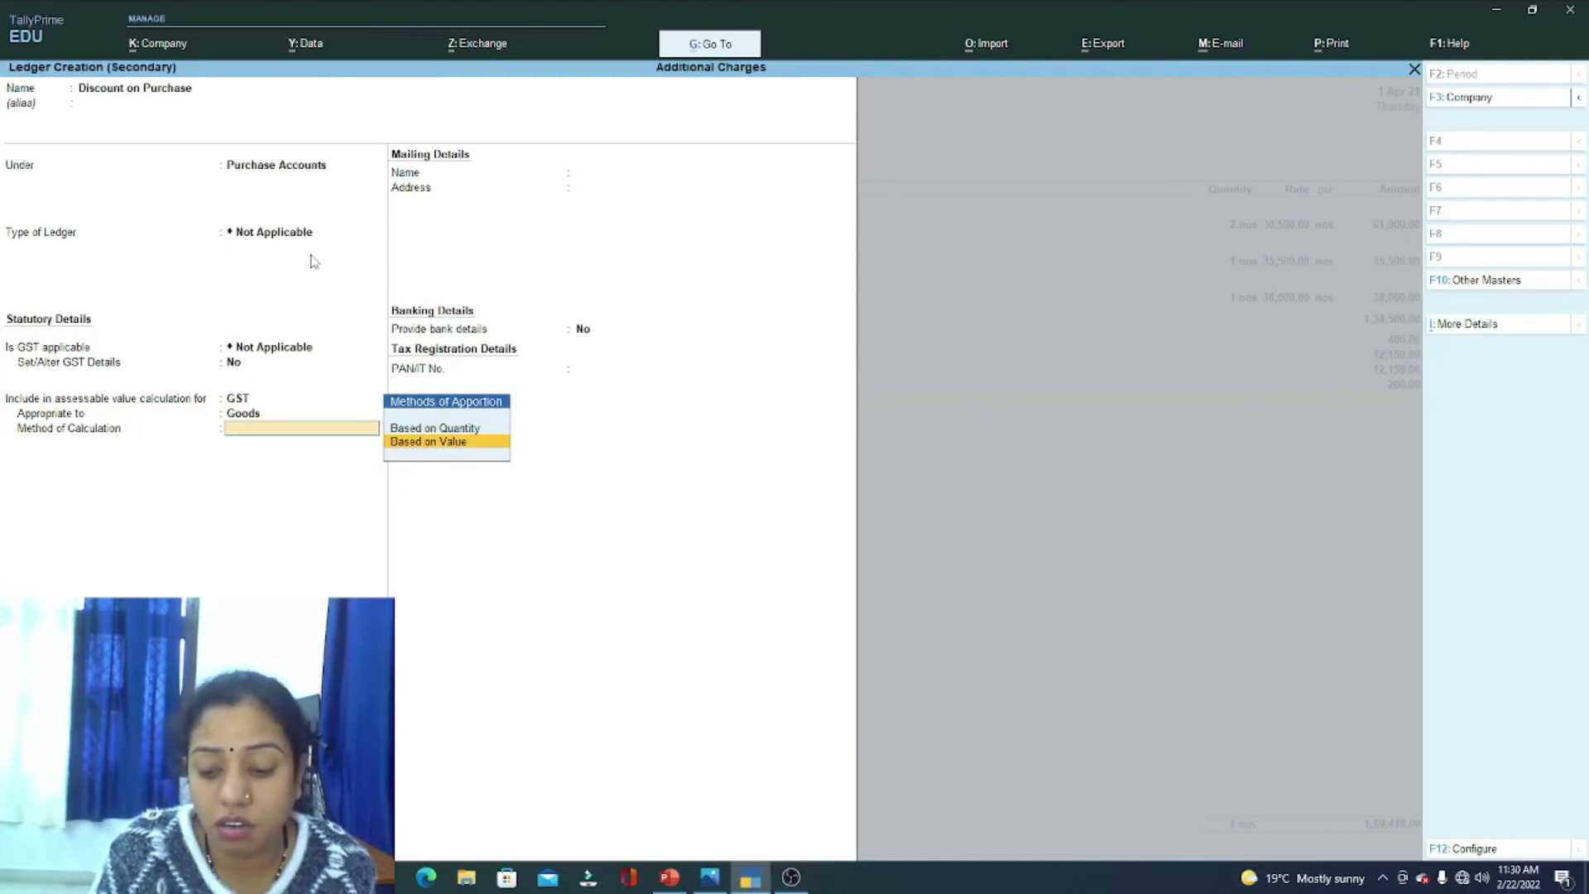
{"action": "key", "text": "Return"}
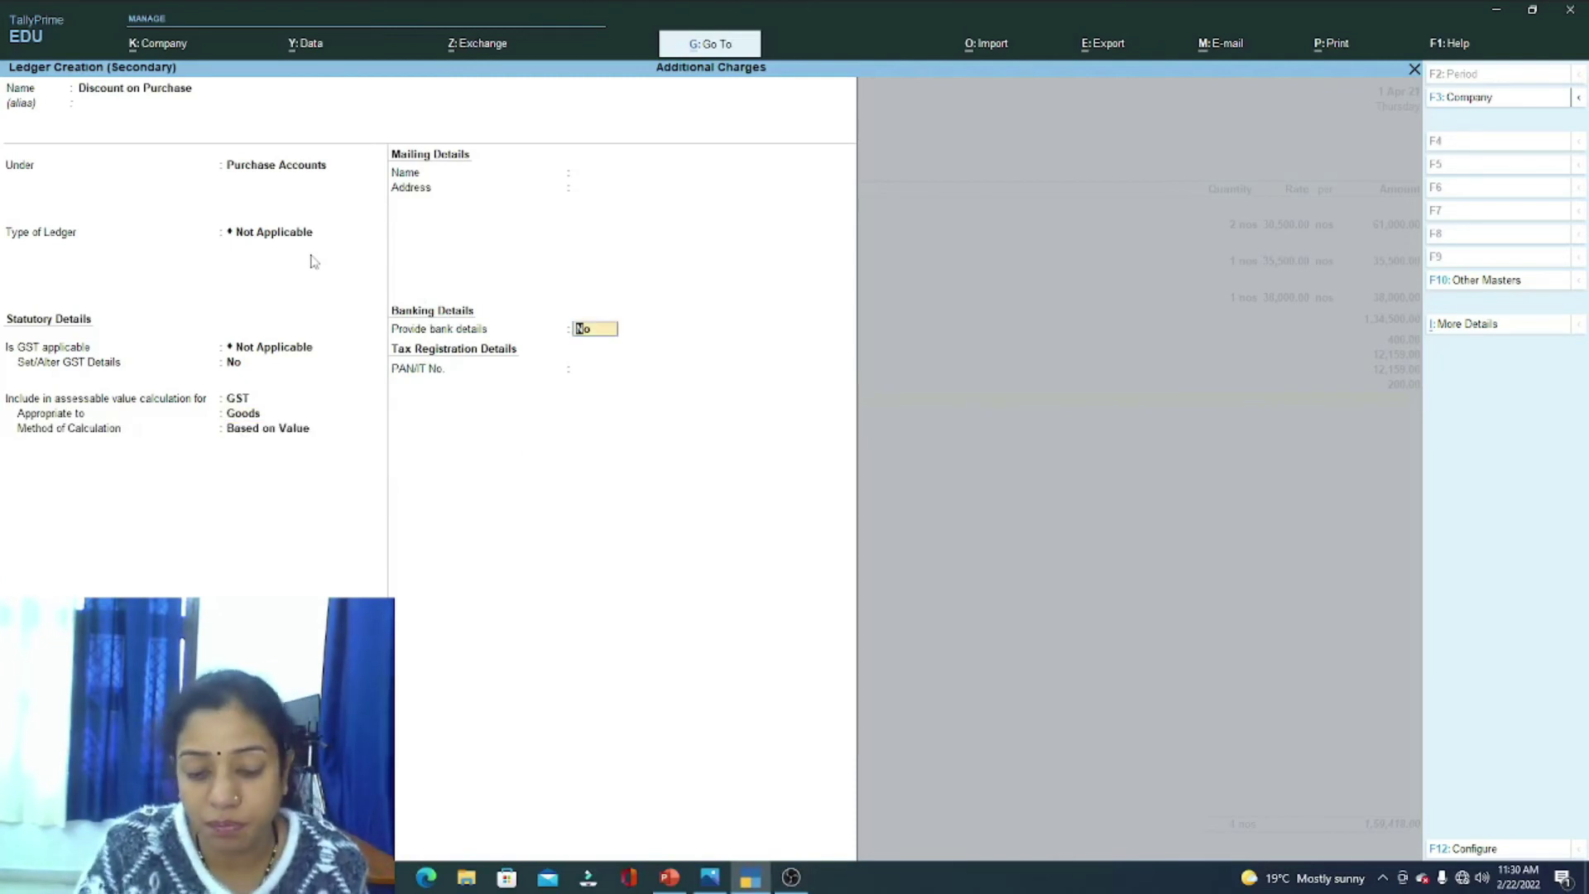
{"action": "key", "text": "Return"}
{"action": "key", "text": "Return"}
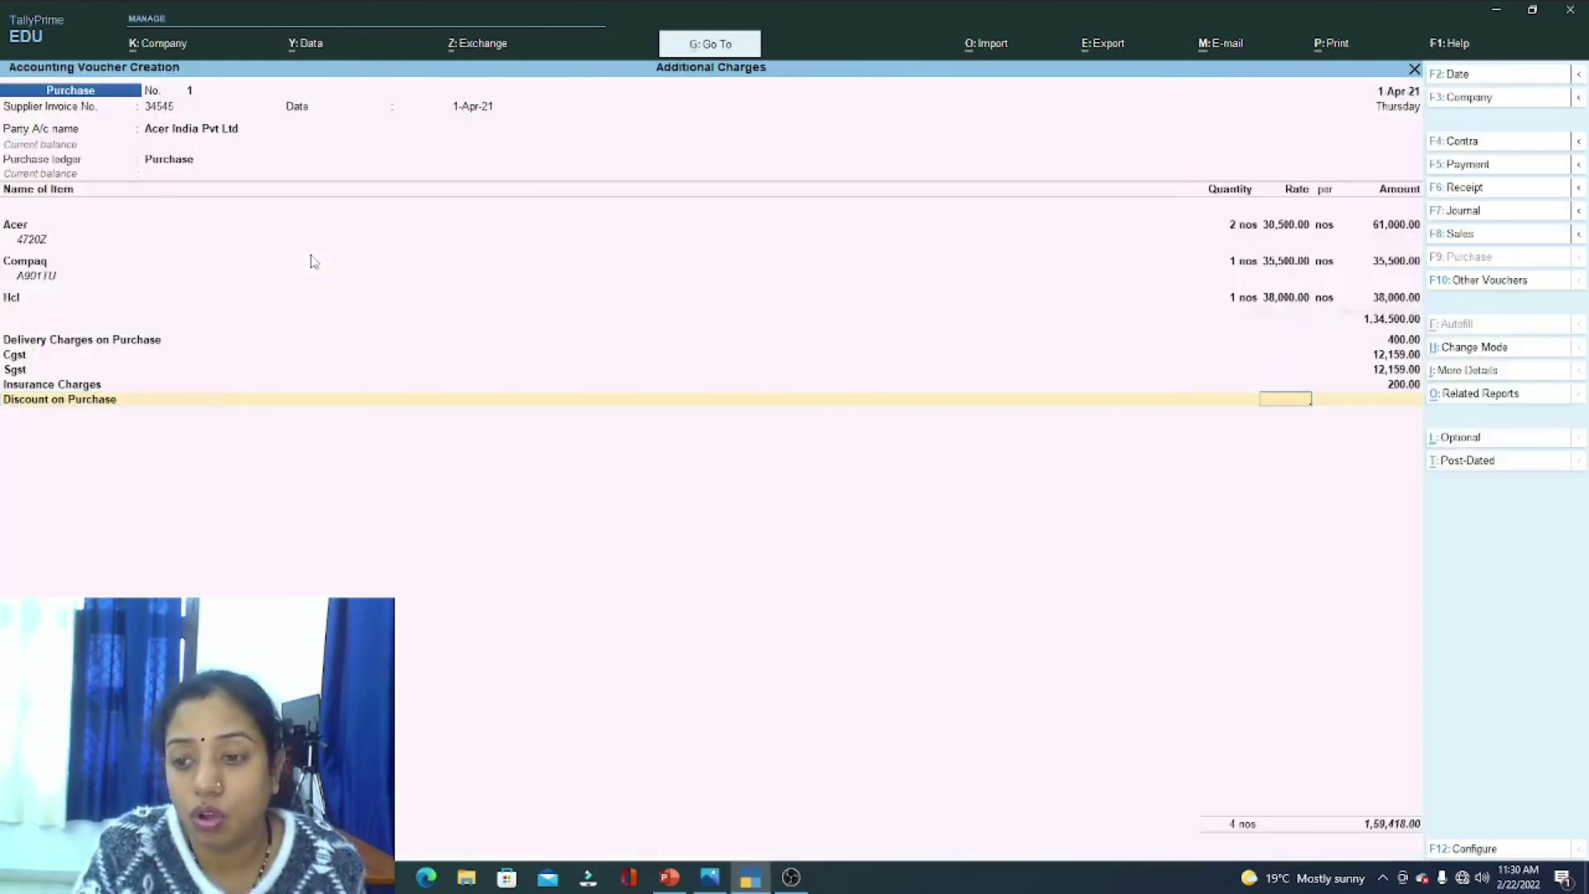
Step: Apply a 3% Discount on Purchase of 4,035.00 and save the voucher with its bill reference
{"action": "type", "text": "3 %"}
{"action": "key", "text": "Return"}
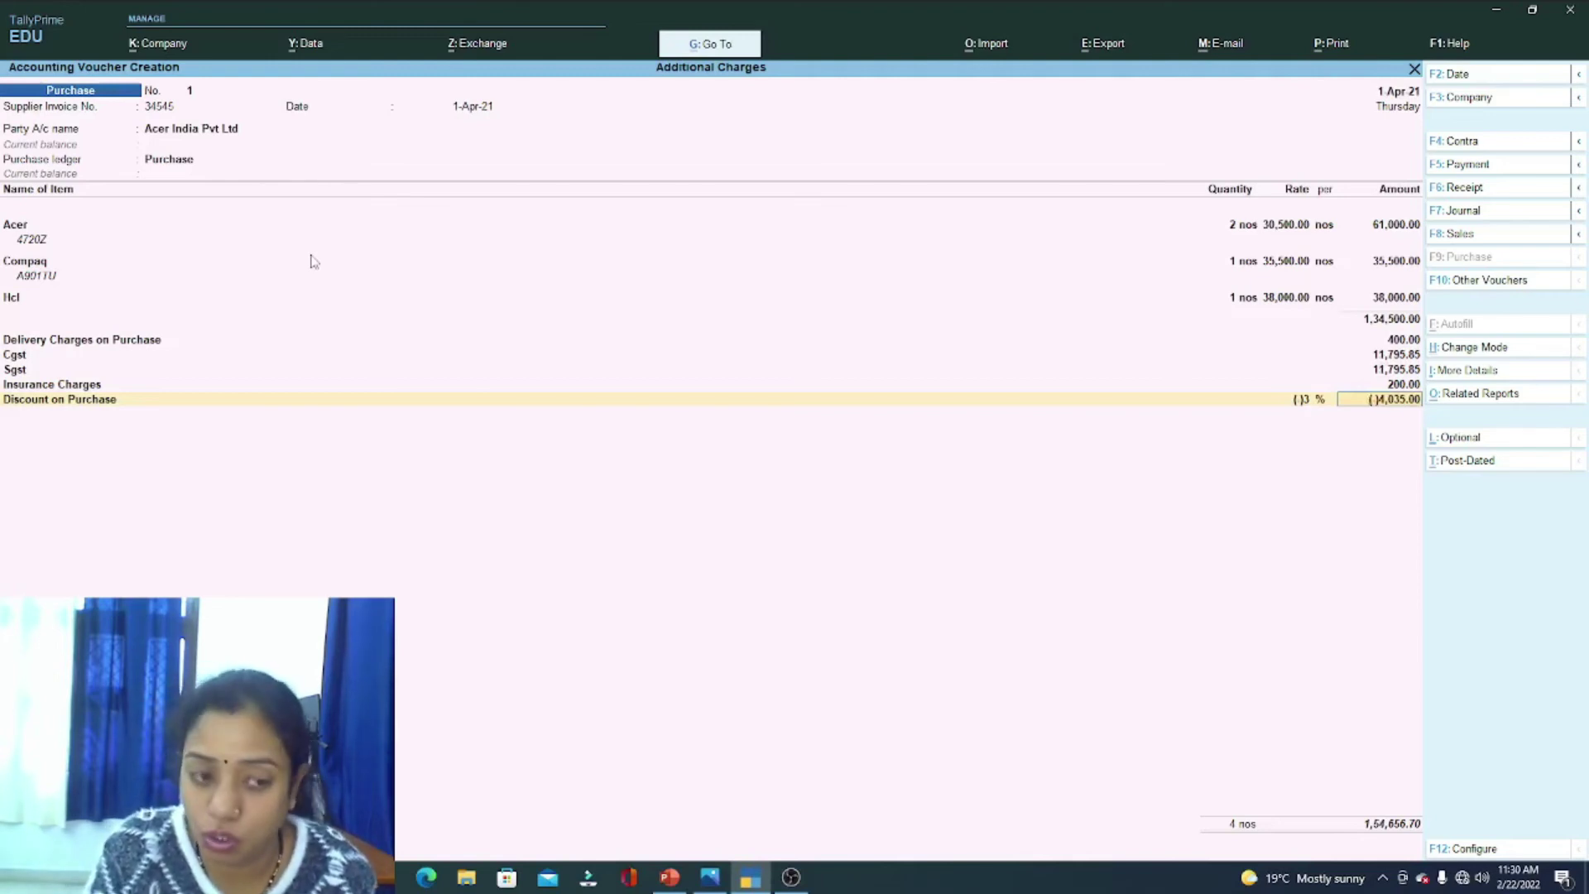
{"action": "key", "text": "Return"}
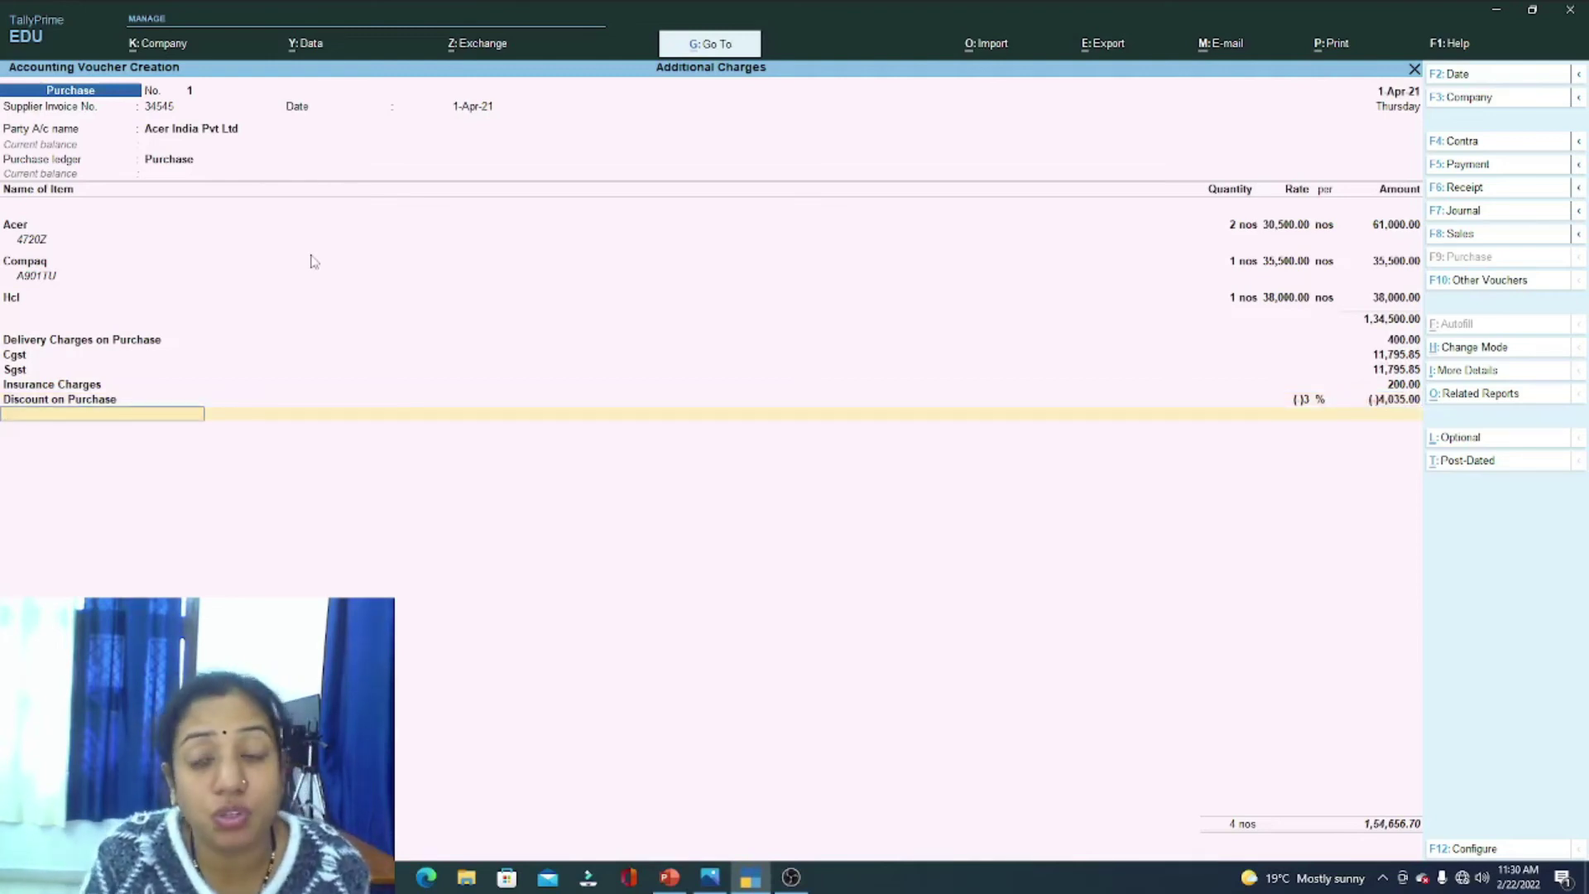
{"action": "key", "text": "Return"}
{"action": "key", "text": "Return"}
{"action": "key", "text": "Return"}
{"action": "key", "text": "Return"}
{"action": "key", "text": "Return"}
{"action": "key", "text": "Return"}
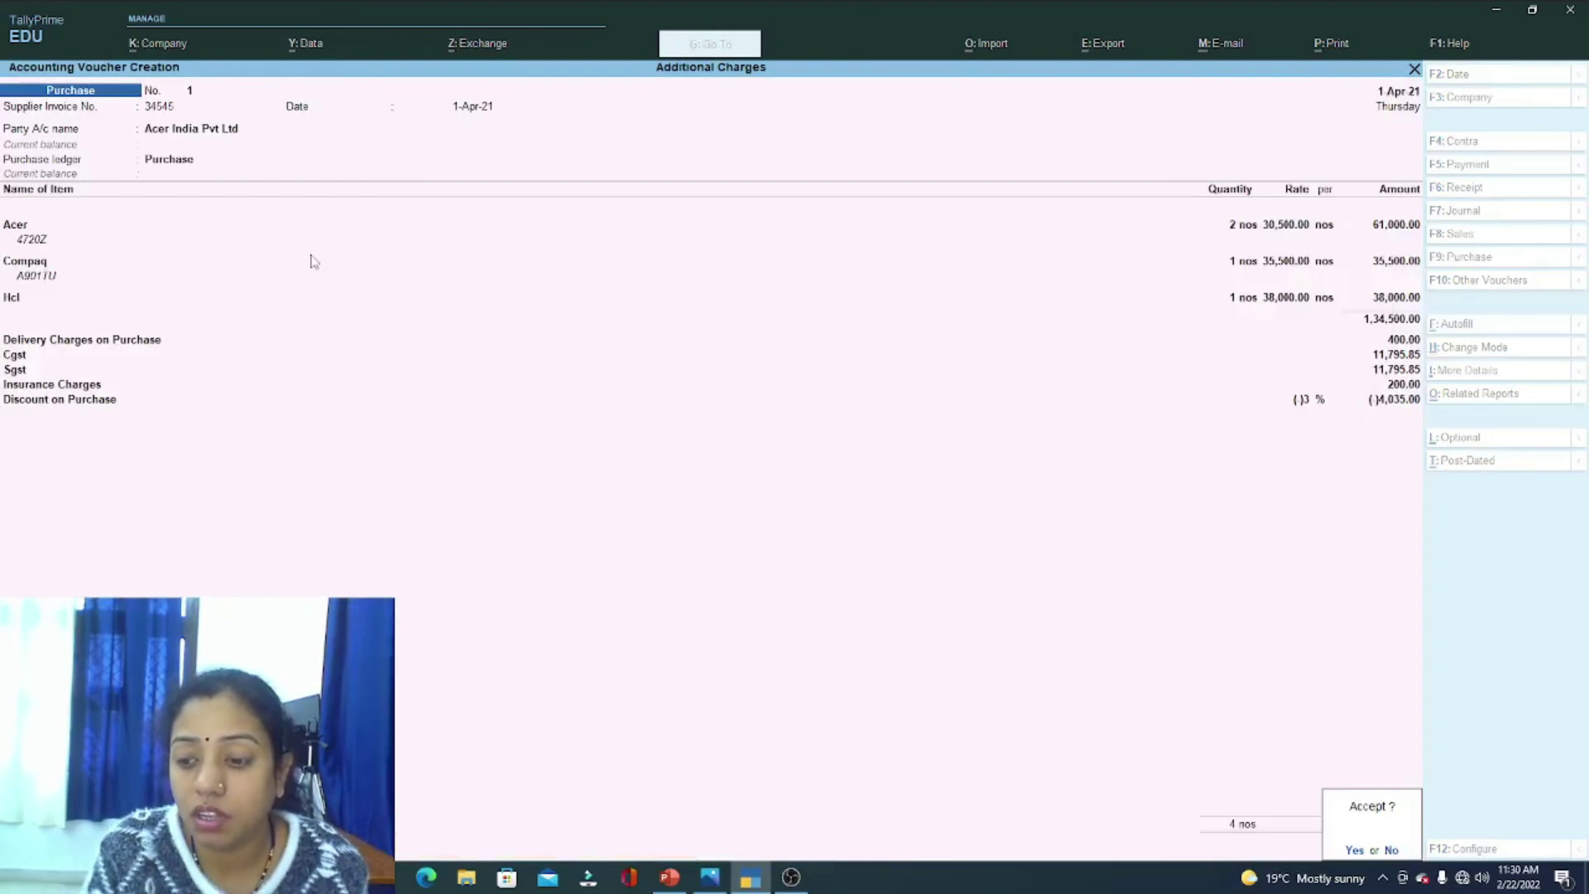
{"action": "key", "text": "Return"}
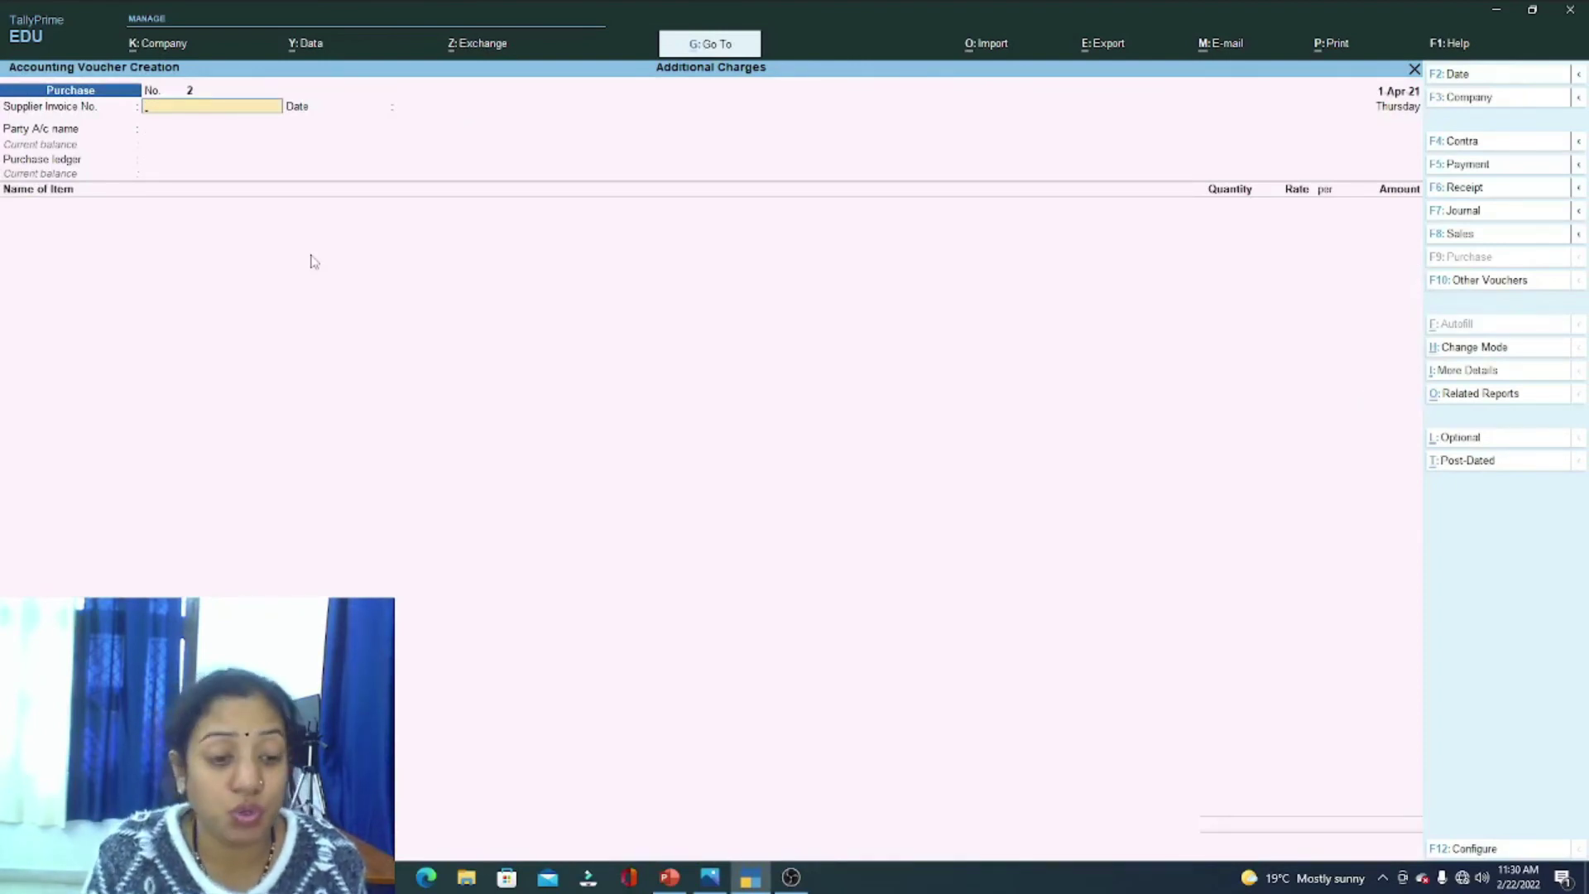
Step: Enter supplier invoice 3453, keep the date 1-Apr-21, and choose Cash as the party
{"action": "key", "text": "alt+Tab"}
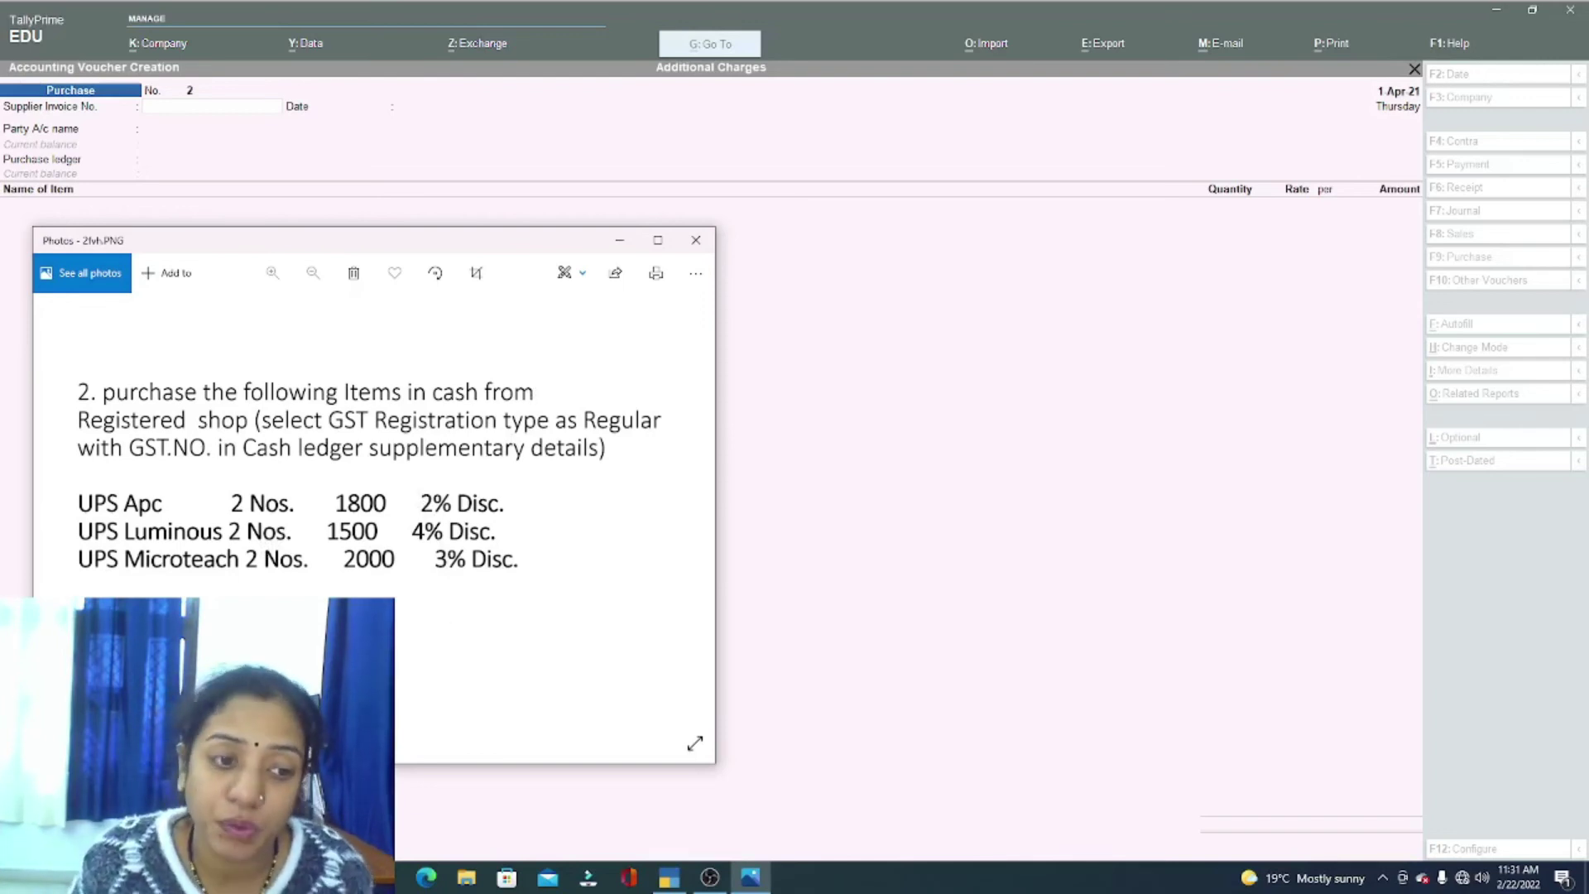
{"action": "left_click", "coordinate": [899, 504]}
{"action": "type", "text": "345"}
{"action": "key", "text": "Return"}
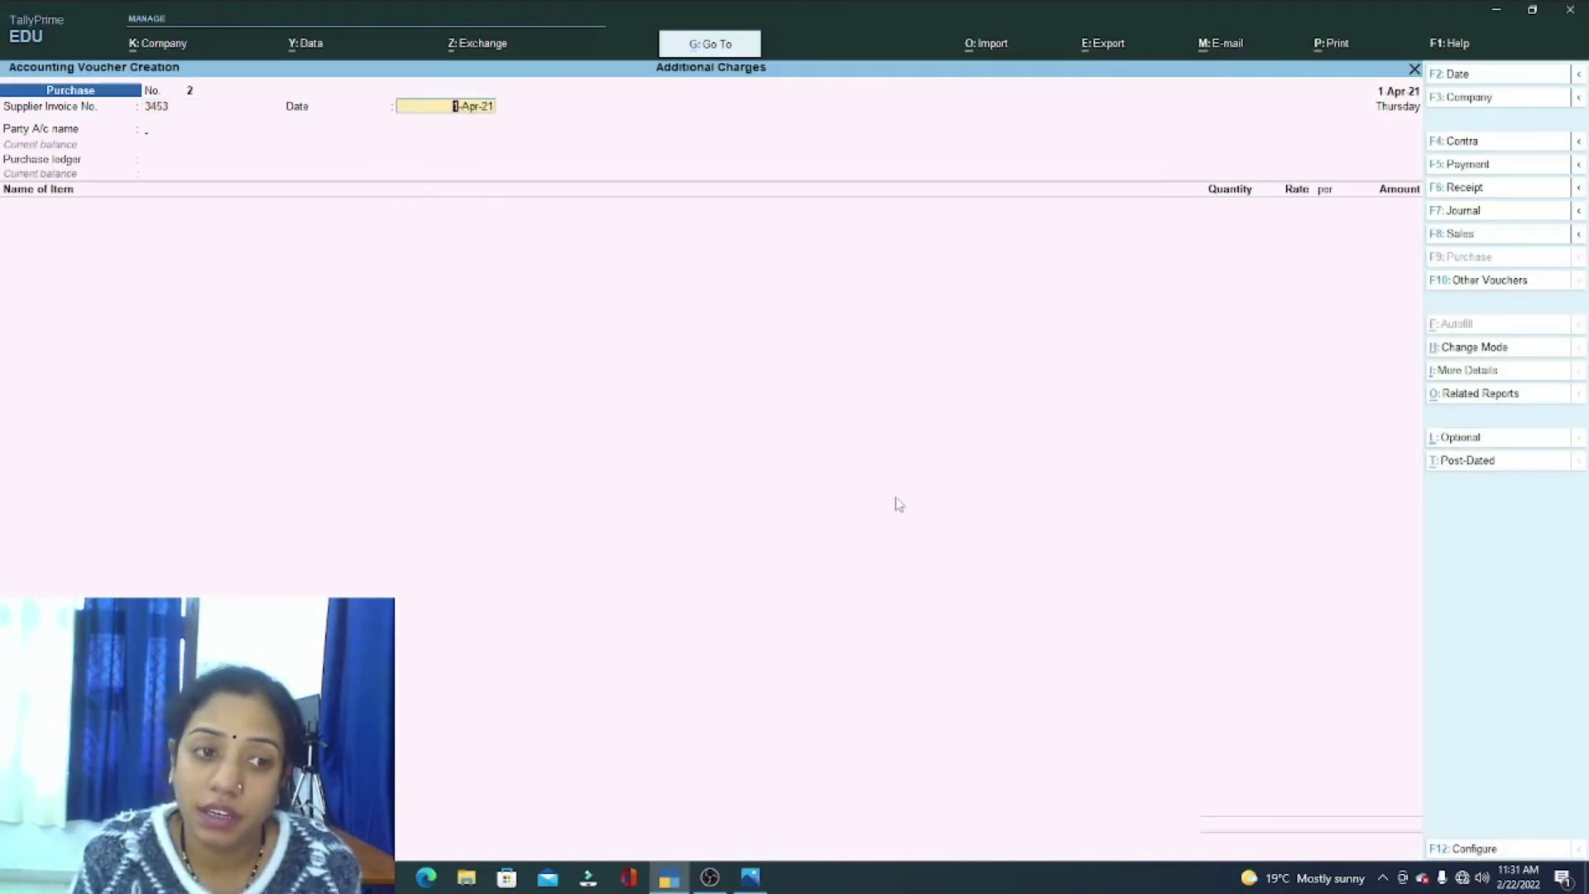
{"action": "key", "text": "Return"}
{"action": "key", "text": "Down"}
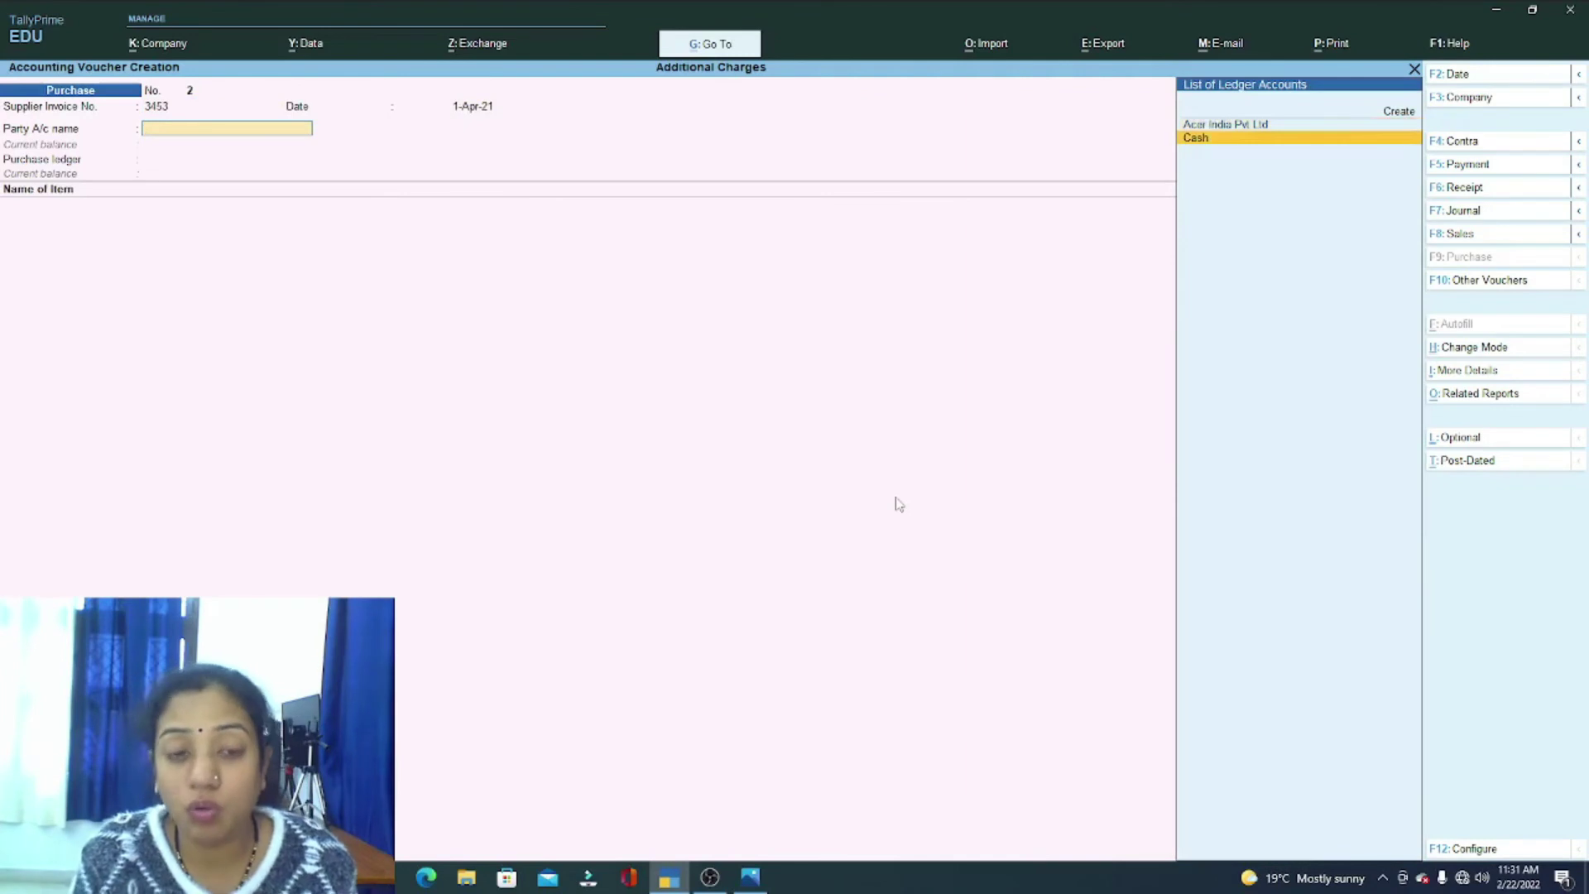
{"action": "key", "text": "Return"}
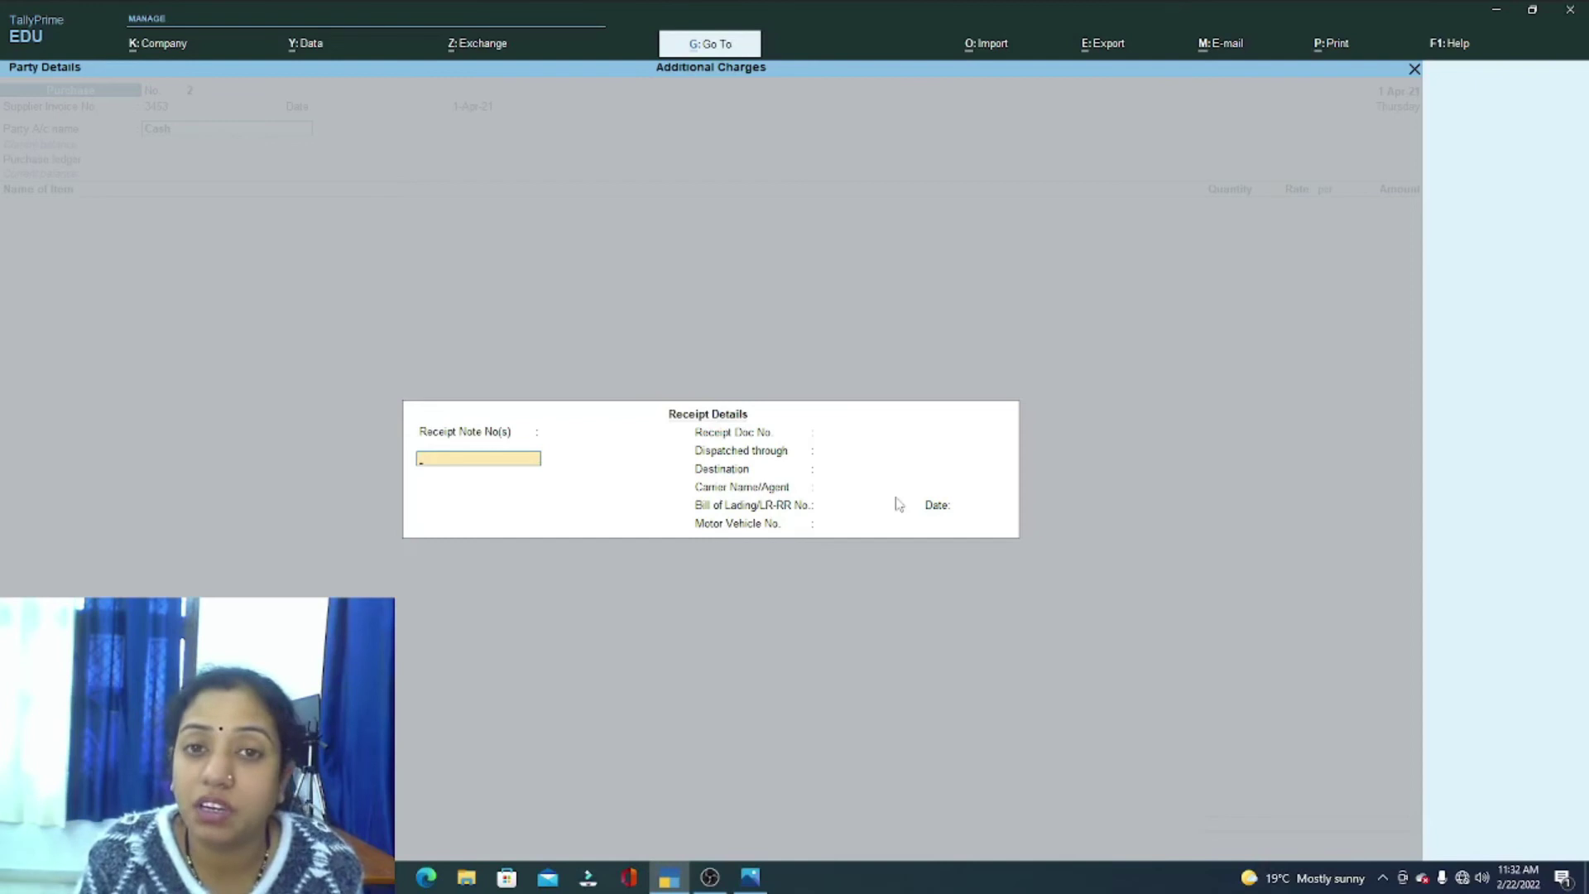
Step: Set the Cash party's GST registration type to Regular and enter its GSTIN
{"action": "key", "text": "Return"}
{"action": "key", "text": "Return"}
{"action": "key", "text": "Return"}
{"action": "key", "text": "Return"}
{"action": "key", "text": "Return"}
{"action": "key", "text": "Return"}
{"action": "key", "text": "Return"}
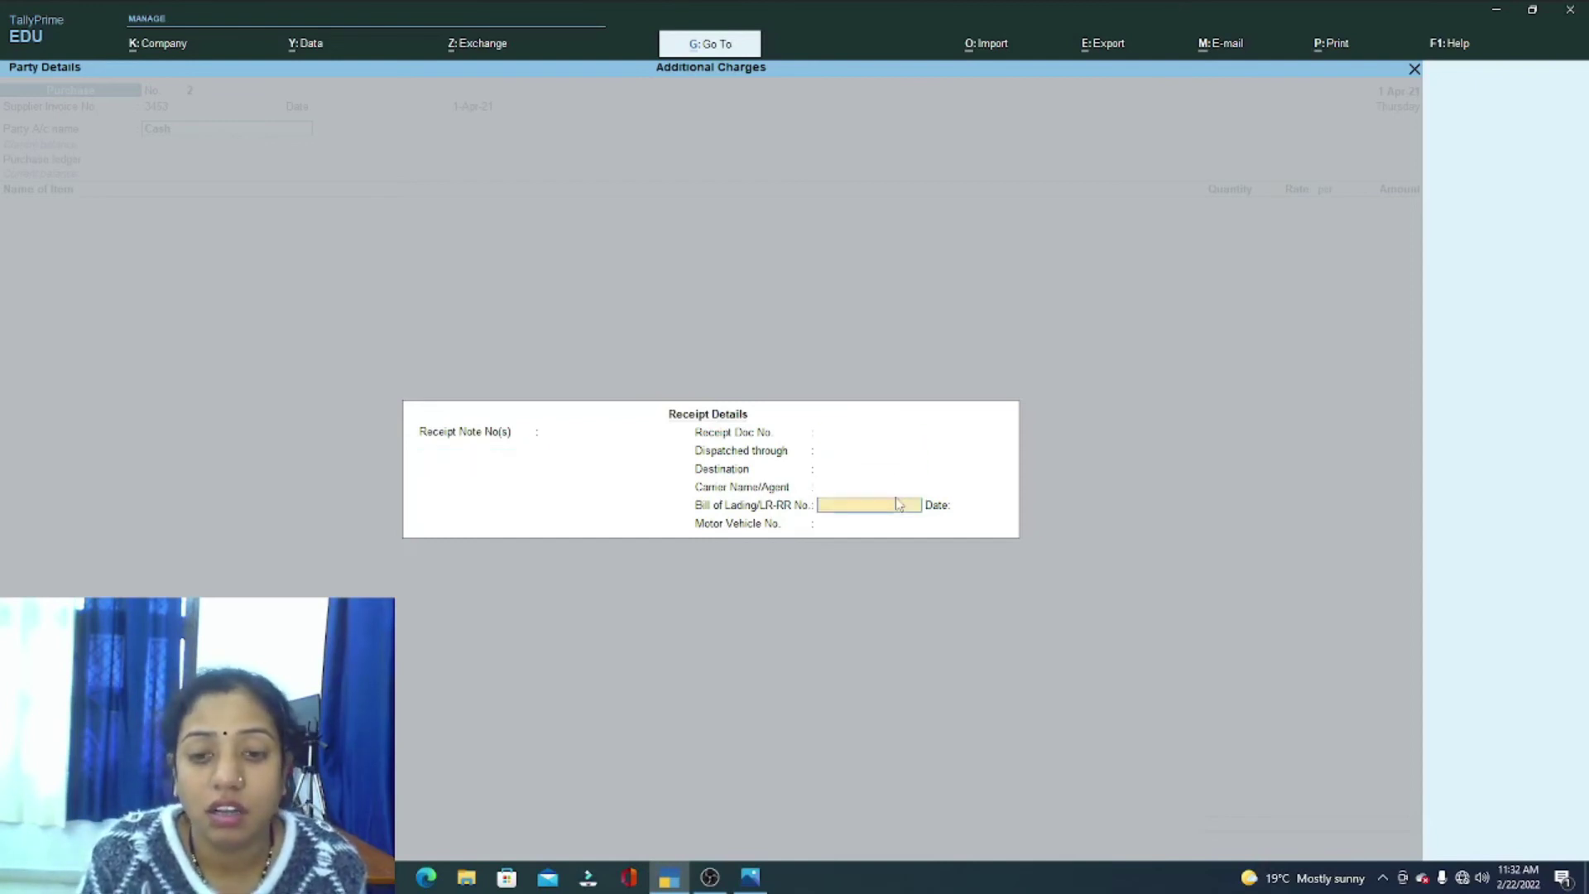
{"action": "key", "text": "Return"}
{"action": "key", "text": "Return"}
{"action": "key", "text": "Return"}
{"action": "key", "text": "Return"}
{"action": "key", "text": "Return"}
{"action": "key", "text": "Return"}
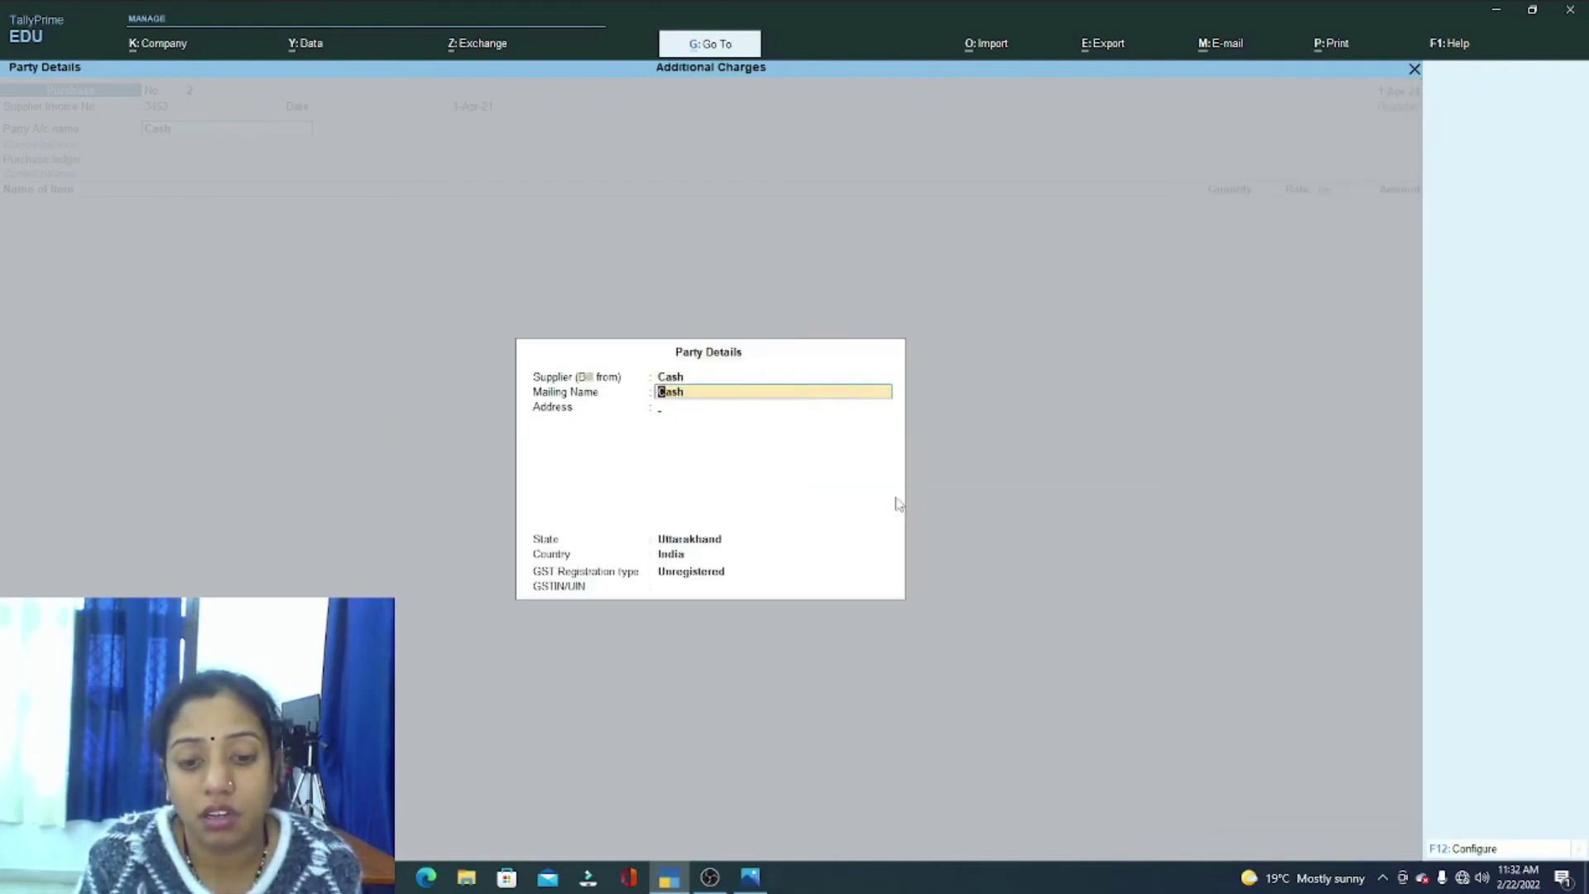
{"action": "key", "text": "Up"}
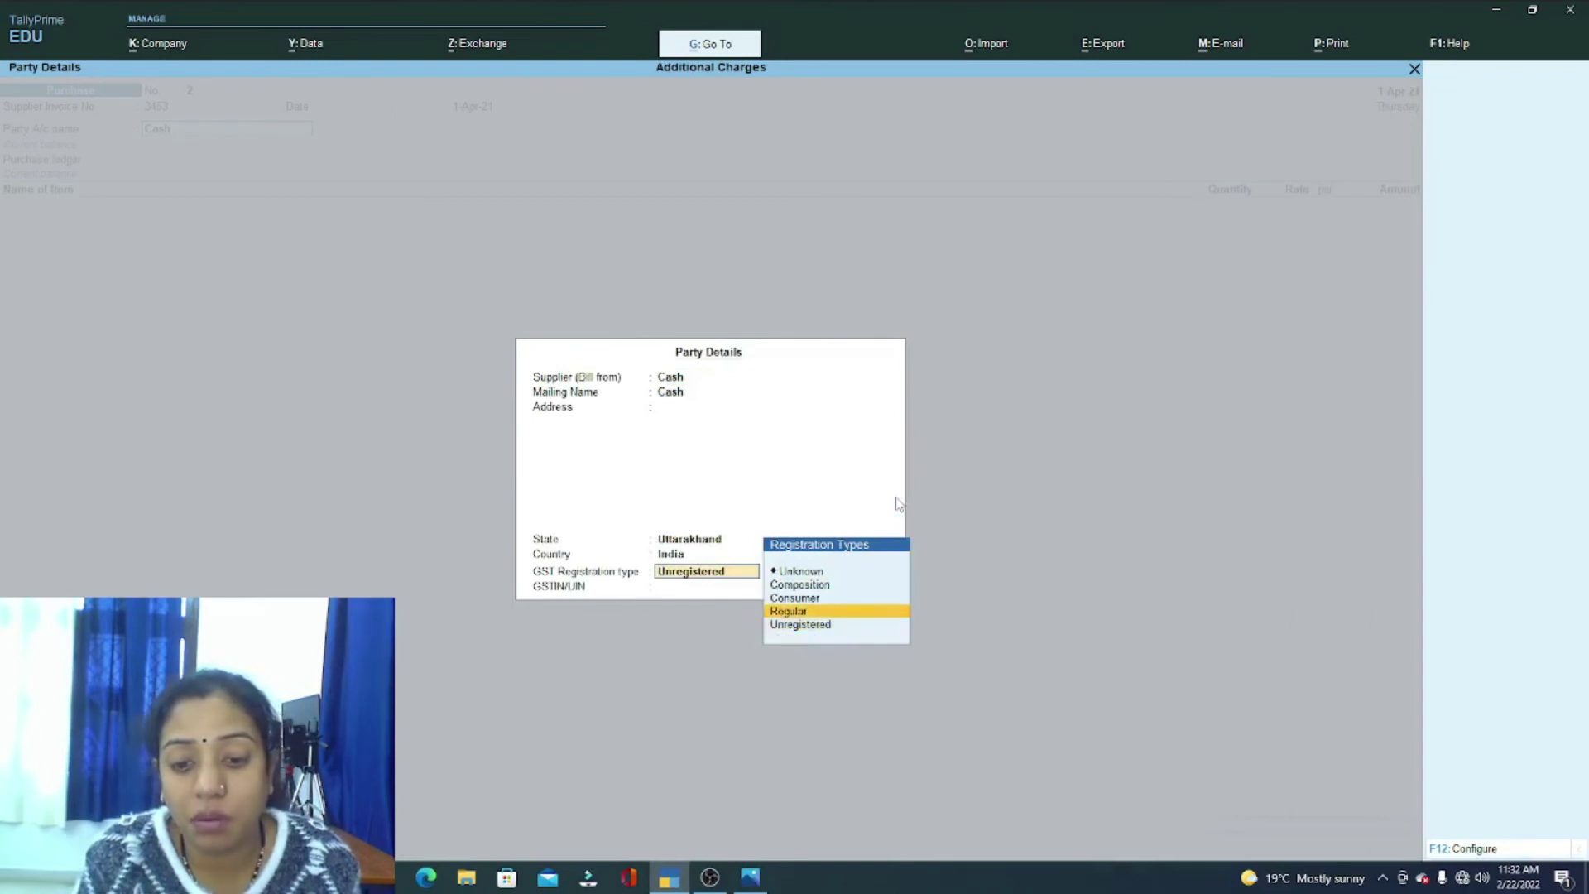
{"action": "key", "text": "Return"}
{"action": "type", "text": "SGS564564676457"}
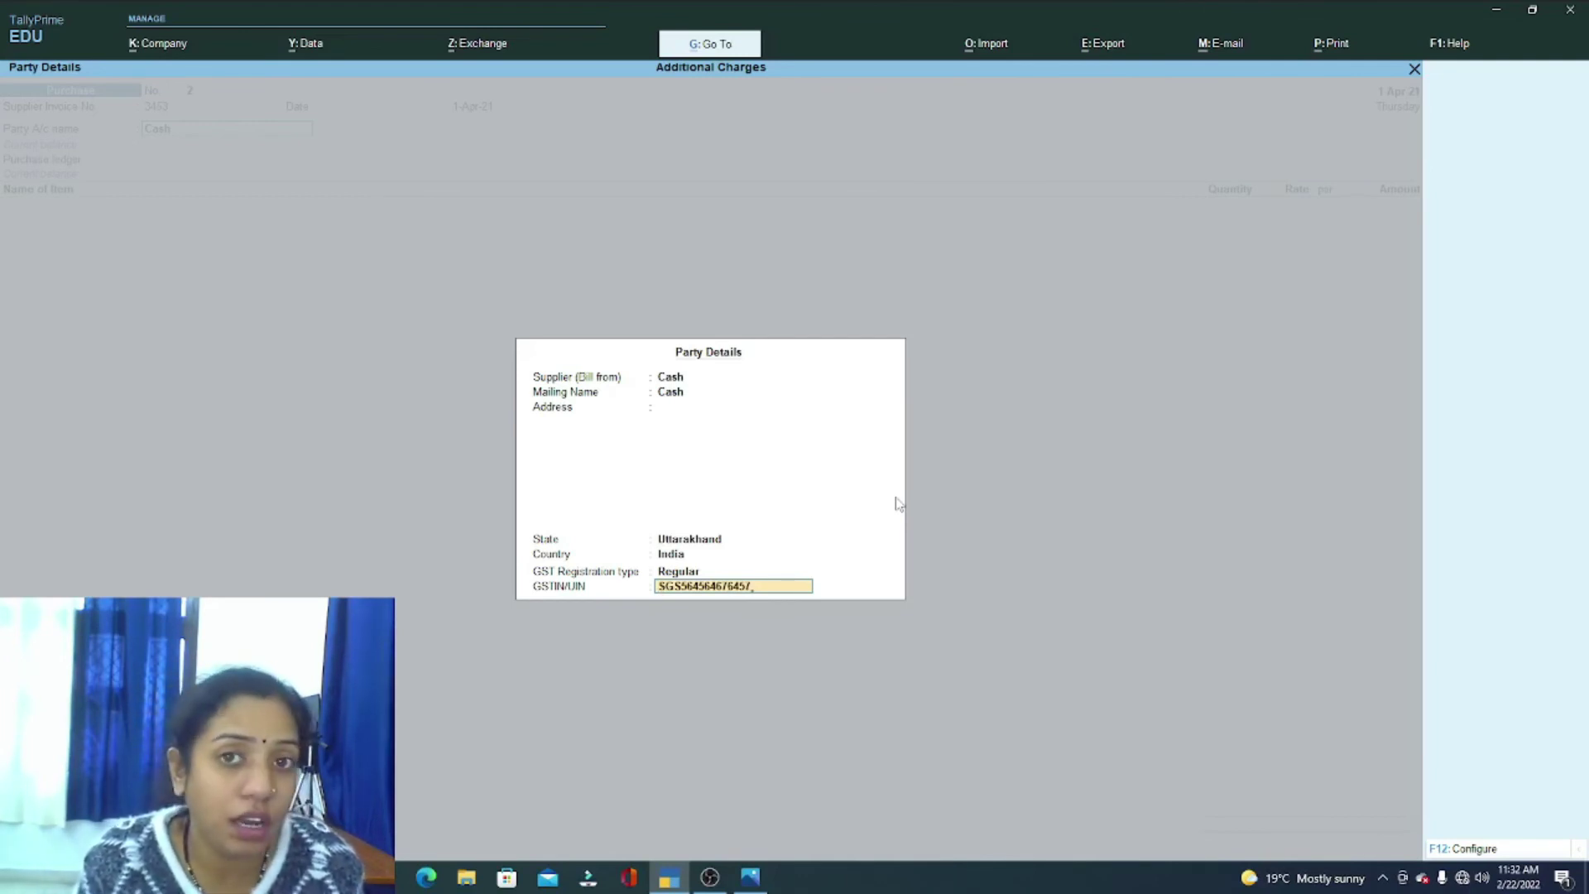
{"action": "key", "text": "Return"}
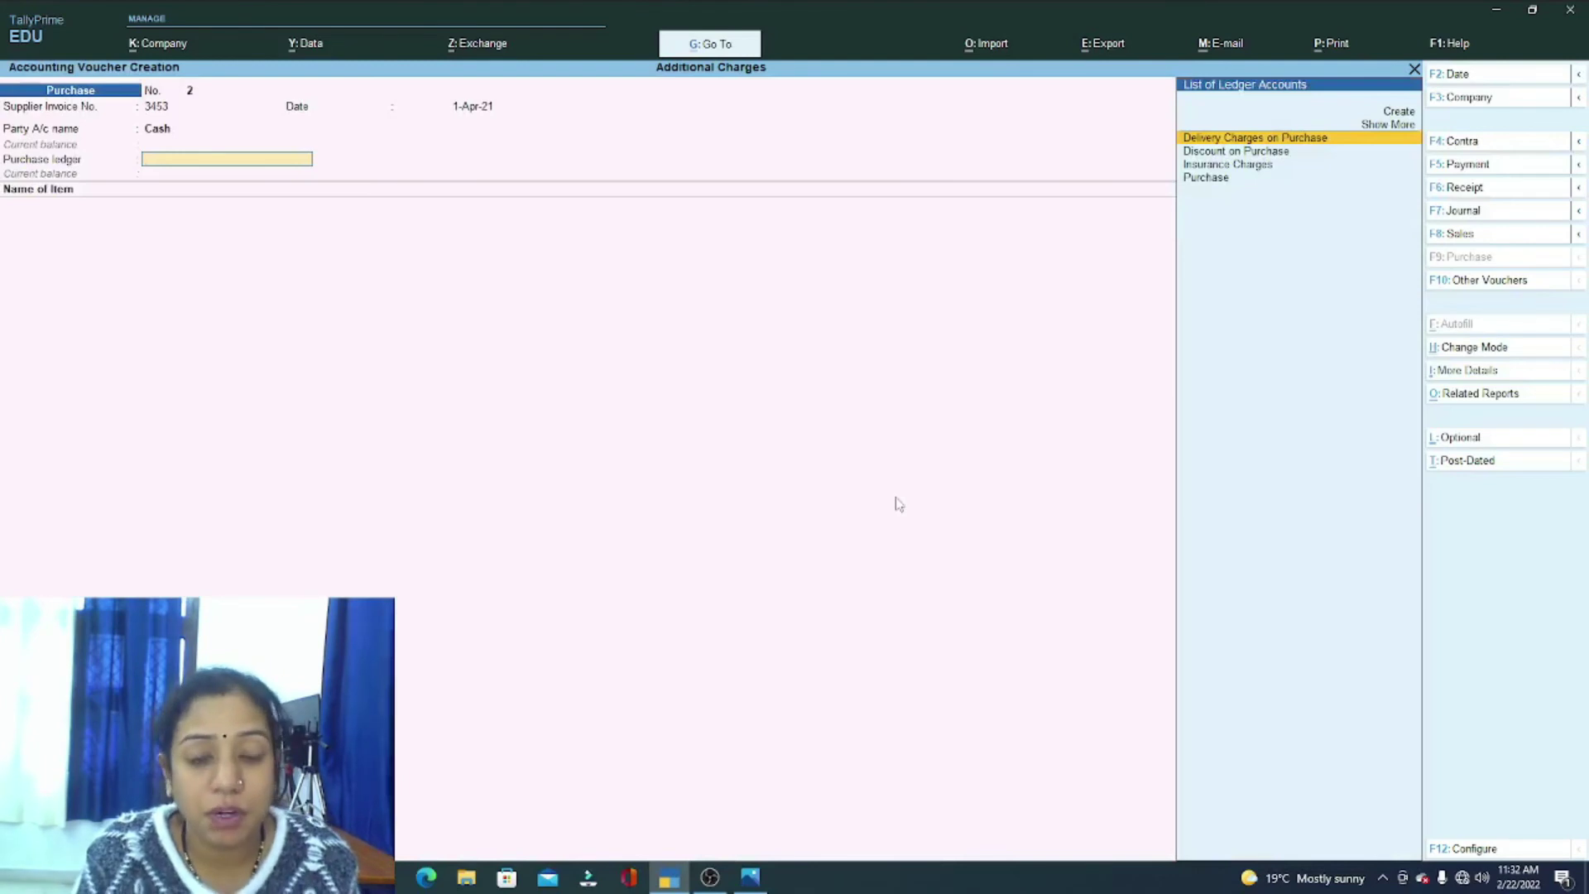
Step: Select Purchase as the purchase ledger and review the item list in the question image
{"action": "key", "text": "Down"}
{"action": "key", "text": "Down"}
{"action": "key", "text": "Down"}
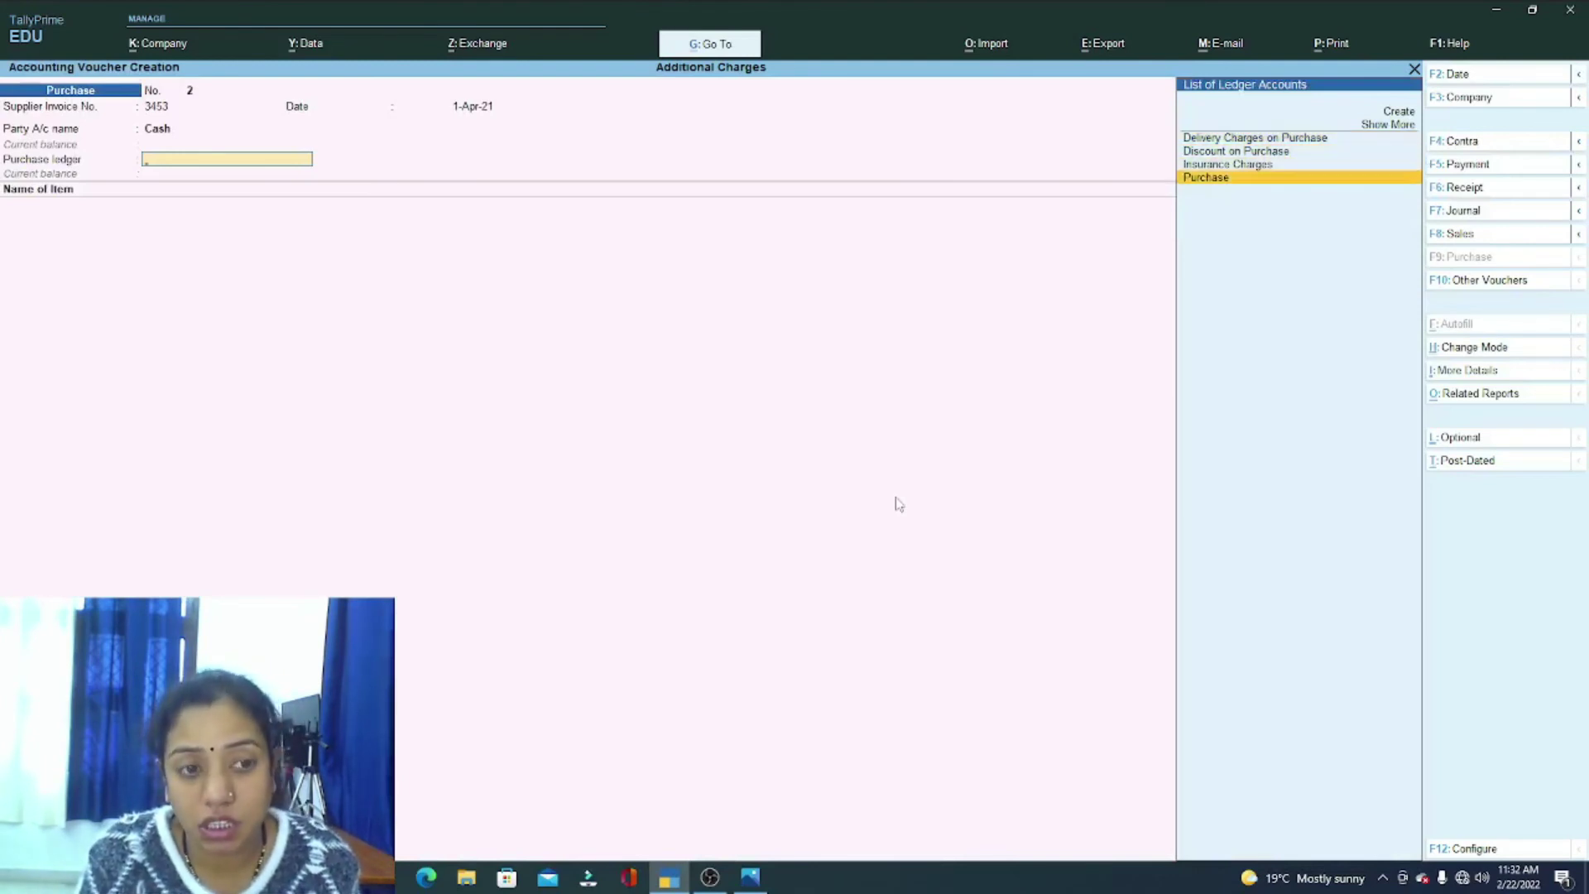
{"action": "key", "text": "Return"}
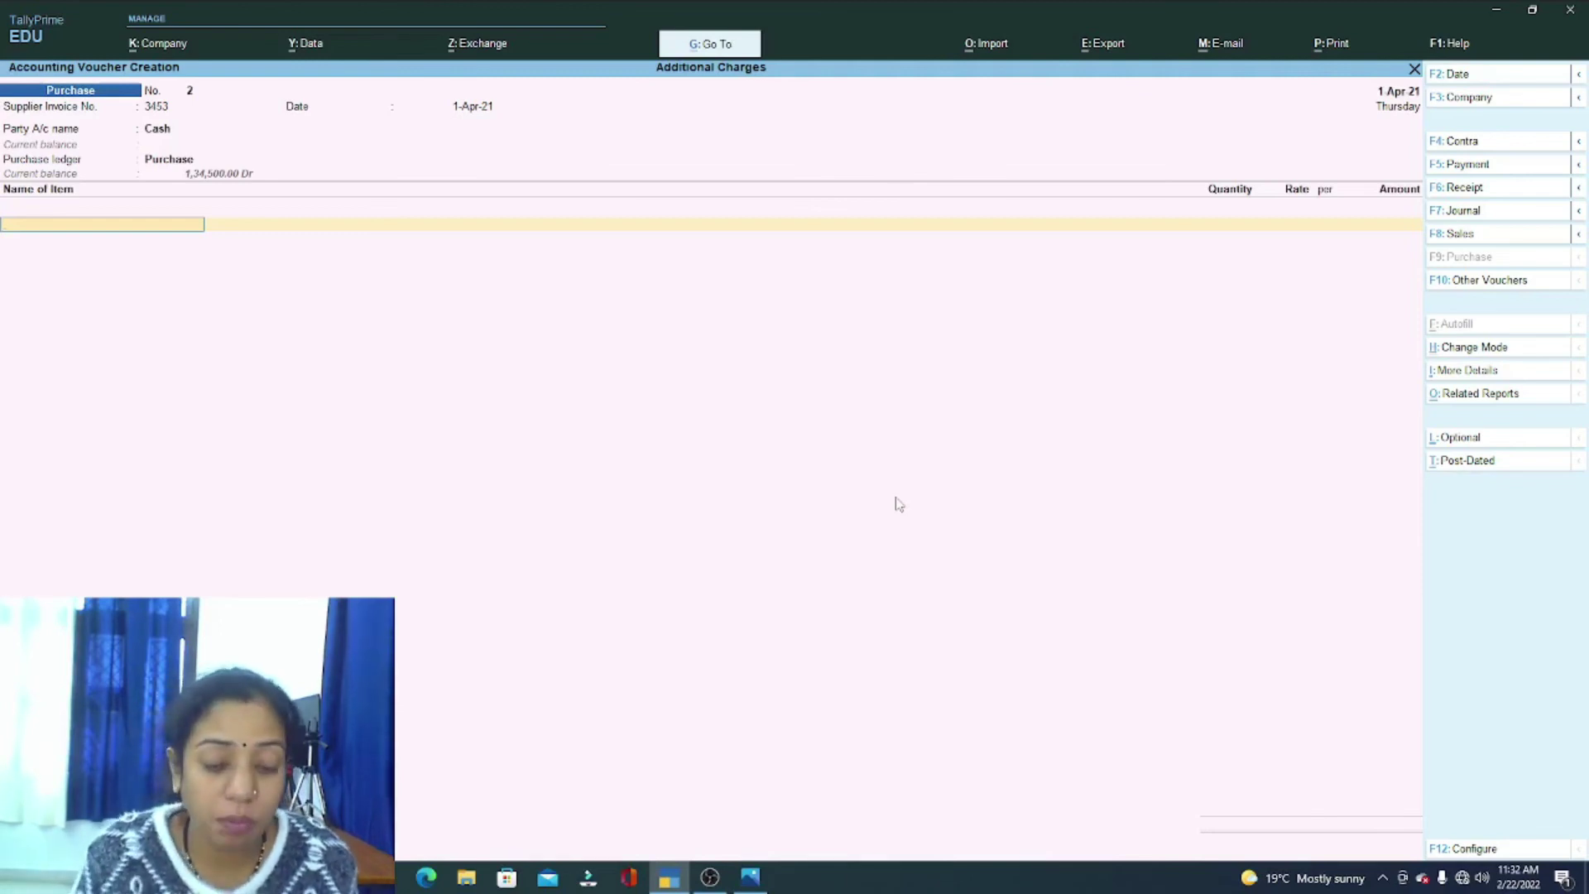
{"action": "left_click", "coordinate": [743, 880]}
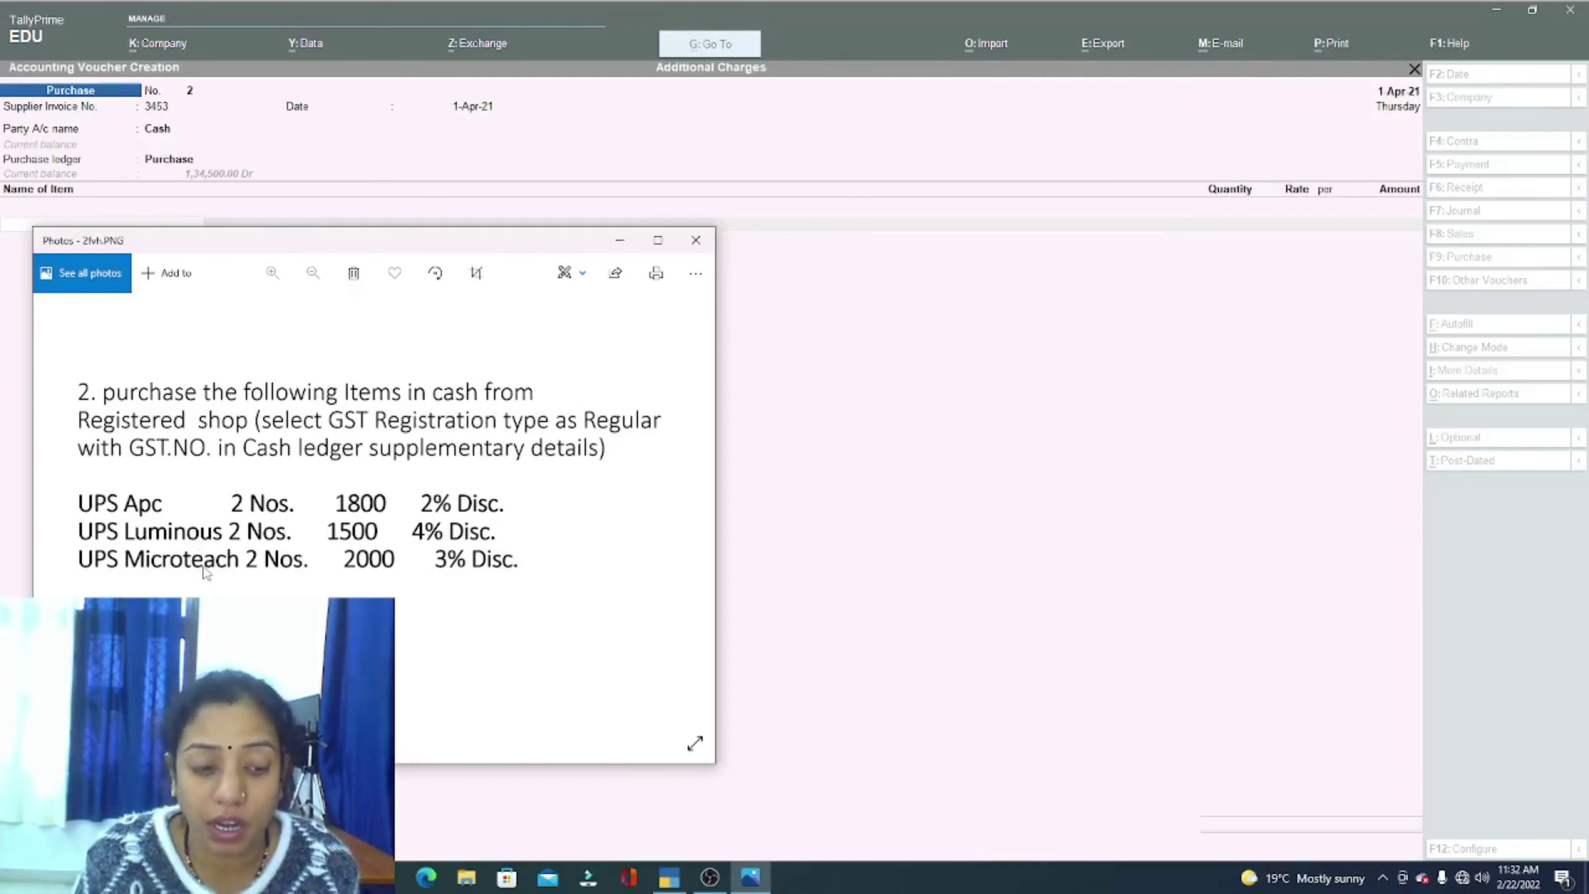
{"action": "left_click", "coordinate": [680, 879]}
Step: Create stock item Ups APc with nos units and enter 2 nos at 1800
{"action": "key", "text": "alt+c"}
{"action": "type", "text": "Ups APc"}
{"action": "key", "text": "Return"}
{"action": "key", "text": "Return"}
{"action": "key", "text": "Down"}
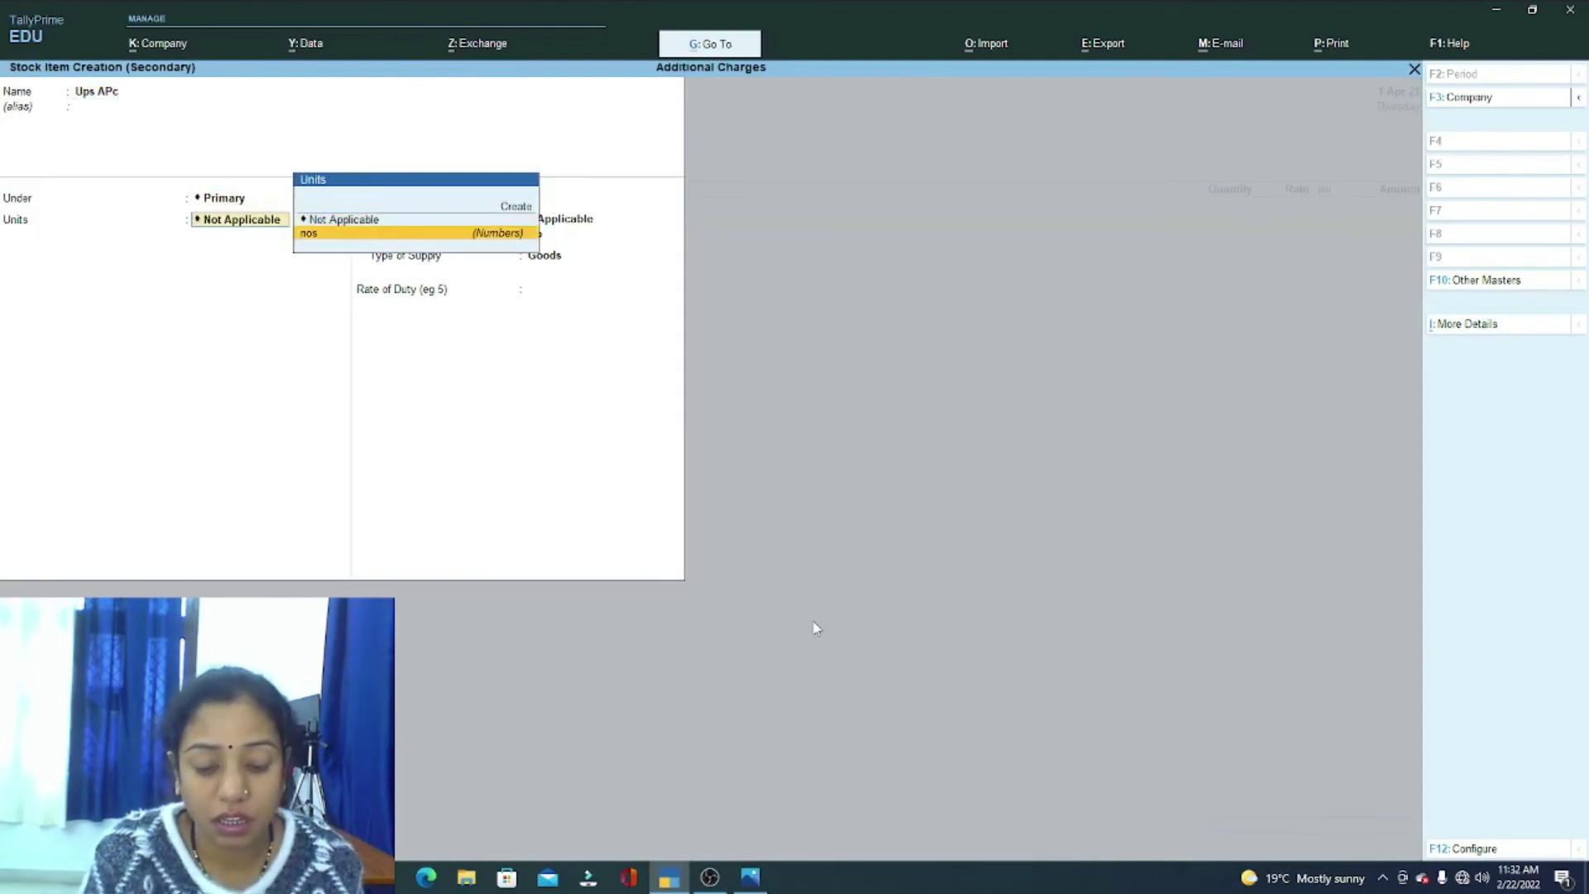
{"action": "key", "text": "Return"}
{"action": "key", "text": "Return"}
{"action": "key", "text": "Return"}
{"action": "key", "text": "Return"}
{"action": "key", "text": "Return"}
{"action": "key", "text": "Return"}
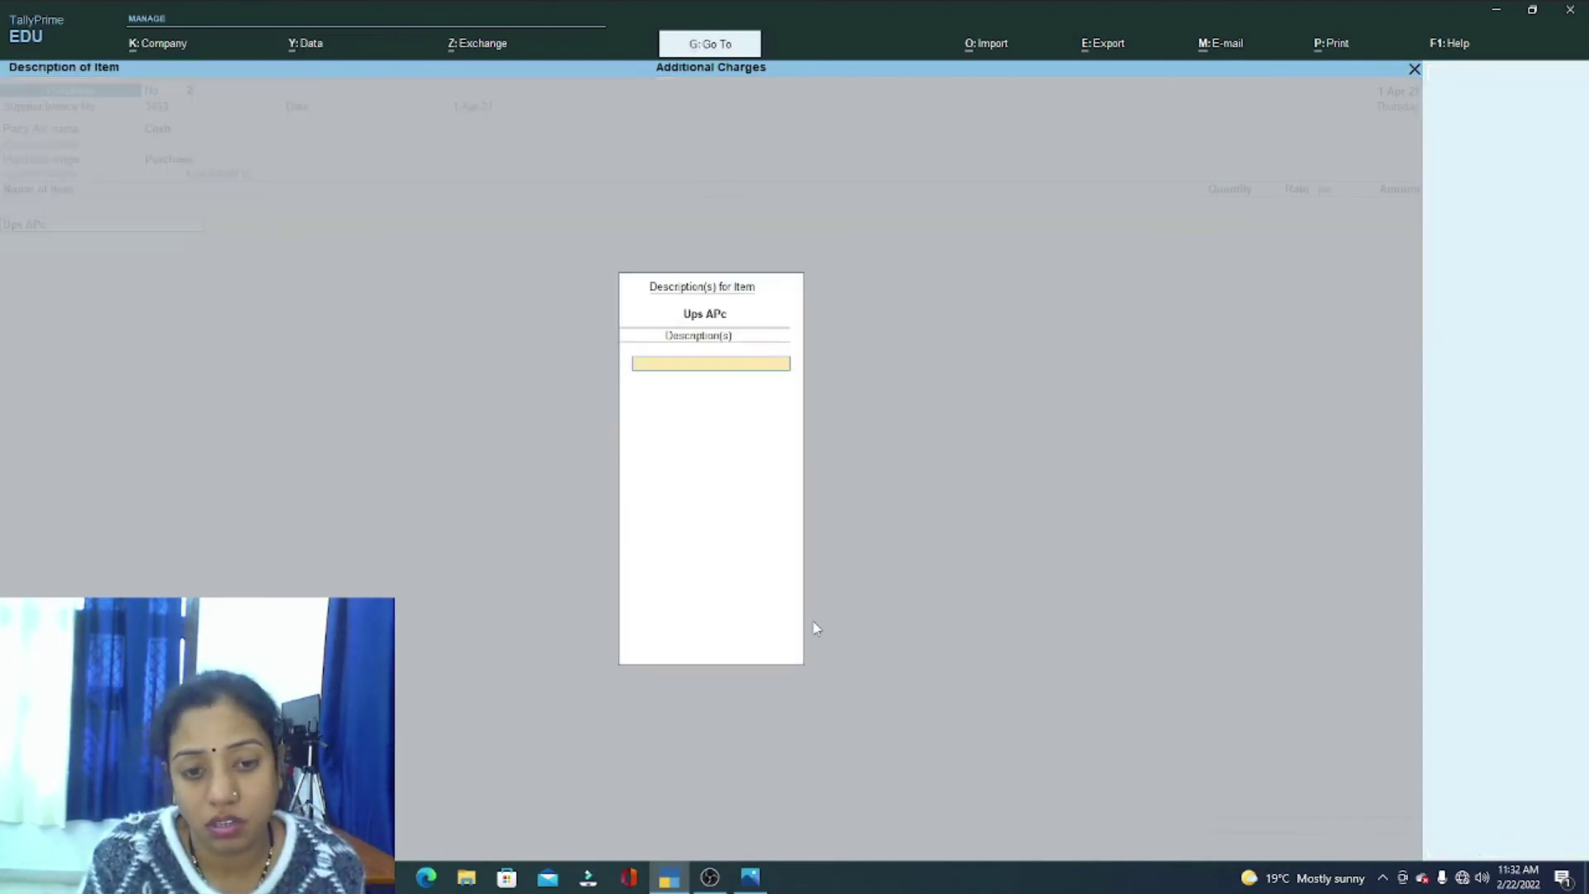
{"action": "key", "text": "Return"}
{"action": "type", "text": "2"}
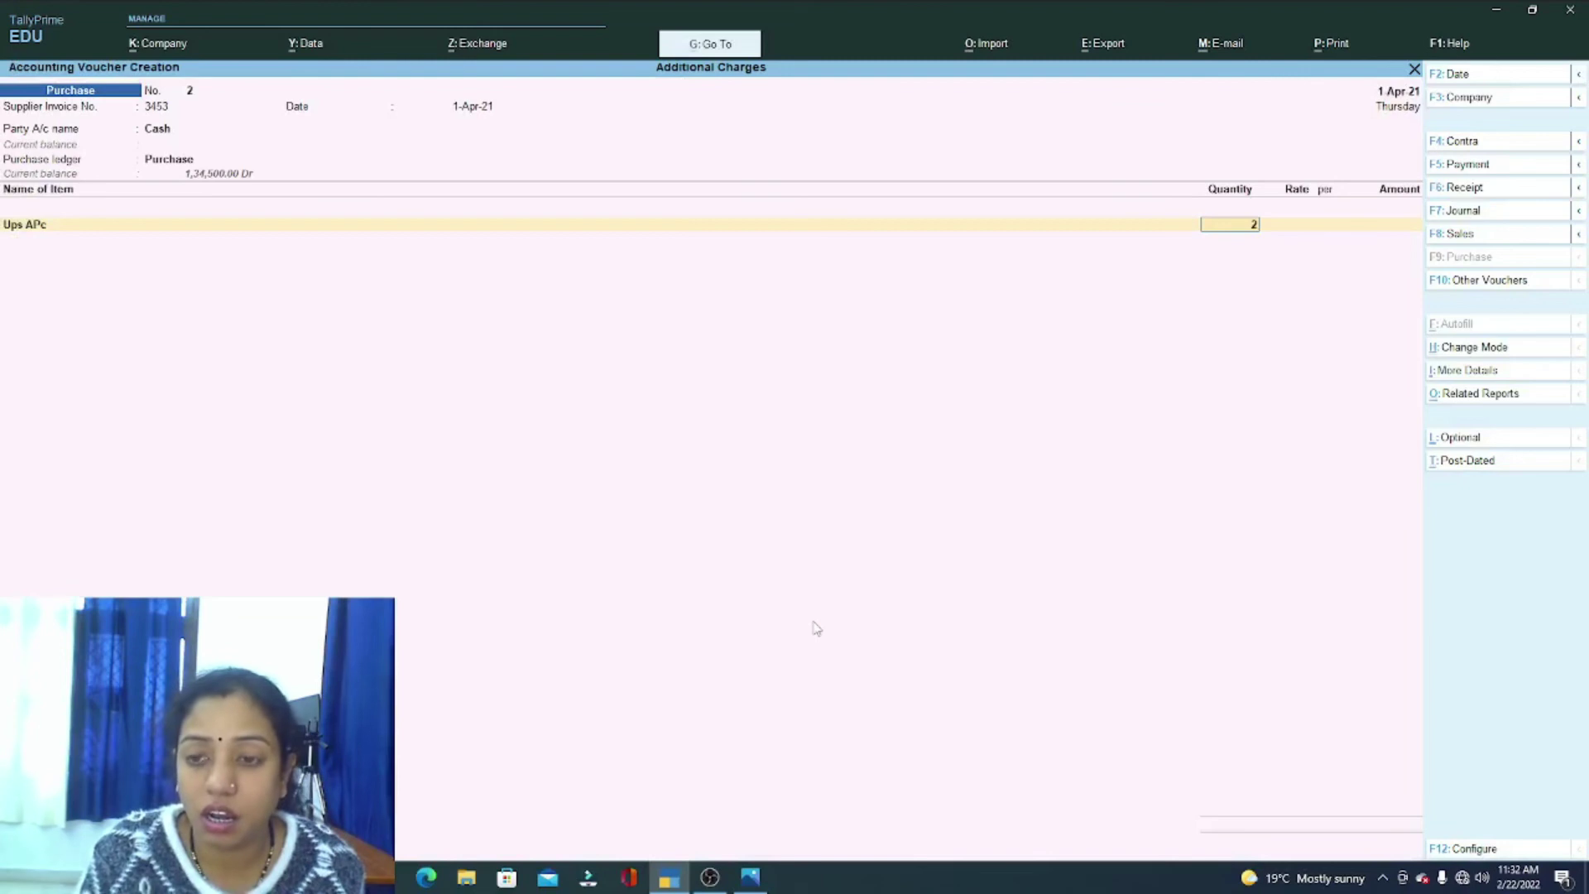
{"action": "key", "text": "Return"}
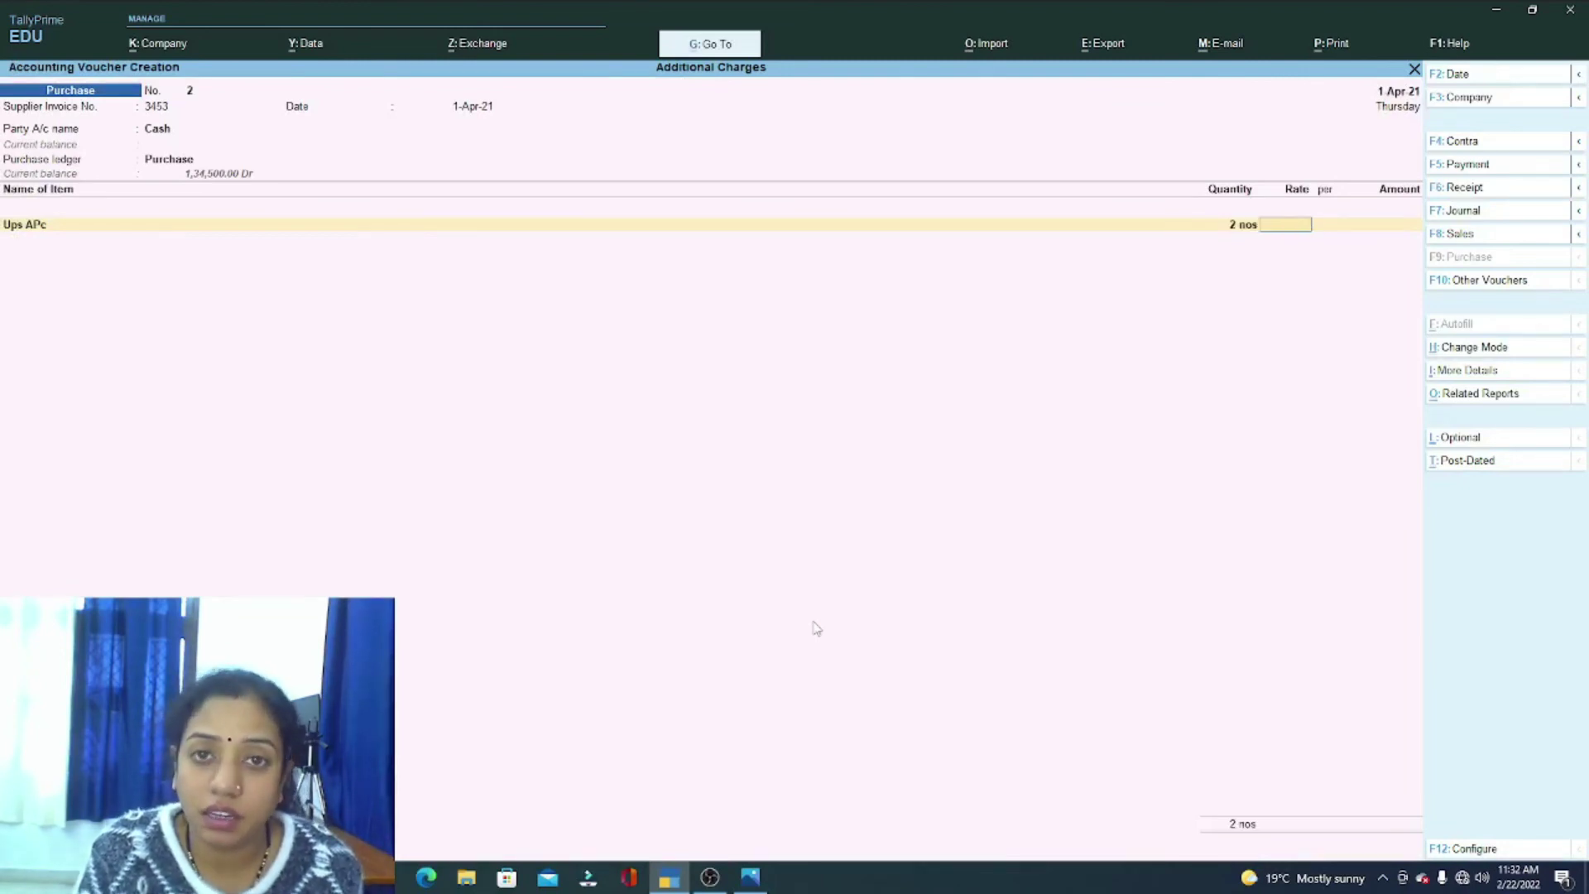
{"action": "type", "text": "1800"}
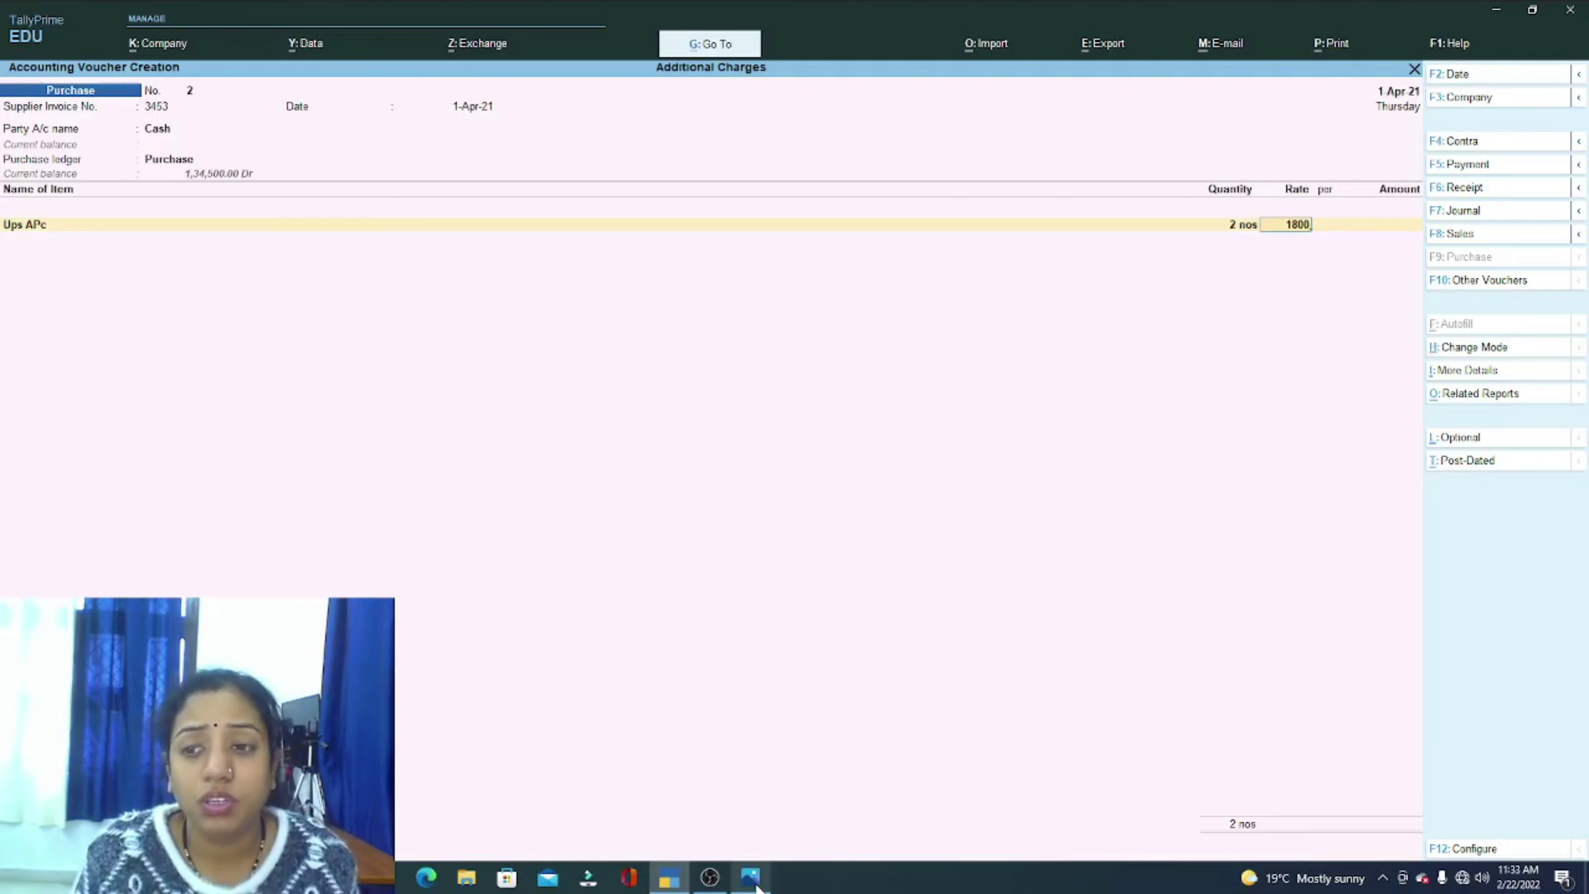
Step: Check the discounts in the question image, then bring up company features with F11
{"action": "left_click", "coordinate": [755, 882]}
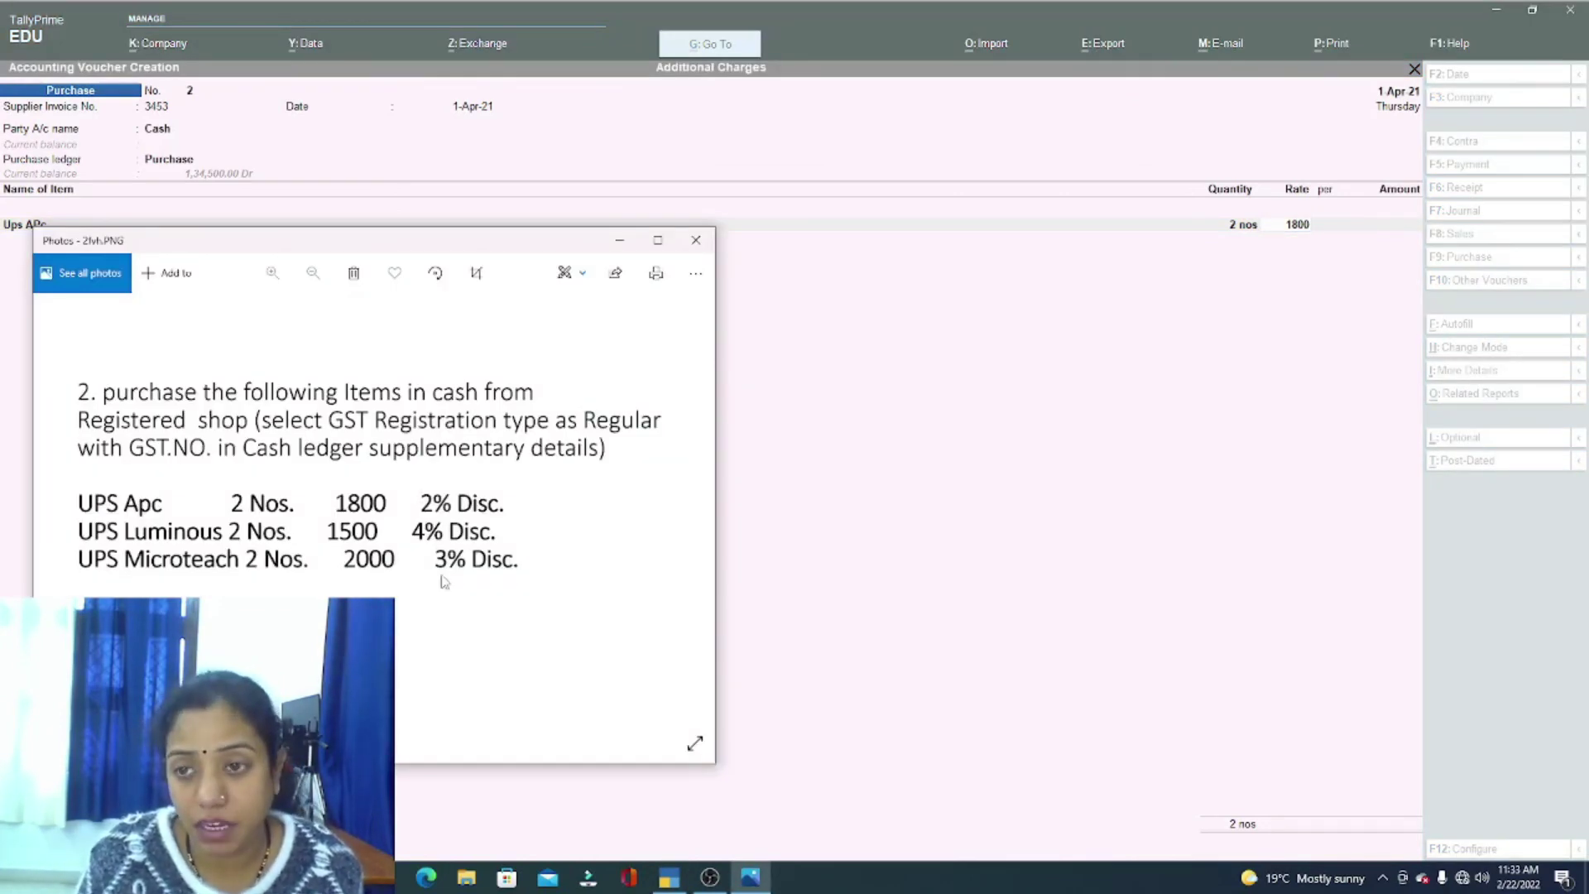
{"action": "left_click", "coordinate": [951, 354]}
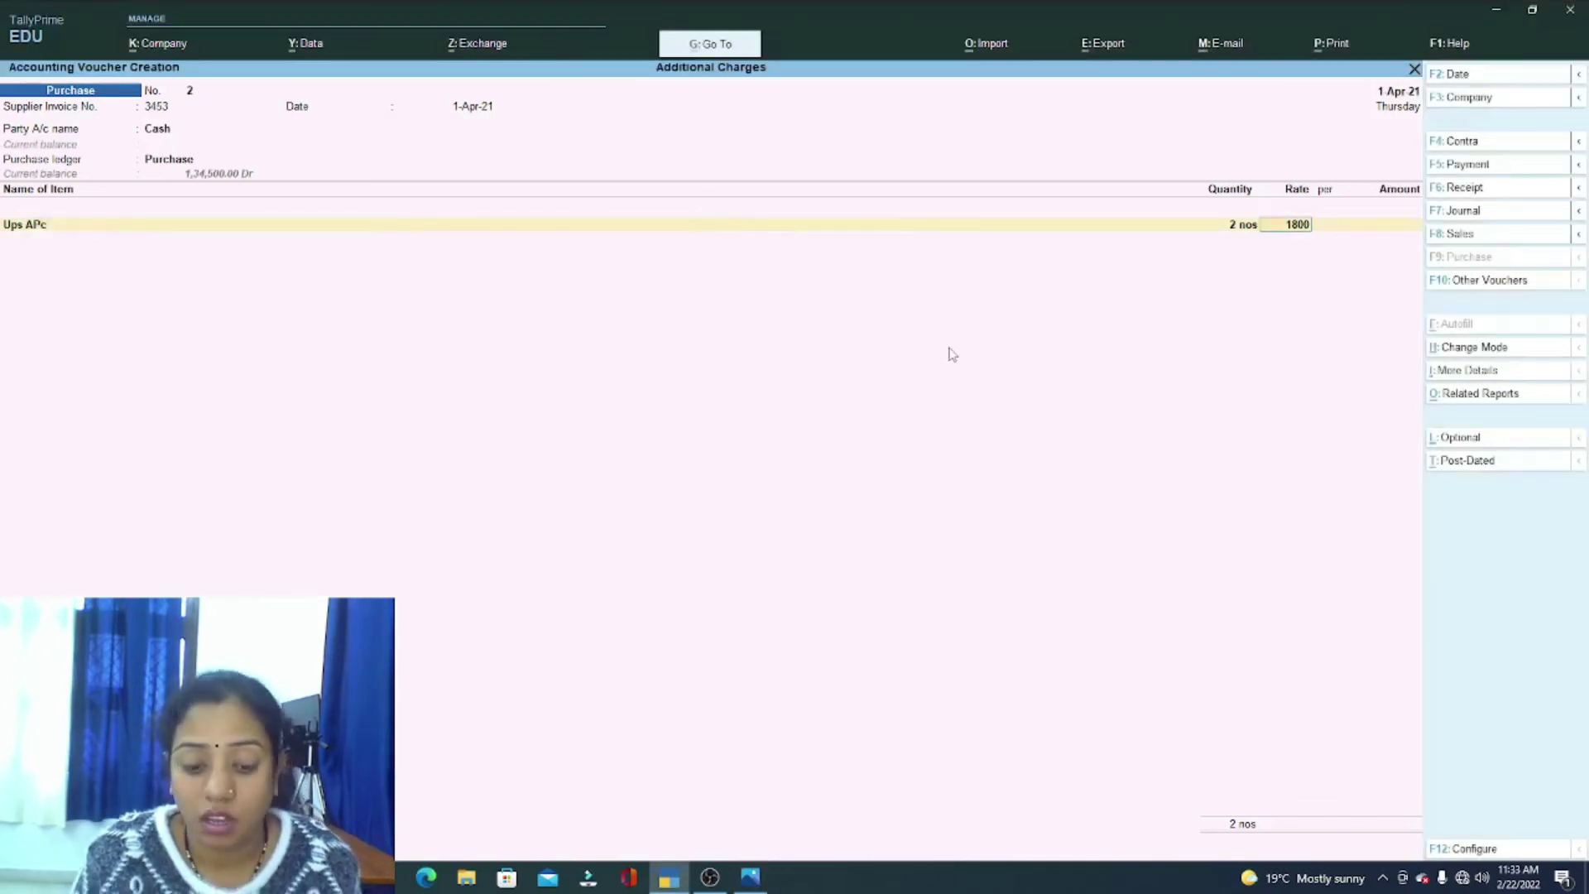
{"action": "key", "text": "F11"}
{"action": "key", "text": "Down"}
{"action": "key", "text": "Down"}
{"action": "key", "text": "Down"}
{"action": "key", "text": "Down"}
{"action": "key", "text": "Down"}
{"action": "key", "text": "Down"}
{"action": "key", "text": "Down"}
{"action": "key", "text": "Down"}
{"action": "key", "text": "Down"}
{"action": "key", "text": "Down"}
{"action": "key", "text": "Down"}
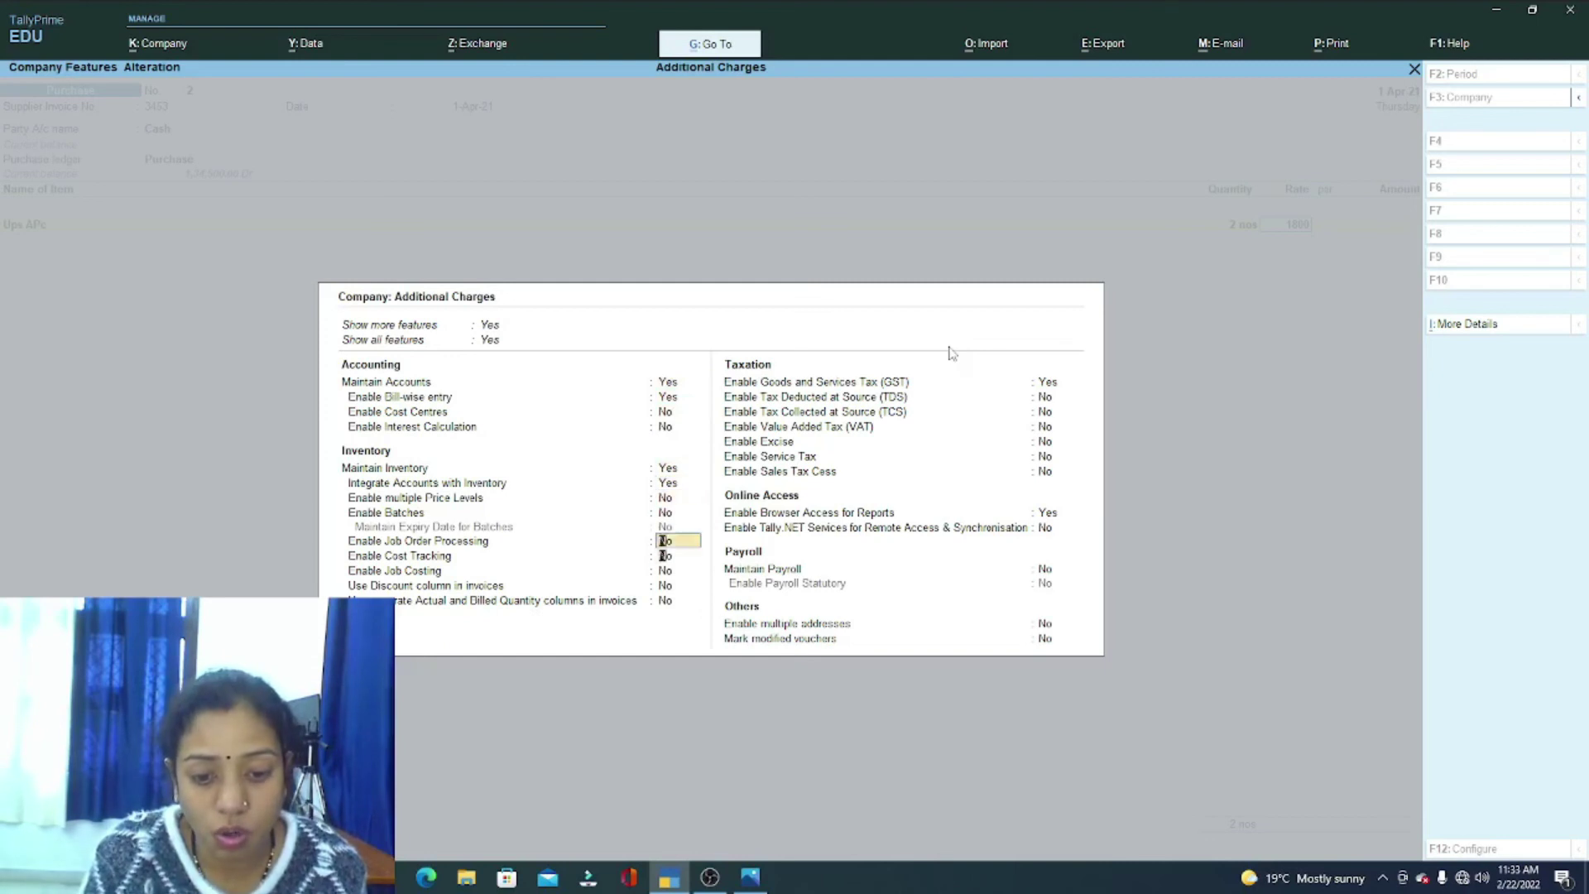
Step: Enable the invoice discount column and give Ups APc a 1,800 rate with 2% discount
{"action": "key", "text": "y"}
{"action": "key", "text": "Return"}
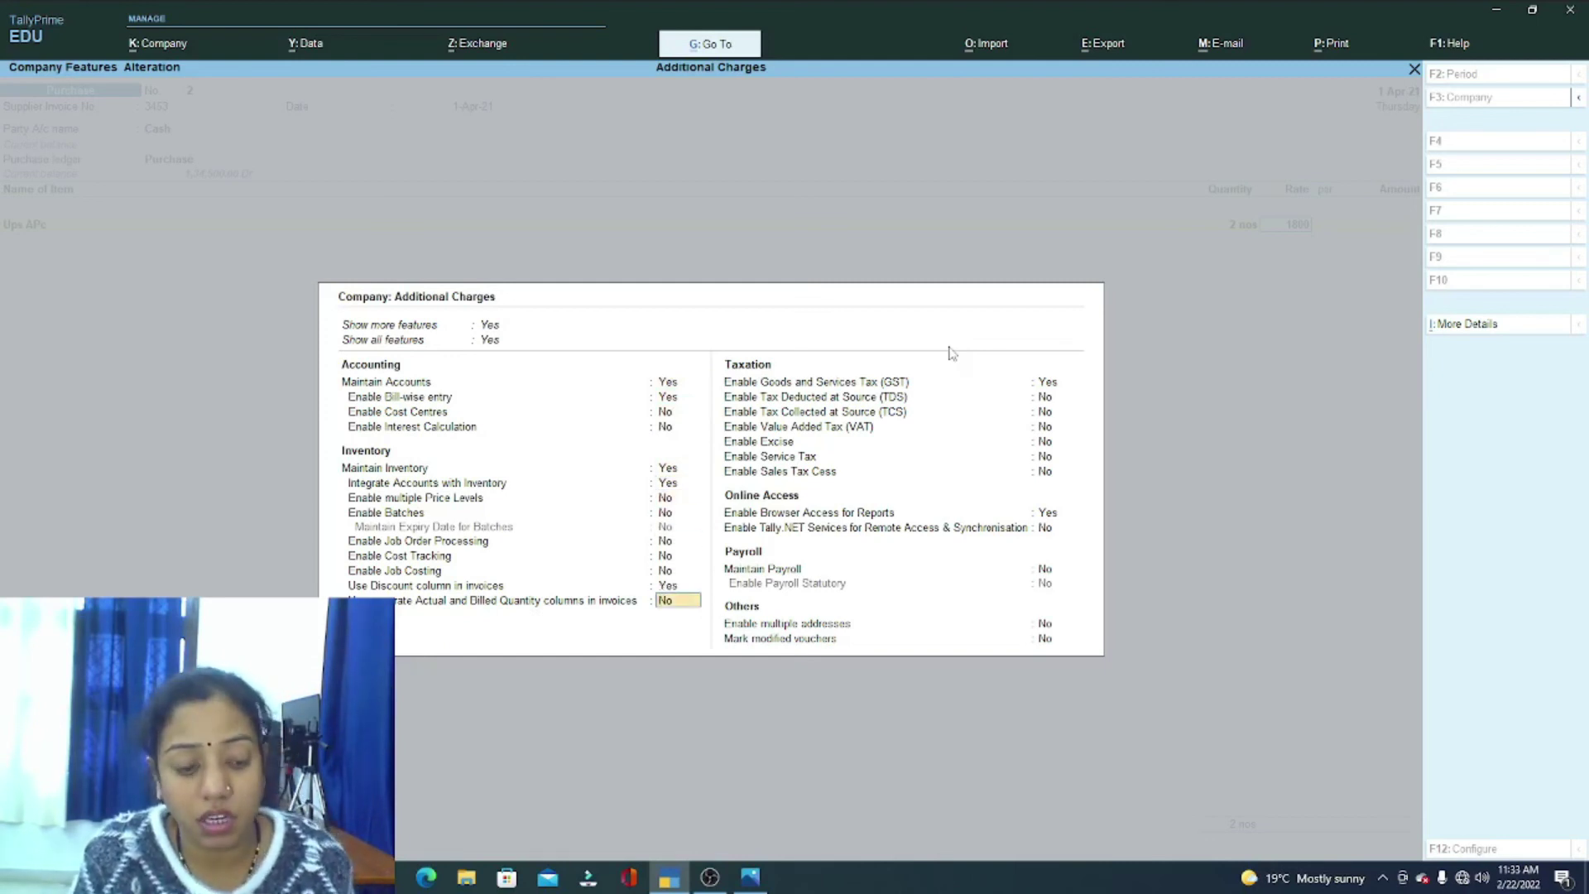
{"action": "key", "text": "ctrl+a"}
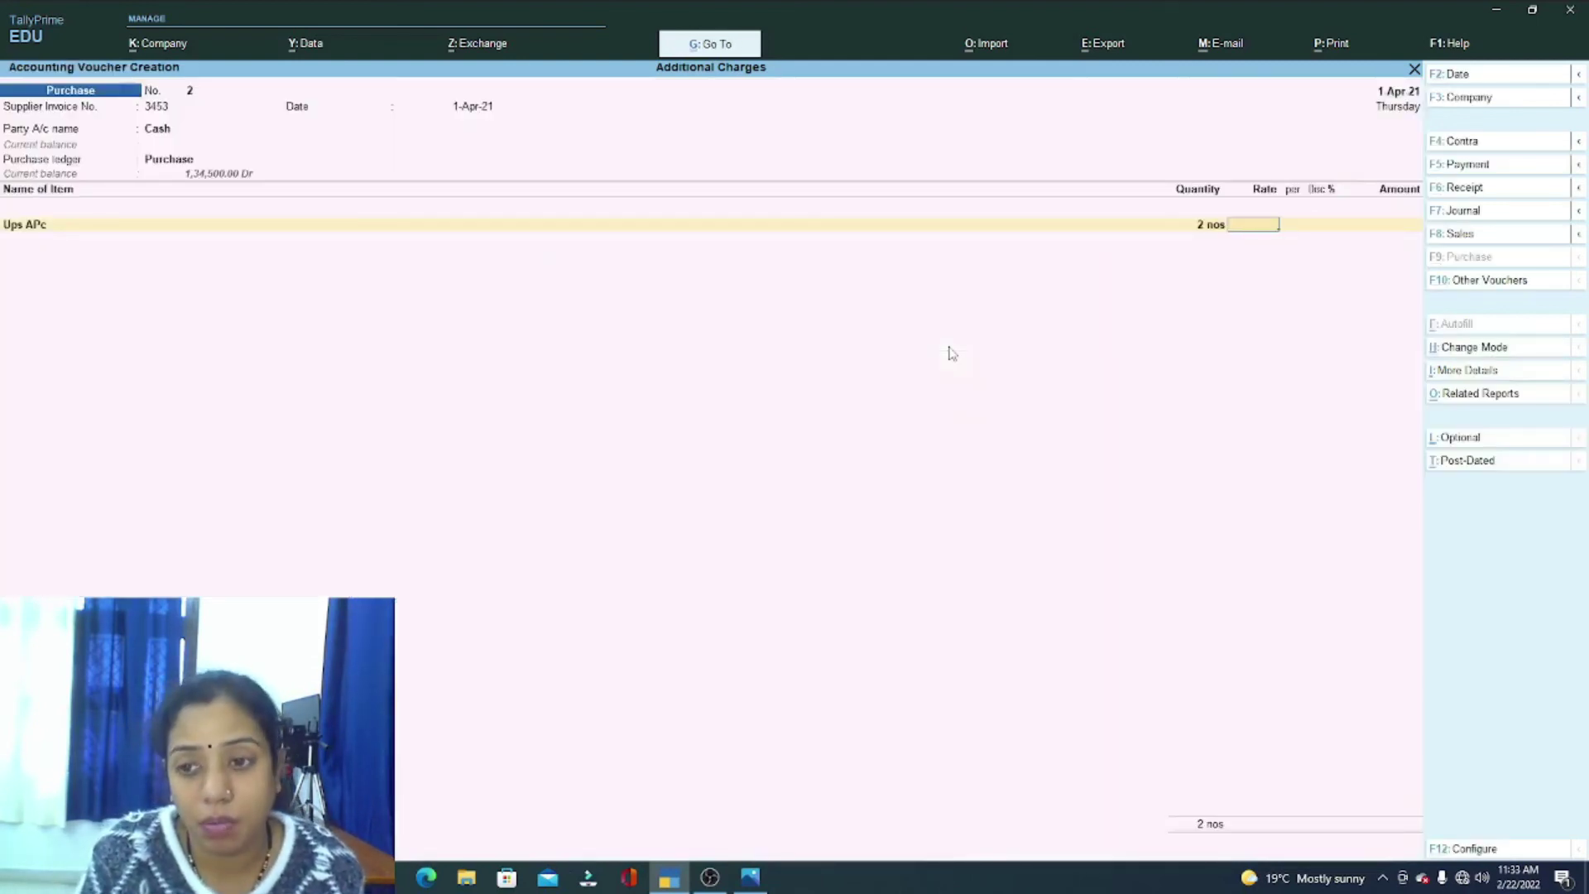
{"action": "type", "text": "1,800"}
{"action": "key", "text": "Return"}
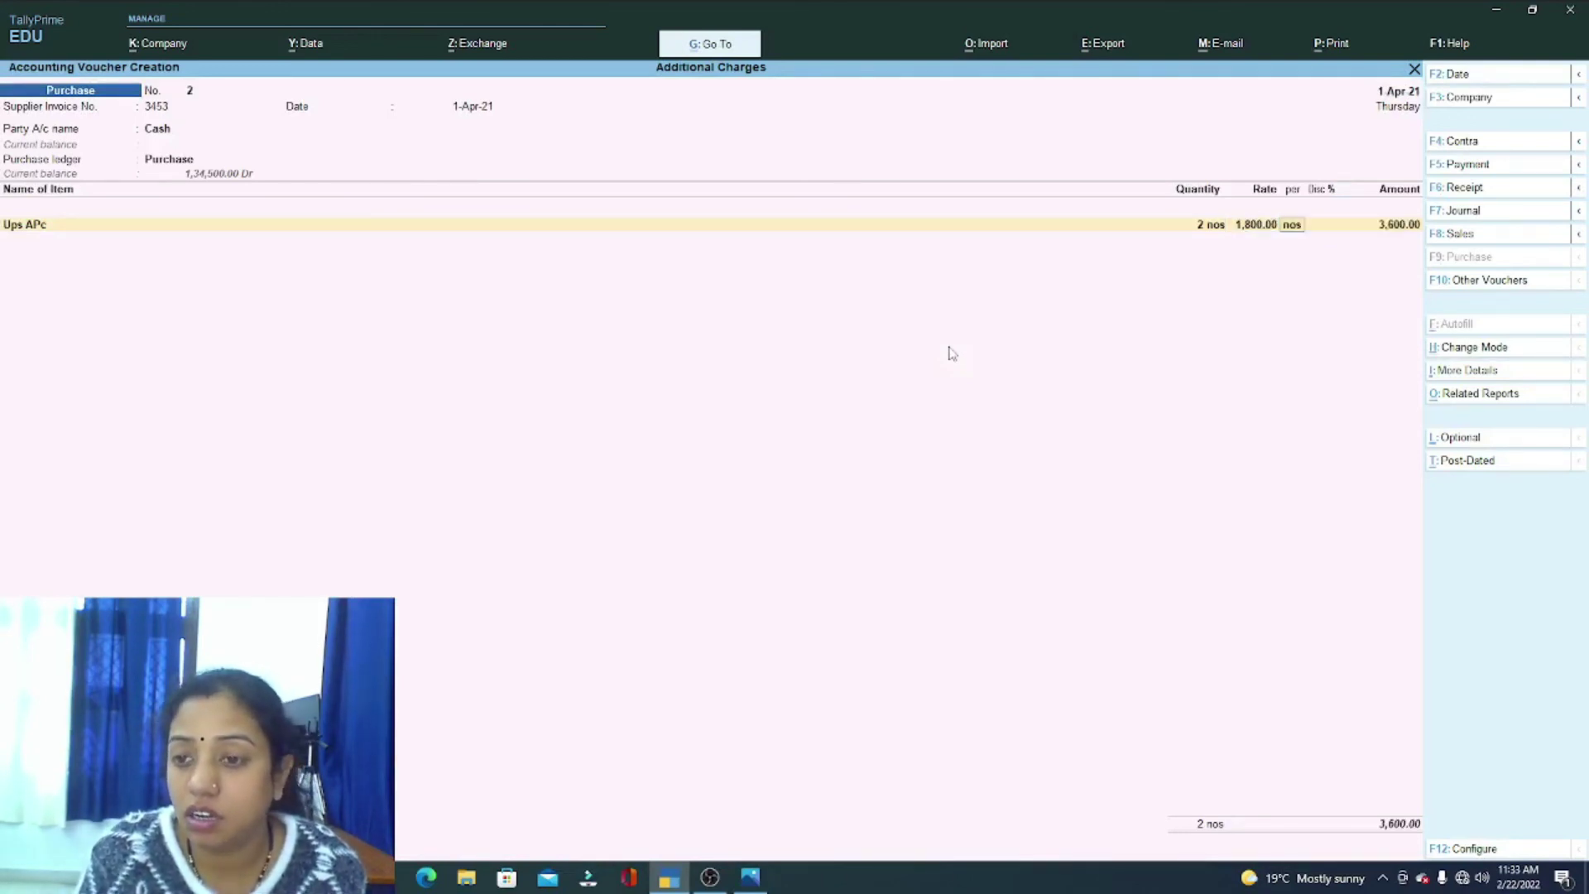
{"action": "key", "text": "Return"}
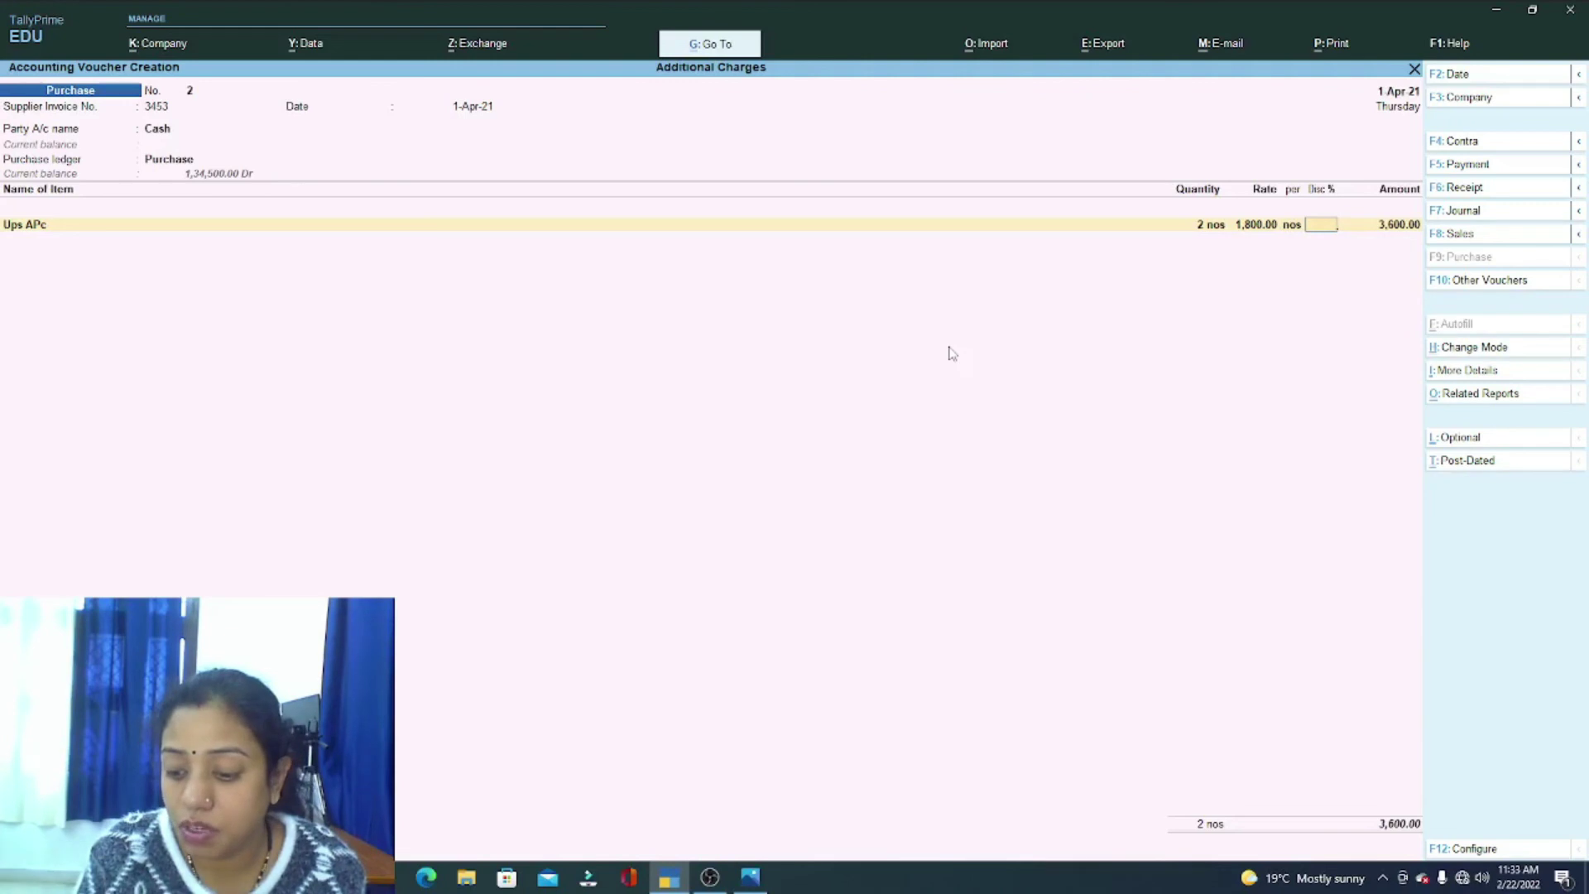
{"action": "key", "text": "Return"}
{"action": "key", "text": "Return"}
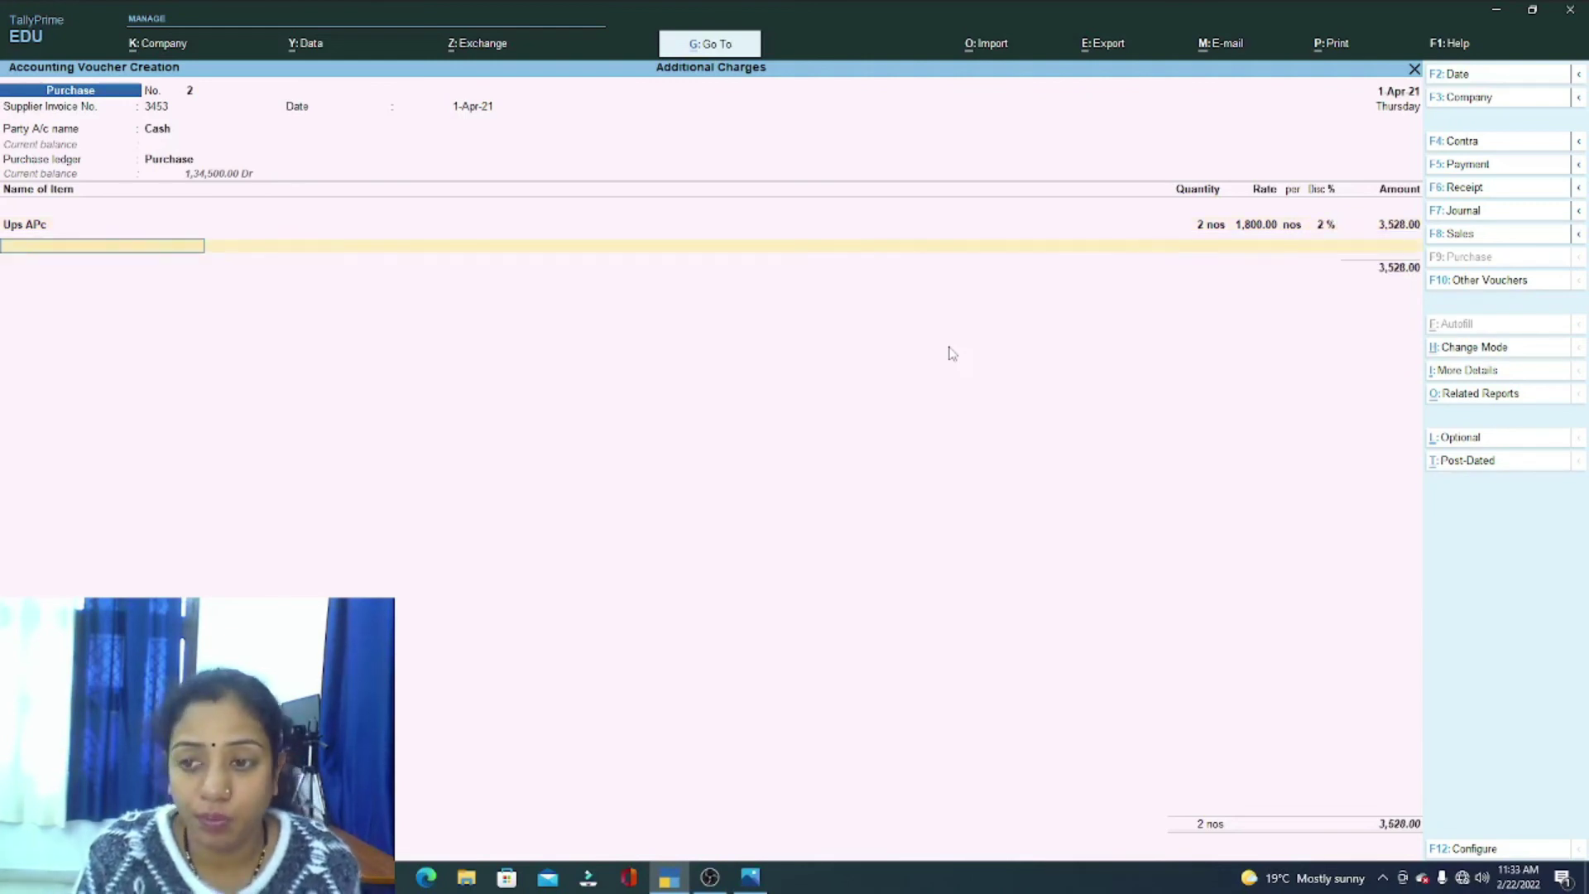
Step: Create stock item Ups Luminius with nos units and GST 5, and enter 2 nos at 1,500
{"action": "key", "text": "alt+c"}
{"action": "type", "text": "Up"}
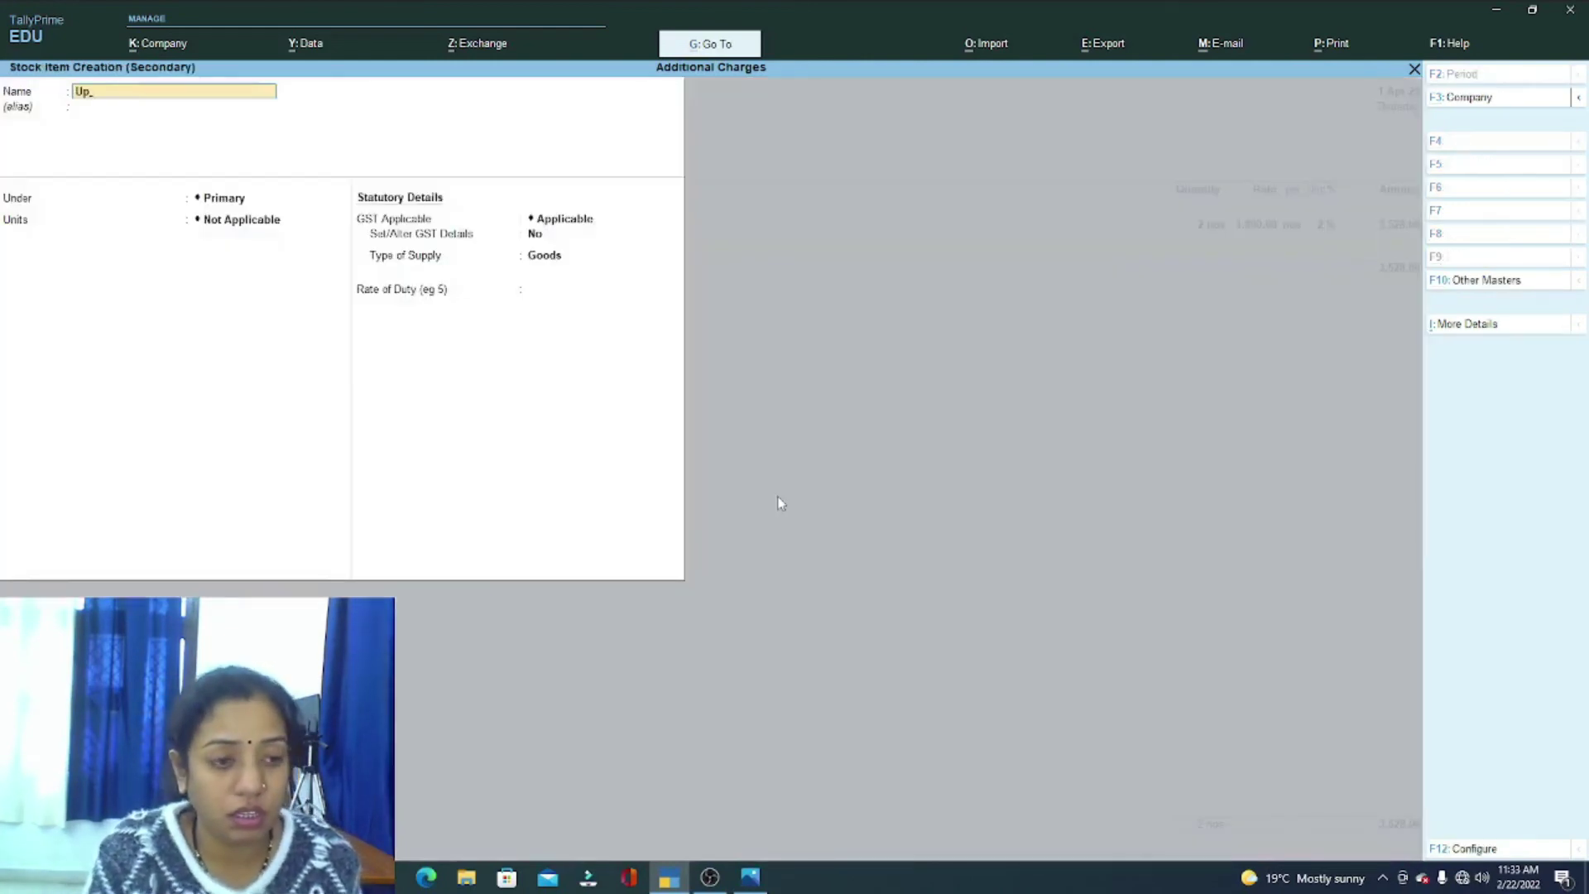
{"action": "type", "text": "s Luminiu"}
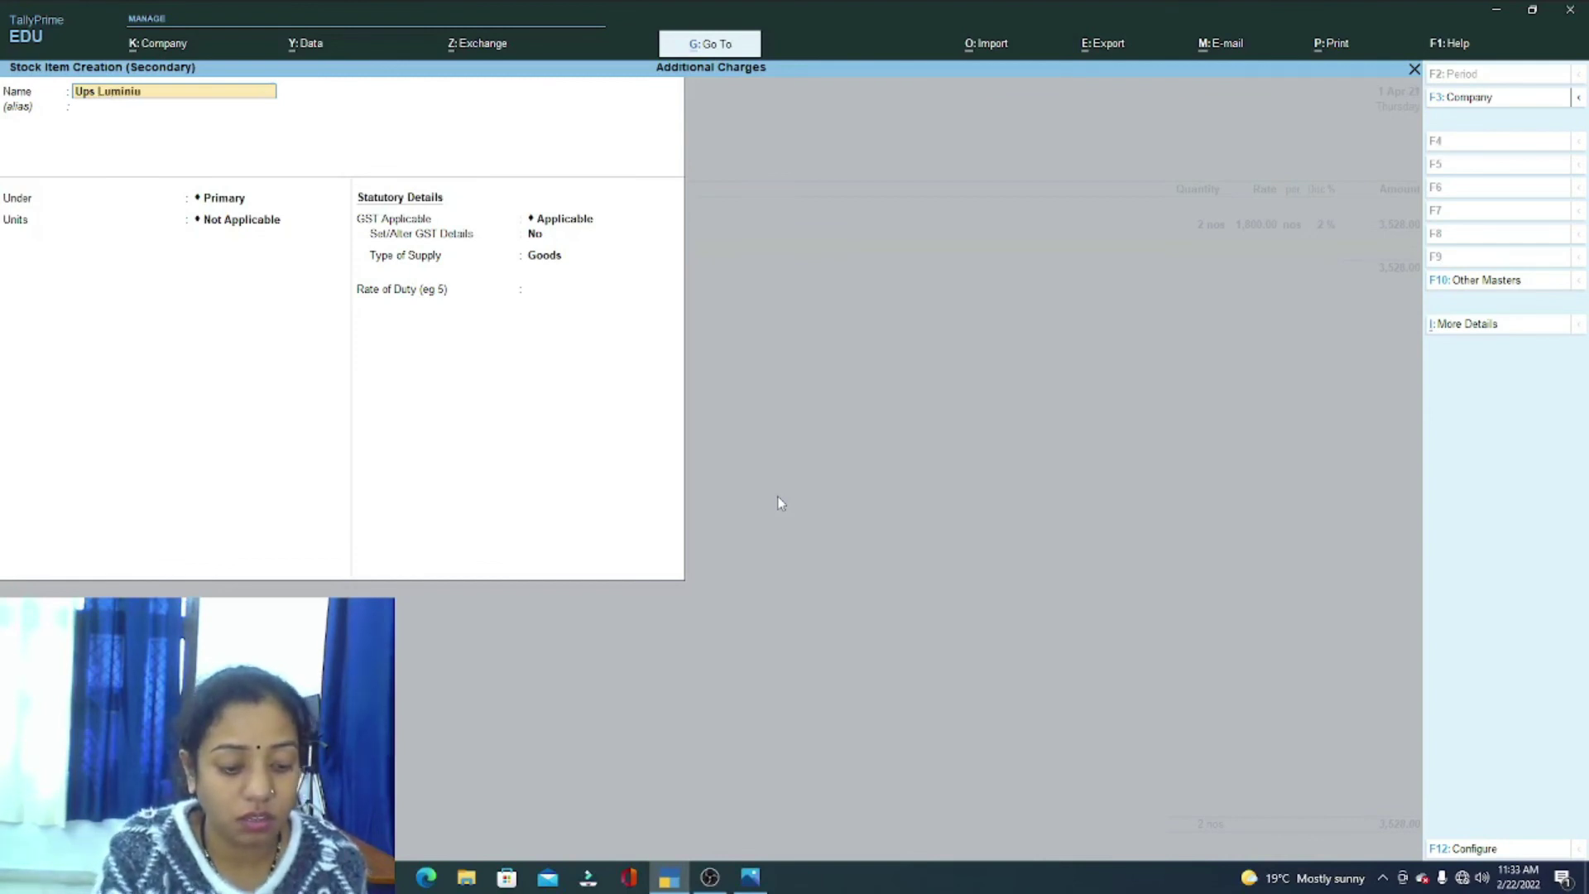
{"action": "key", "text": "Return"}
{"action": "key", "text": "Return"}
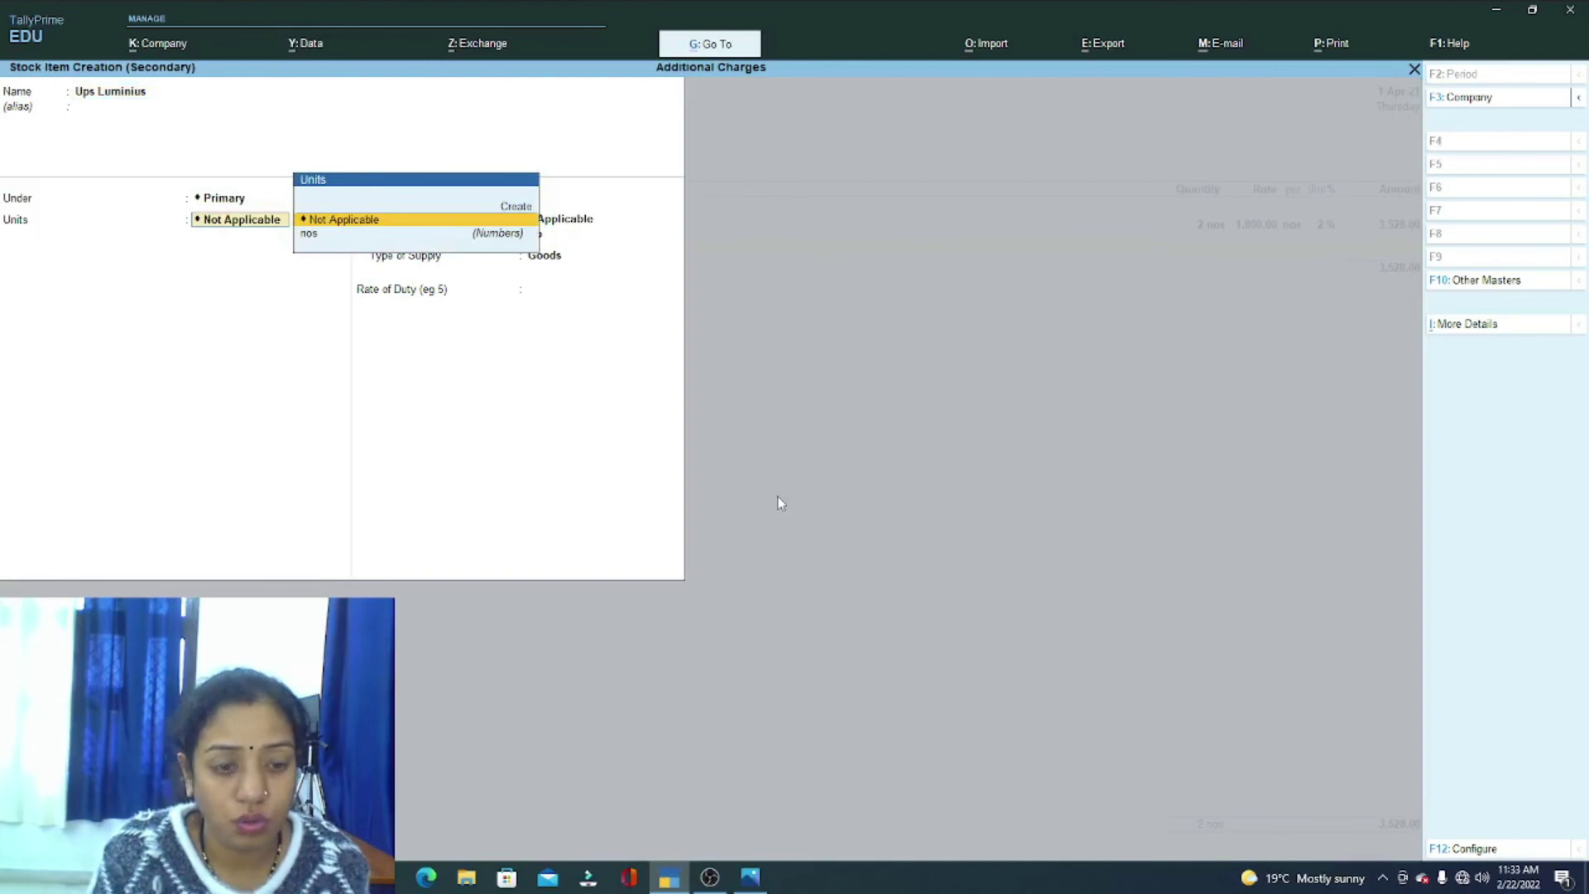
{"action": "key", "text": "Down"}
{"action": "key", "text": "Return"}
{"action": "key", "text": "Return"}
{"action": "key", "text": "Return"}
{"action": "type", "text": "5"}
{"action": "key", "text": "Return"}
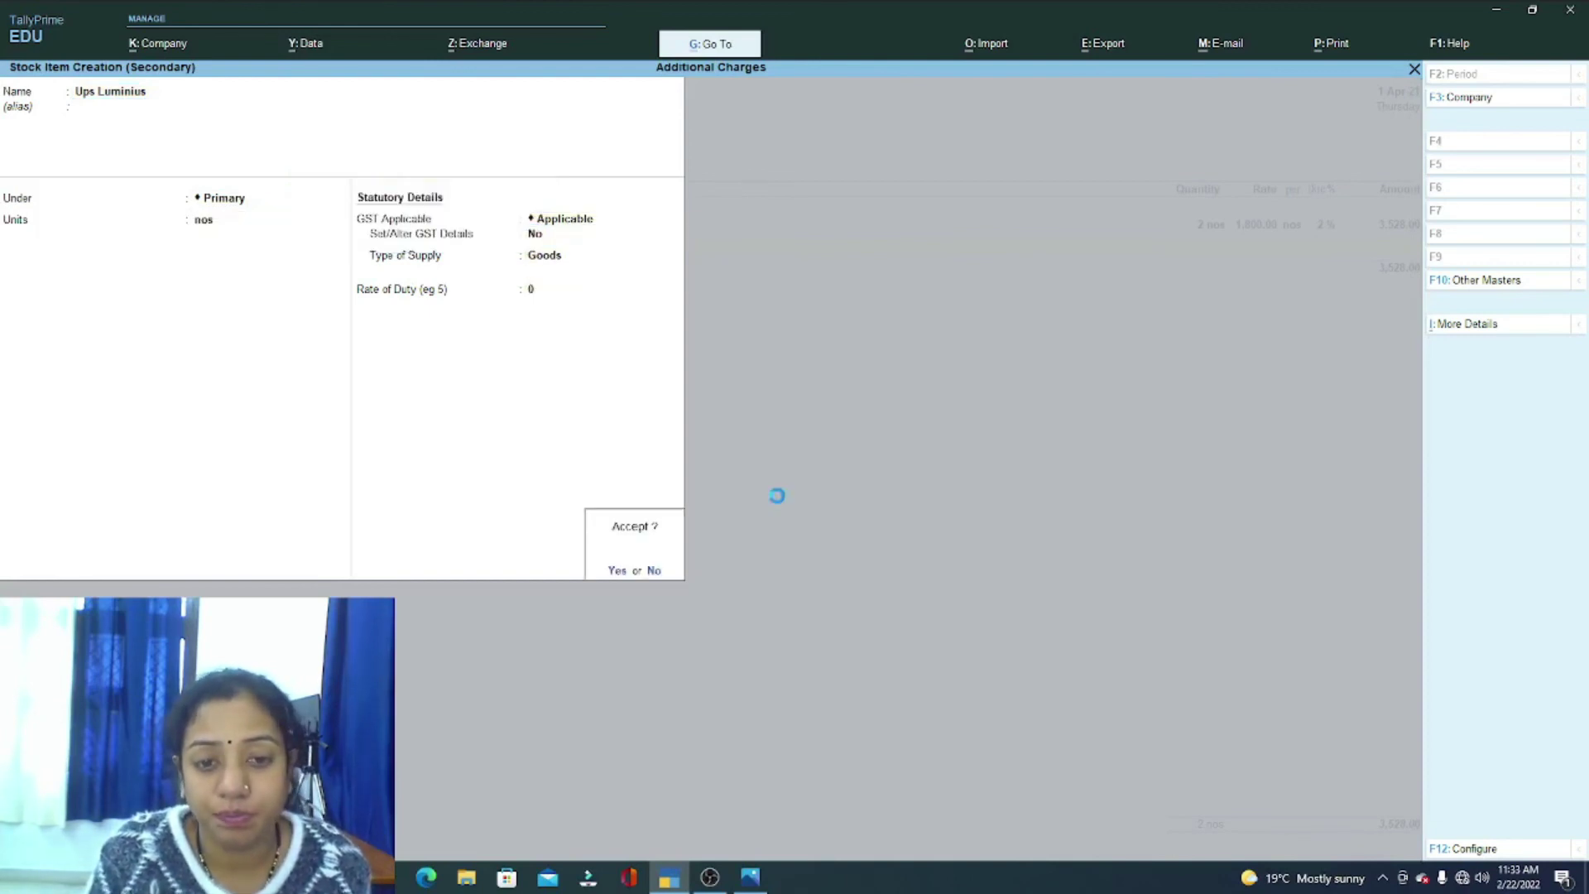
{"action": "key", "text": "Return"}
{"action": "key", "text": "Return"}
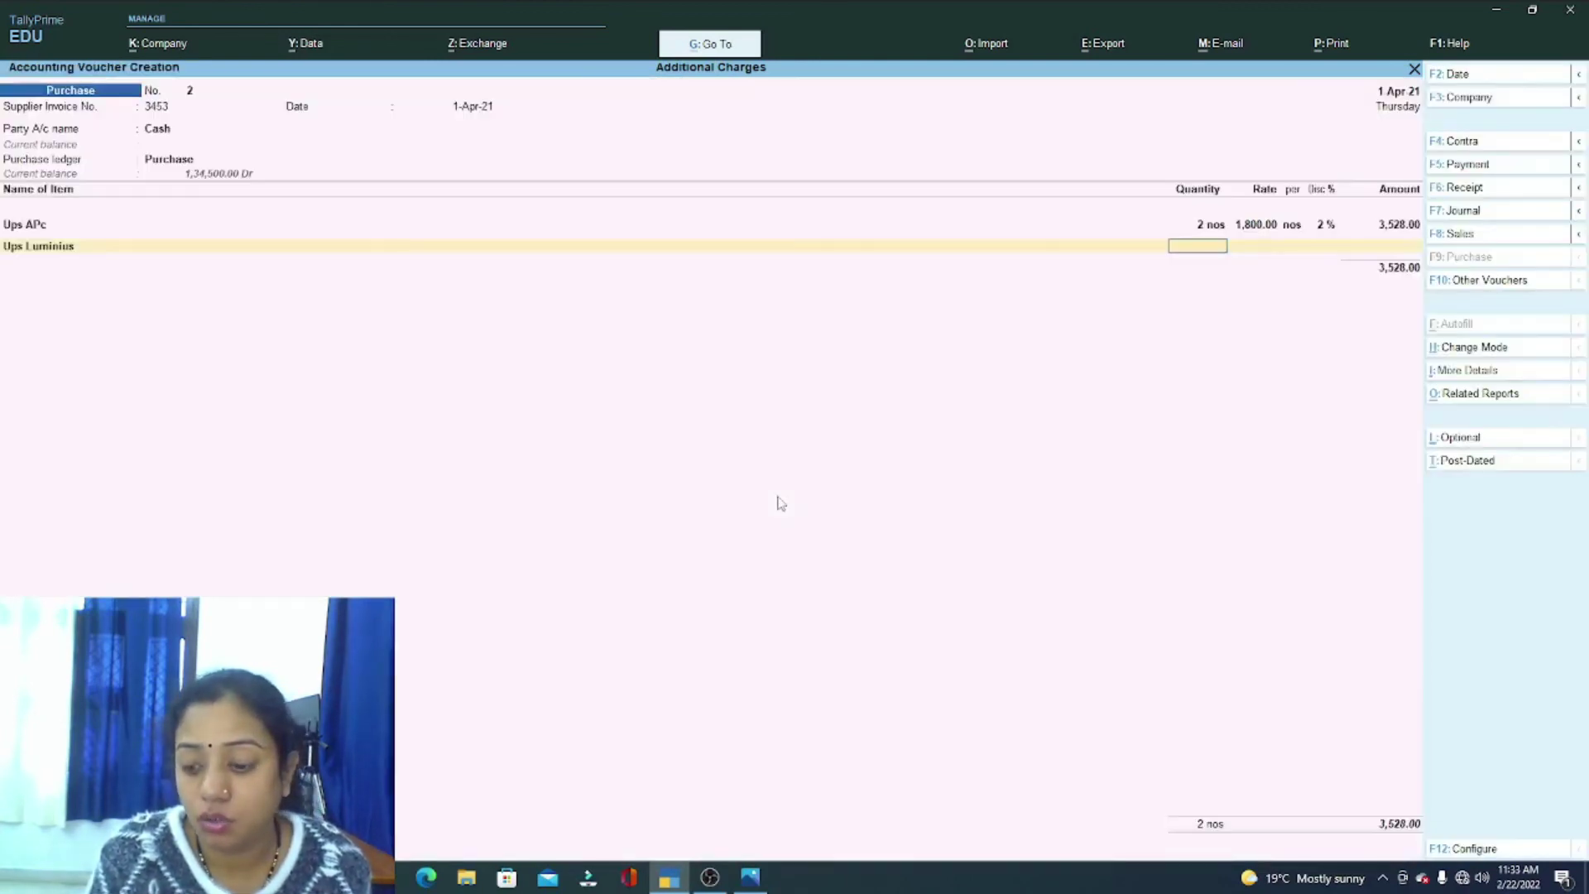
{"action": "type", "text": "2"}
{"action": "key", "text": "Return"}
{"action": "type", "text": "1500"}
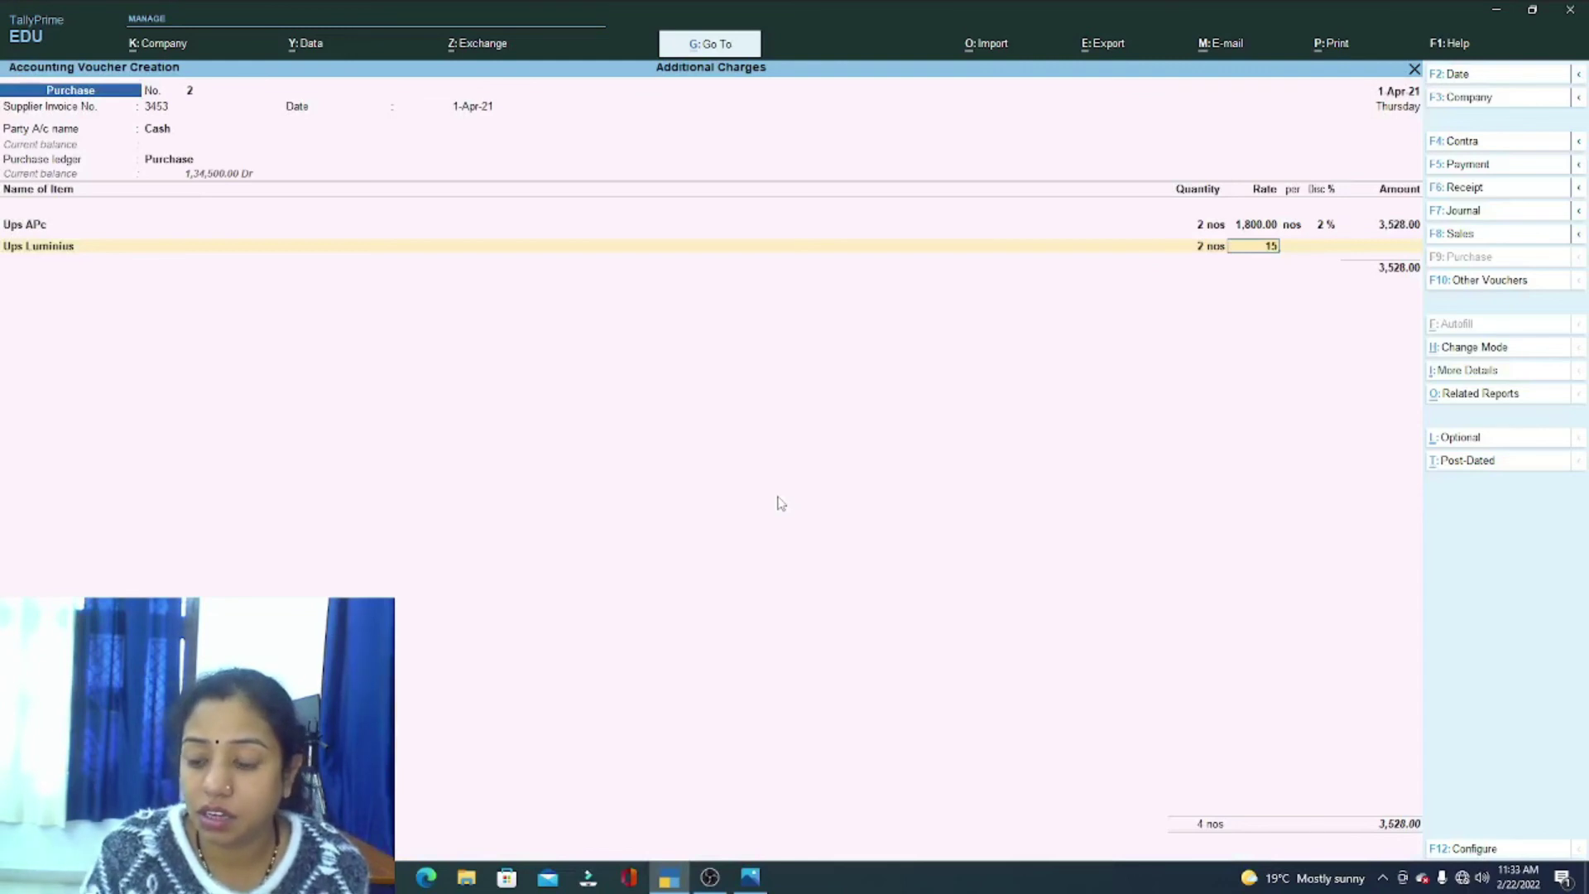
{"action": "key", "text": "Return"}
{"action": "key", "text": "Return"}
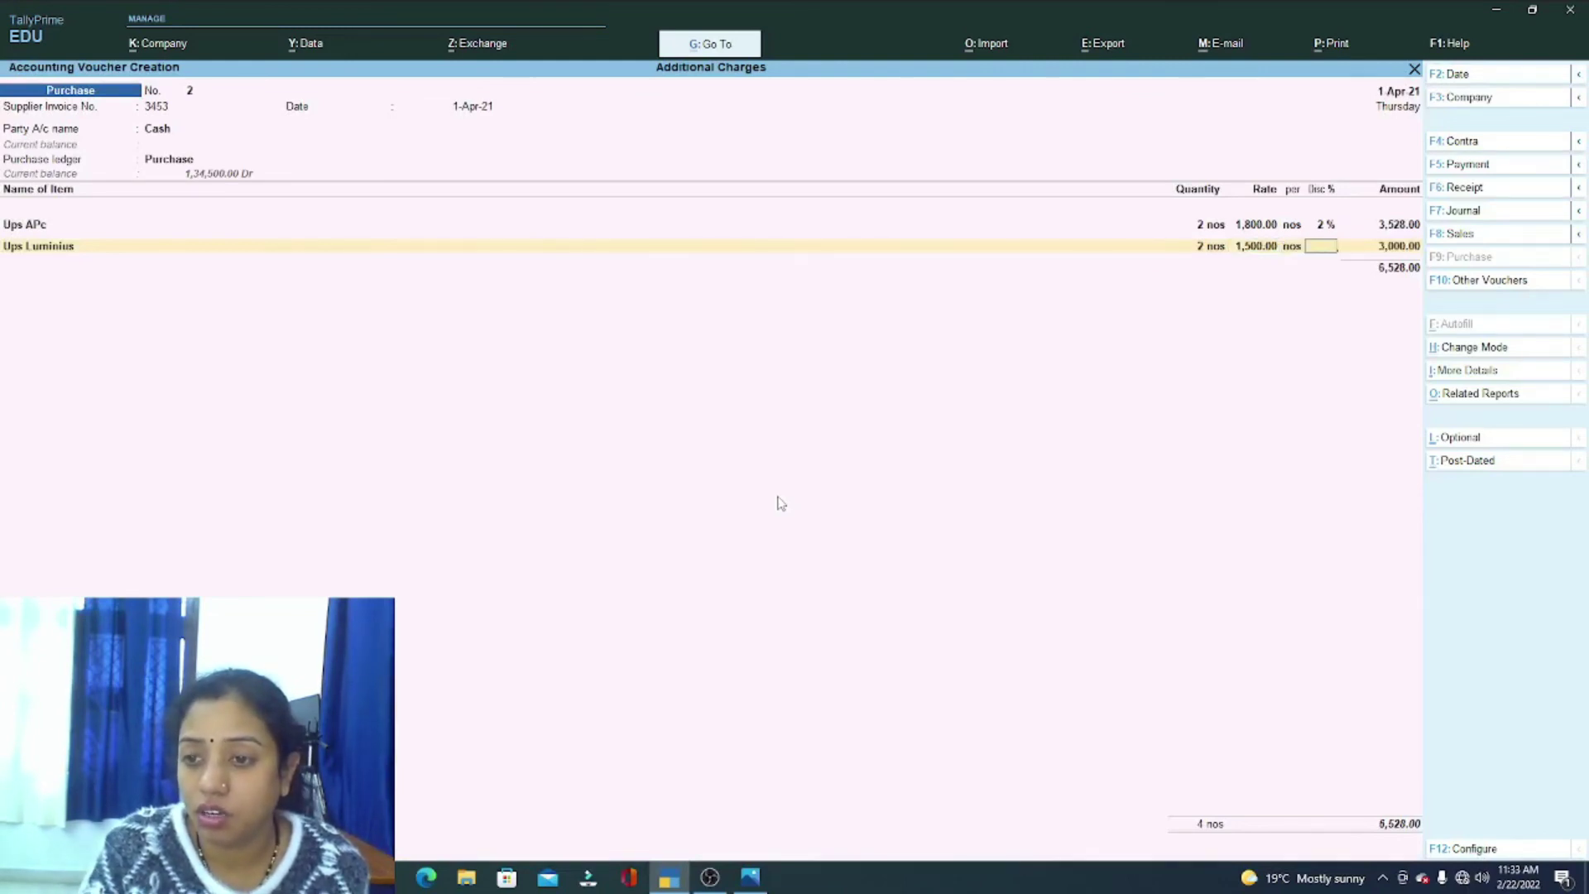
{"action": "key", "text": "Return"}
{"action": "key", "text": "Return"}
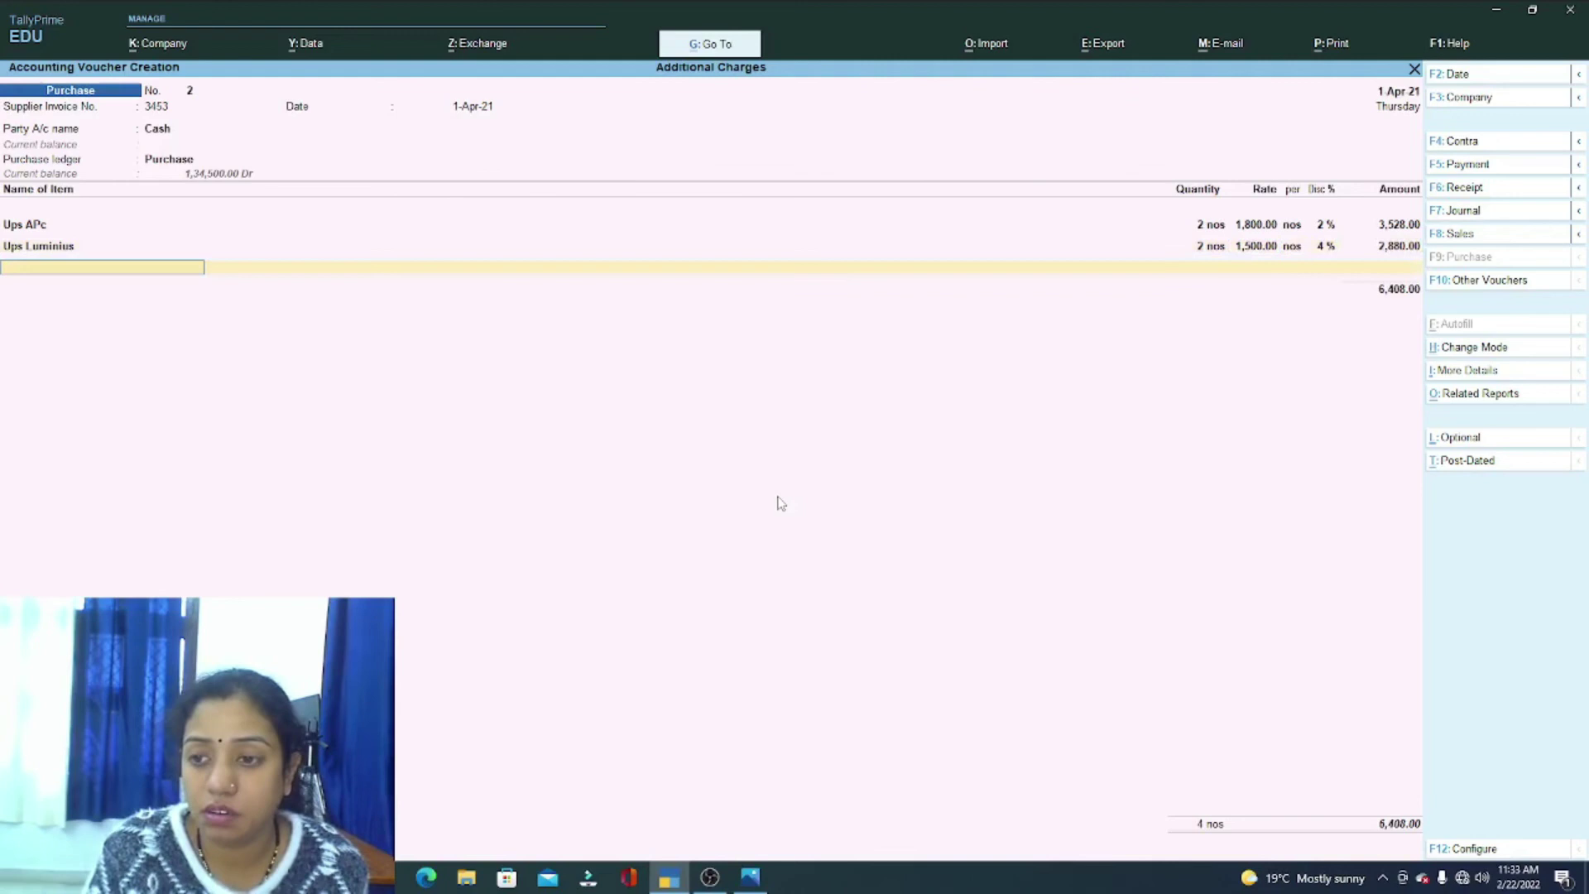
Step: Create the stock item Ups Microtech under Primary, with unit nos and GST Goods settings
{"action": "key", "text": "alt+c"}
{"action": "type", "text": "U"}
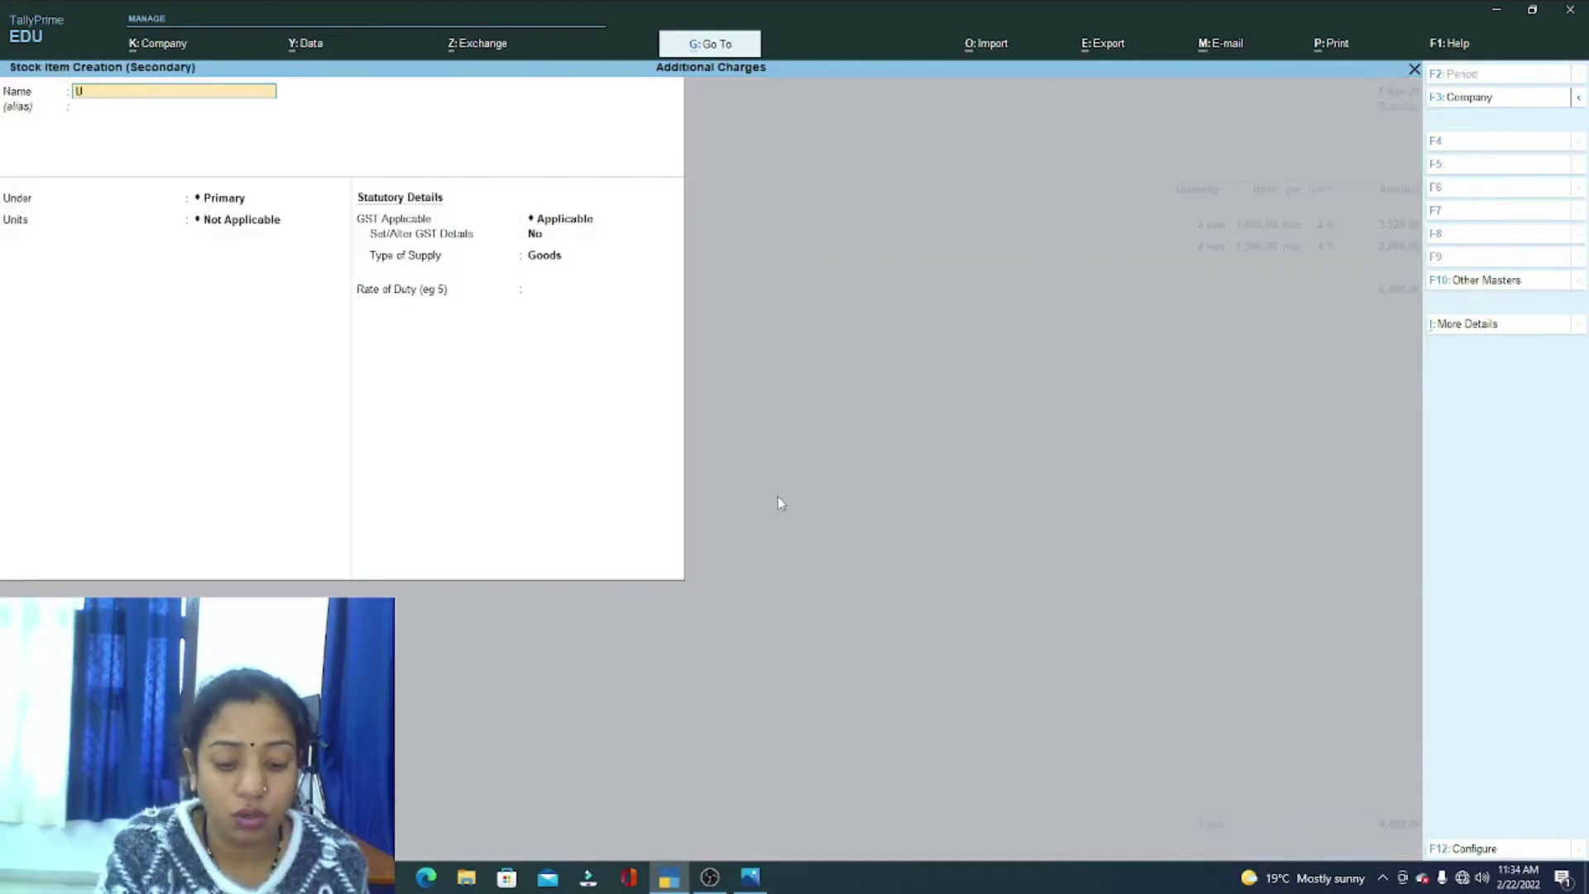
{"action": "key", "text": "Return"}
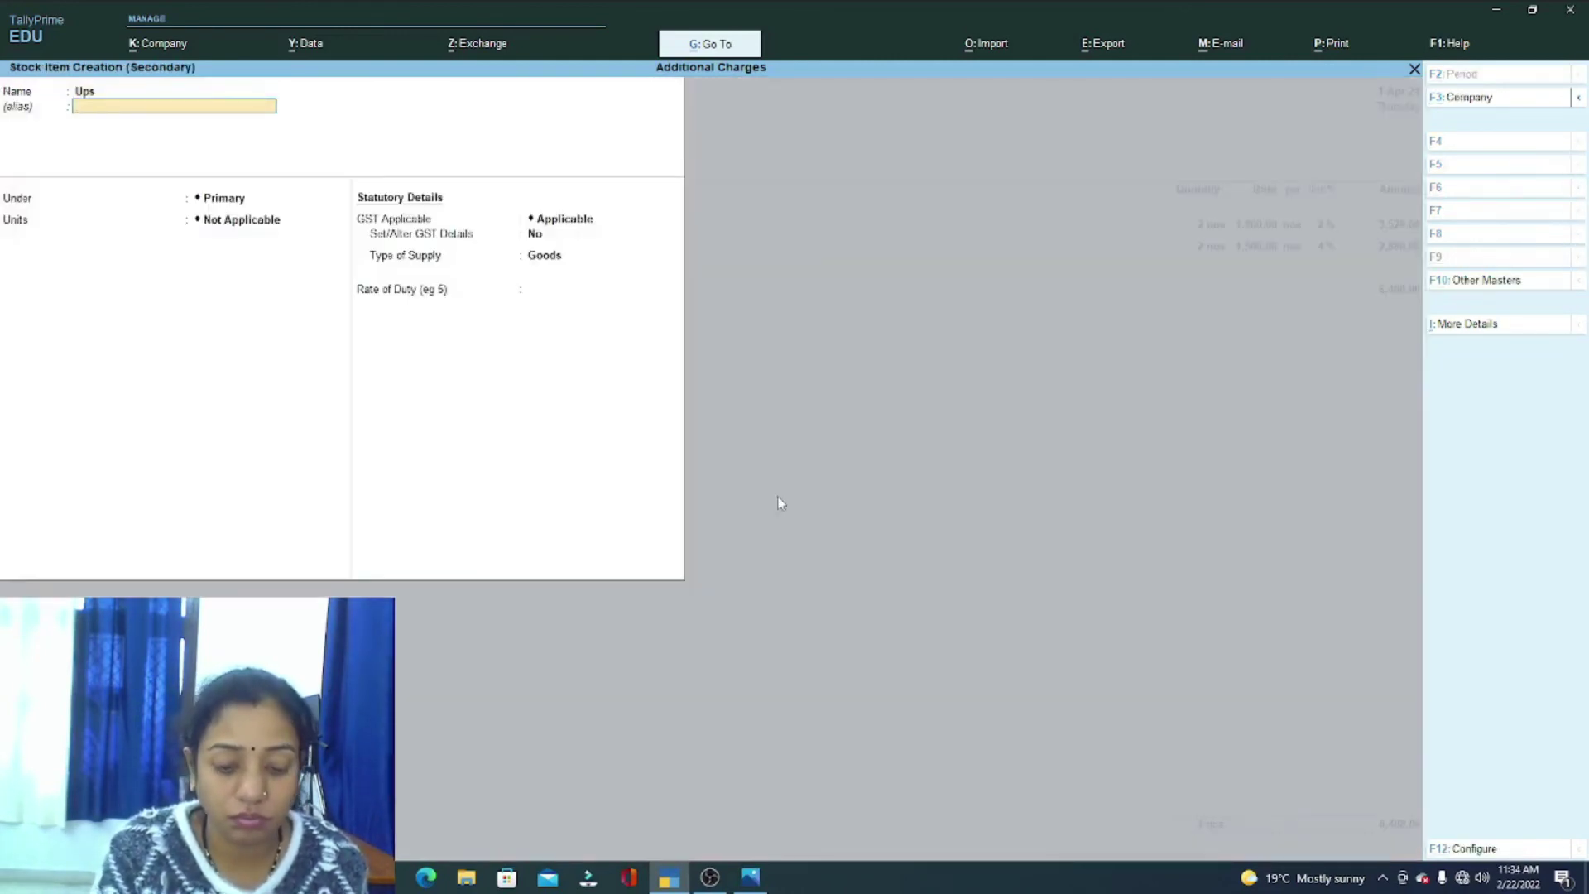
{"action": "key", "text": "BackSpace"}
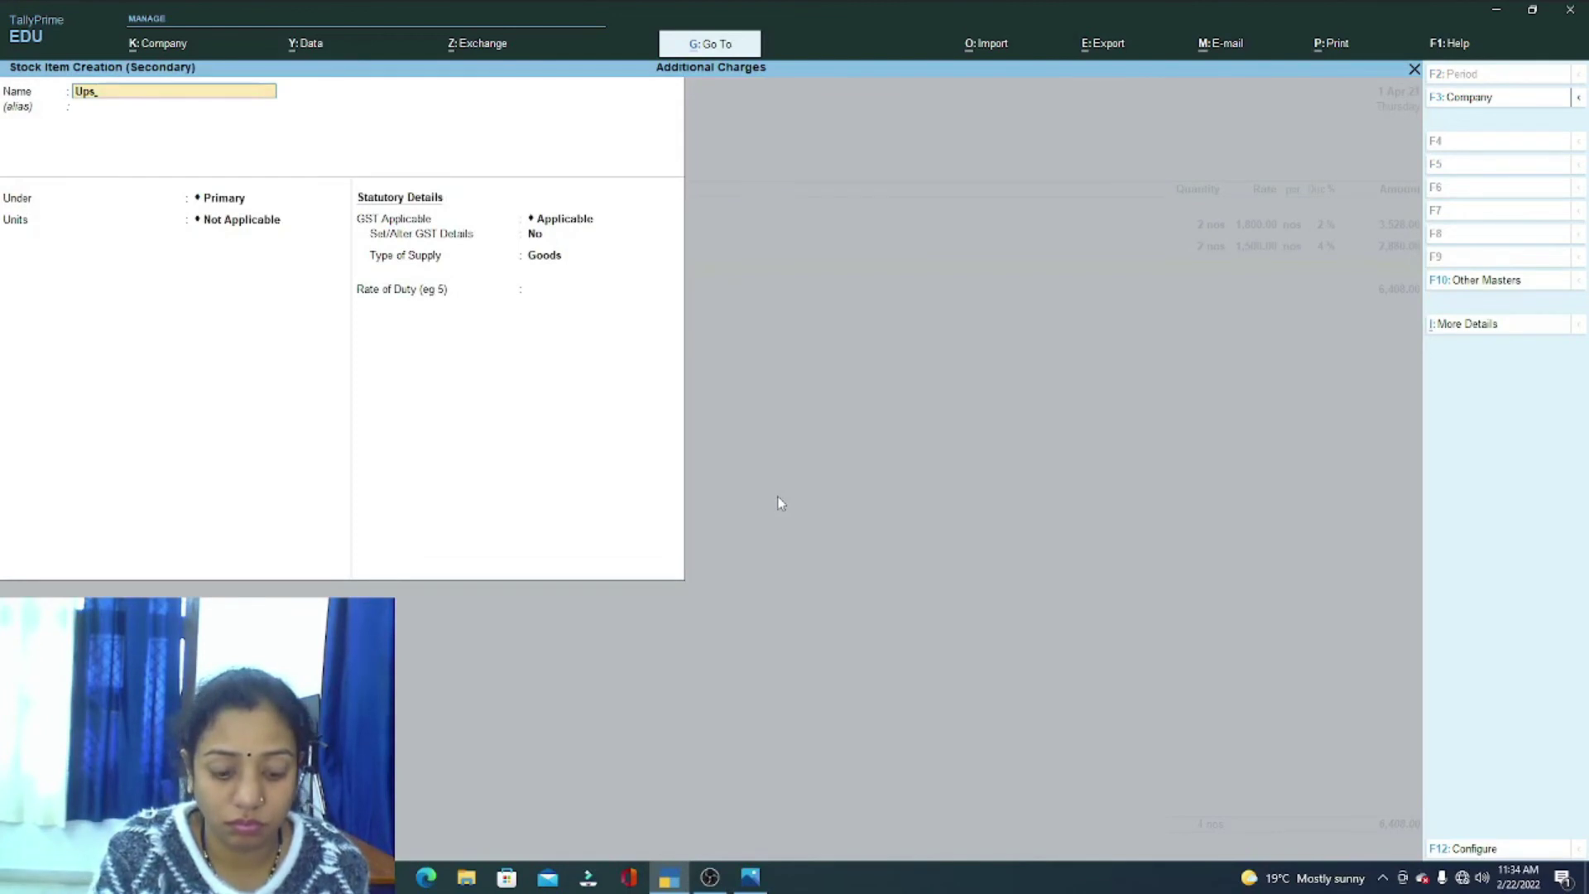
{"action": "type", "text": "Micro"}
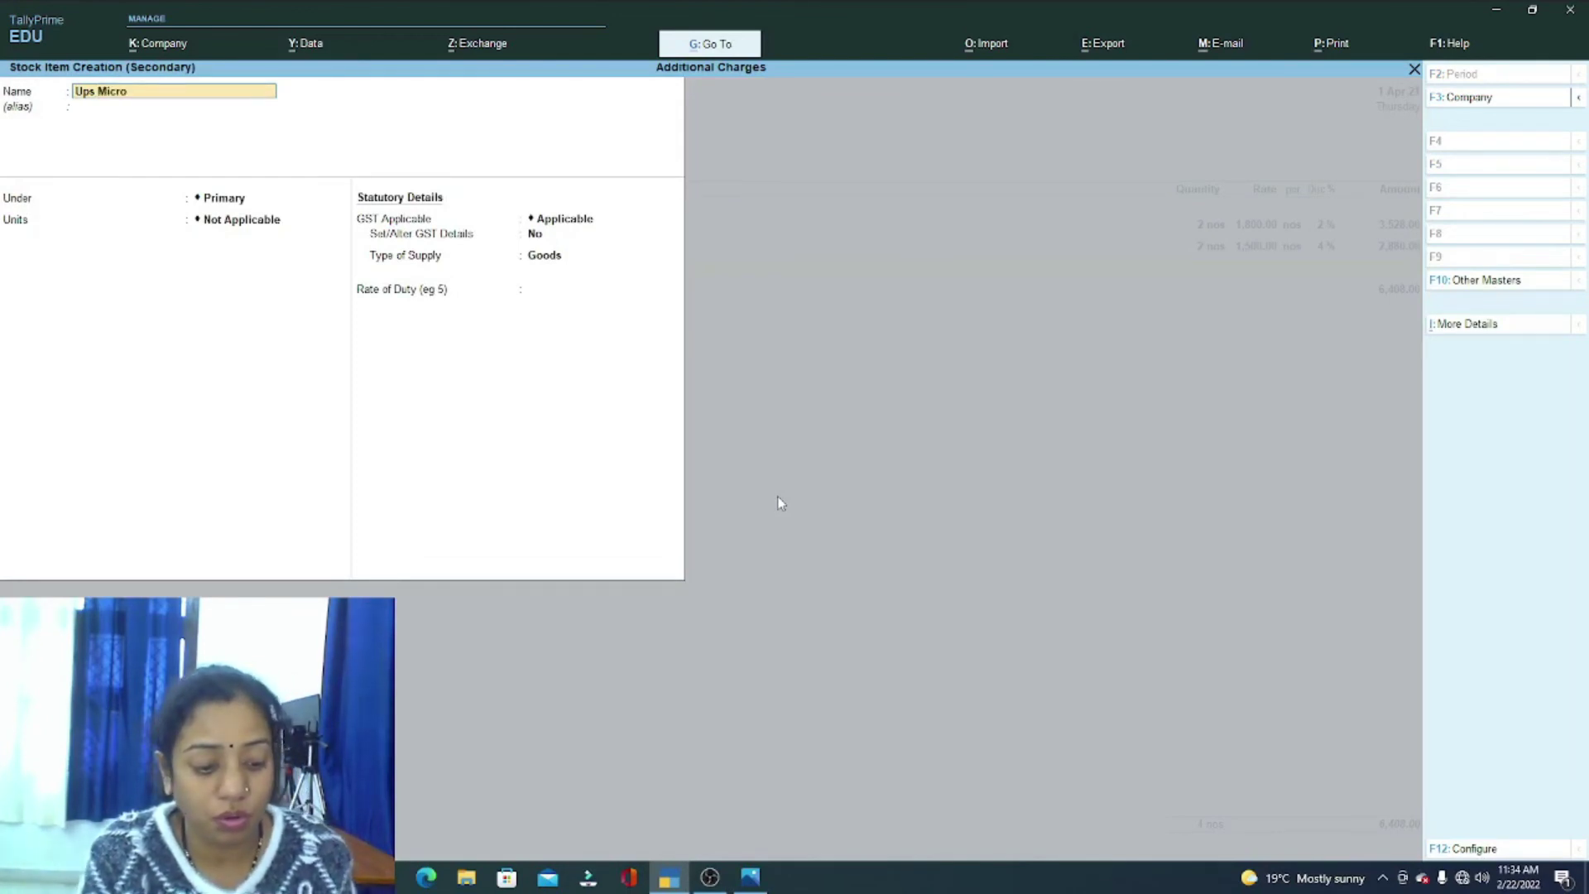
{"action": "key", "text": "Return"}
{"action": "key", "text": "Return"}
{"action": "key", "text": "Return"}
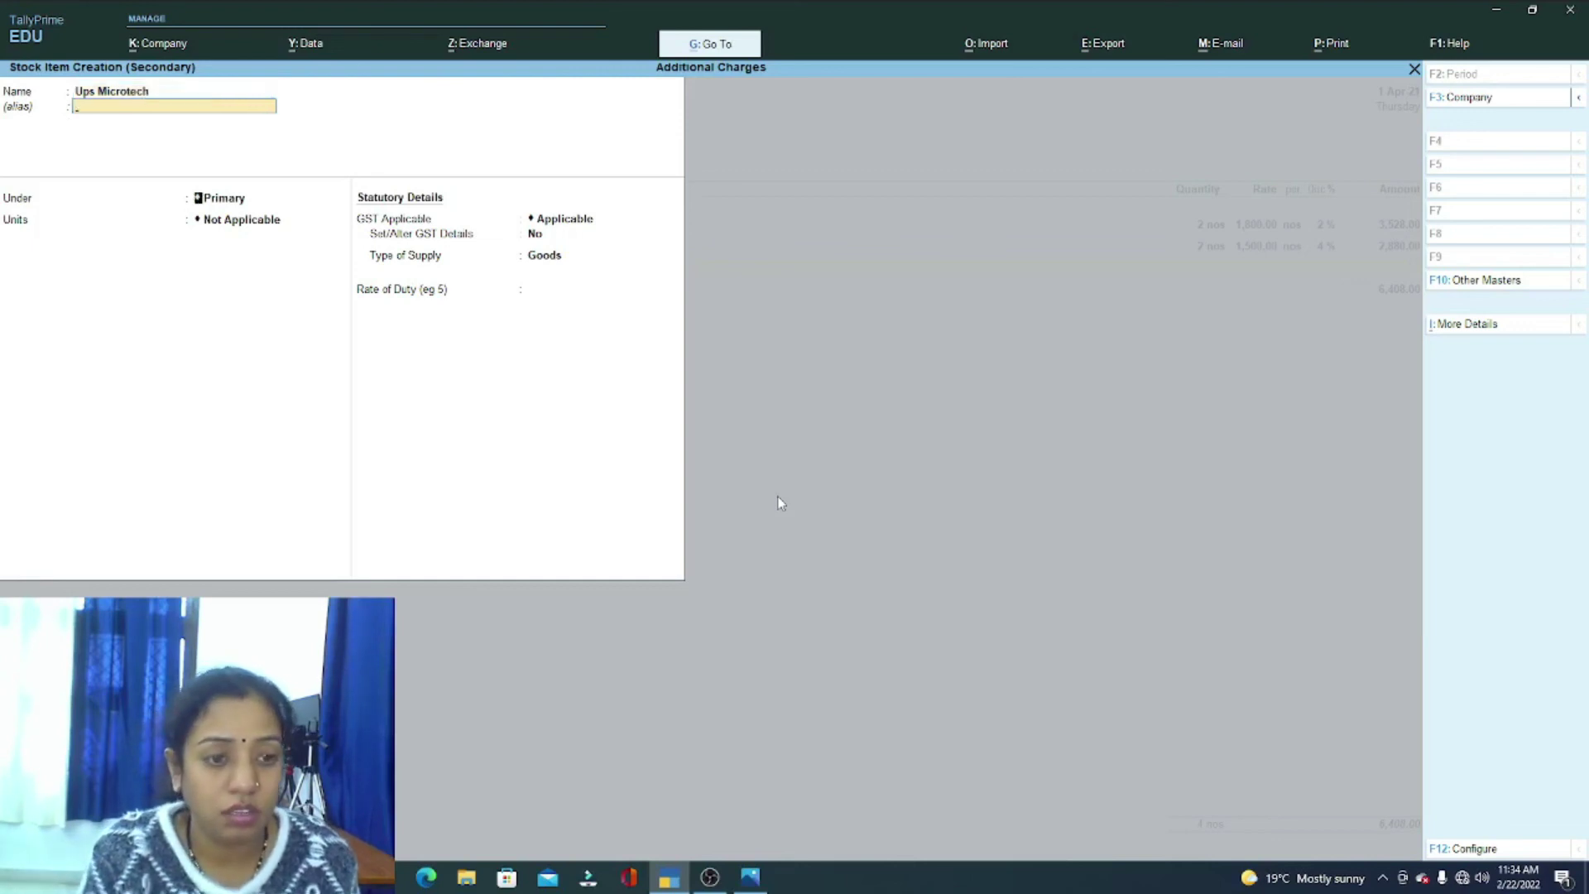
{"action": "key", "text": "Down"}
{"action": "key", "text": "Return"}
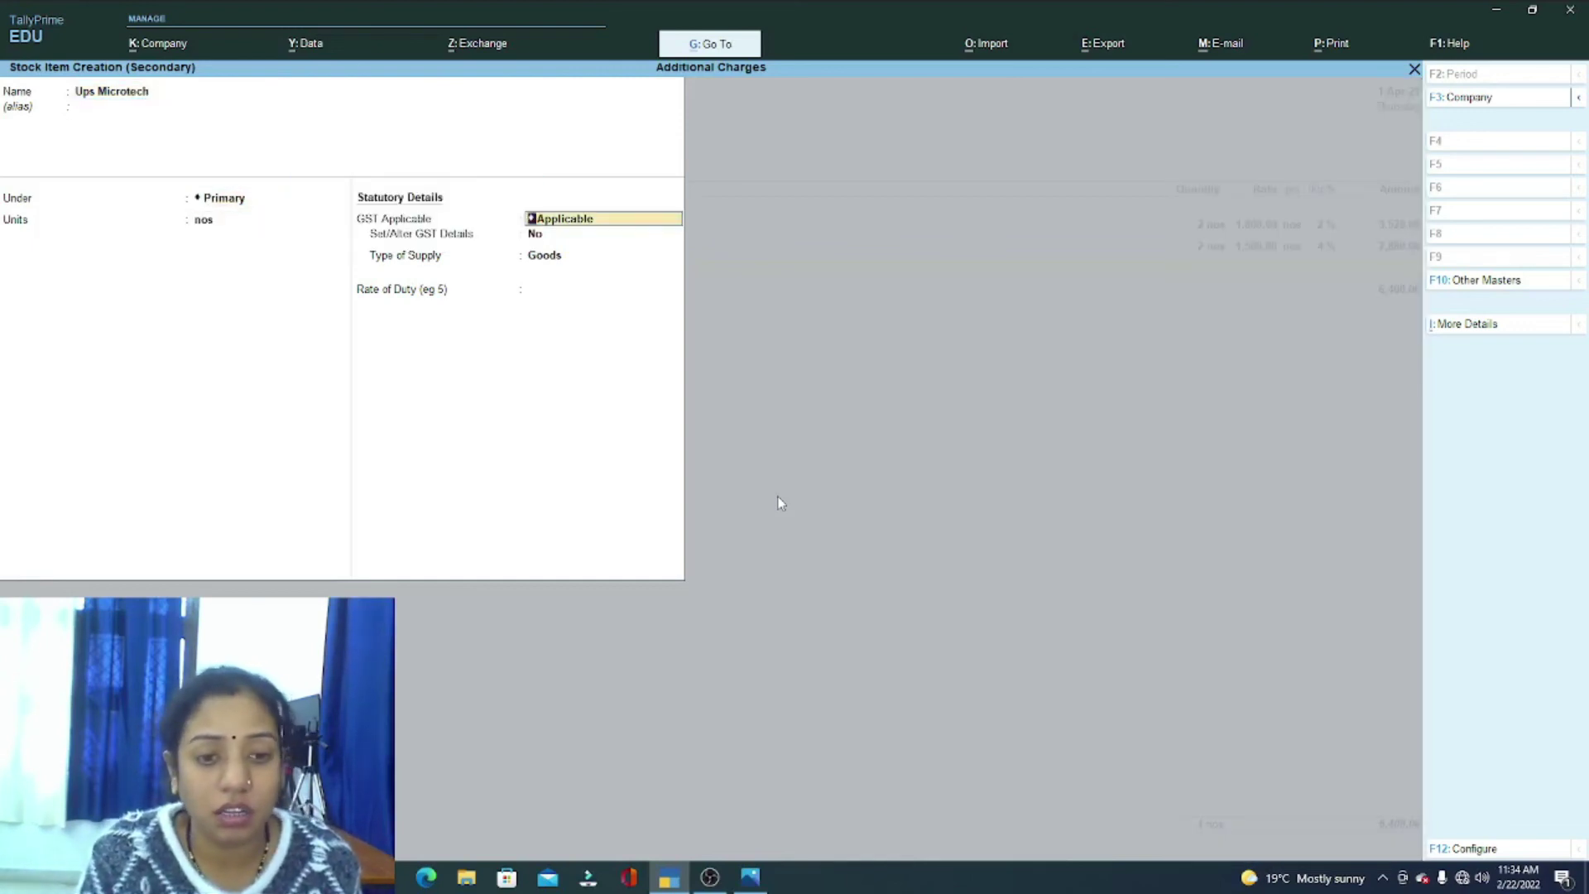
{"action": "key", "text": "Return"}
{"action": "key", "text": "Return"}
{"action": "key", "text": "Return"}
{"action": "key", "text": "Return"}
{"action": "key", "text": "Return"}
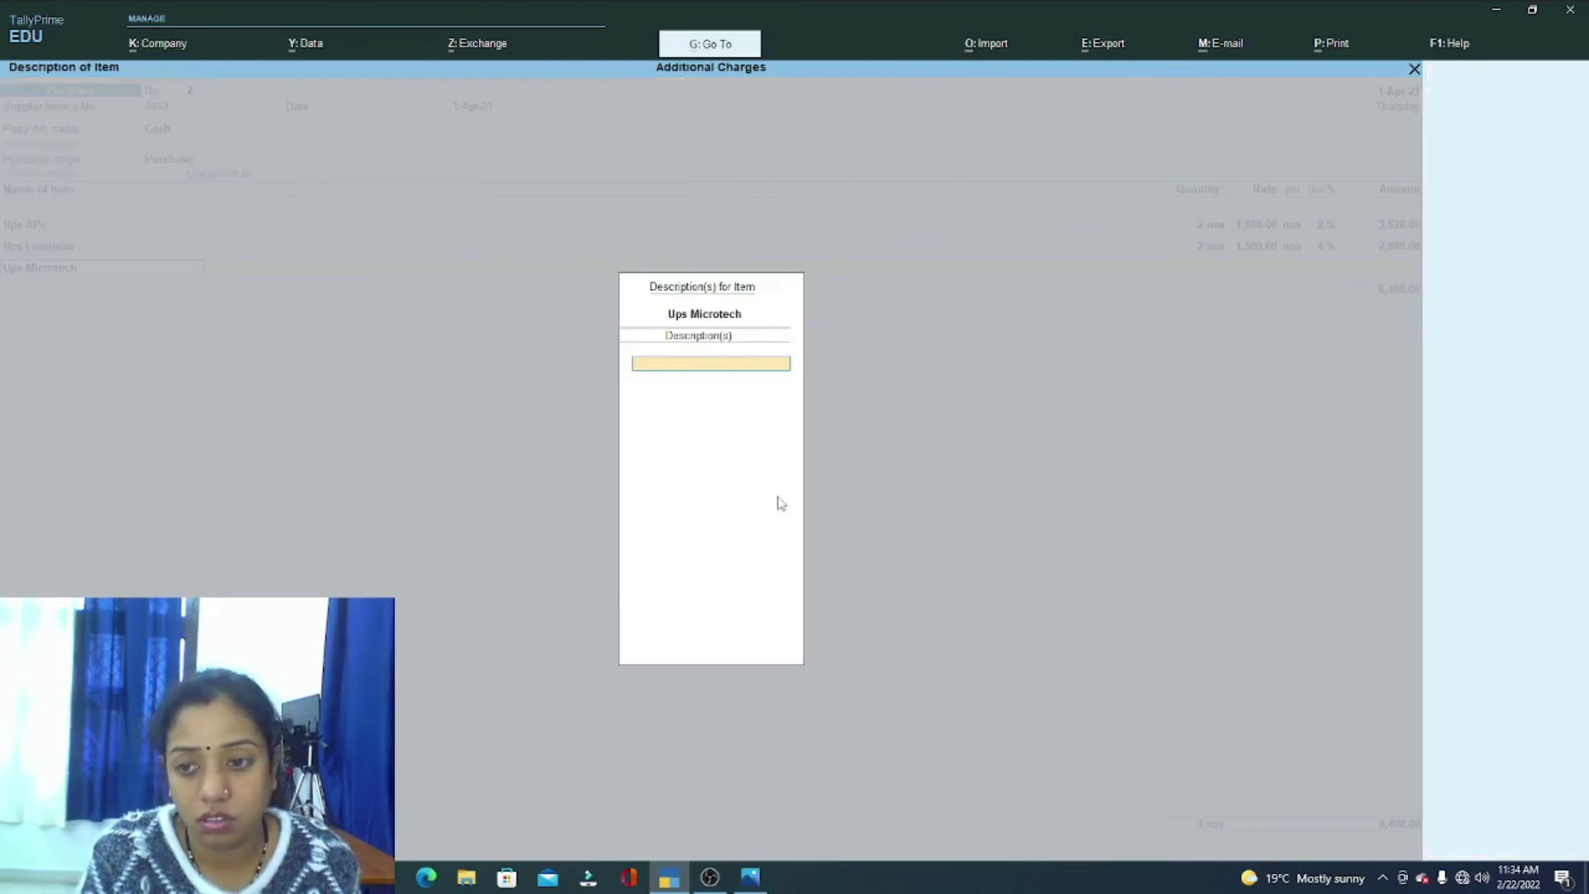
{"action": "key", "text": "Return"}
Step: Enter Ups Microtech as 2 nos at 2,000 with a 3% discount
{"action": "key", "text": "Return"}
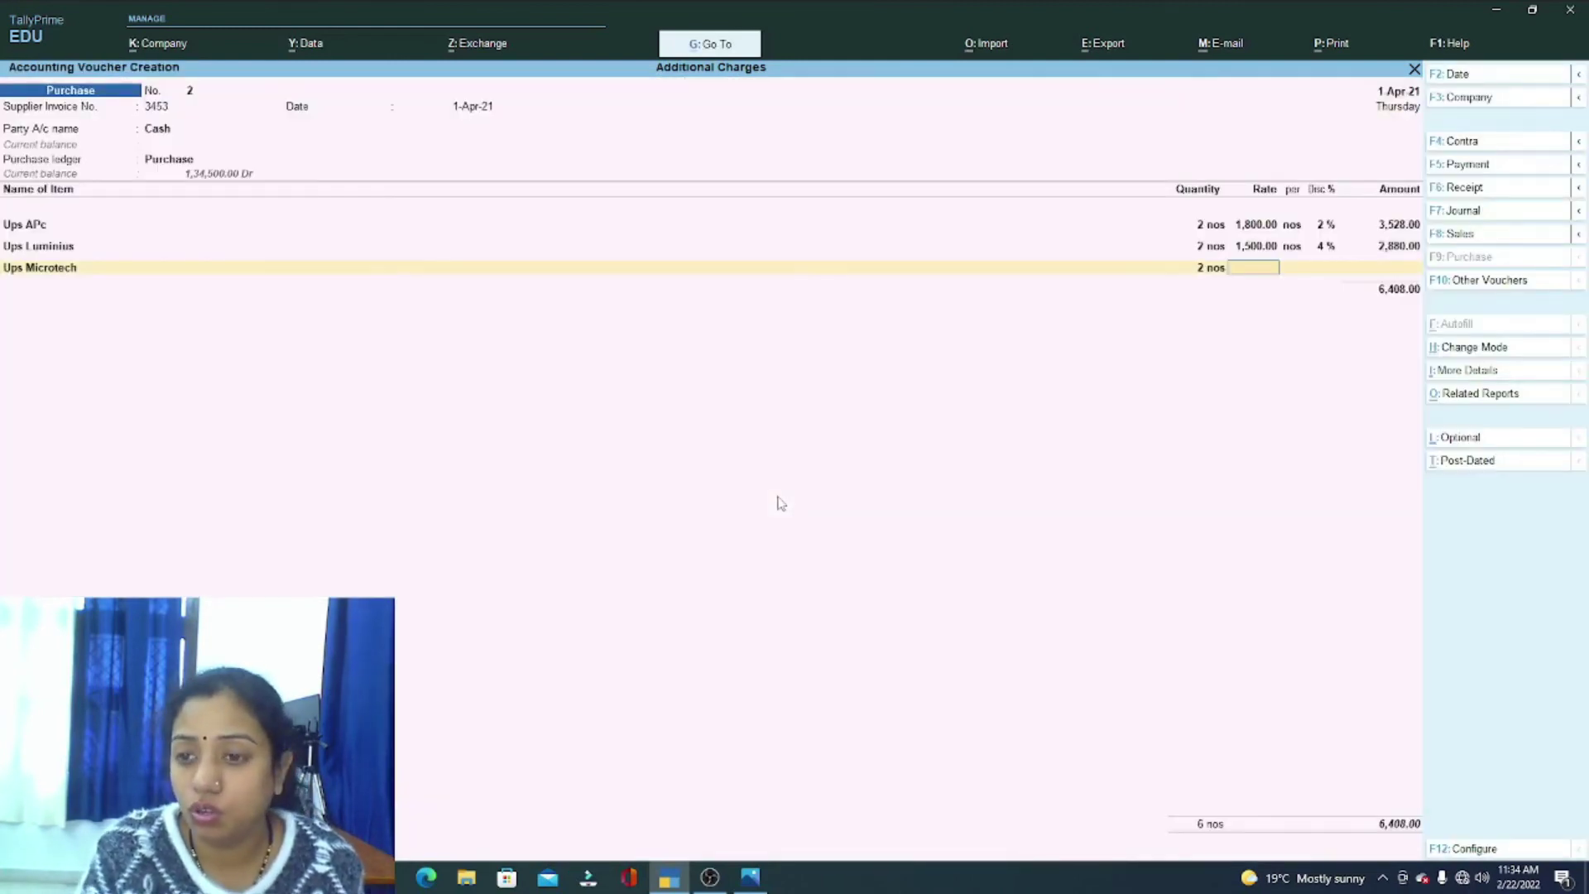
{"action": "type", "text": "2,000"}
{"action": "key", "text": "Return"}
{"action": "key", "text": "Return"}
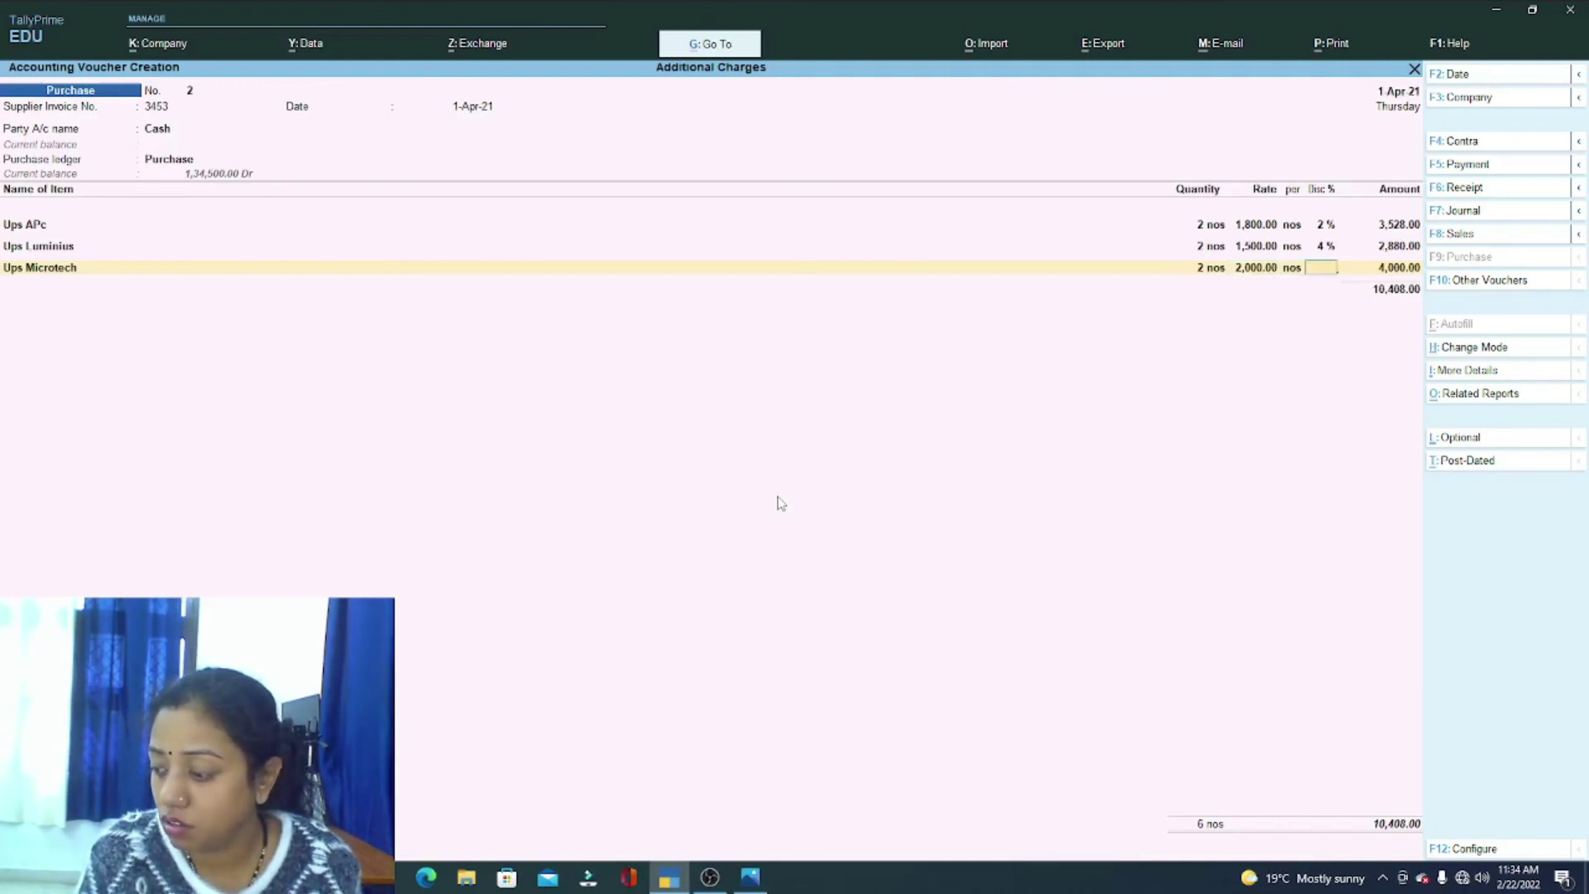
{"action": "type", "text": "3"}
{"action": "key", "text": "Return"}
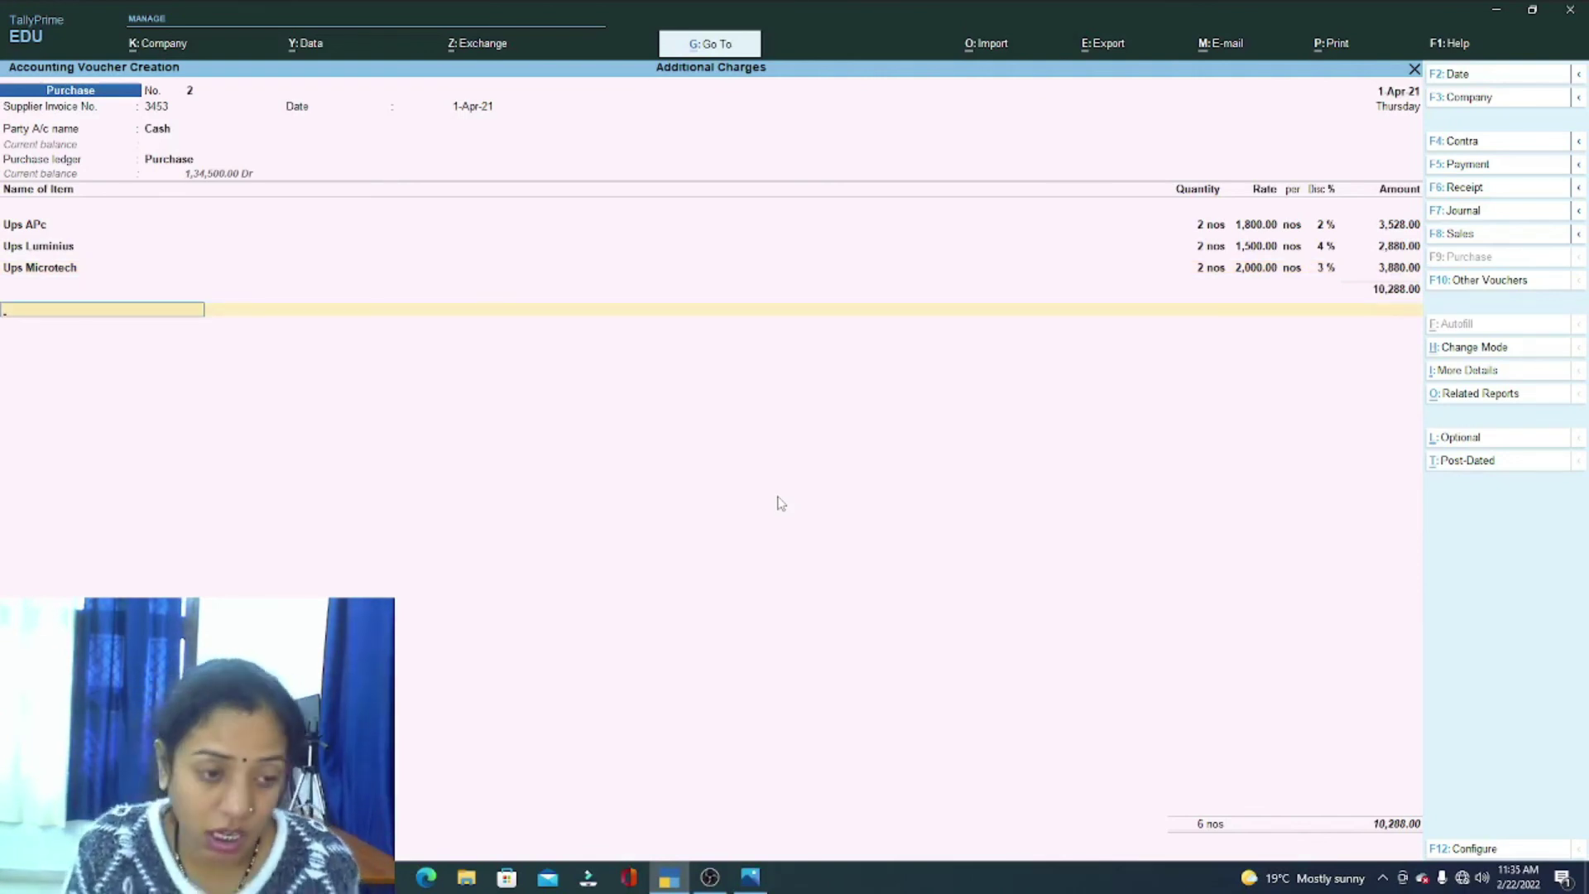
Step: Add Cgst and Sgst tax lines of 925.92 each, checking the assignment image in Photos
{"action": "type", "text": "C"}
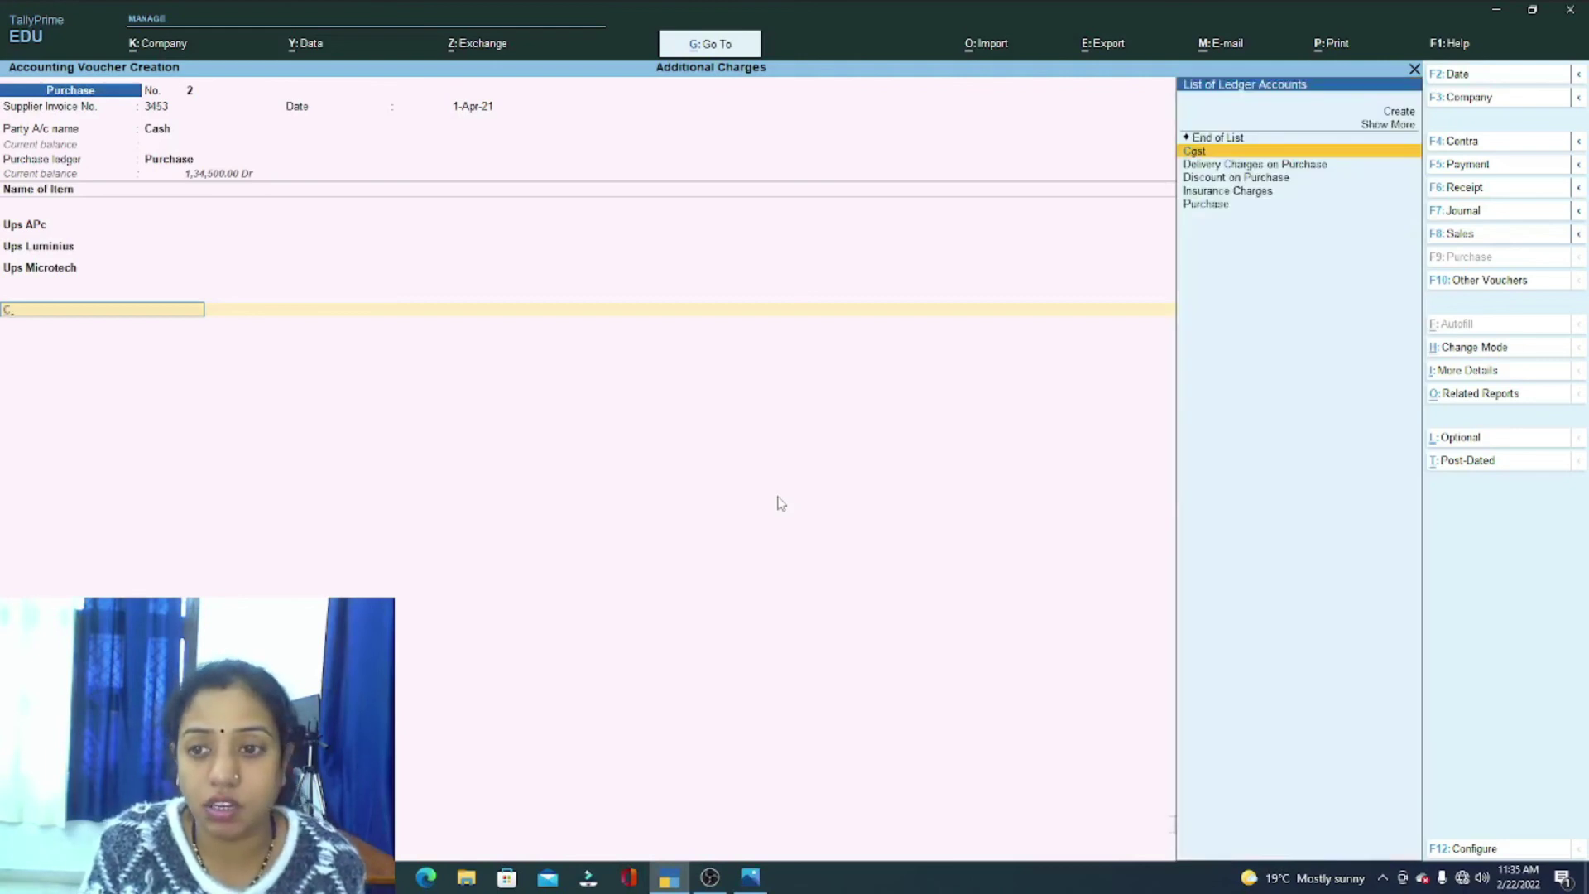
{"action": "key", "text": "Return"}
{"action": "key", "text": "Return"}
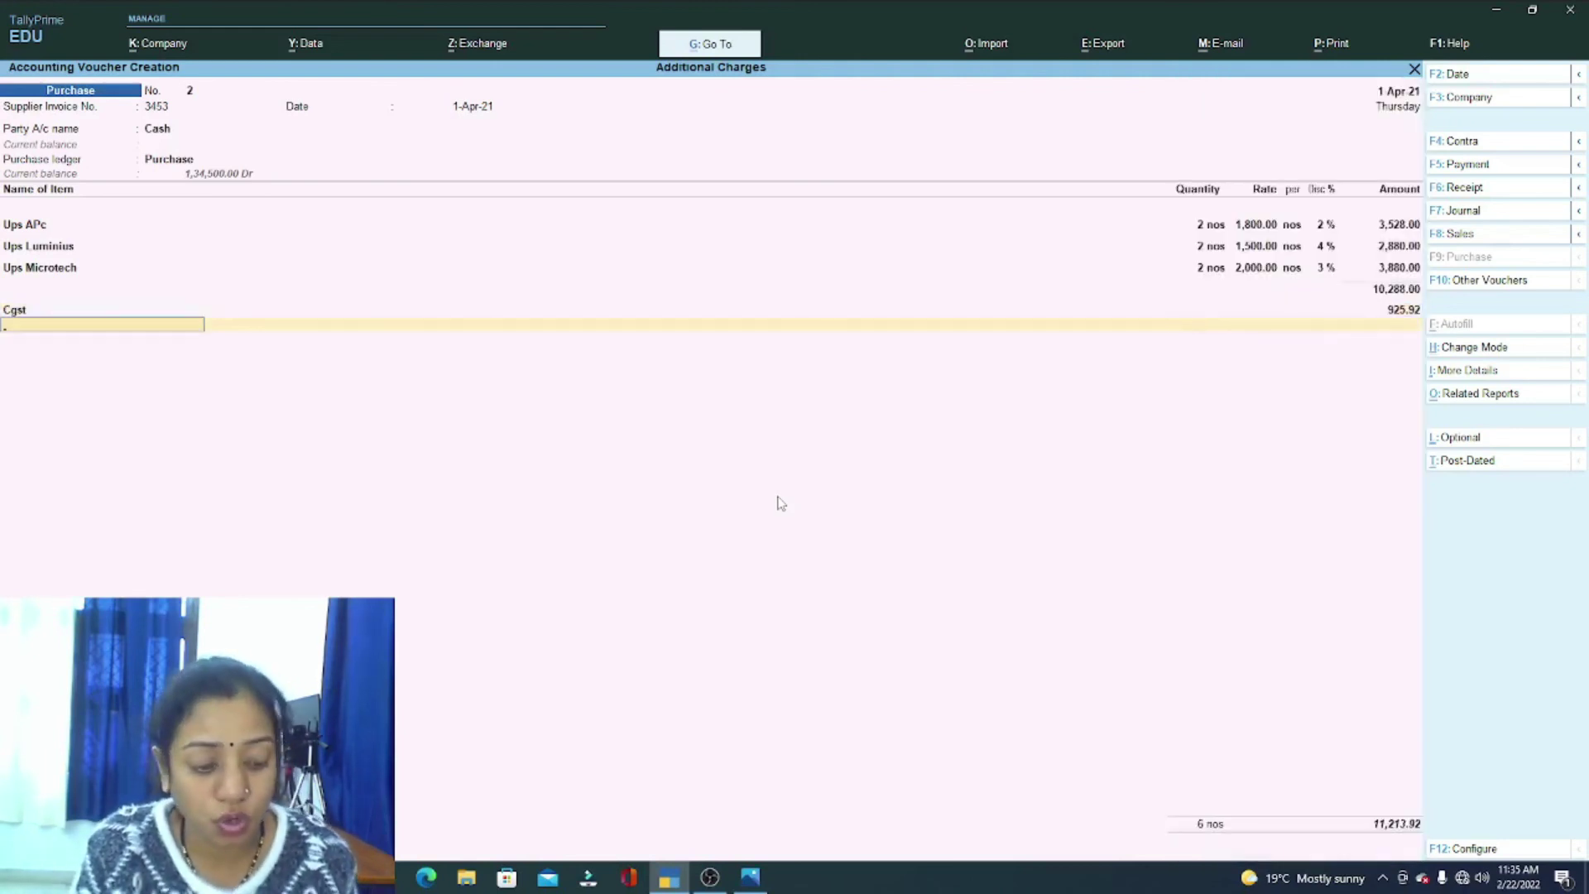
{"action": "type", "text": "S"}
{"action": "key", "text": "Return"}
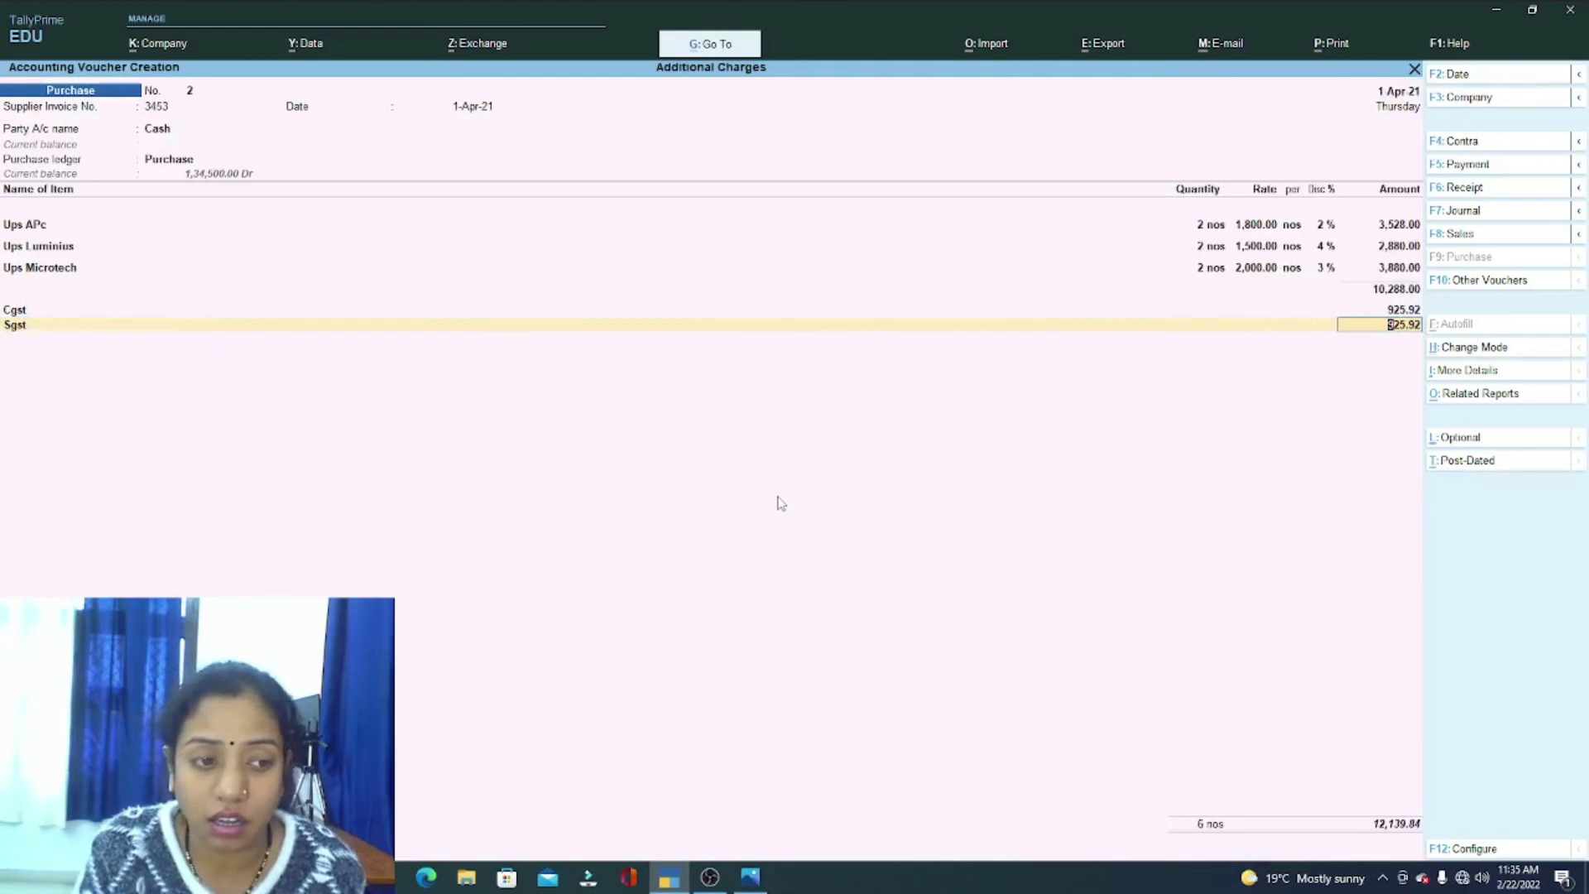
{"action": "key", "text": "Return"}
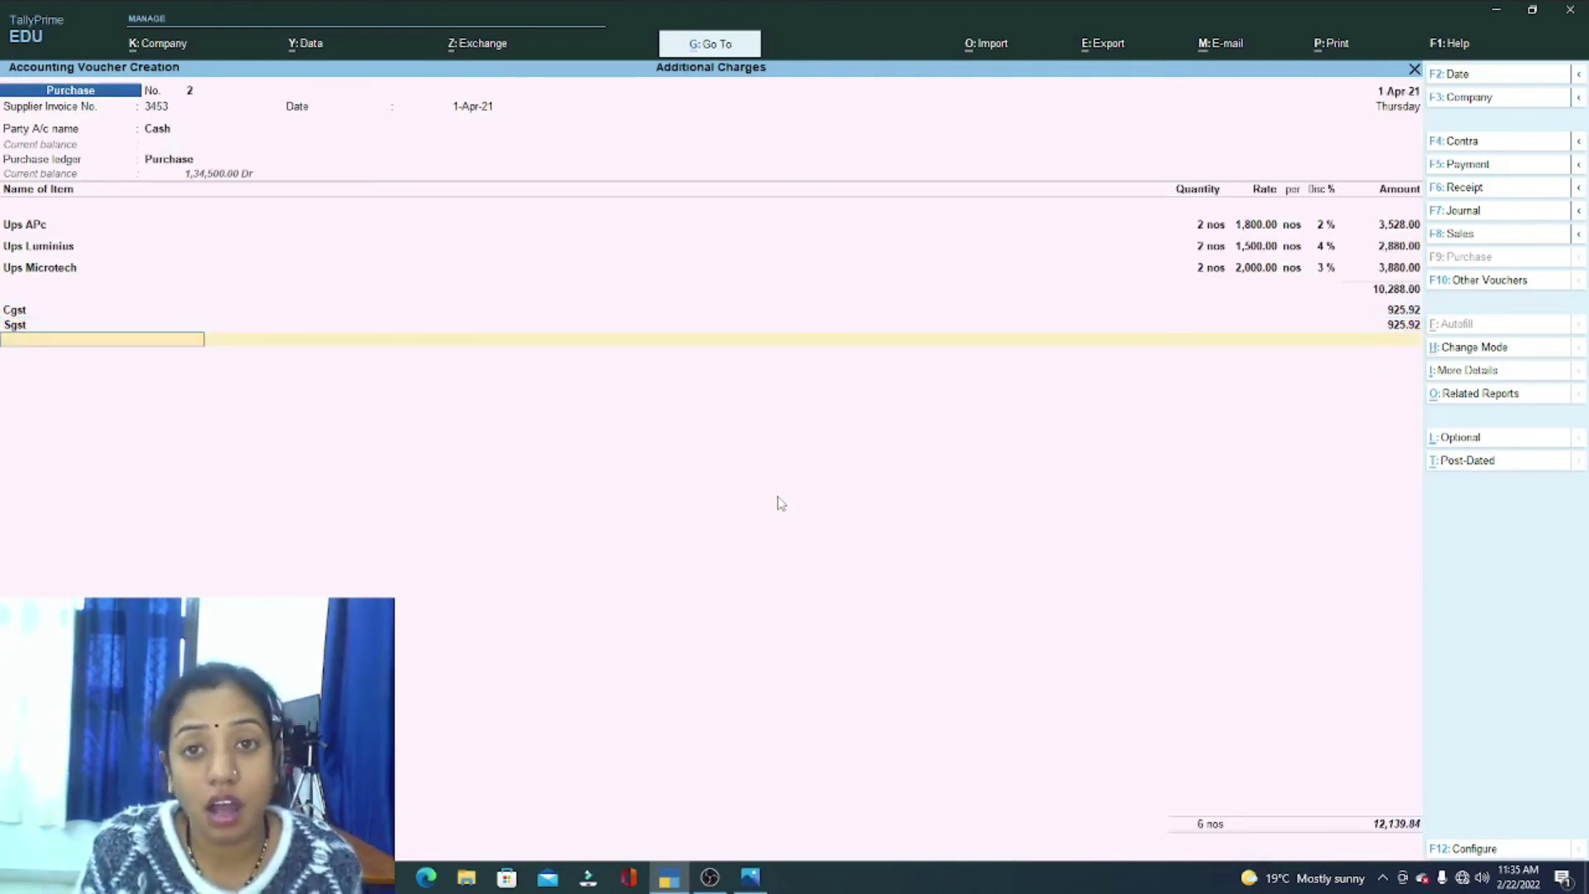
{"action": "left_click", "coordinate": [750, 876]}
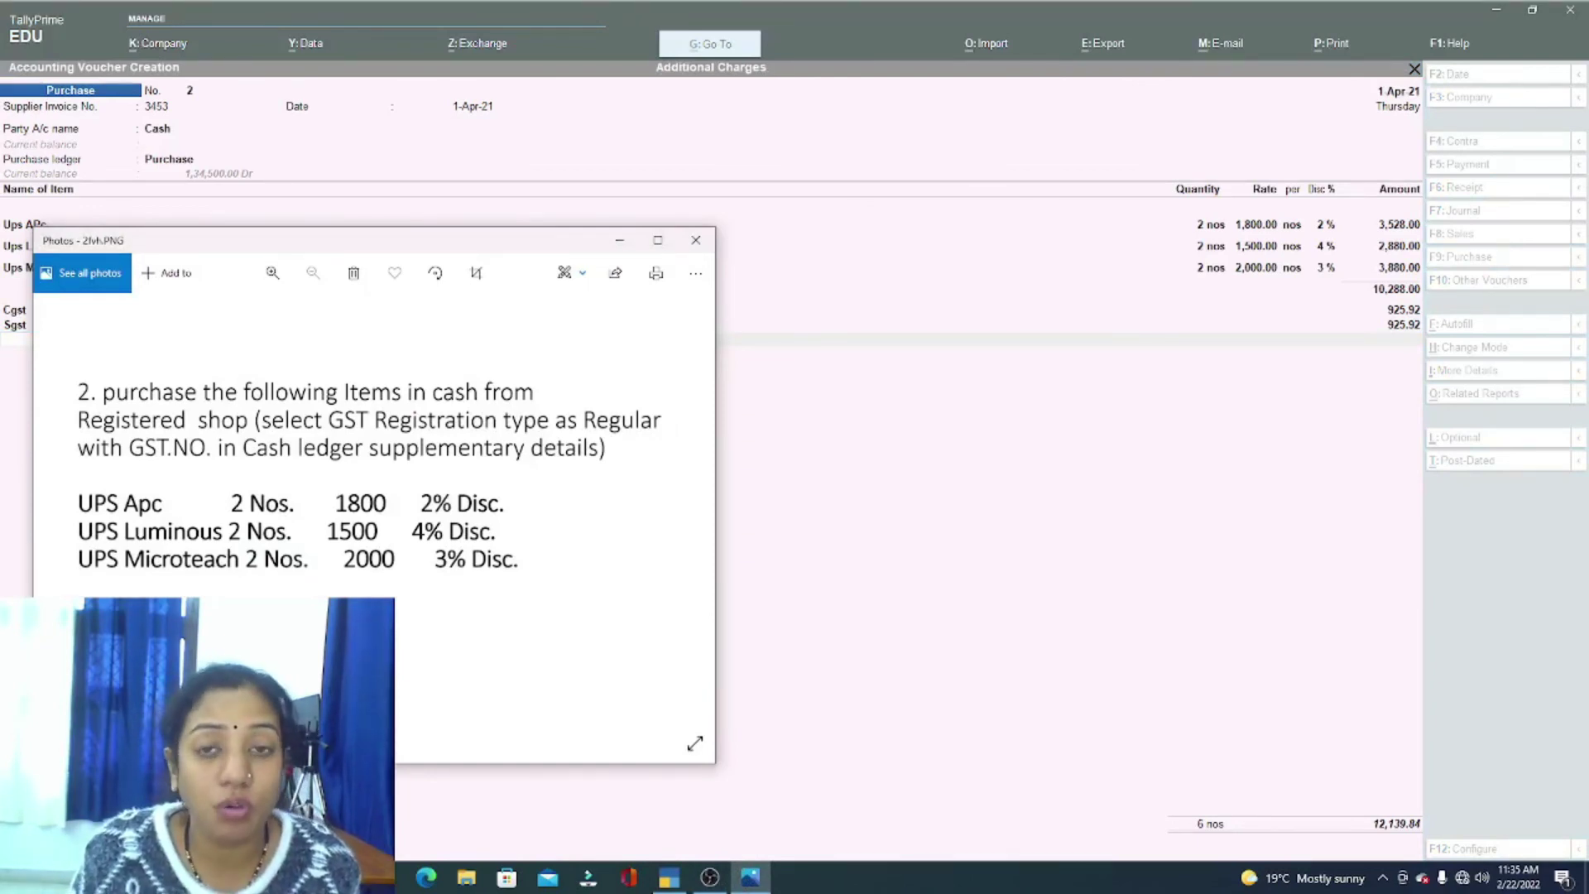
{"action": "left_click", "coordinate": [877, 594]}
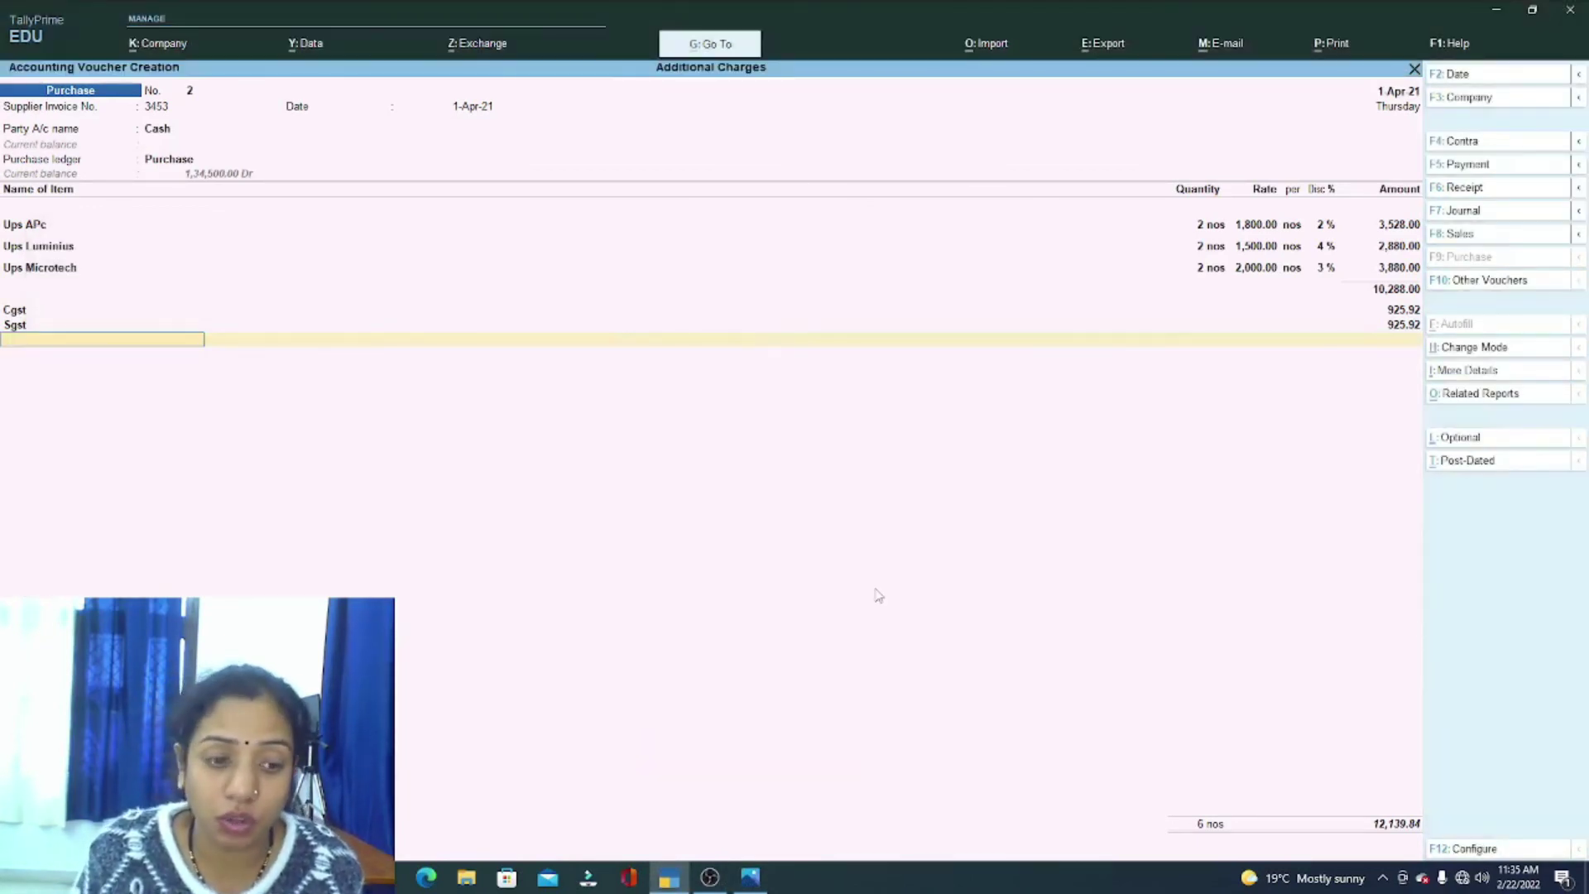
Step: Create Roundoff ledger under Direct Expenses (Invoice Rounding, Normal, limit 1) and apply its 0.16 line
{"action": "key", "text": "alt+c"}
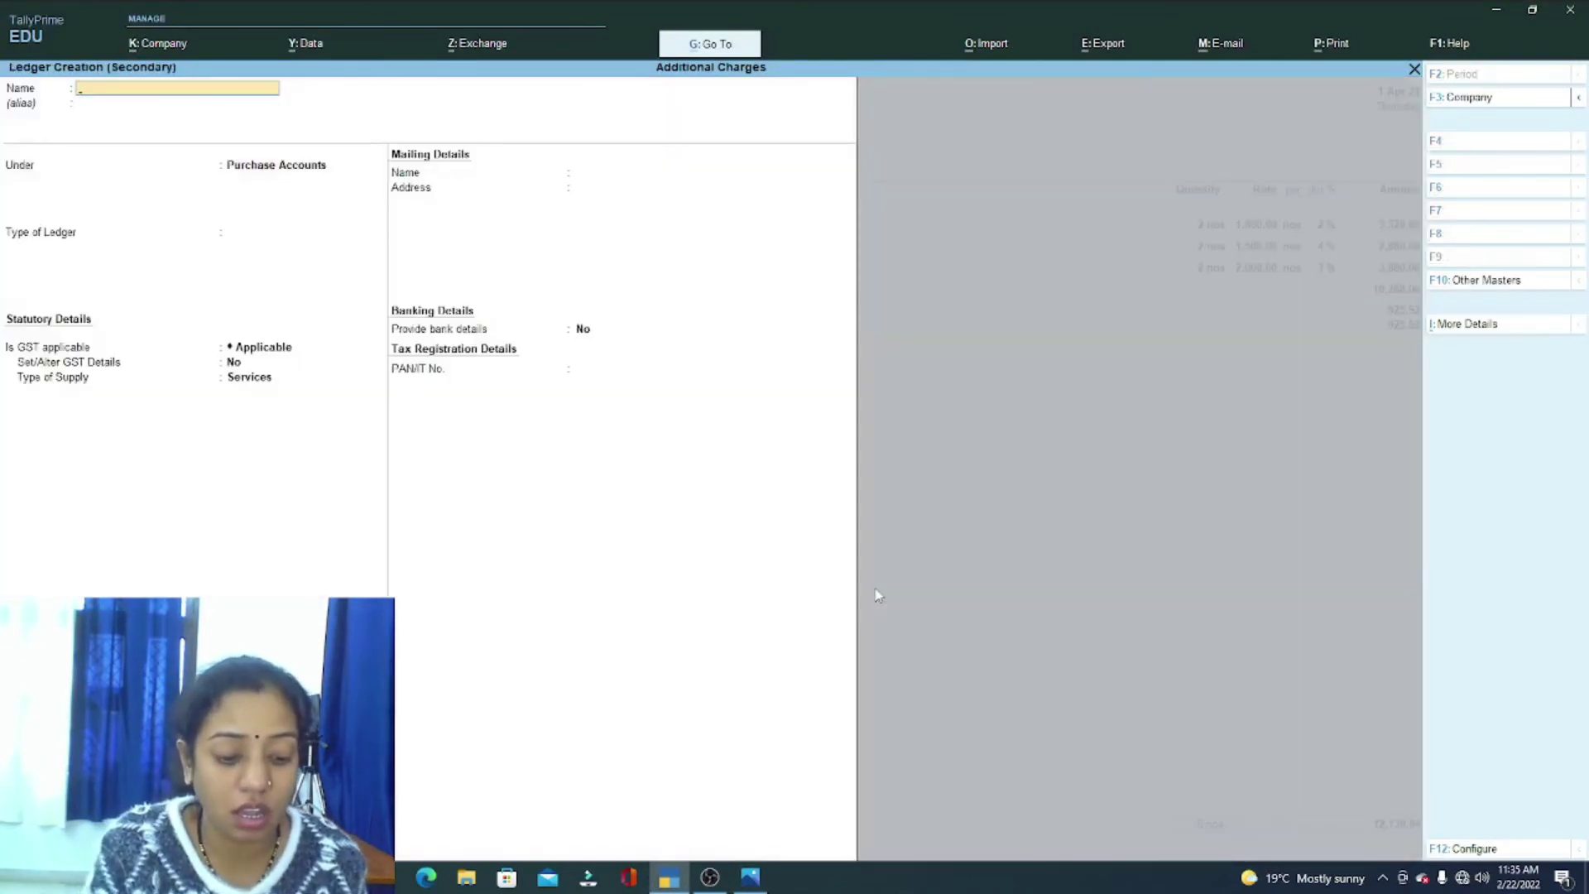
{"action": "type", "text": "Roundoff"}
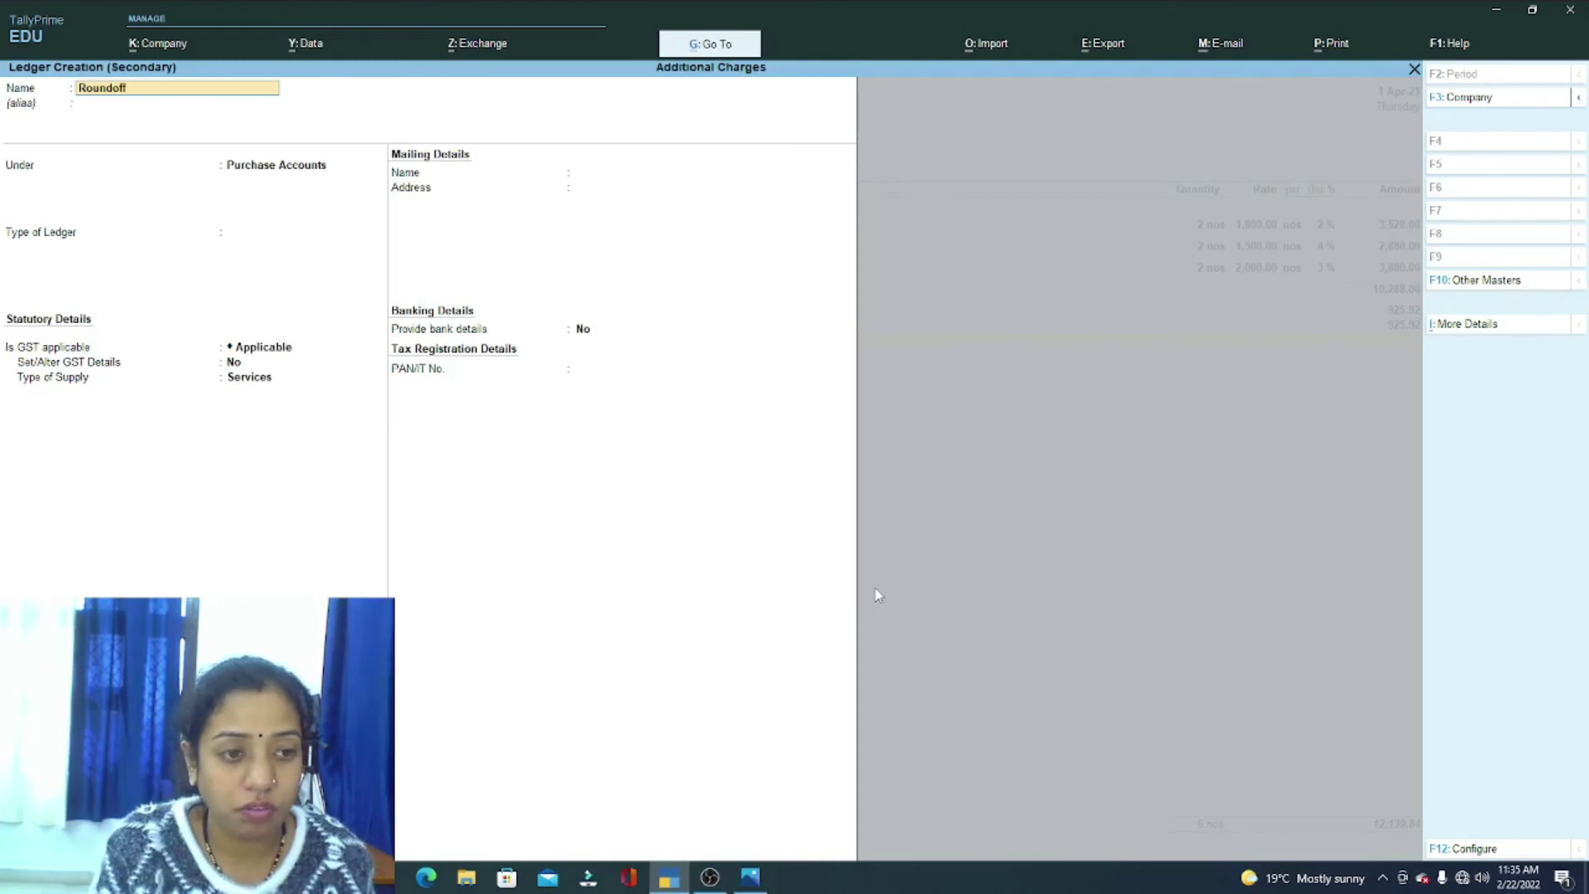
{"action": "key", "text": "Return"}
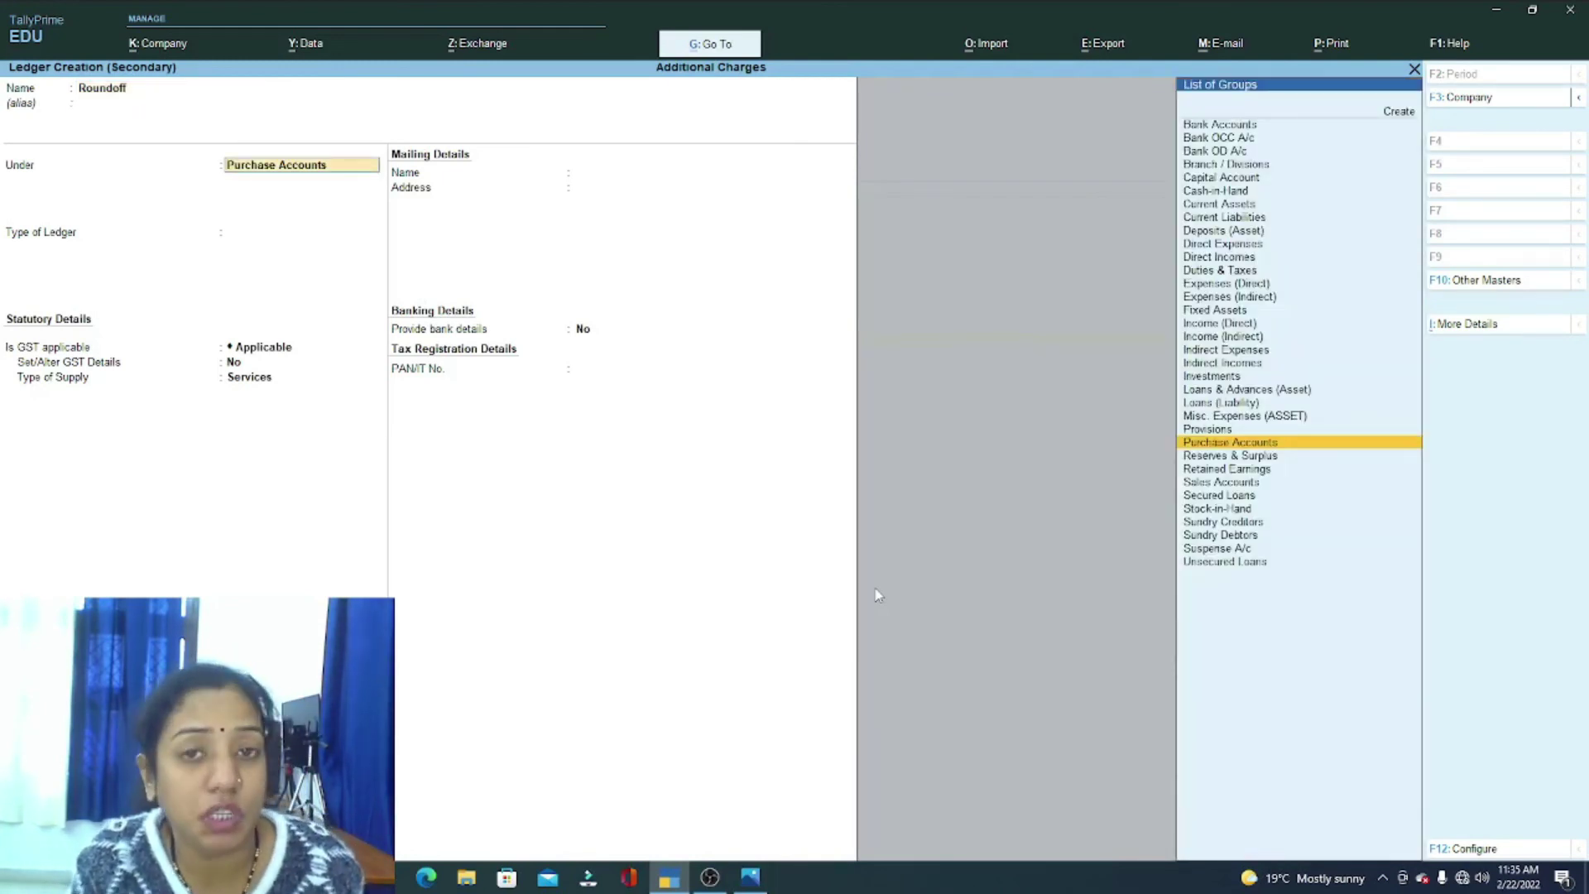
{"action": "type", "text": "Di"}
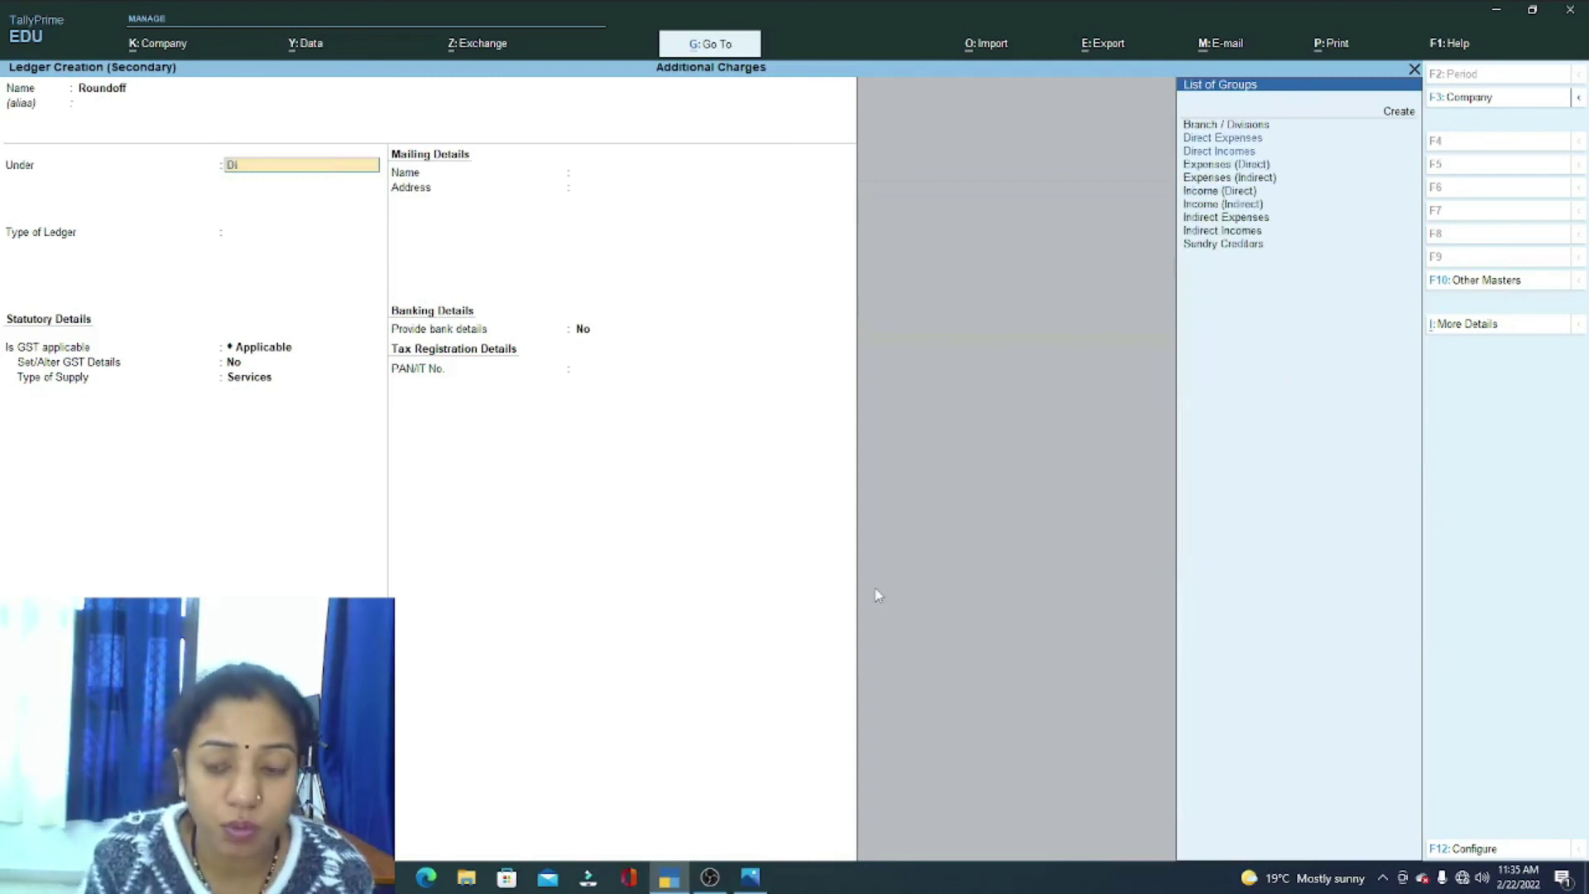
{"action": "key", "text": "Return"}
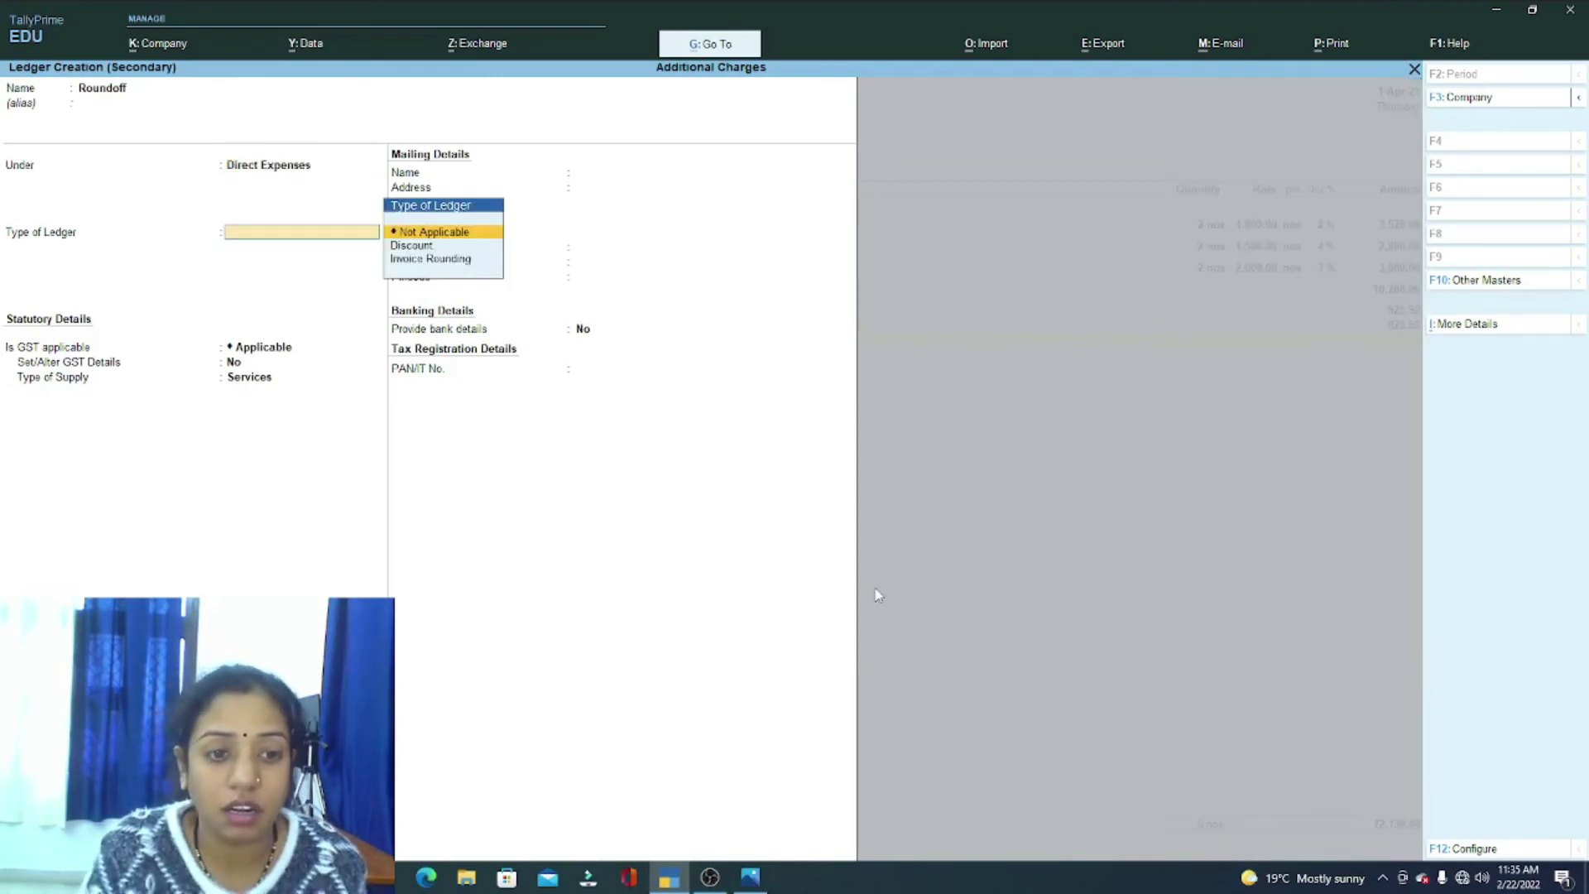
{"action": "key", "text": "Down"}
{"action": "key", "text": "Down"}
{"action": "key", "text": "Return"}
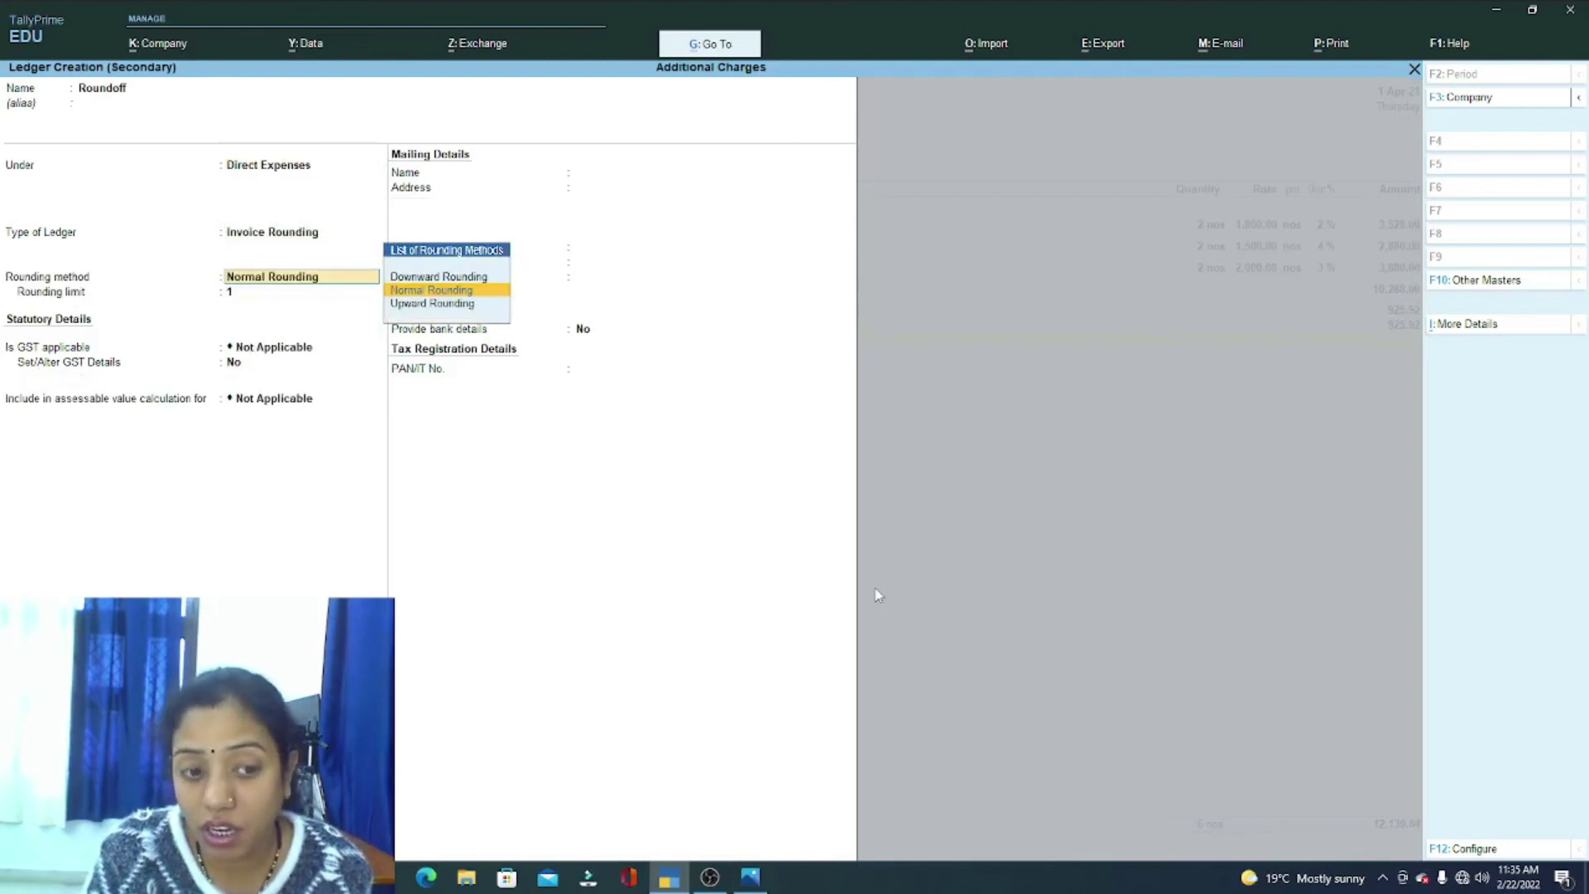
{"action": "key", "text": "Return"}
{"action": "key", "text": "Return"}
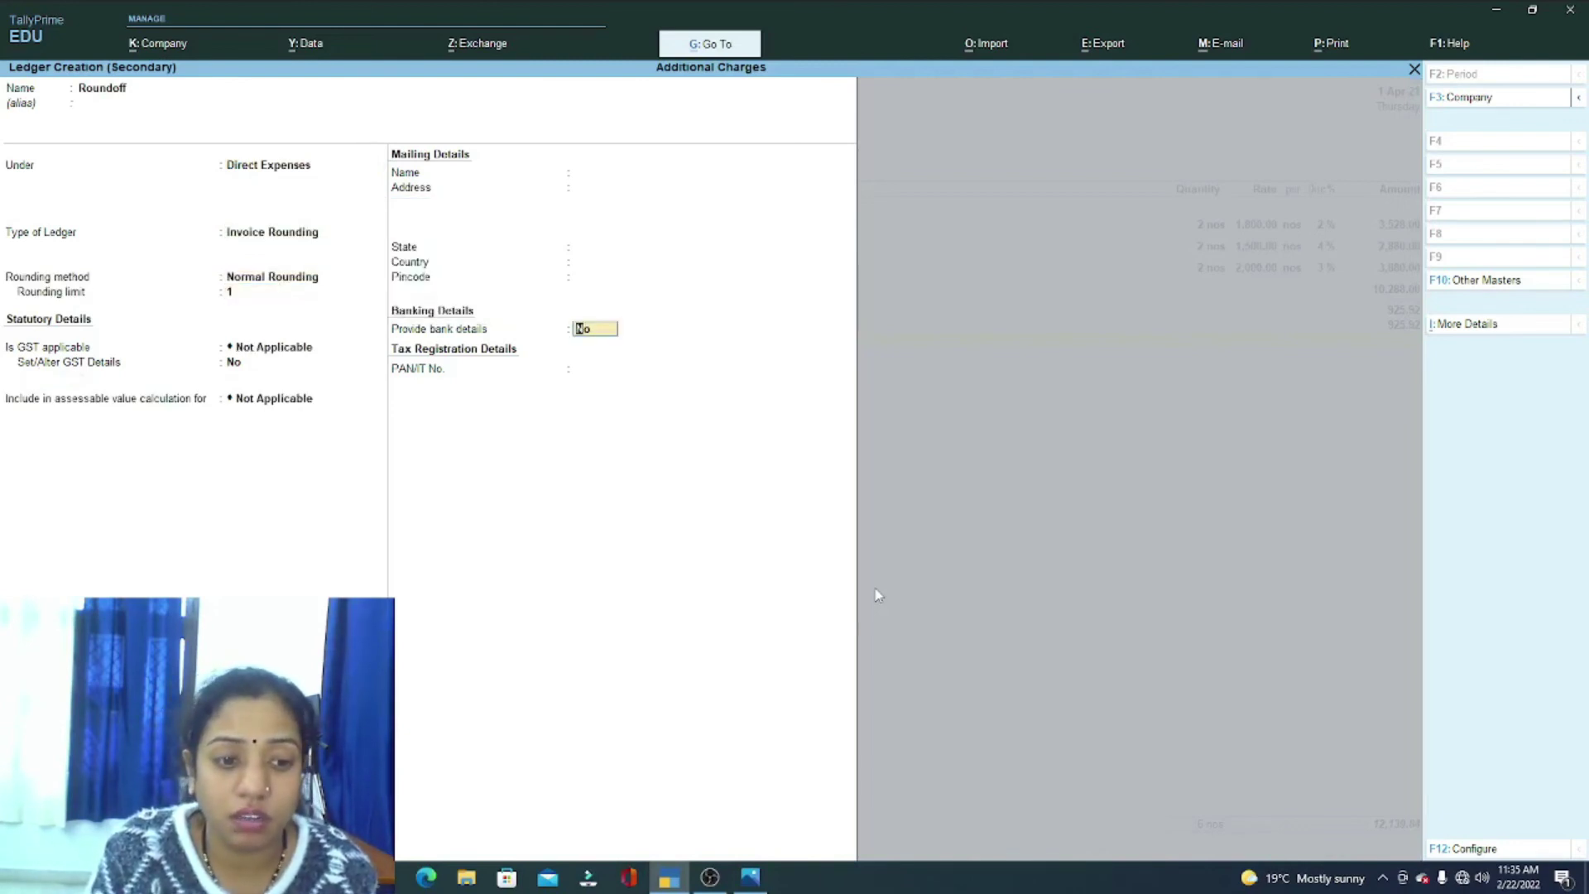
{"action": "key", "text": "Return"}
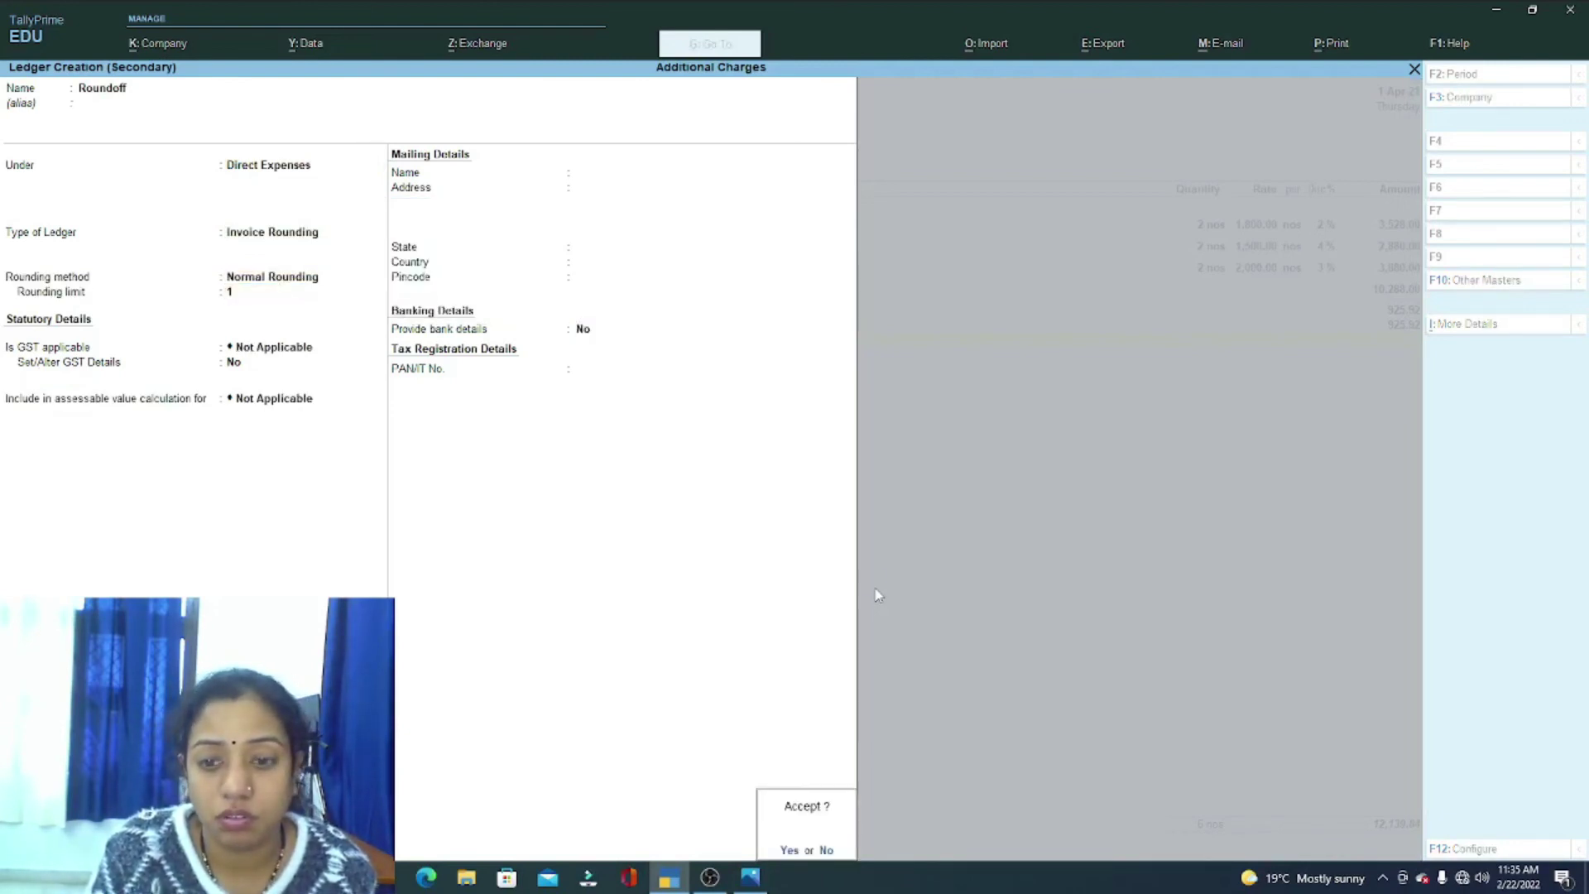
{"action": "key", "text": "Return"}
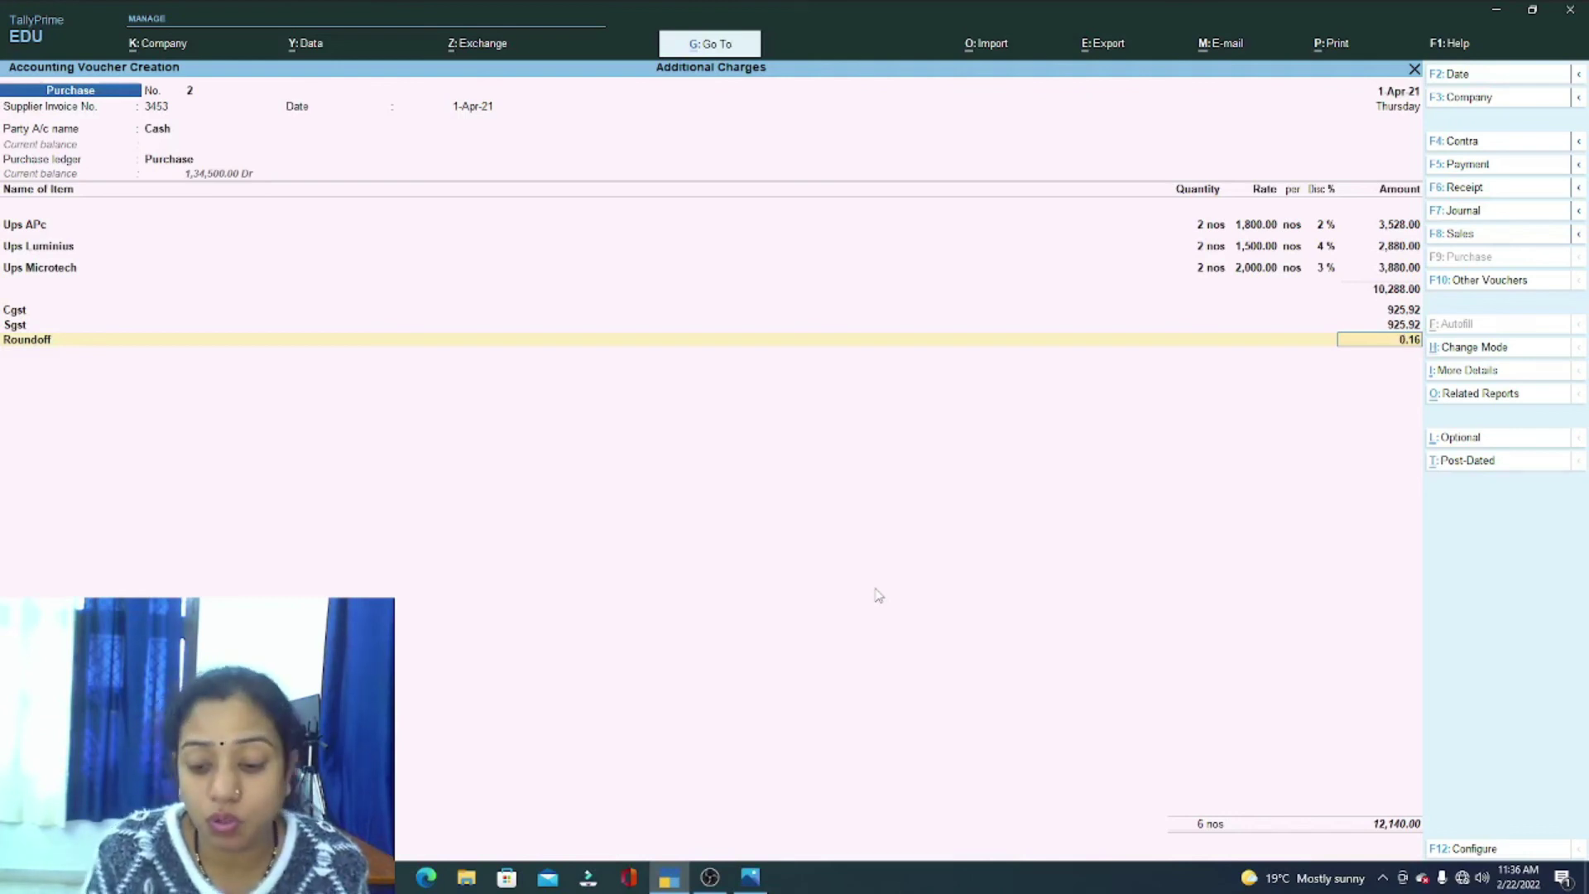
{"action": "key", "text": "Return"}
{"action": "key", "text": "Return"}
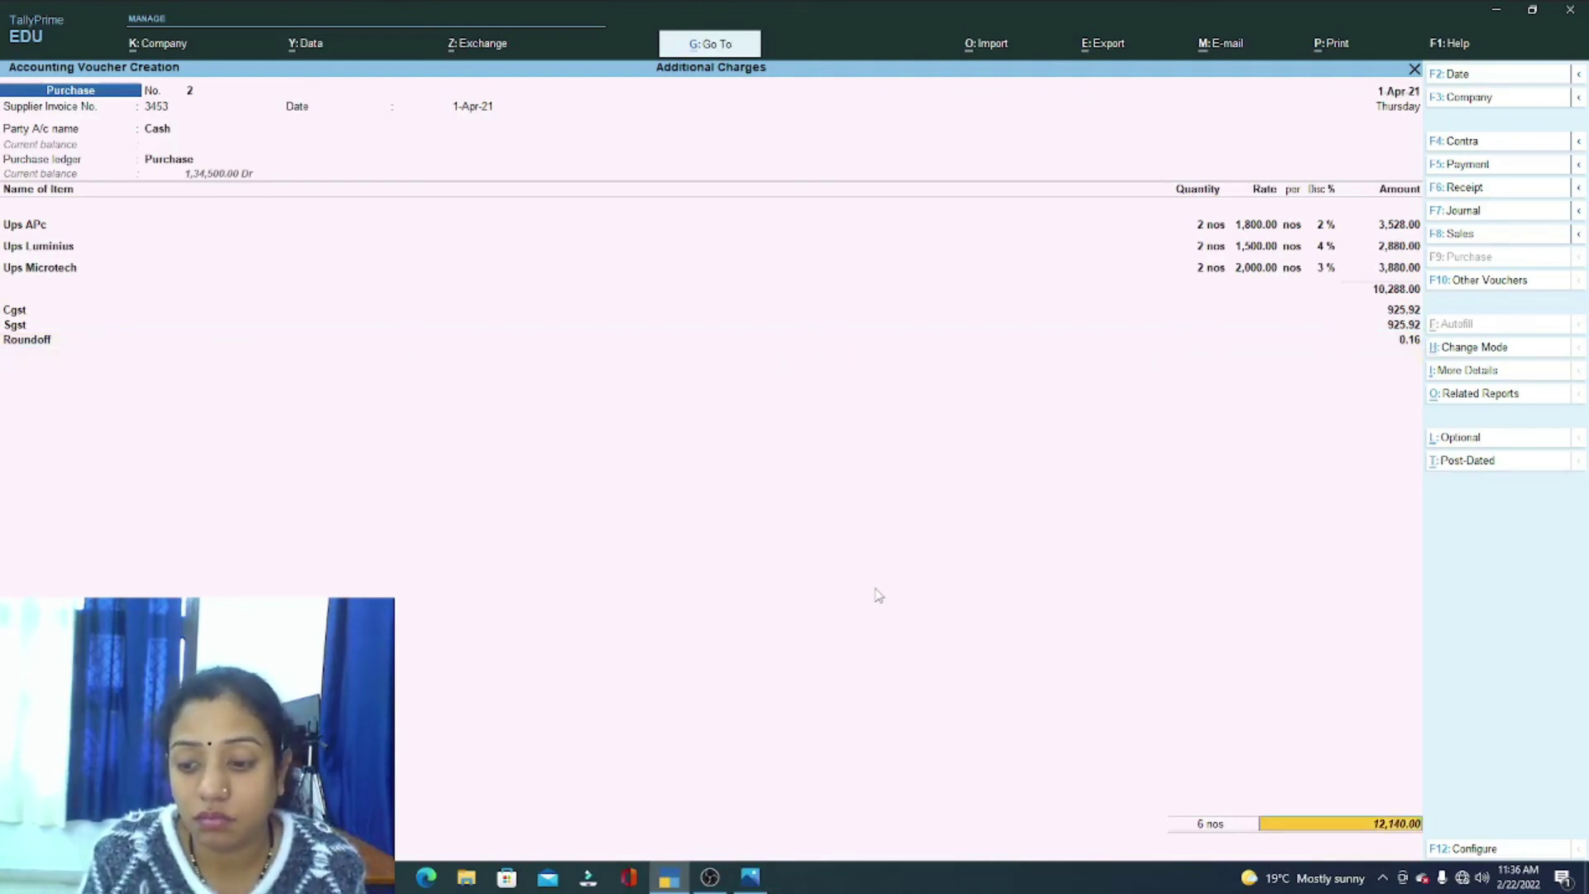
{"action": "key", "text": "Return"}
{"action": "key", "text": "Return"}
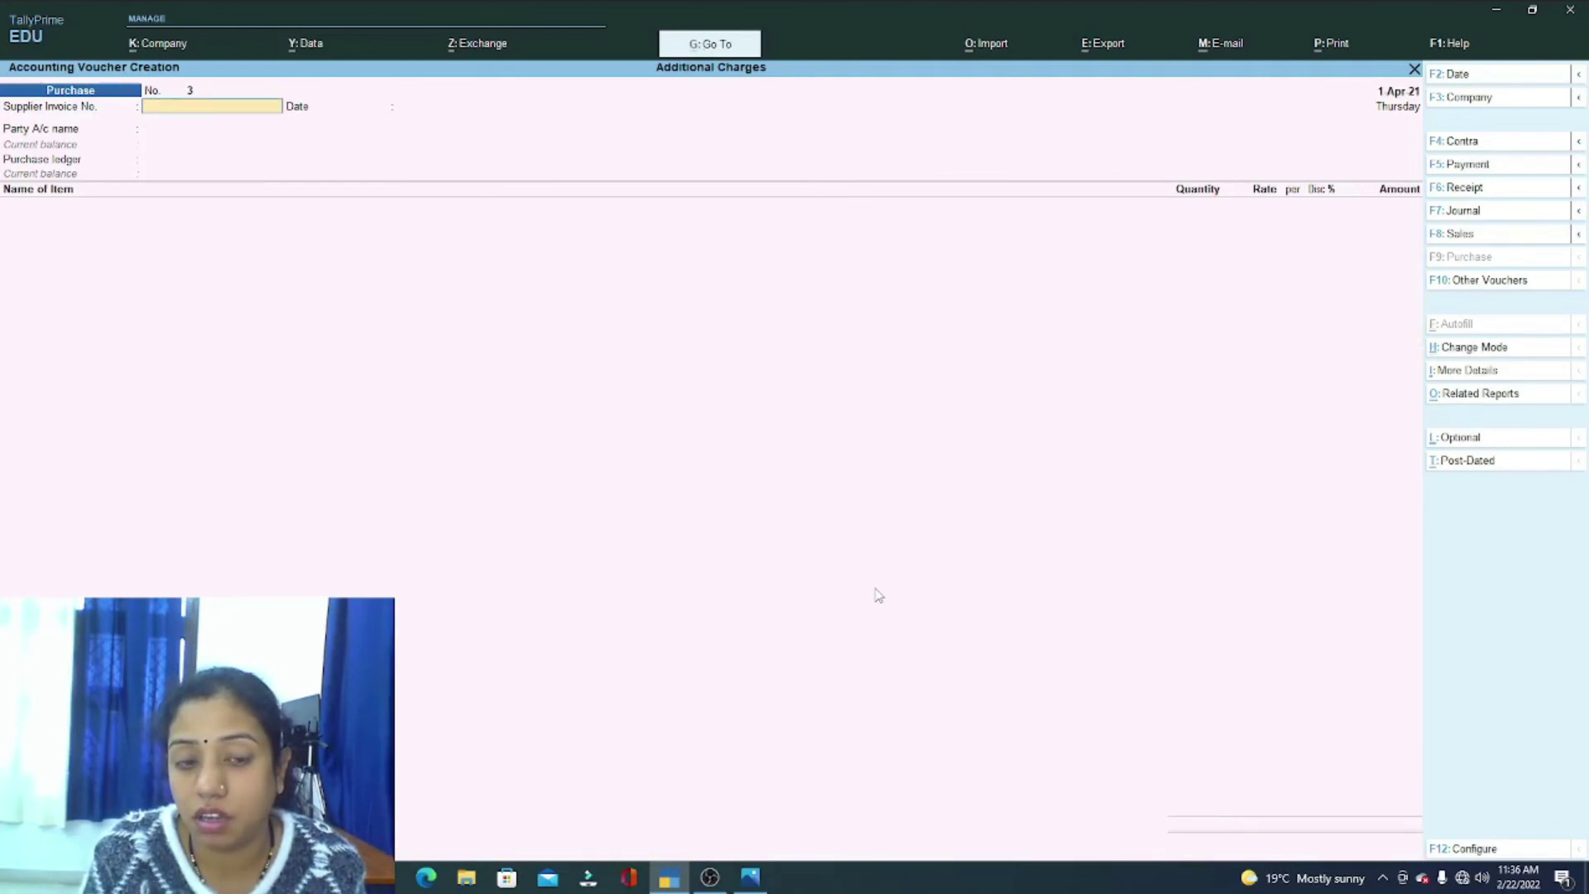